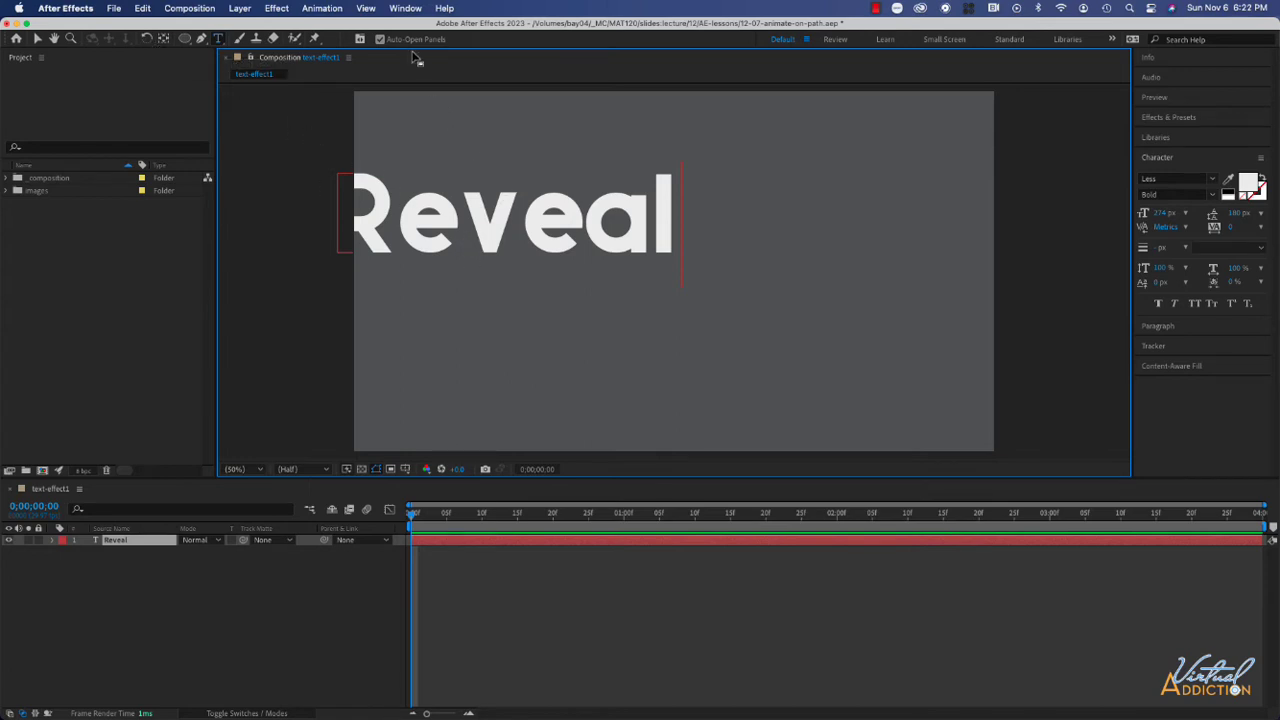
Center the Reveal text layer horizontally and vertically in the composition.
click(407, 9)
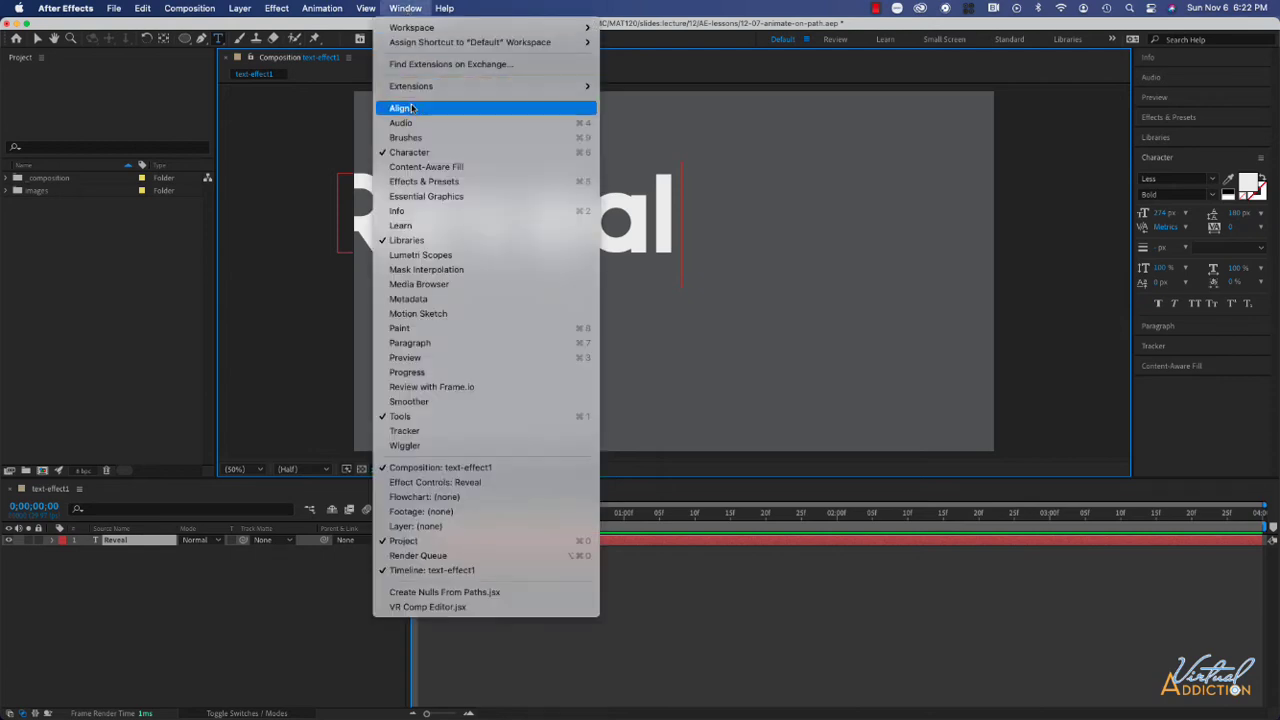
click(416, 108)
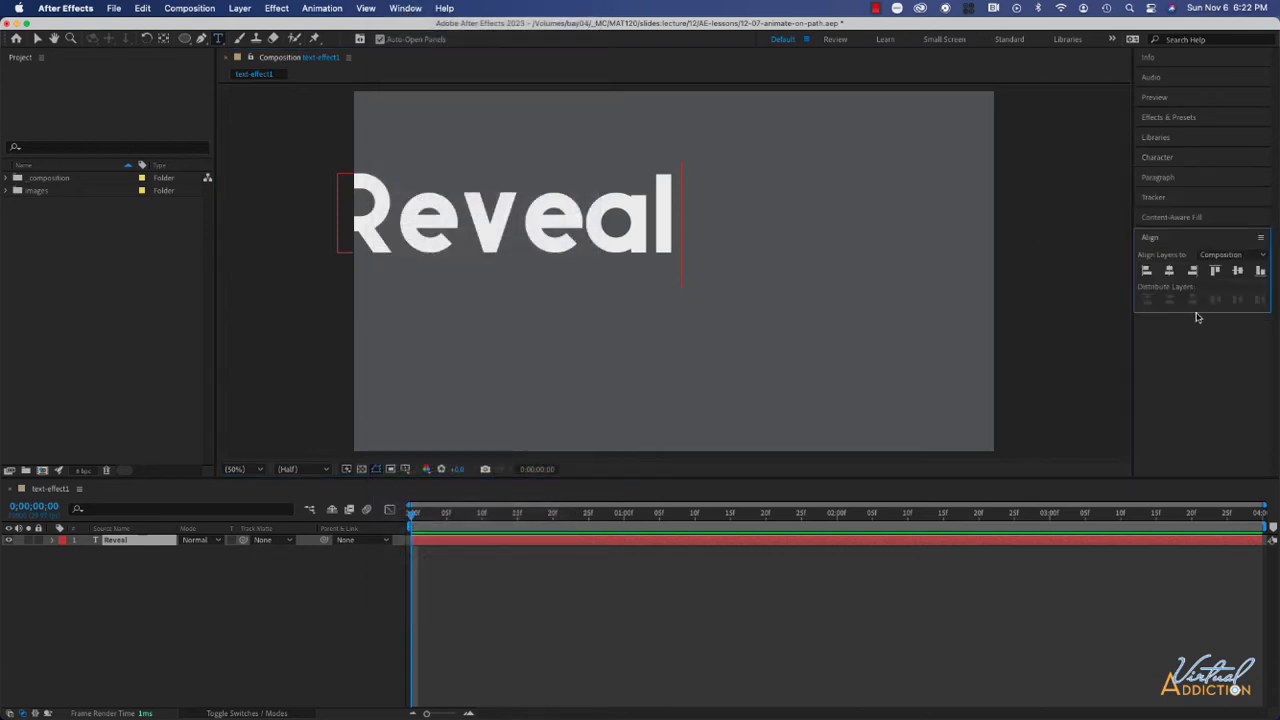
click(1169, 271)
click(1237, 271)
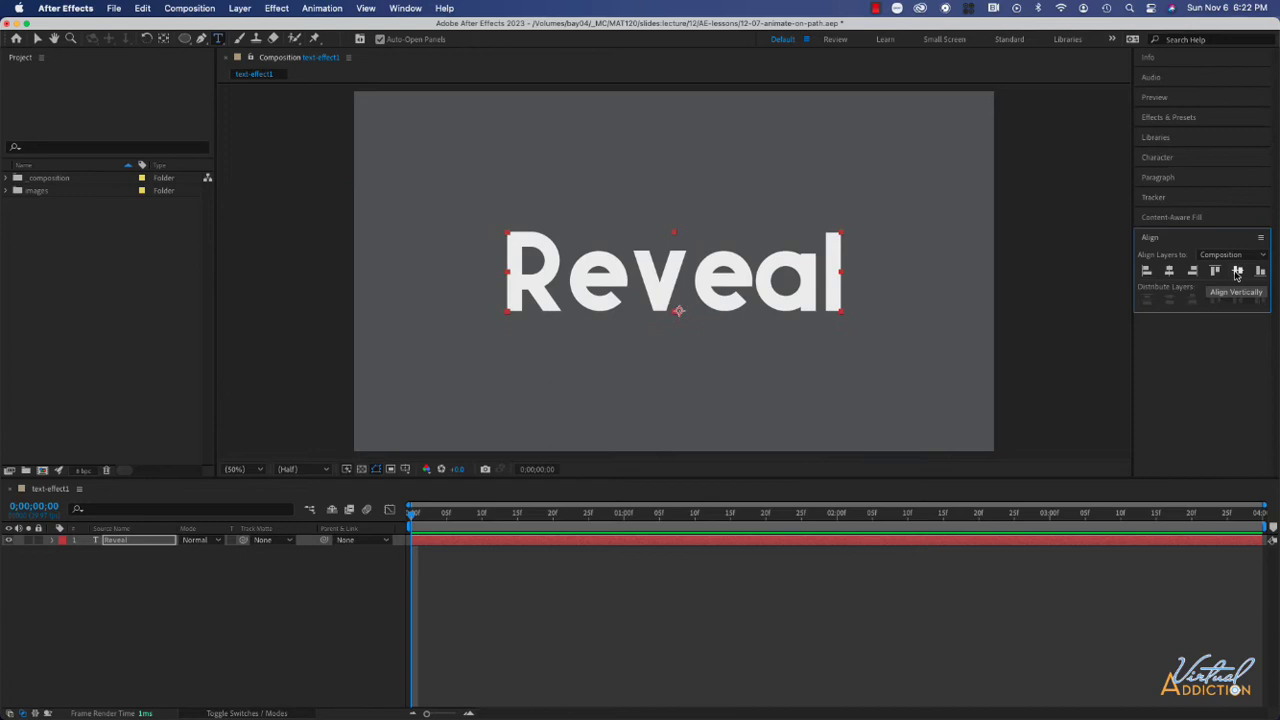
Create a light blue solid layer covering the whole composition above the Reveal text.
click(243, 12)
mouse_move(245, 28)
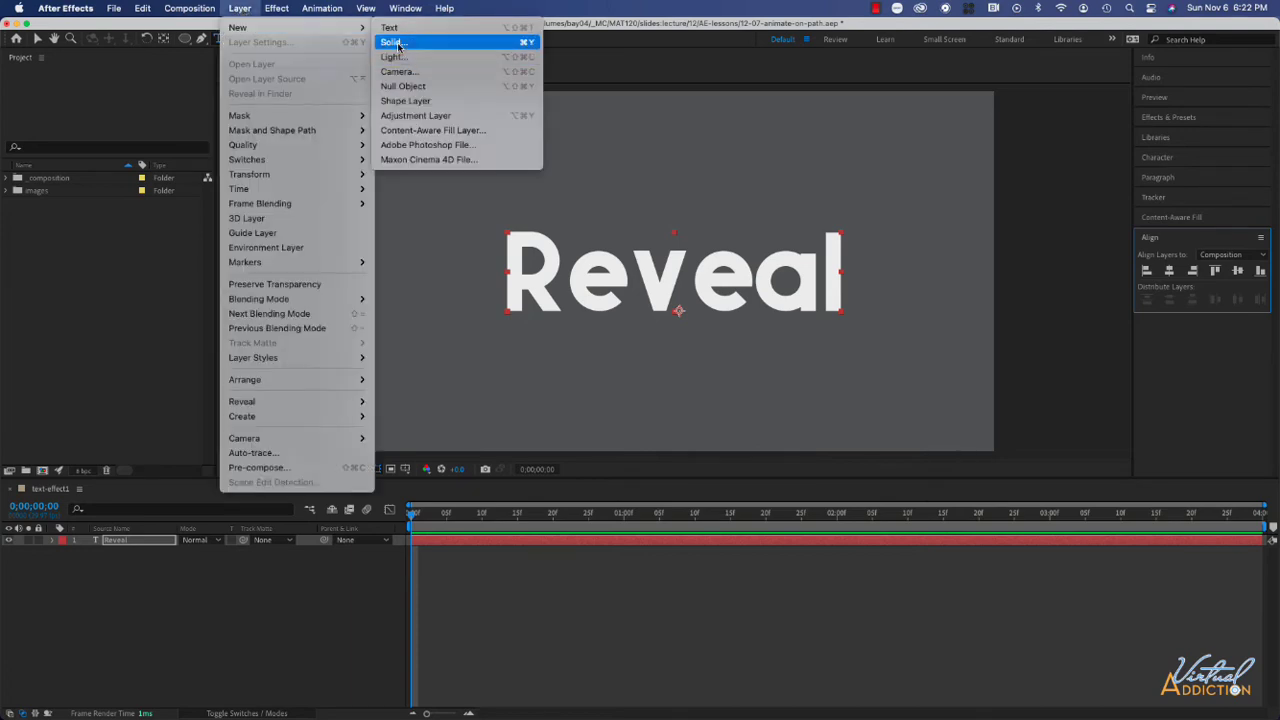
click(397, 44)
click(367, 411)
click(267, 178)
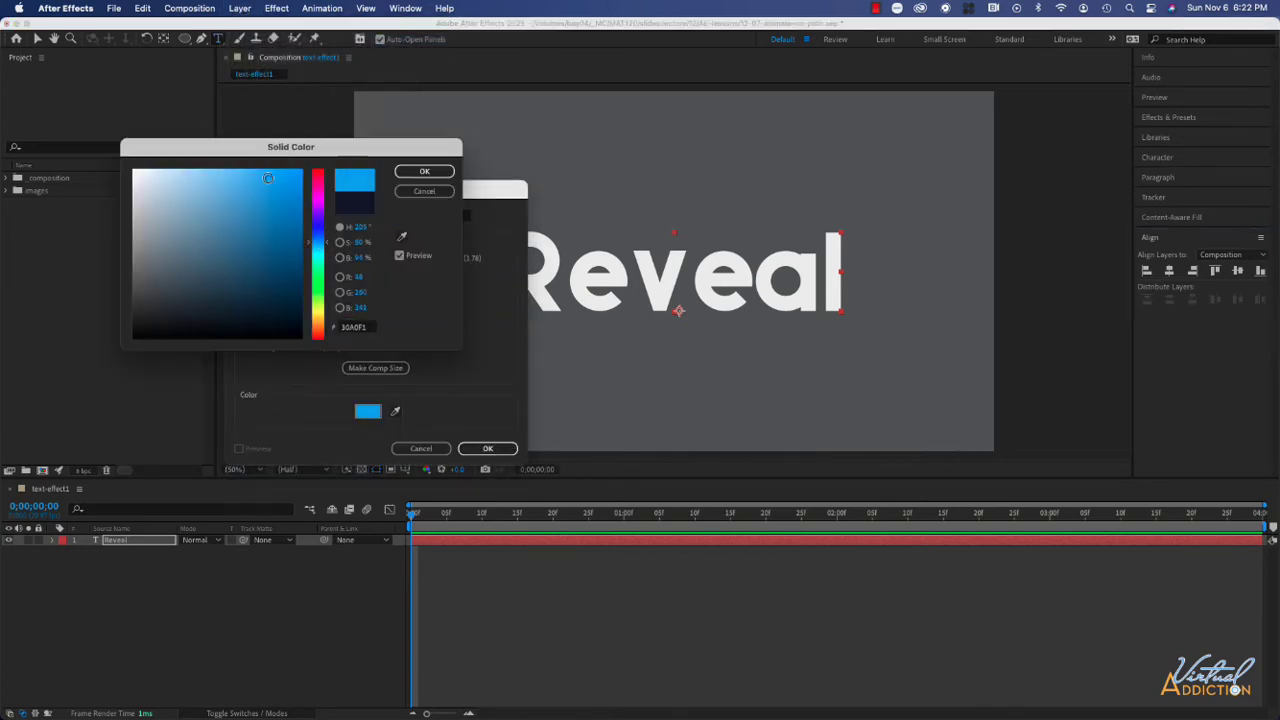
click(249, 174)
click(320, 250)
click(424, 171)
click(487, 448)
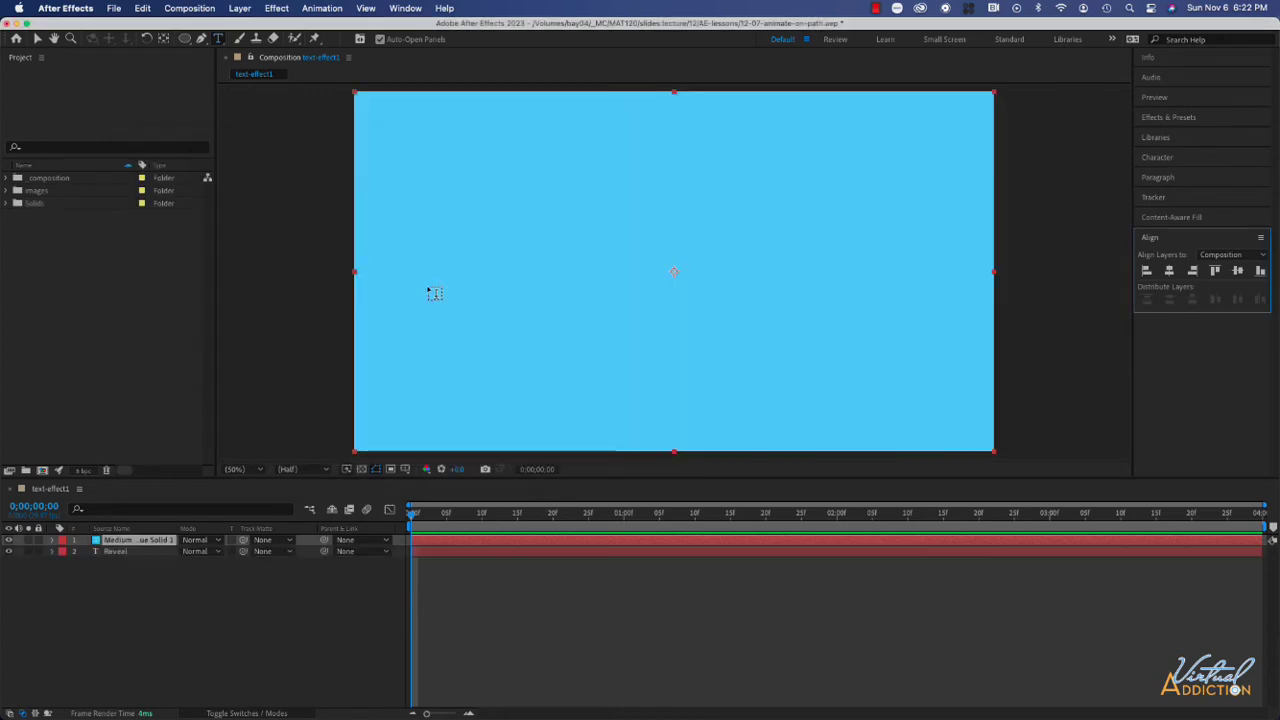
Scale the blue solid to 1% wide and 34% high, and place the thin bar just left of the Reveal text.
click(129, 544)
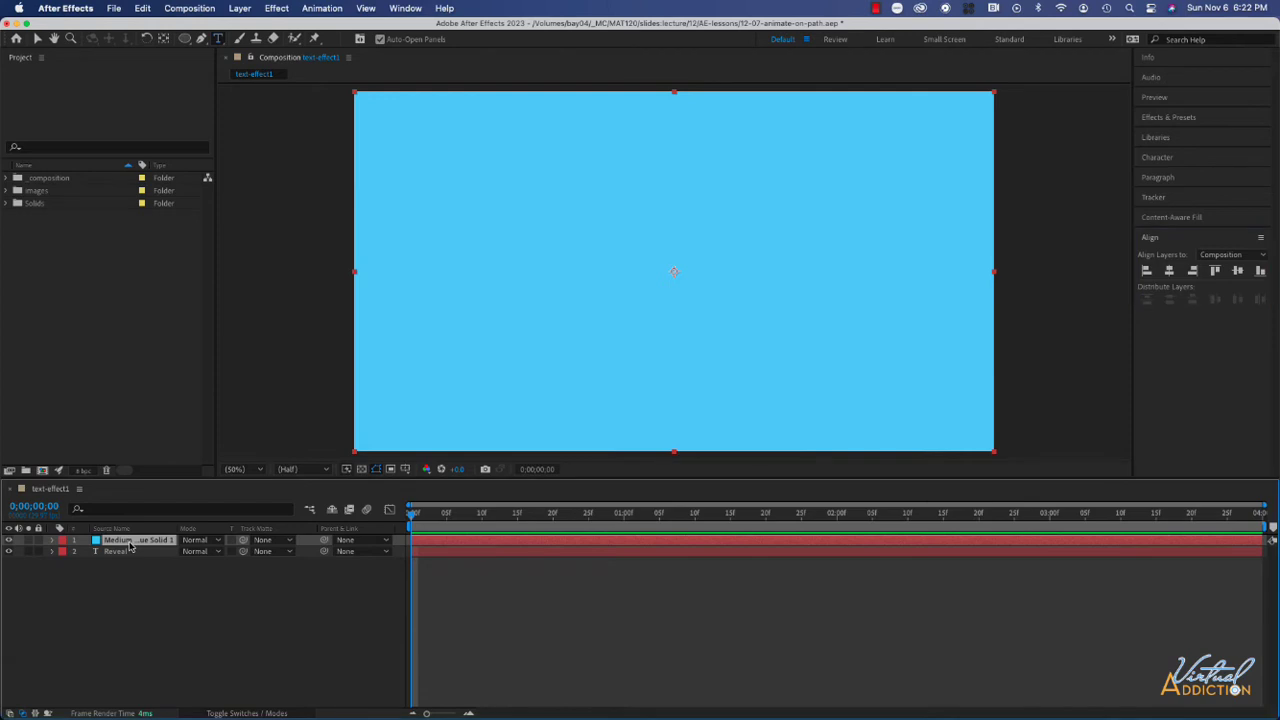
key(s)
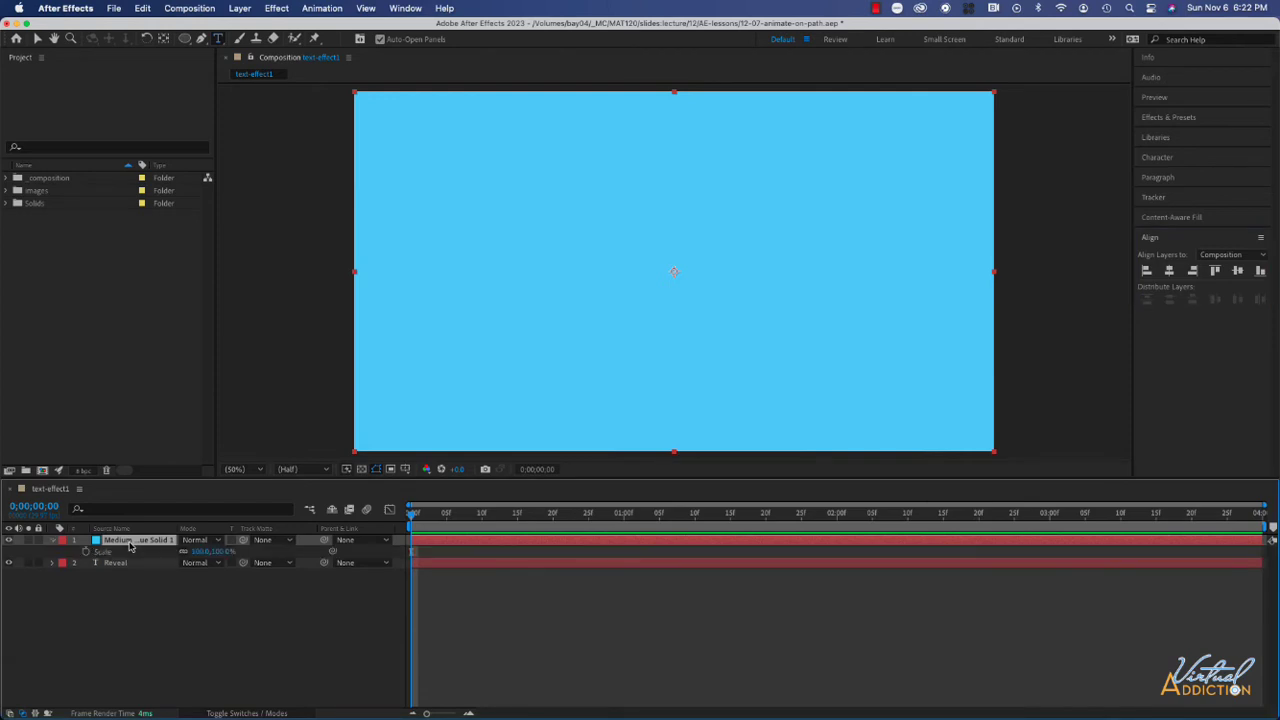
drag(203, 551, 156, 552)
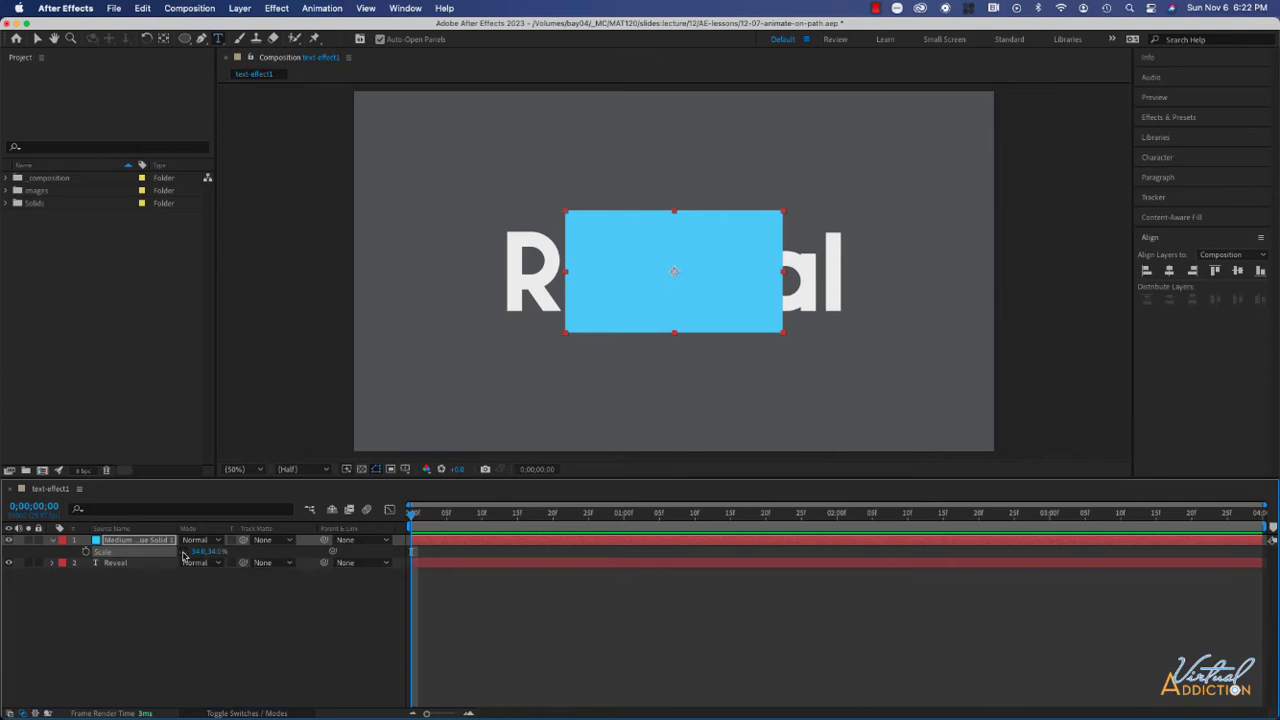
drag(200, 552, 178, 552)
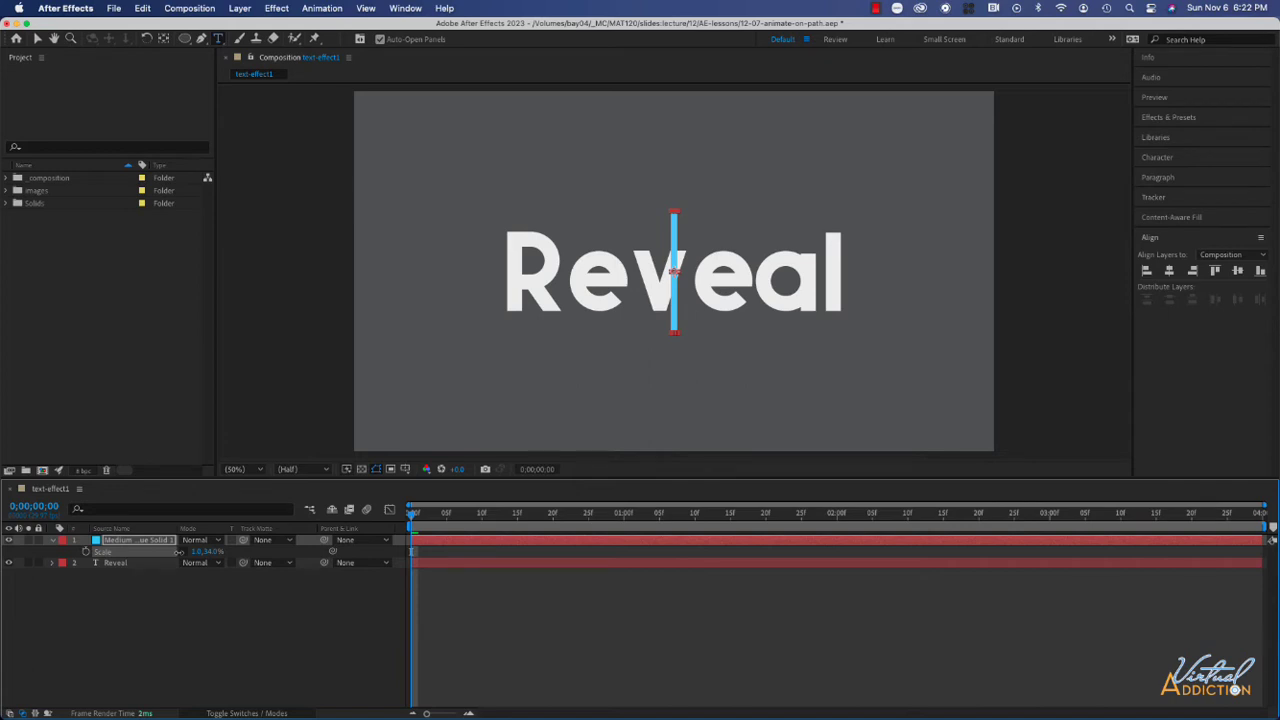
key(v)
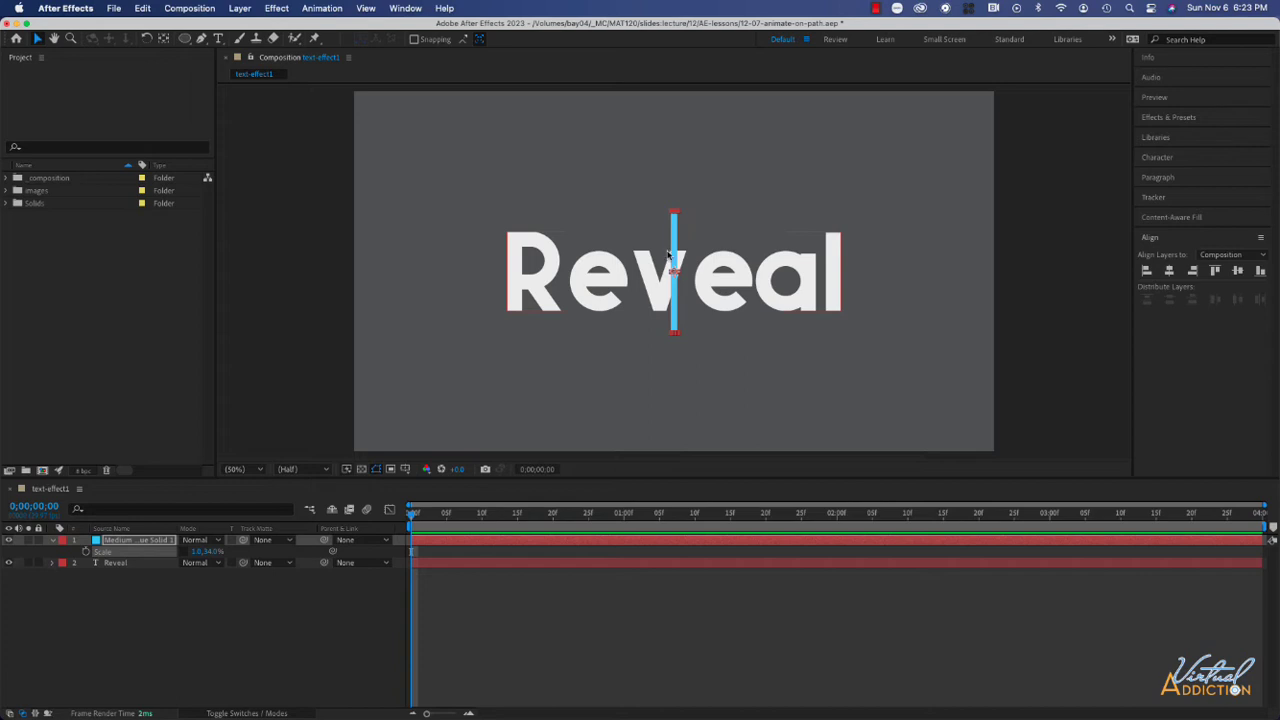
drag(669, 254, 491, 304)
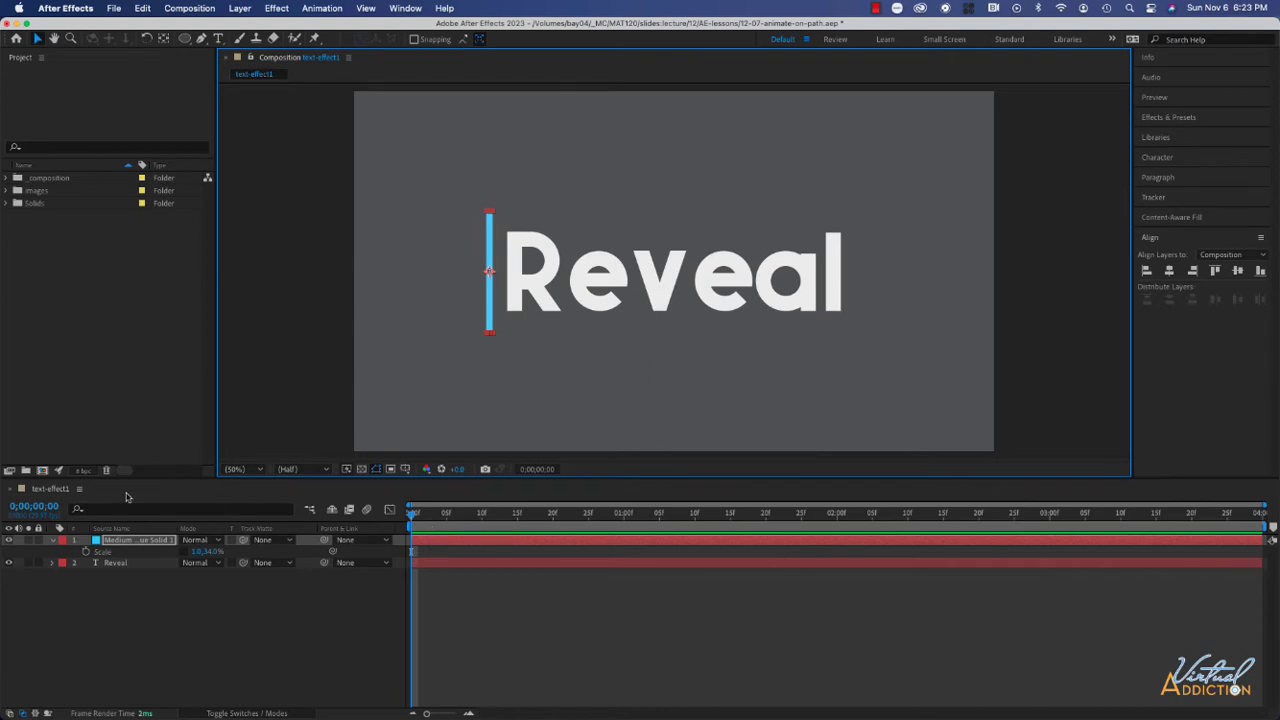
At 0;00;00;04, set a Scale keyframe on the blue bar with a horizontal scale of 2%.
click(35, 506)
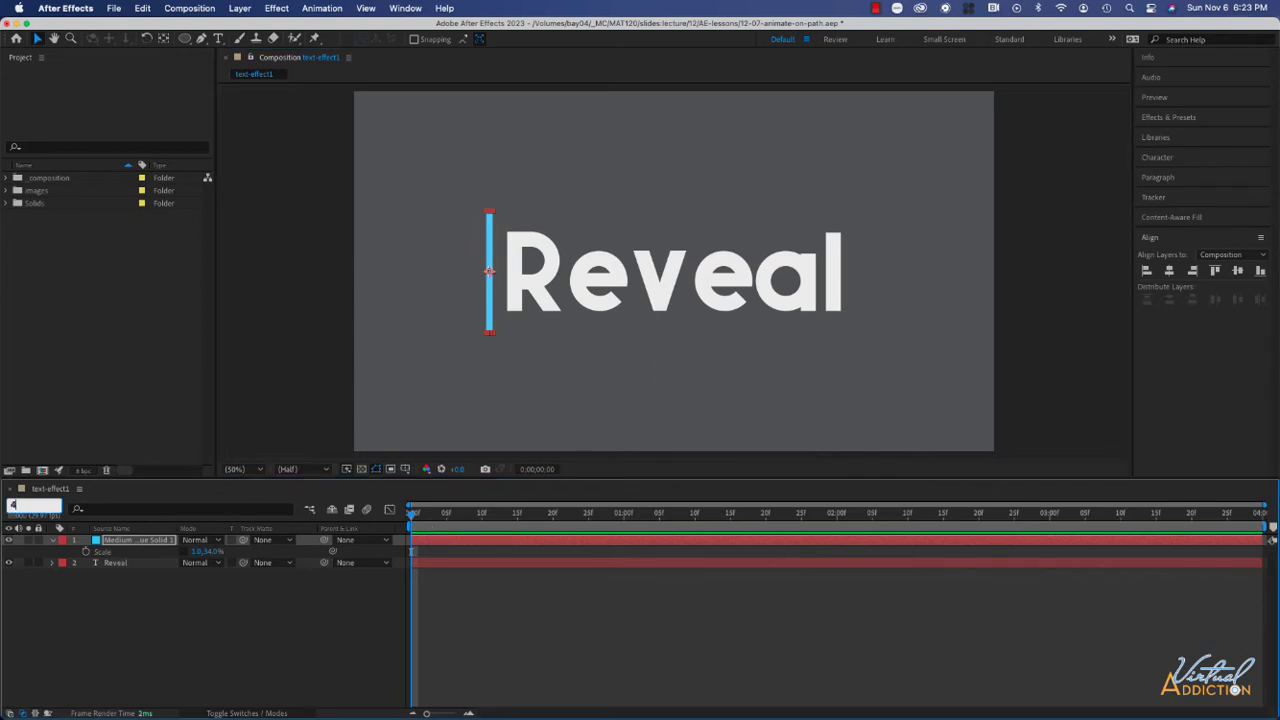
text(4)
key(Return)
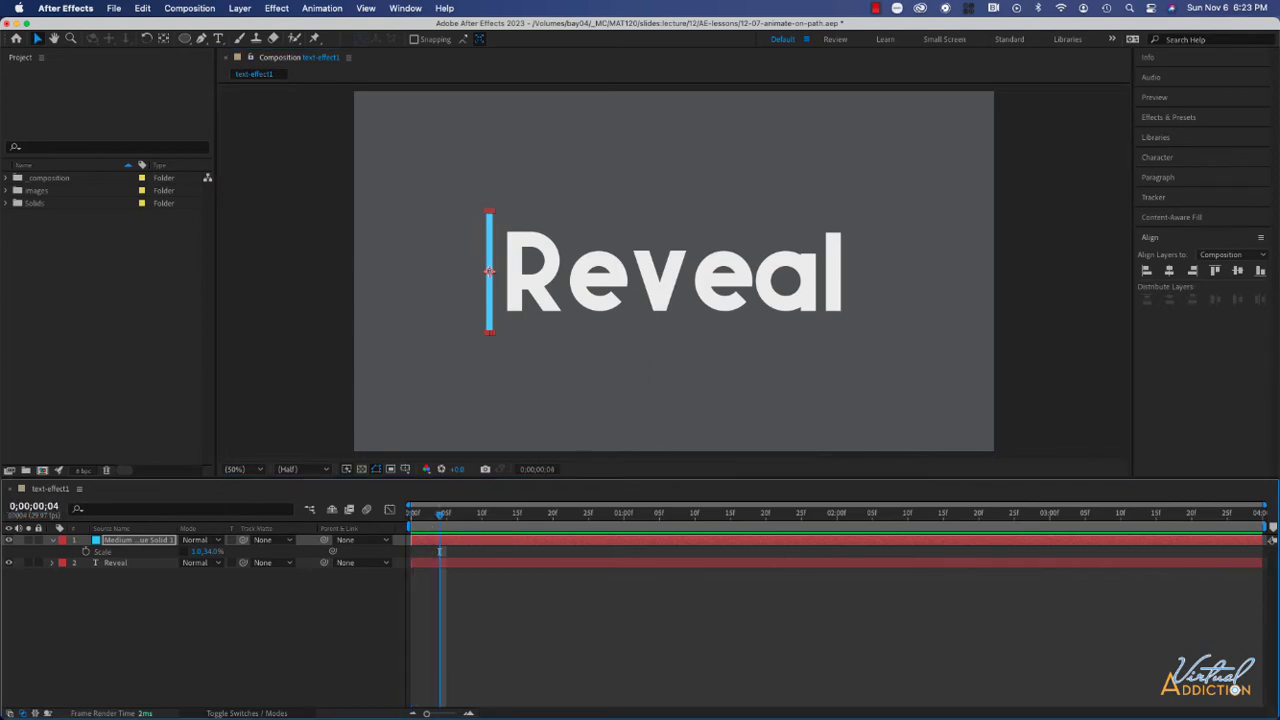
click(86, 552)
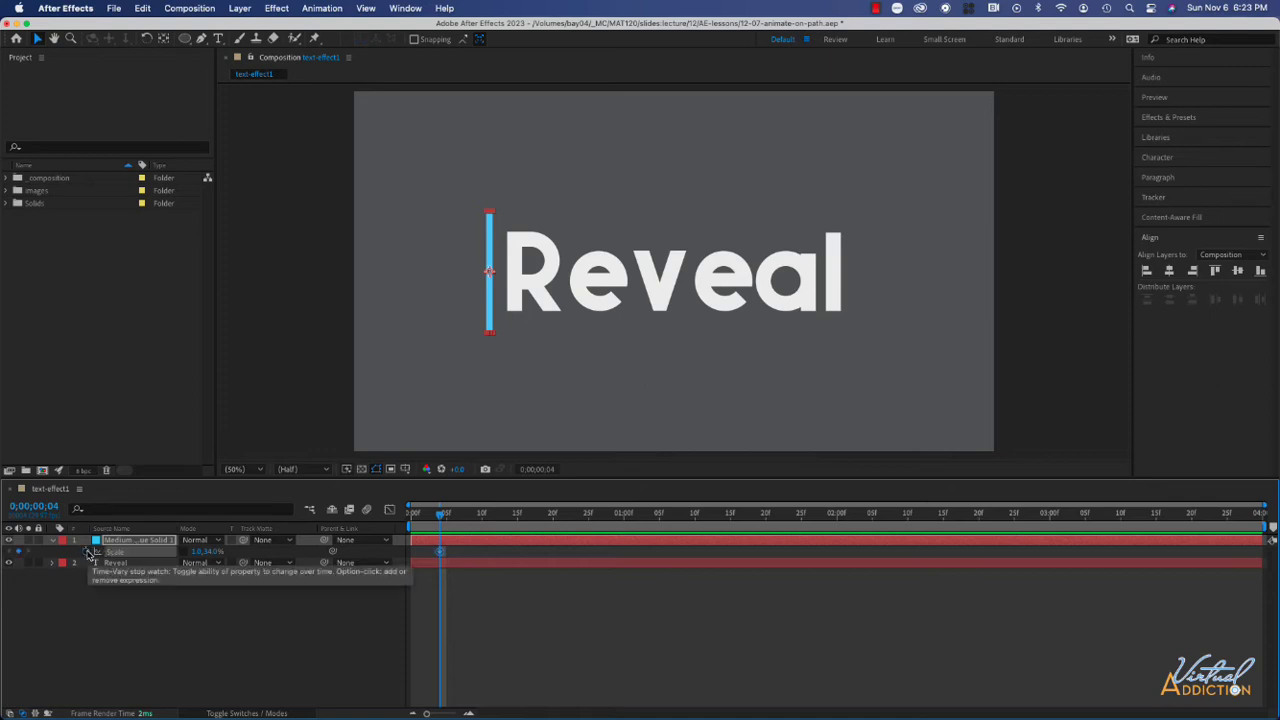
click(200, 552)
text(2.0)
key(Return)
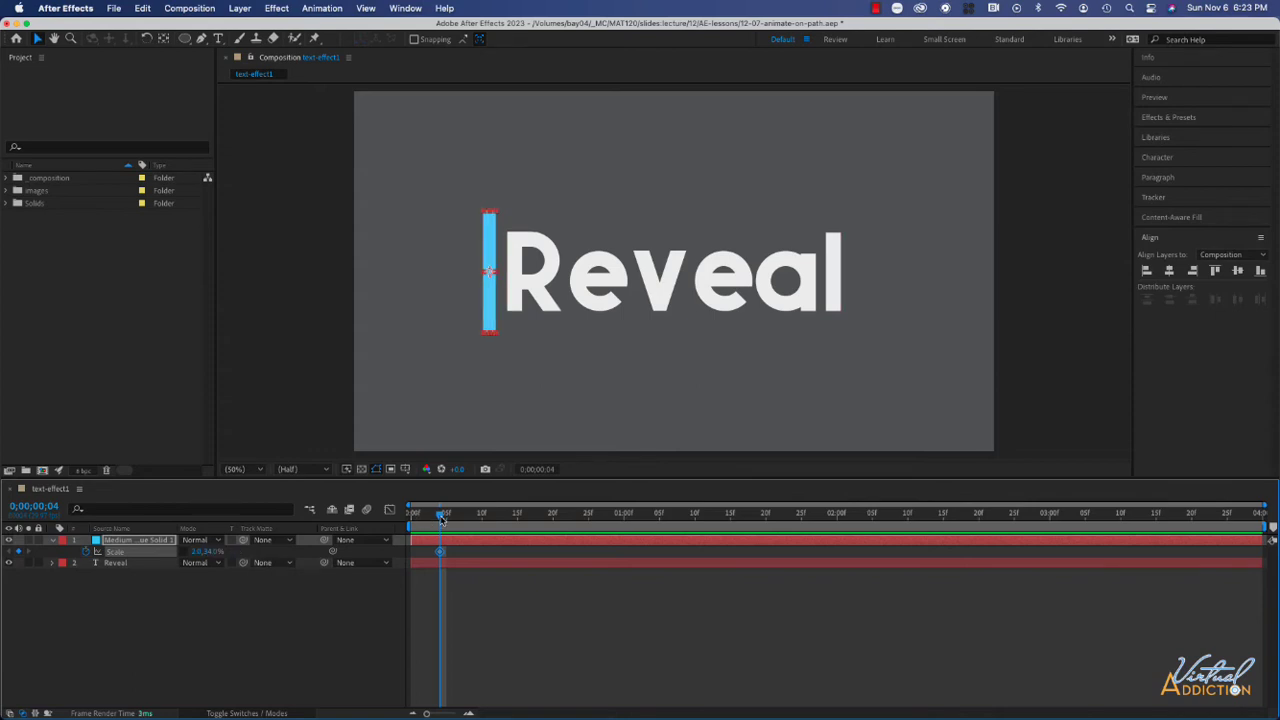
At 0;00;00;00, add a Scale keyframe on the blue bar with a horizontal scale of 0%.
drag(443, 518, 411, 517)
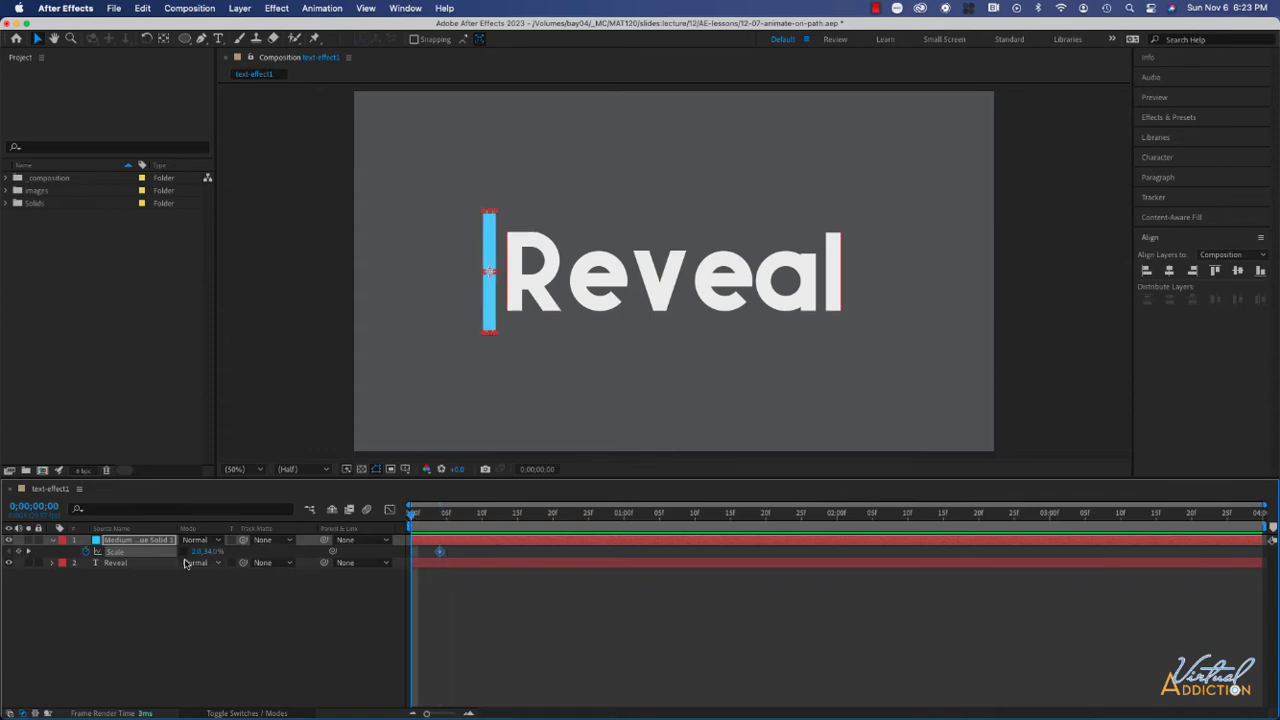
click(19, 553)
drag(199, 553, 196, 555)
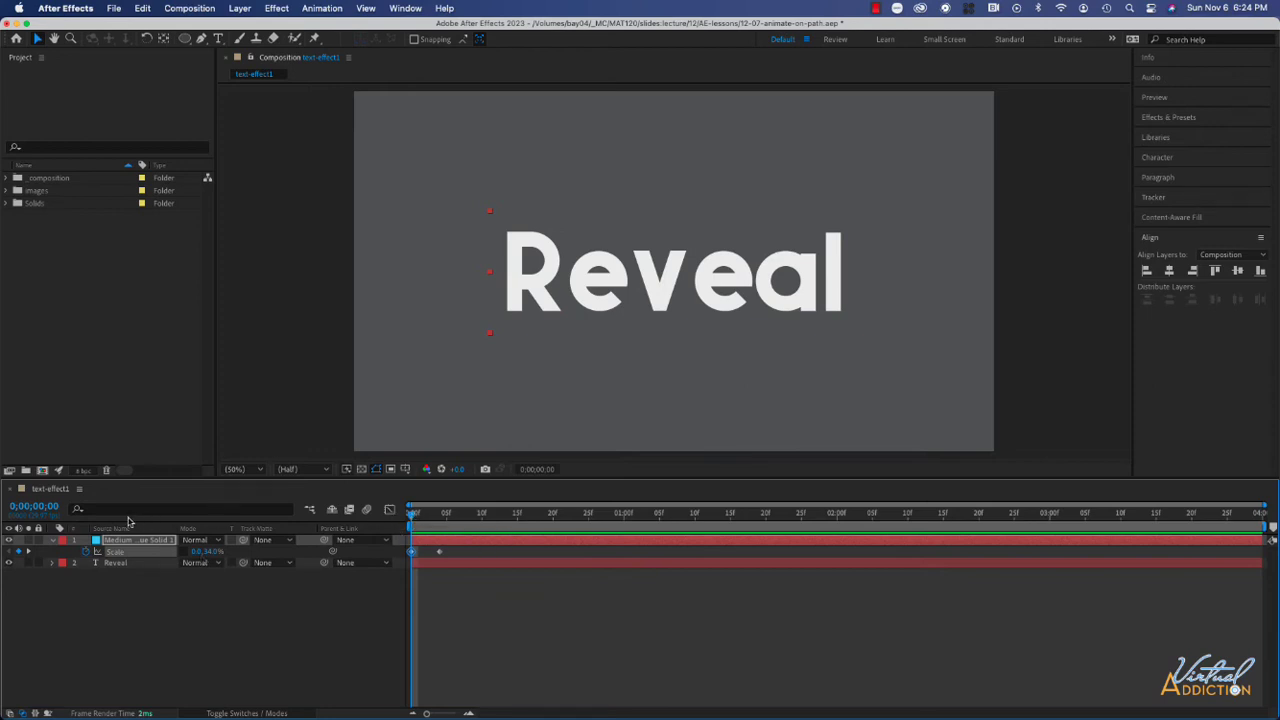
At 0;00;00;06, keyframe the blue bar's horizontal scale at 1%.
click(40, 506)
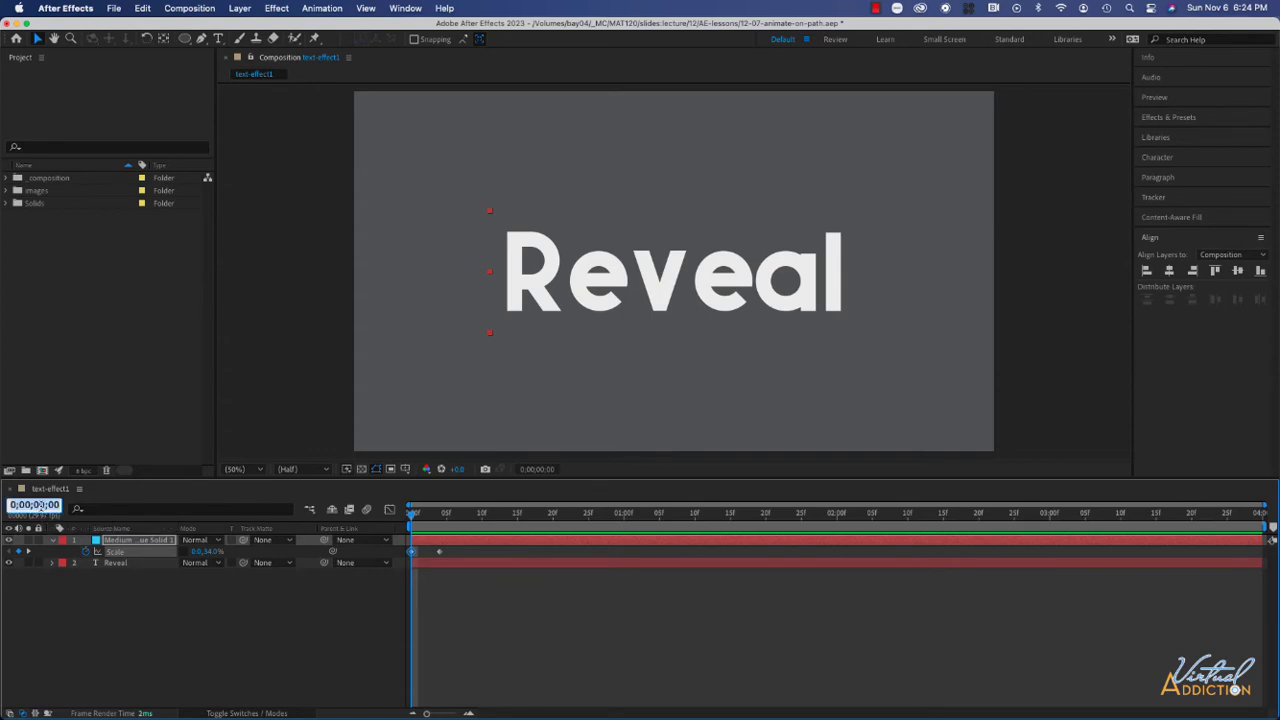
text(8)
key(Return)
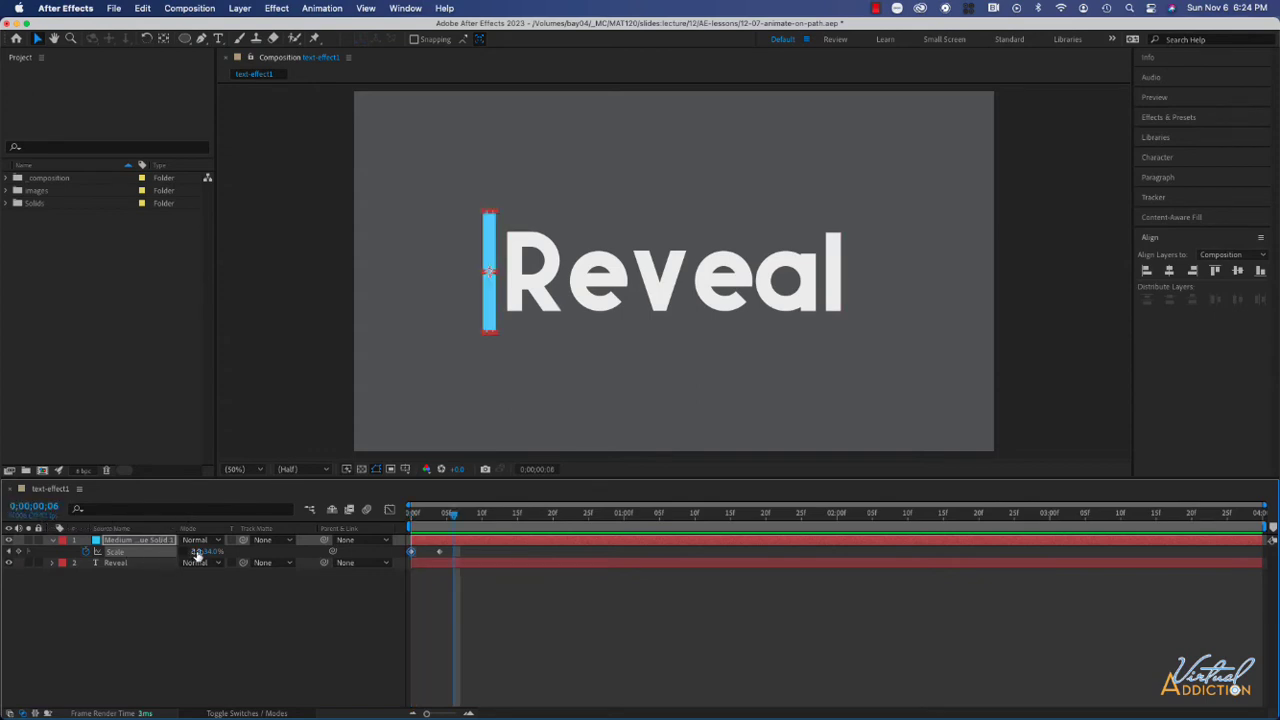
click(199, 551)
text(1)
key(Return)
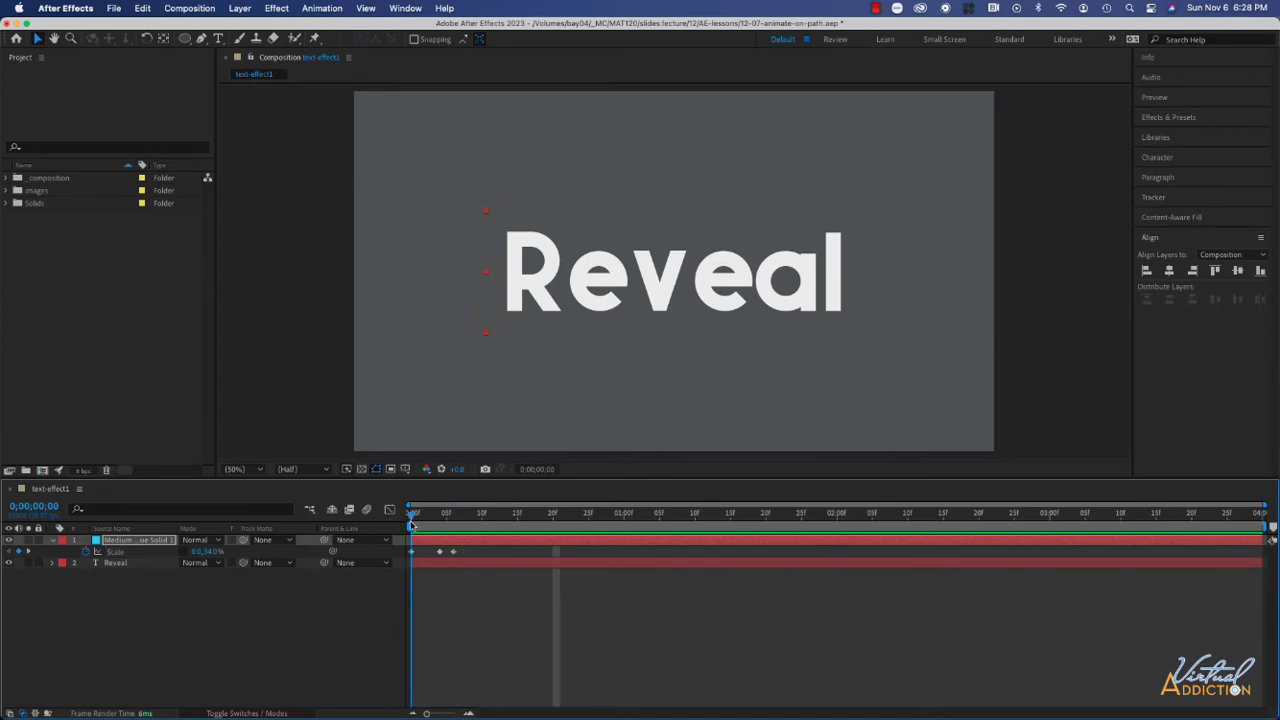
Reveal the blue bar's Position property alongside Scale and set a Position keyframe at 0;00;00;20.
drag(413, 525, 458, 525)
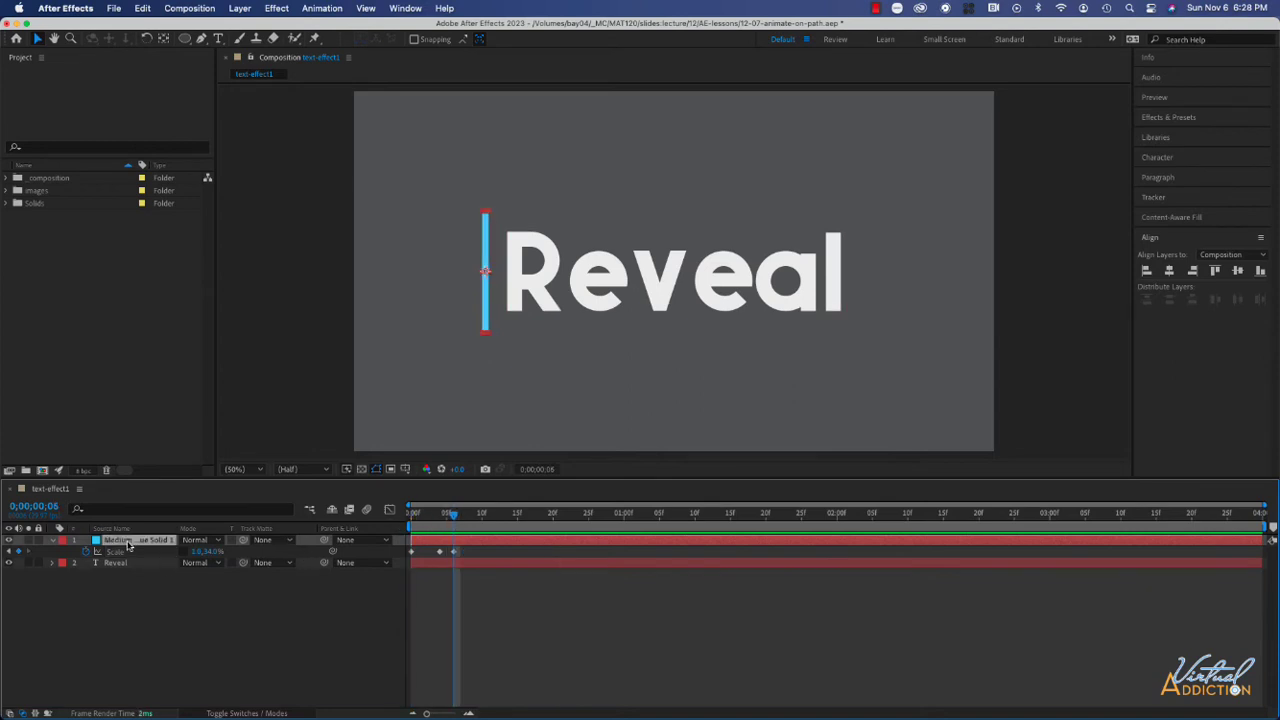
key(shift+p)
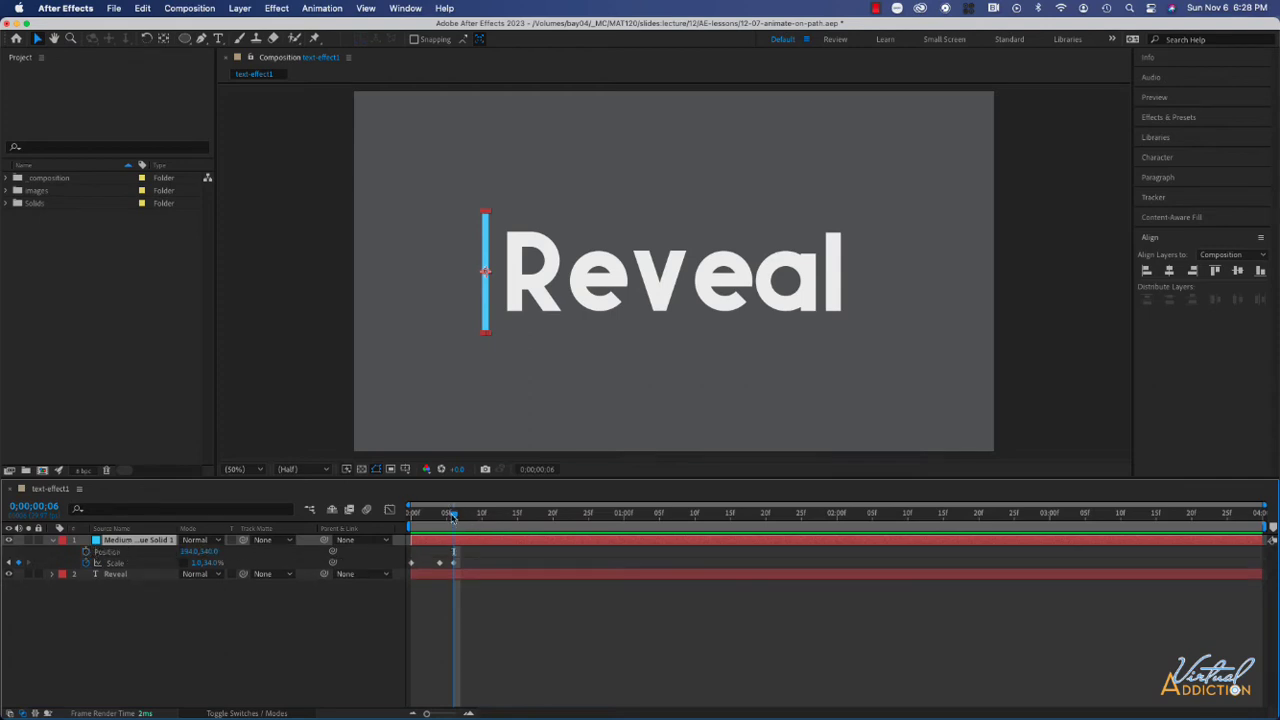
drag(455, 515, 554, 517)
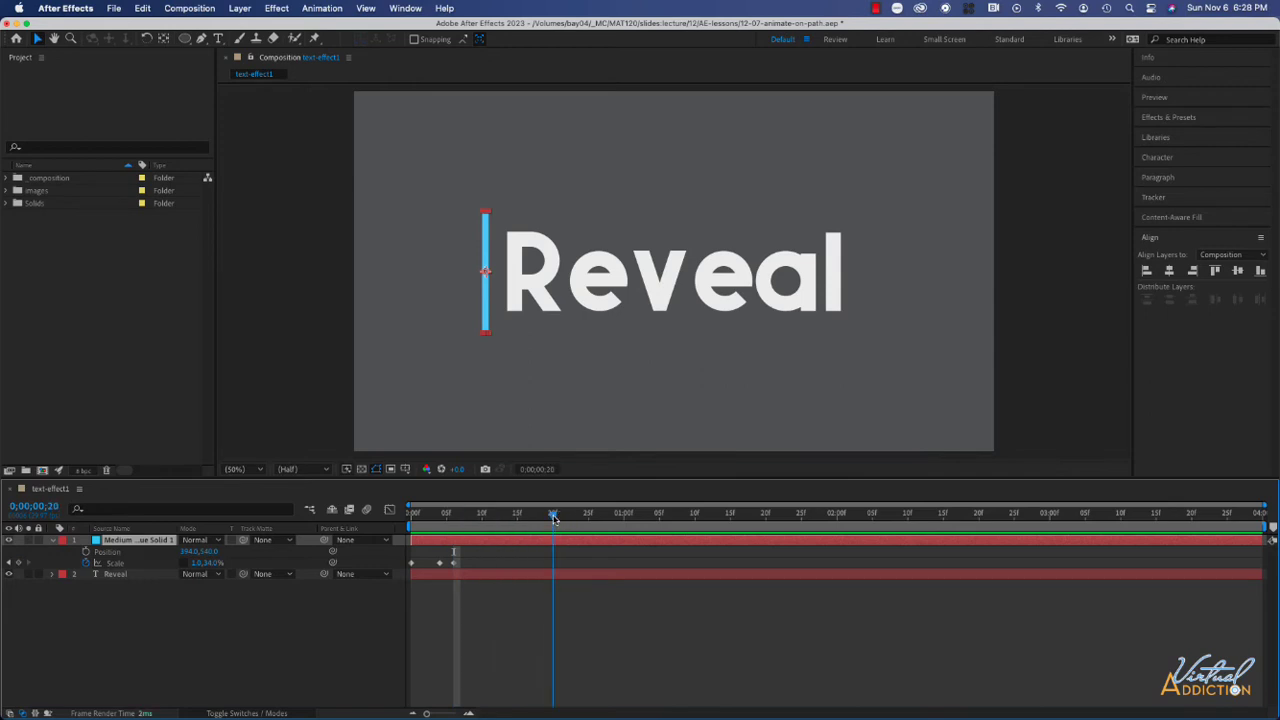
click(86, 551)
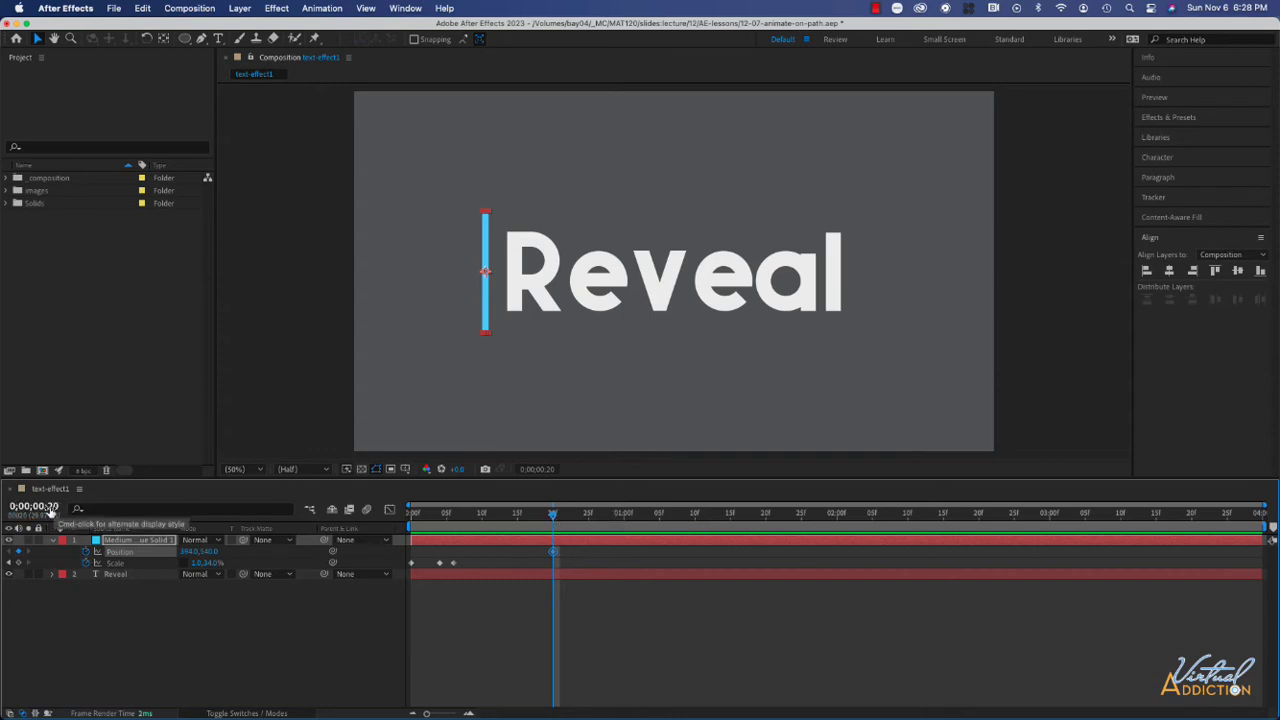
Advance one second to 0;00;01;20 and keyframe the blue bar just right of the Reveal text, at about 1550, 540.
click(50, 508)
text(+1)
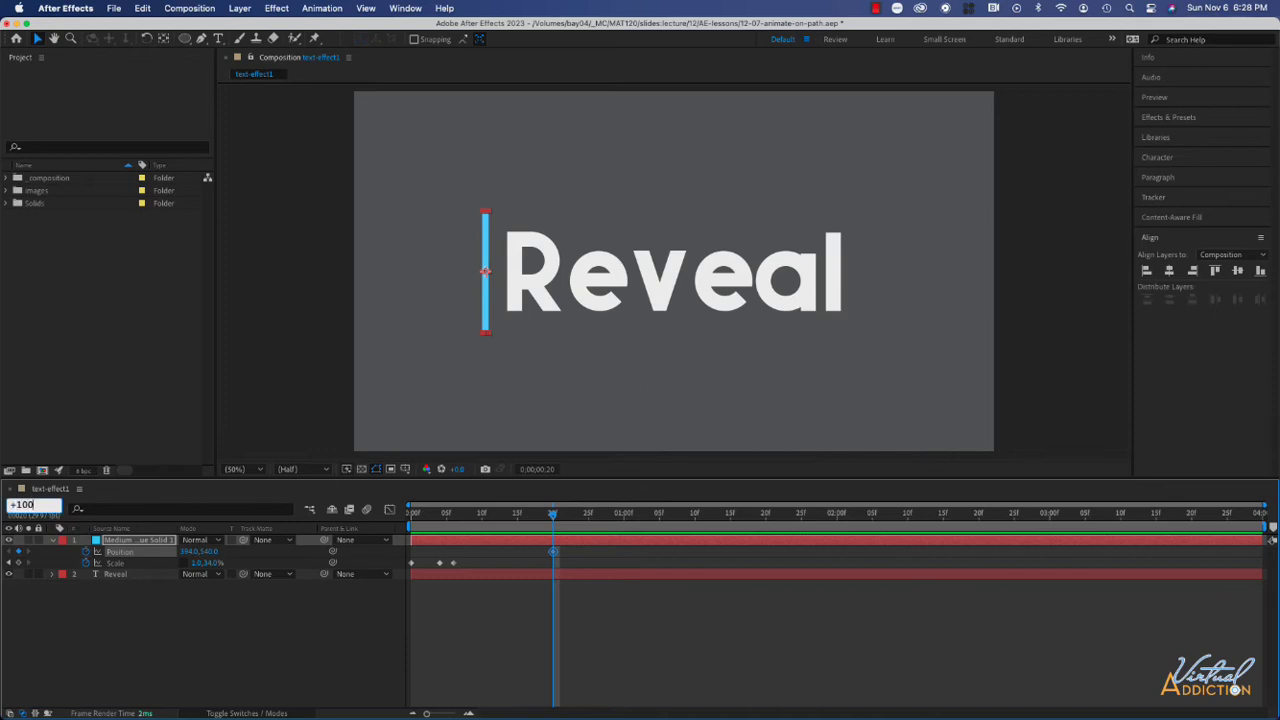
text(00)
key(Return)
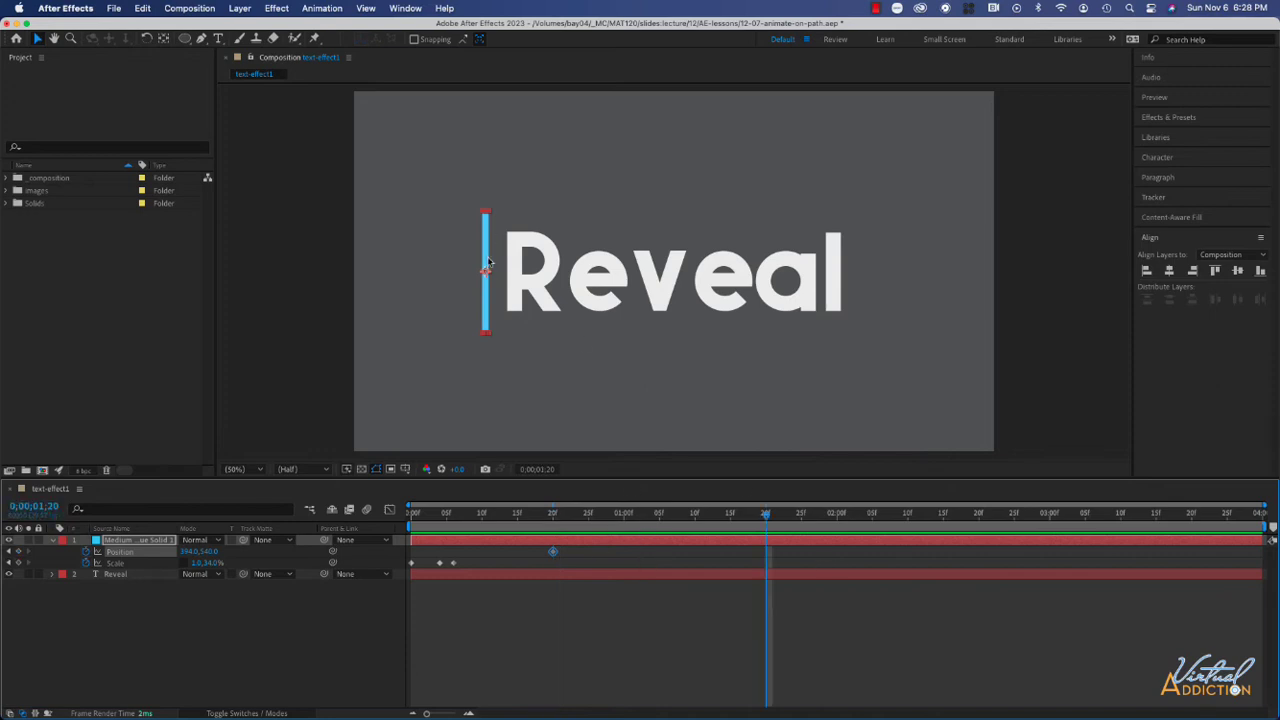
drag(487, 313, 871, 313)
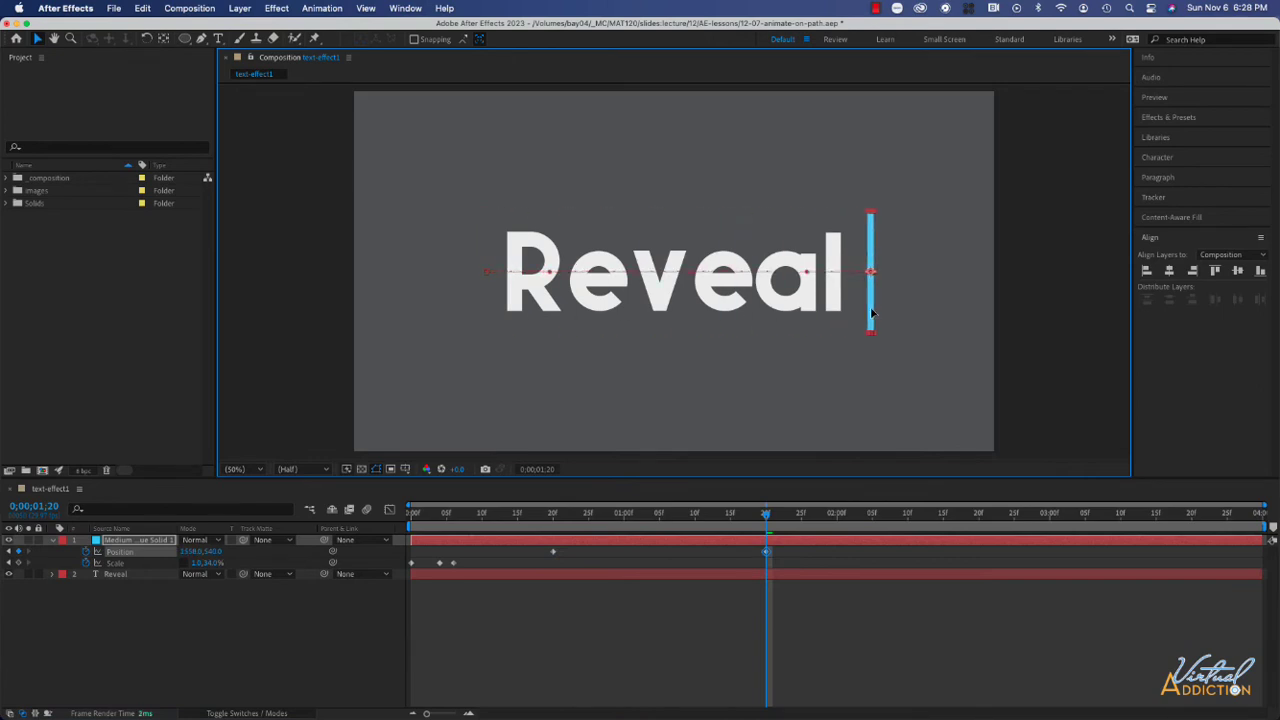
Preview the blue bar's animation from the start of the composition.
drag(767, 515, 404, 529)
key(space)
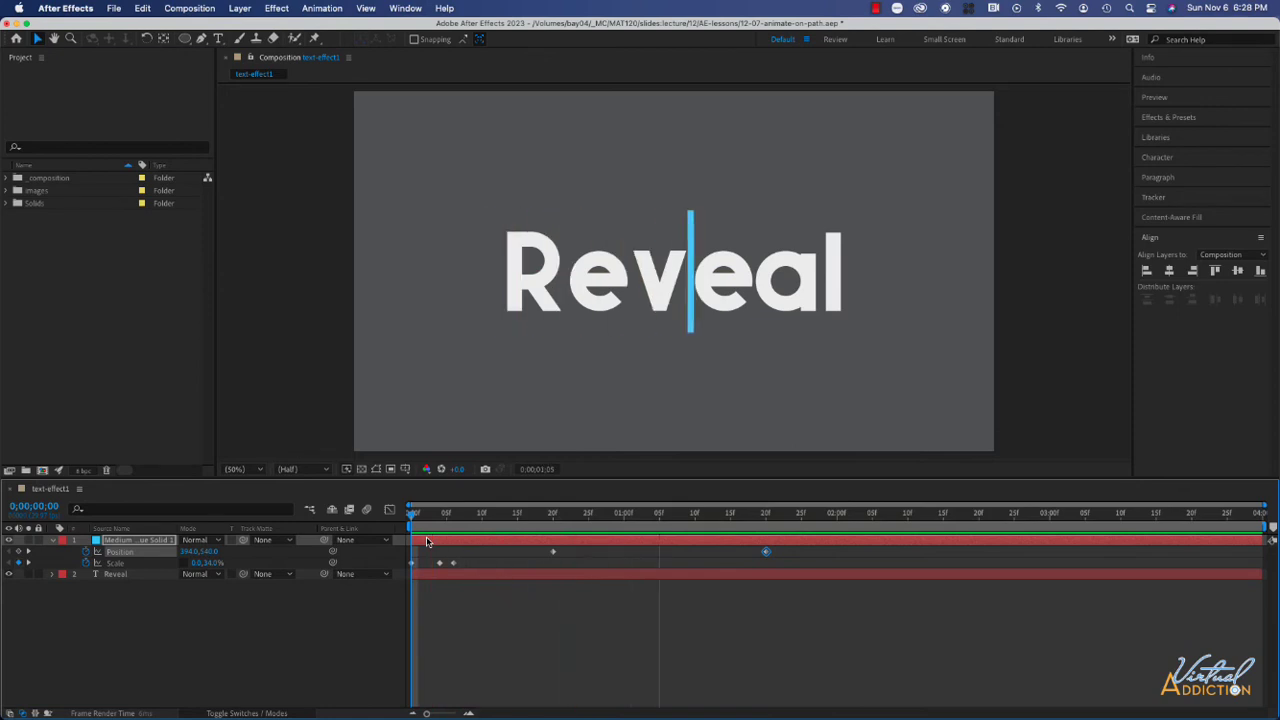
key(space)
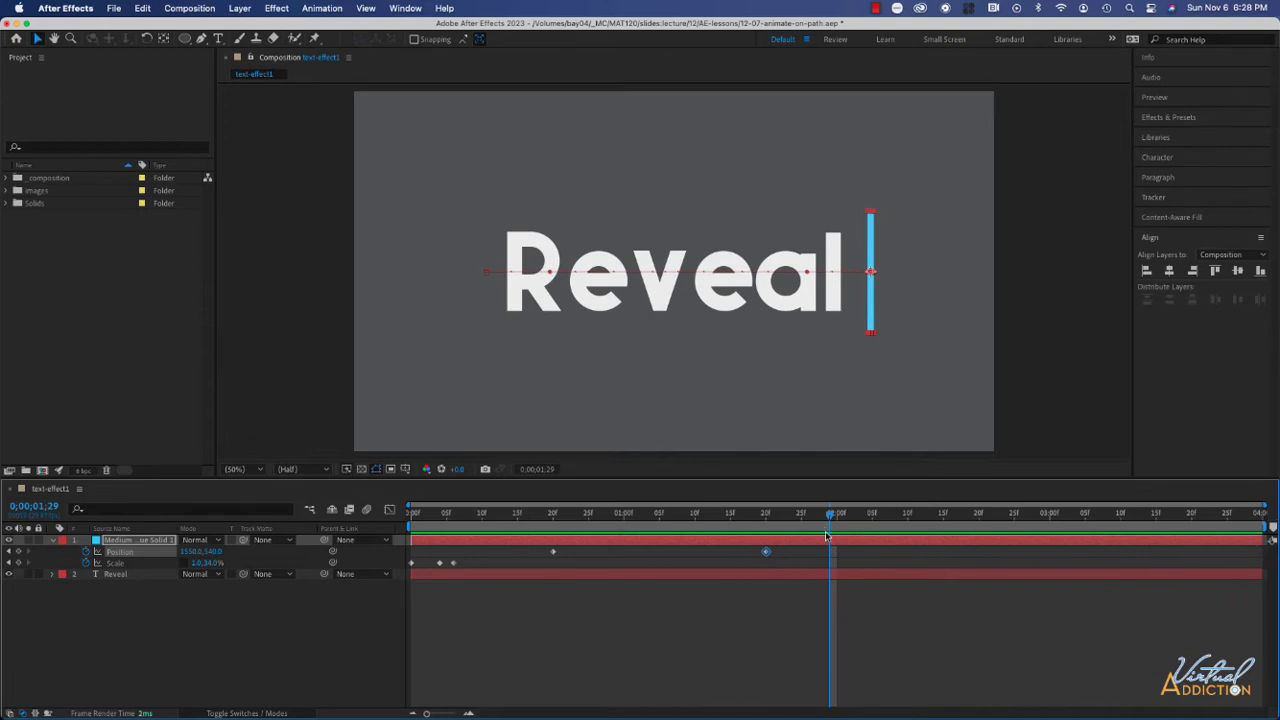
Add a Scale keyframe on the blue bar at 0;00;02;00 and set its horizontal scale to 0% at 0;00;02;04.
mouse_move(829, 516)
mouse_down()
mouse_move(781, 518)
mouse_move(766, 534)
mouse_move(838, 534)
mouse_up()
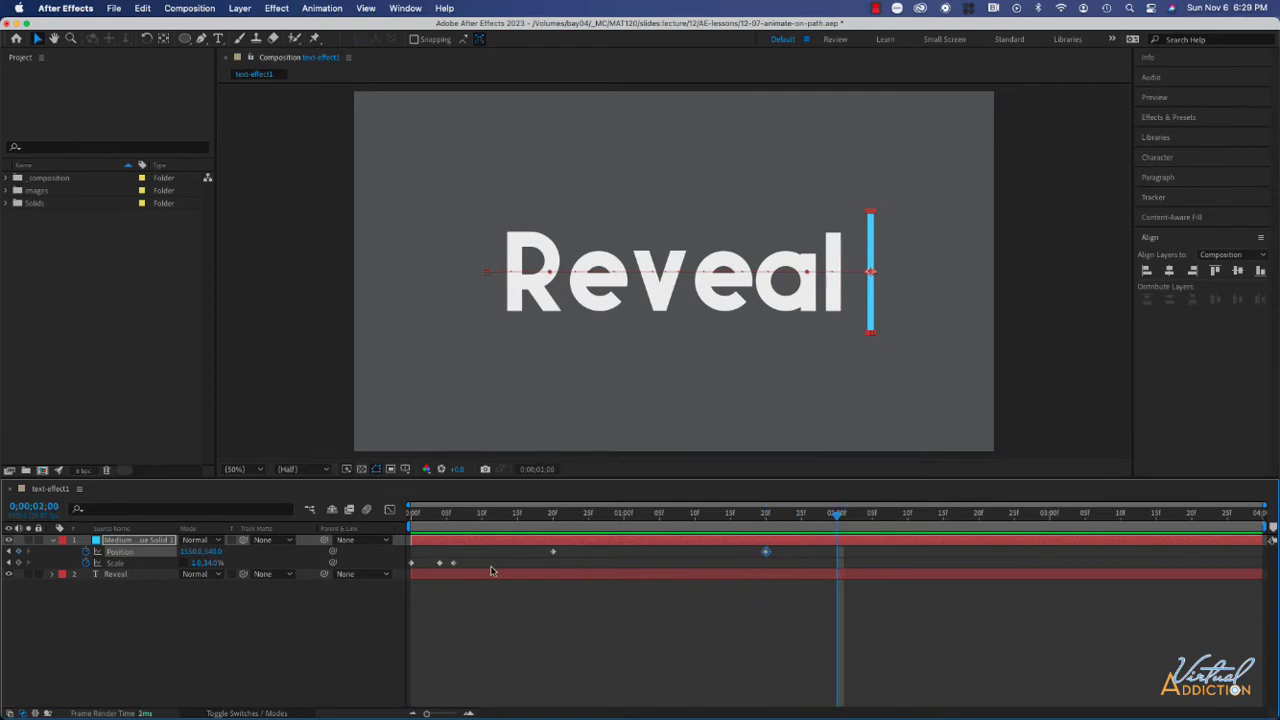
click(17, 563)
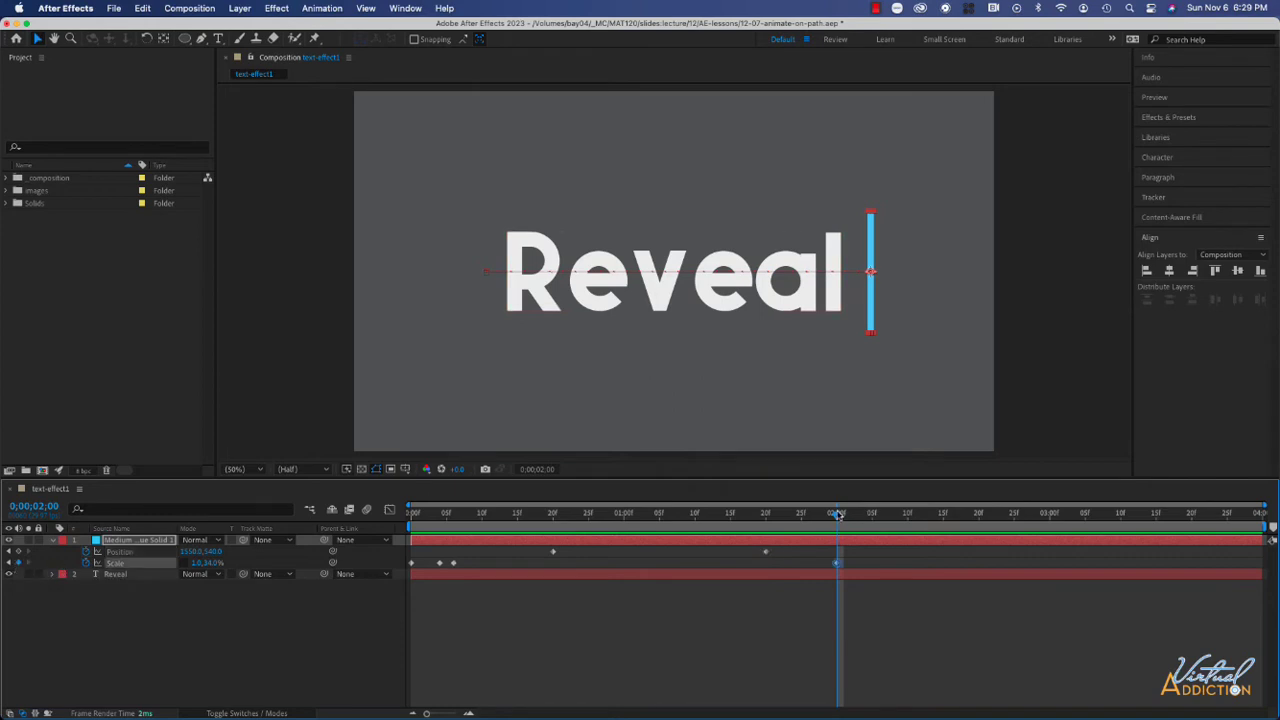
click(868, 515)
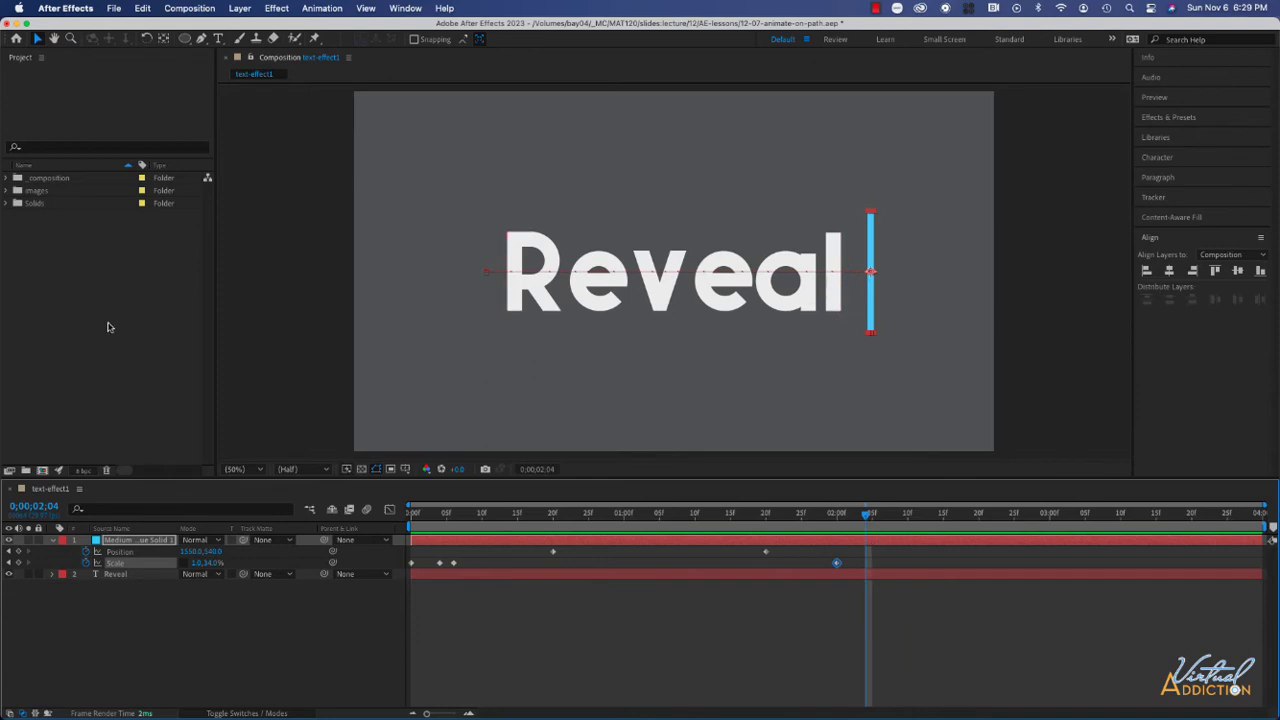
click(202, 564)
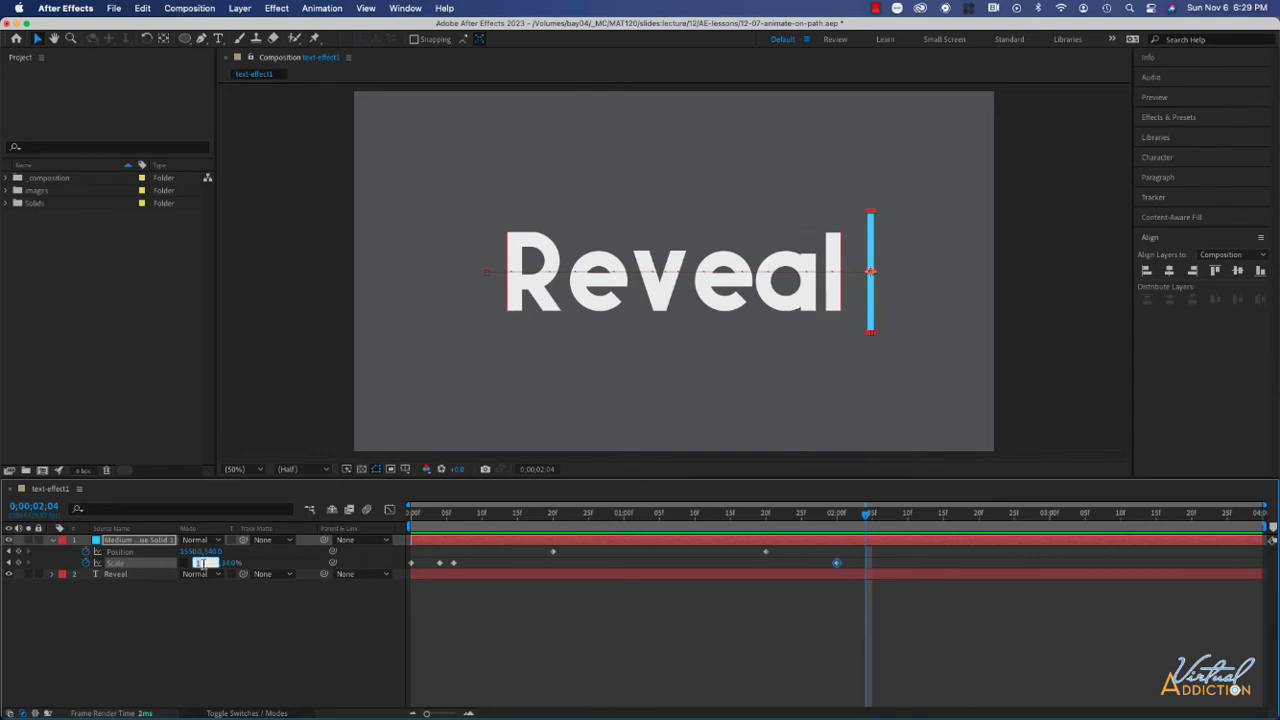
text(0)
key(Return)
click(212, 564)
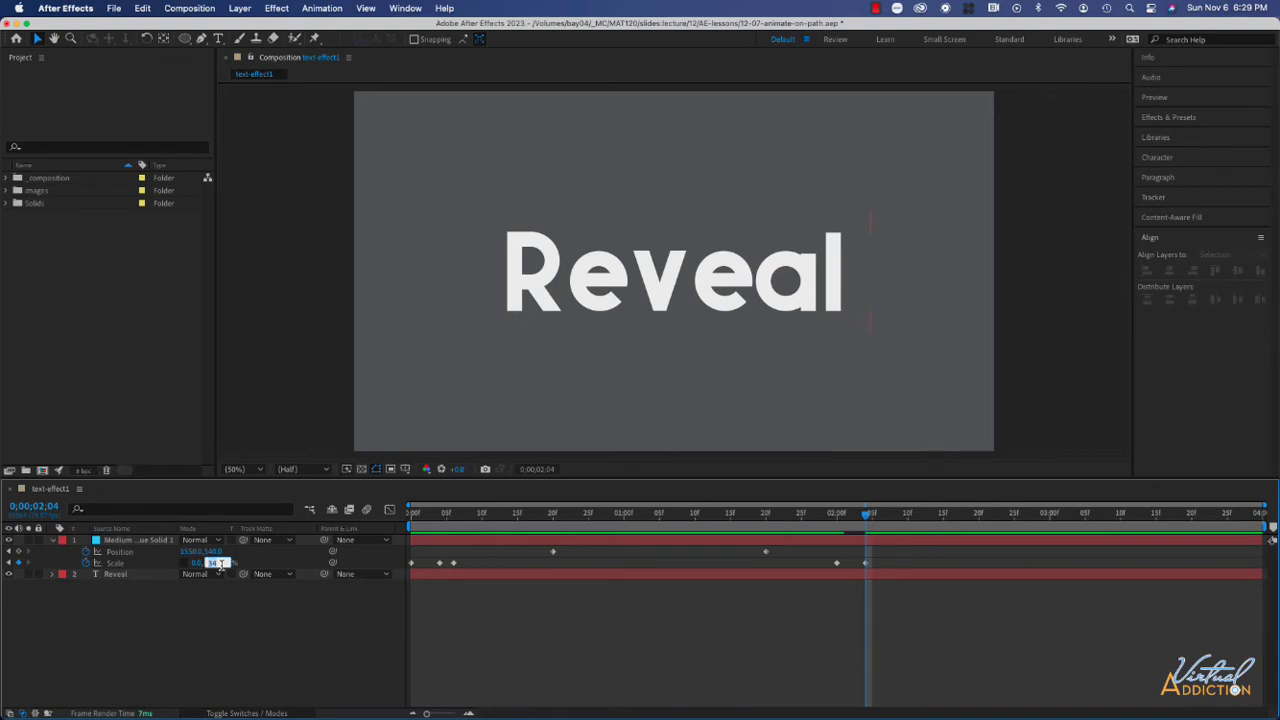
Set the blue bar's vertical scale to 0% at 0;00;02;04 and return to the start of the composition.
text(0)
key(Return)
key(Home)
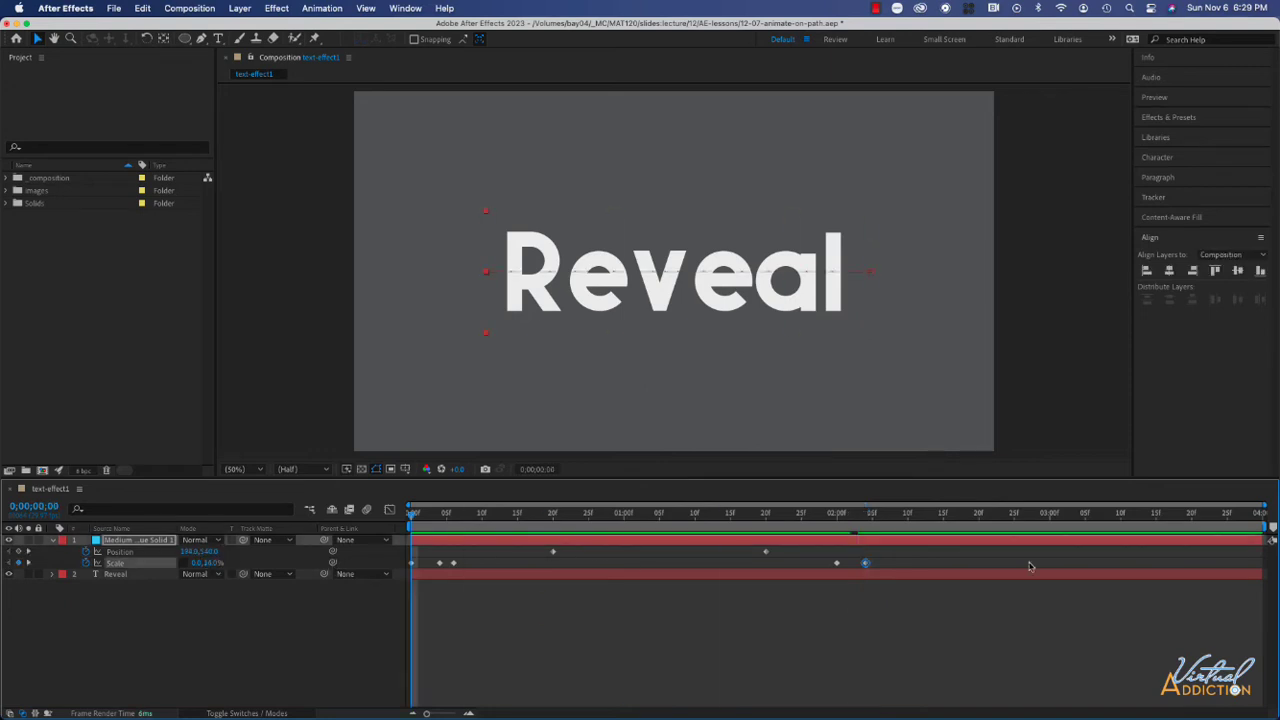
Apply Easy Ease to all of the blue bar's Position and Scale keyframes and preview the animation.
drag(922, 547, 407, 570)
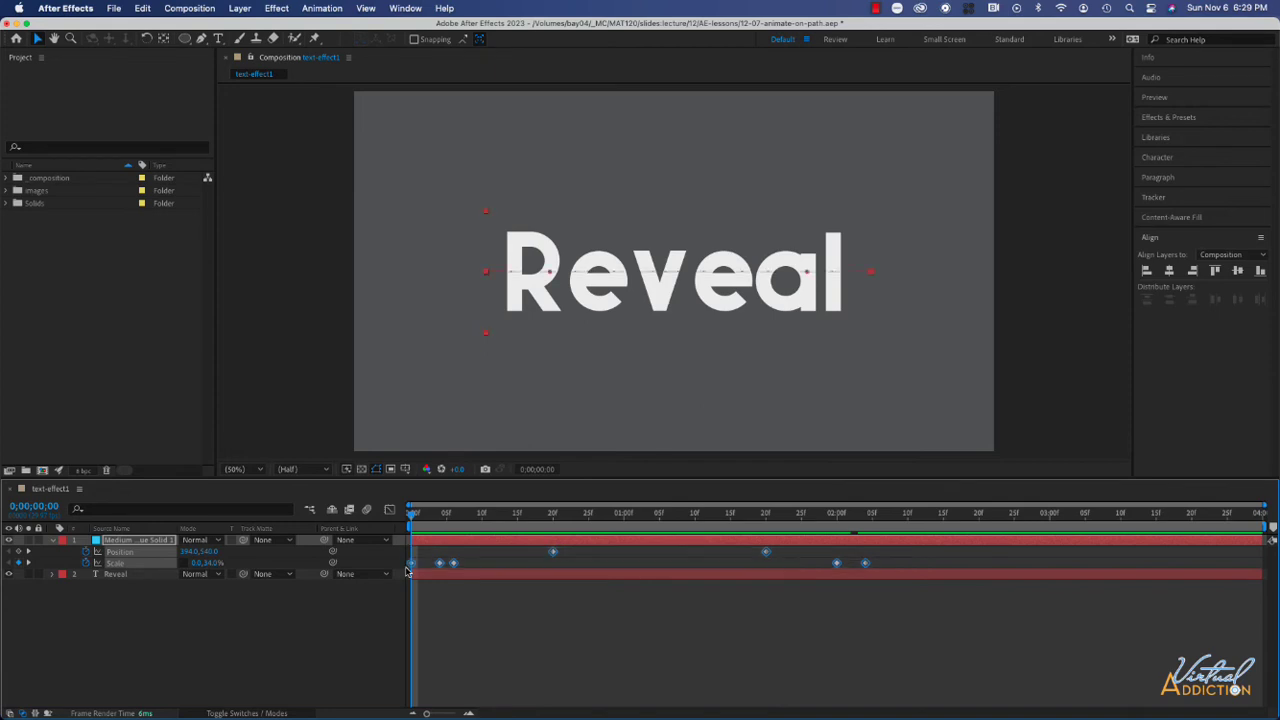
key(F9)
click(465, 642)
key(space)
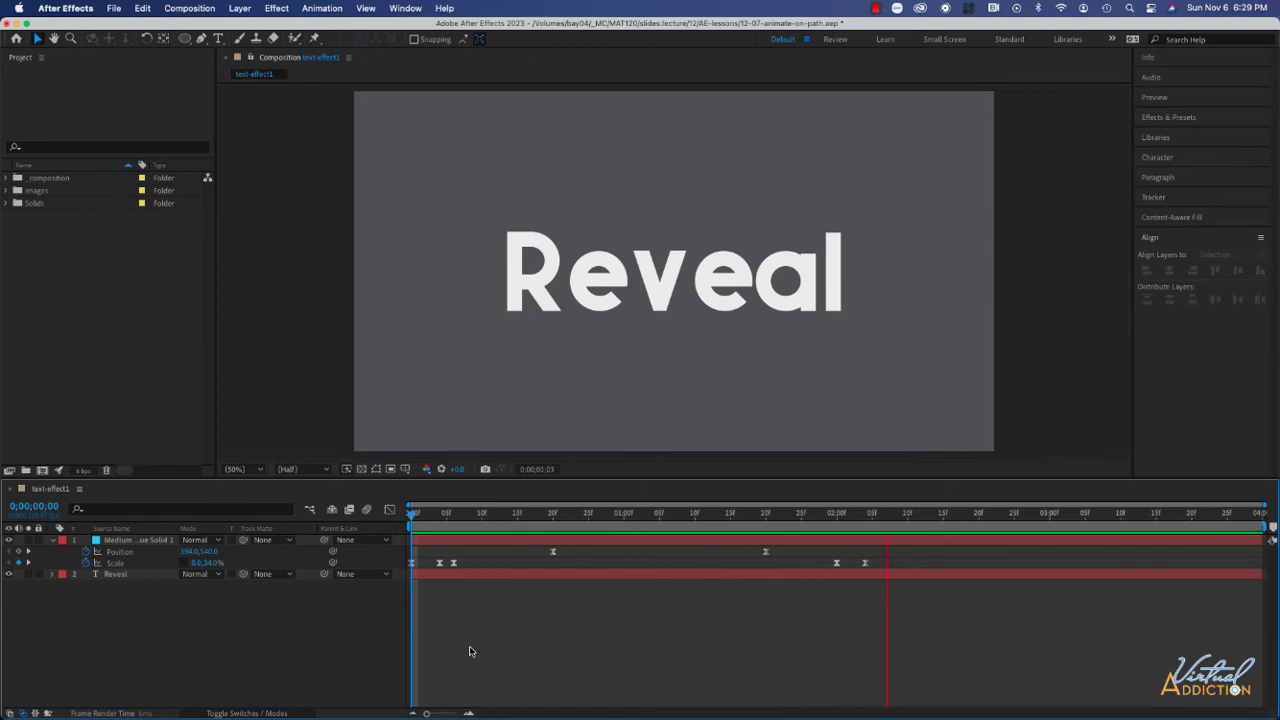
key(space)
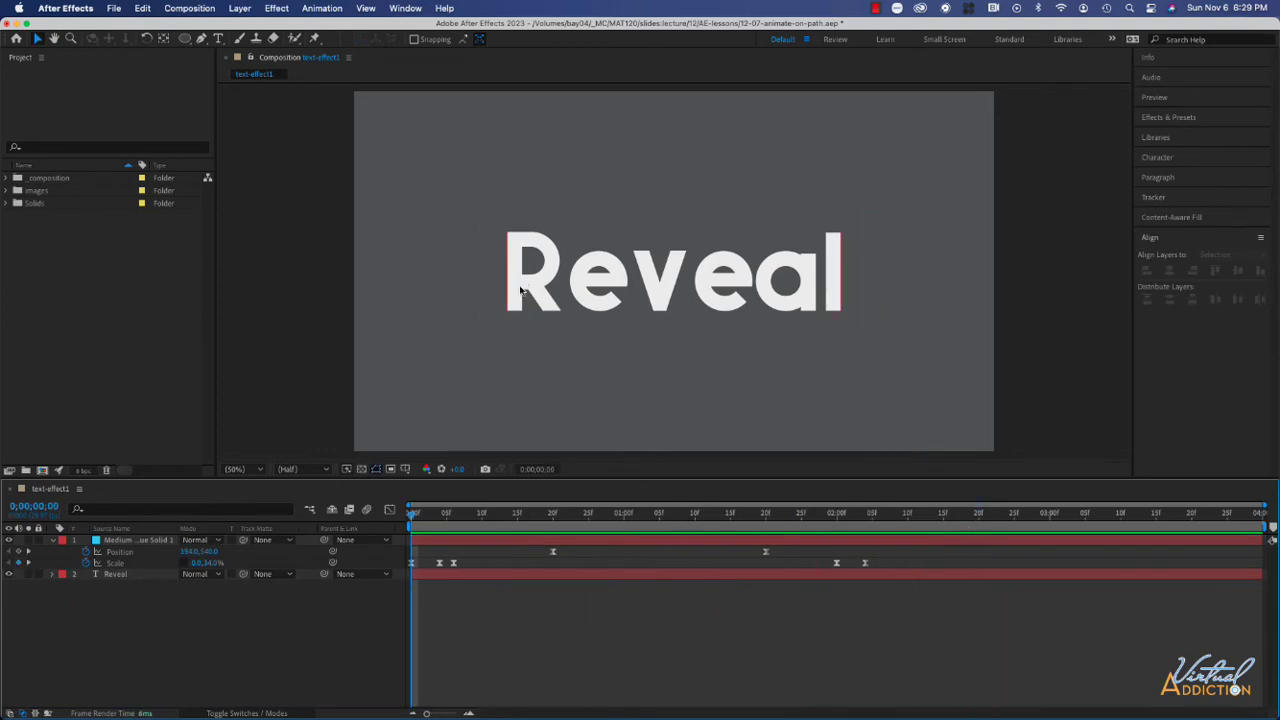
Go to 0;00;00;24, where the blue bar meets the R, and draw a rectangular mask around the whole Reveal text.
drag(413, 516, 453, 524)
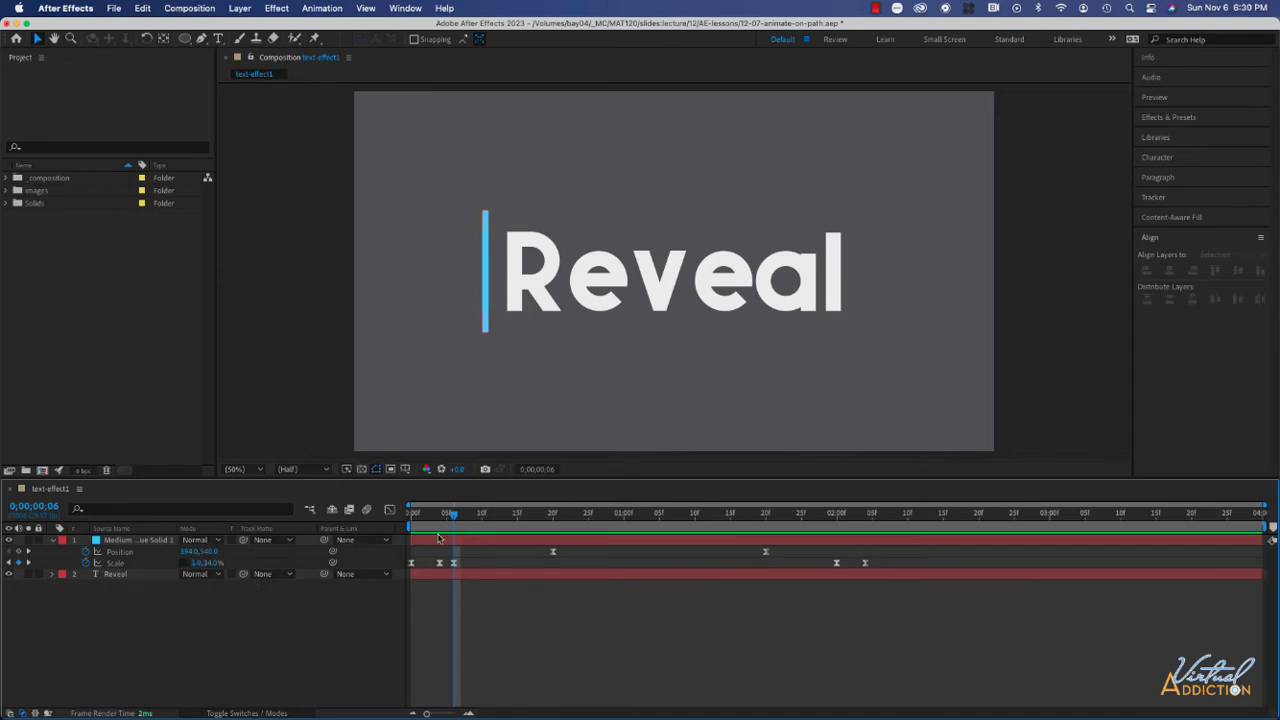
drag(453, 516, 583, 516)
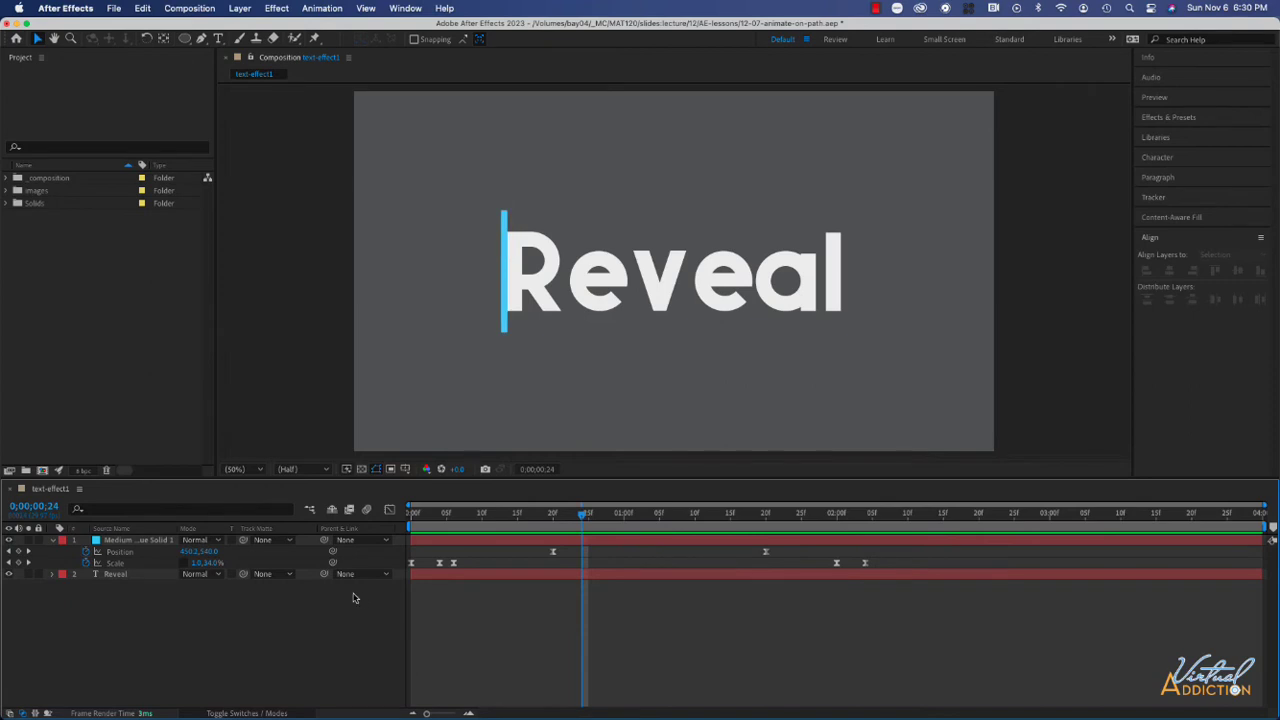
click(112, 575)
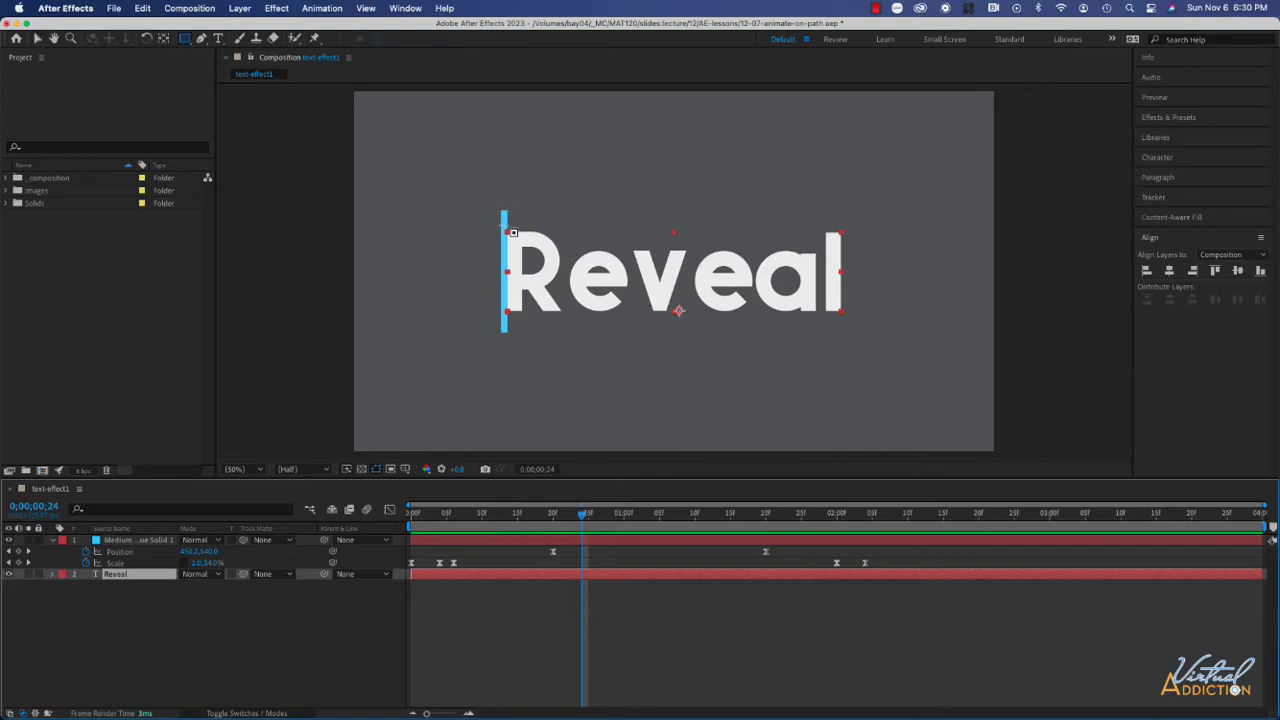
drag(512, 231, 851, 320)
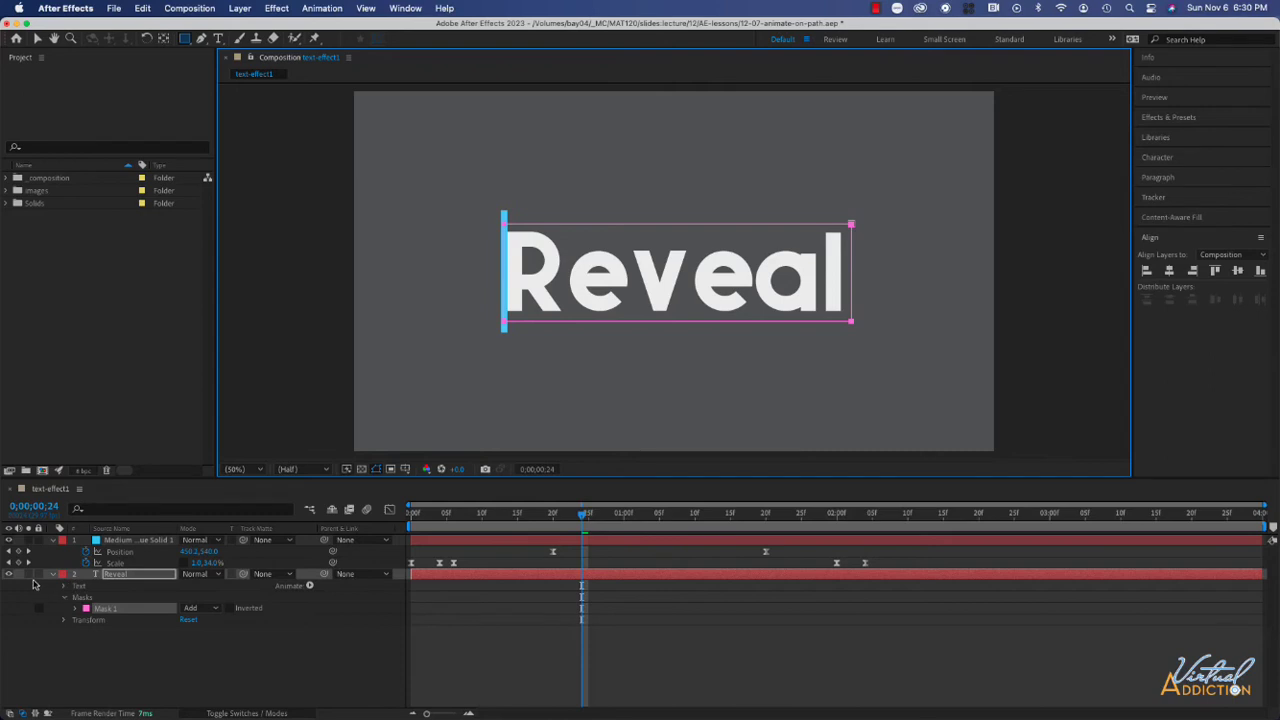
Add Mask Path keyframes for the Reveal text's mask at 0;00;00;24 and 0;00;01;16.
click(76, 610)
click(76, 610)
click(97, 620)
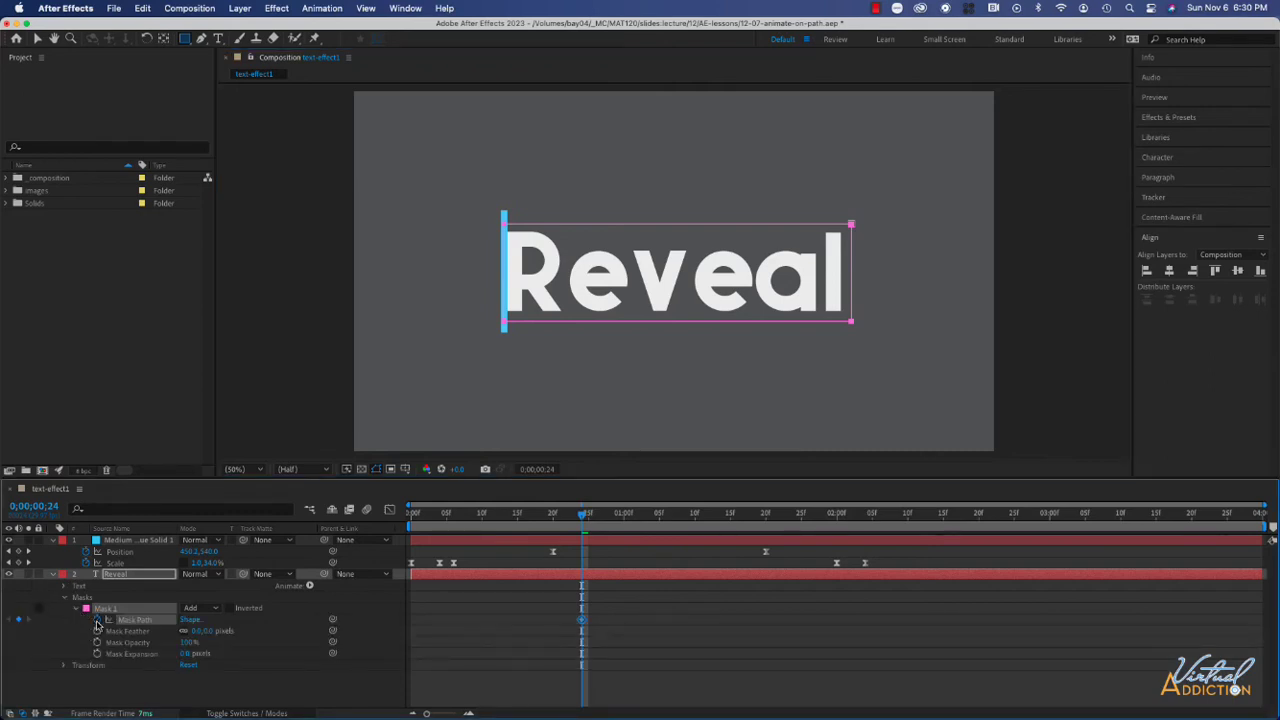
mouse_move(585, 519)
mouse_down()
mouse_move(784, 529)
mouse_move(739, 536)
mouse_up()
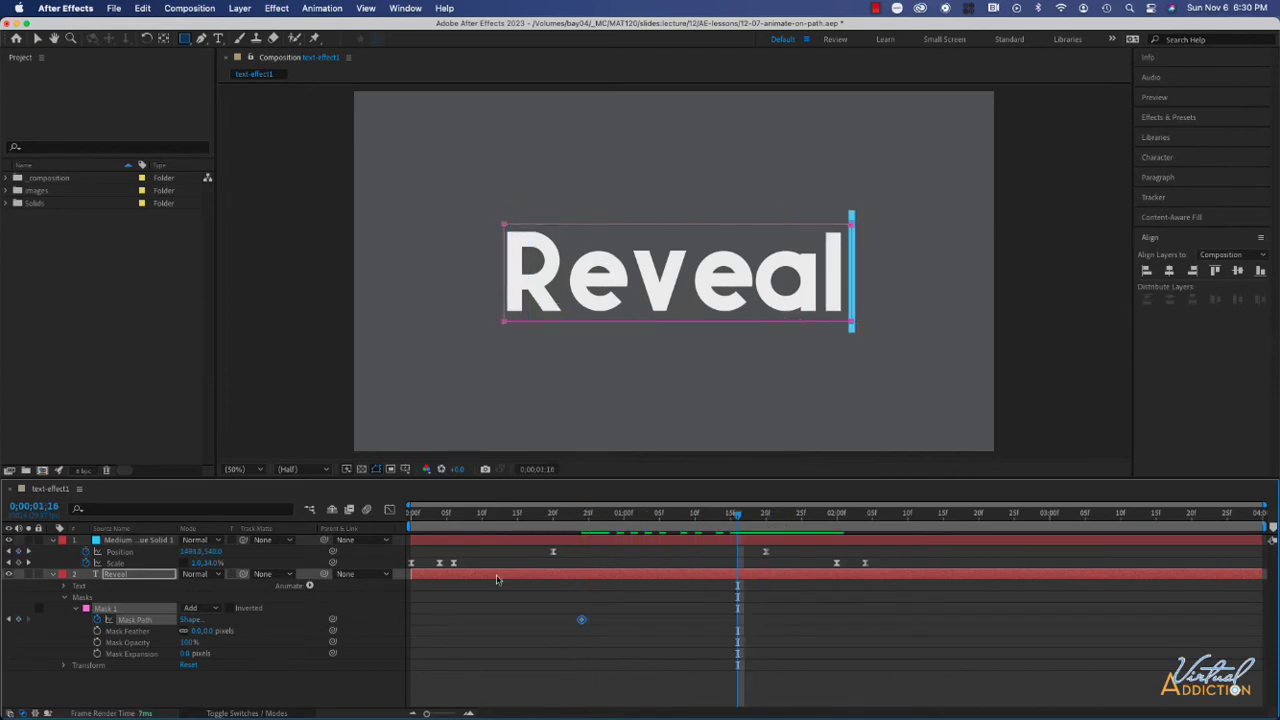
click(18, 620)
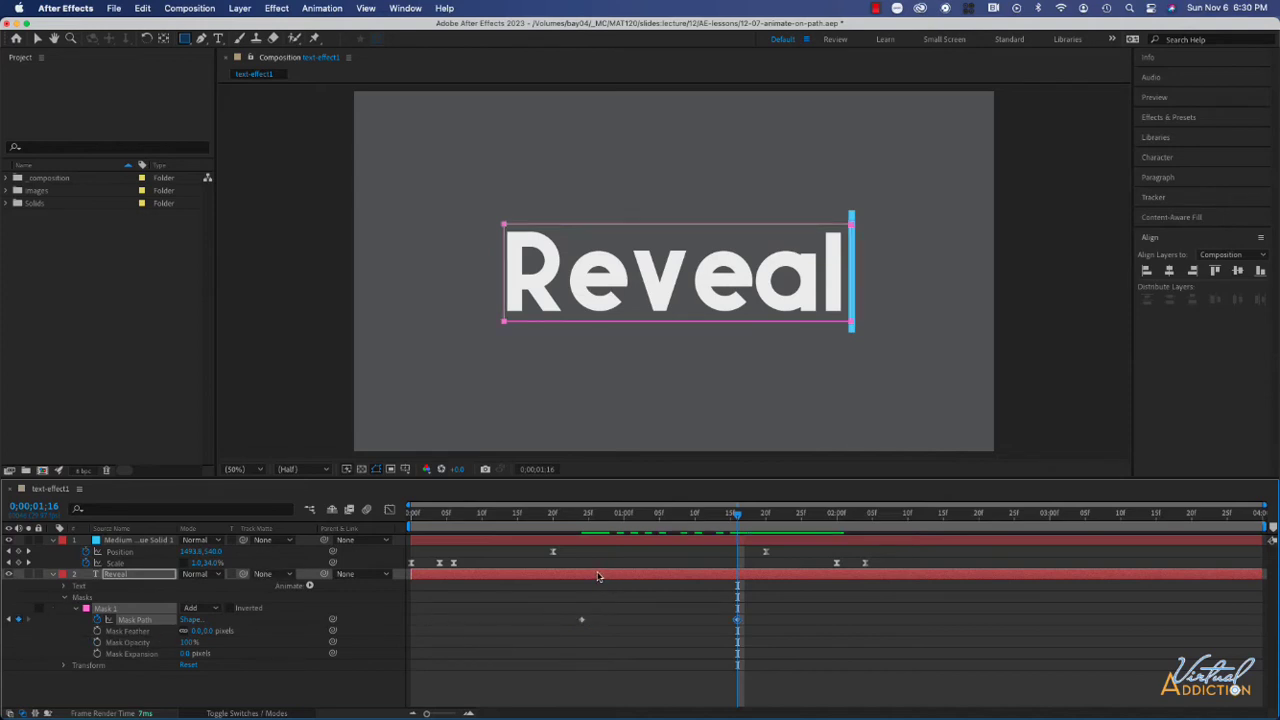
At the 0;00;00;24 keyframe, shift the mask left off the Reveal text until its right edge meets the blue bar, and preview the reveal.
key(Page_Down)
key(Page_Down)
key(Page_Down)
key(Page_Down)
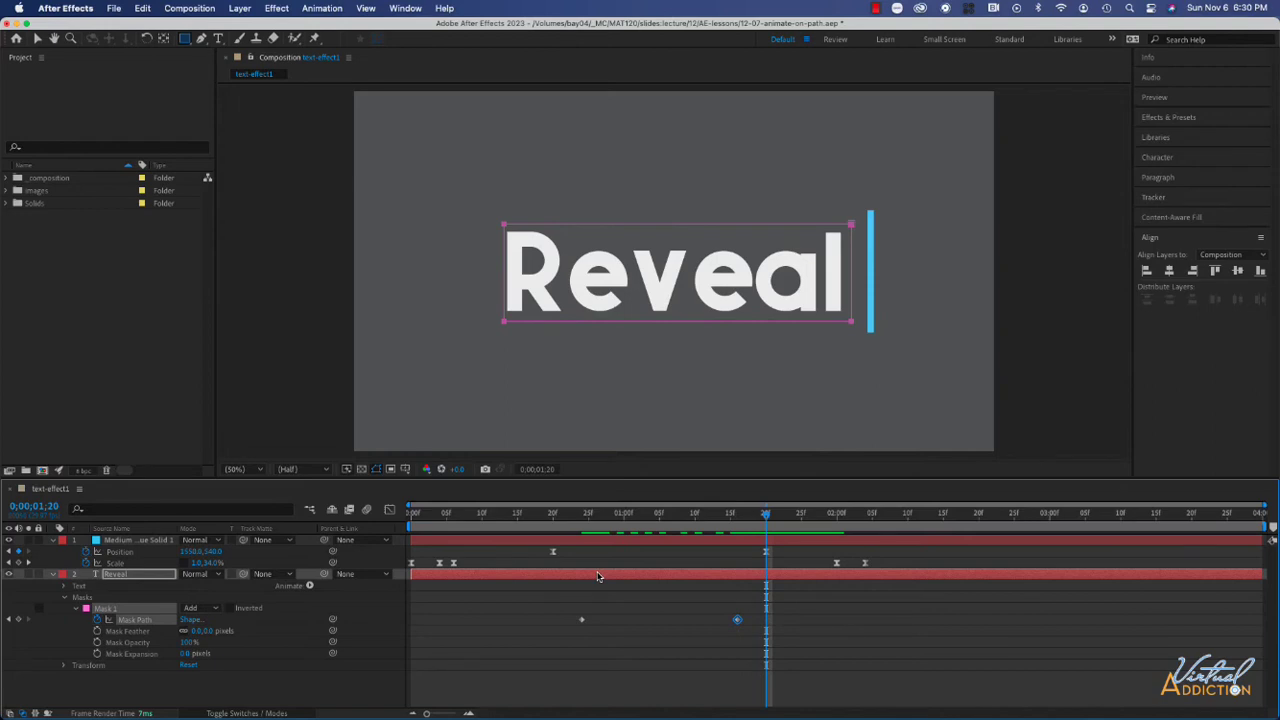
key(j)
key(j)
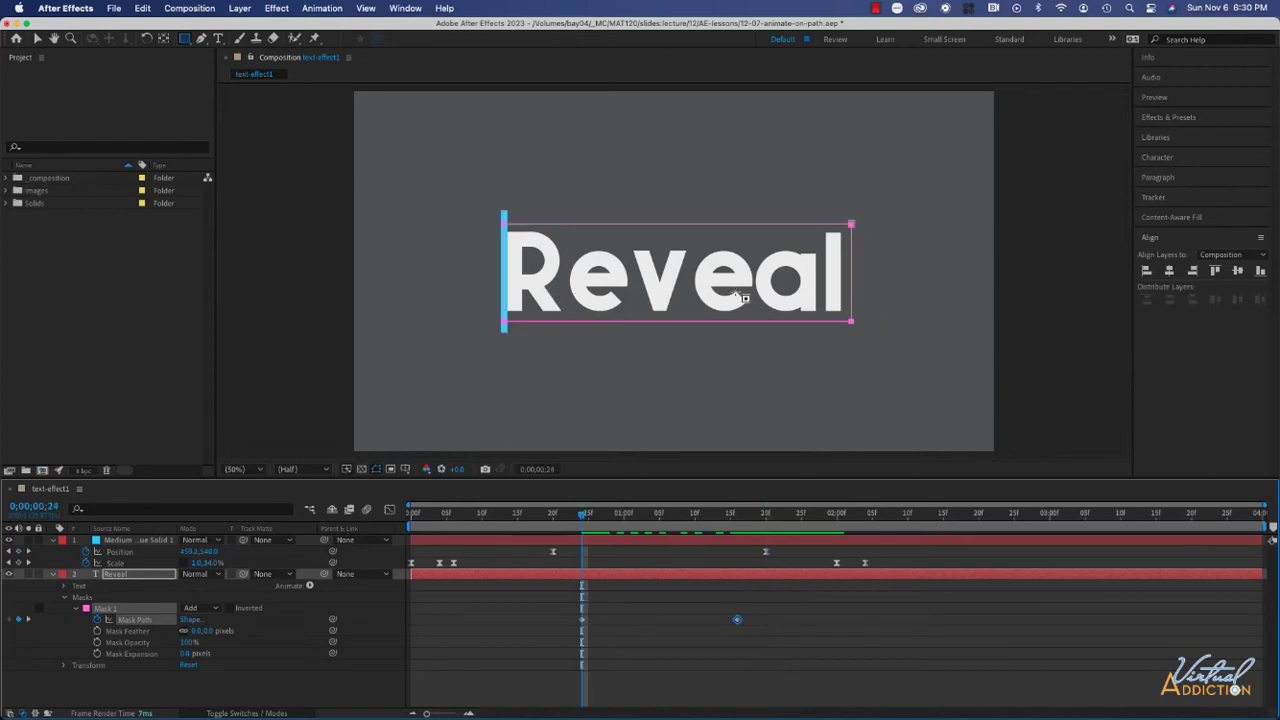
click(37, 40)
drag(756, 320, 408, 322)
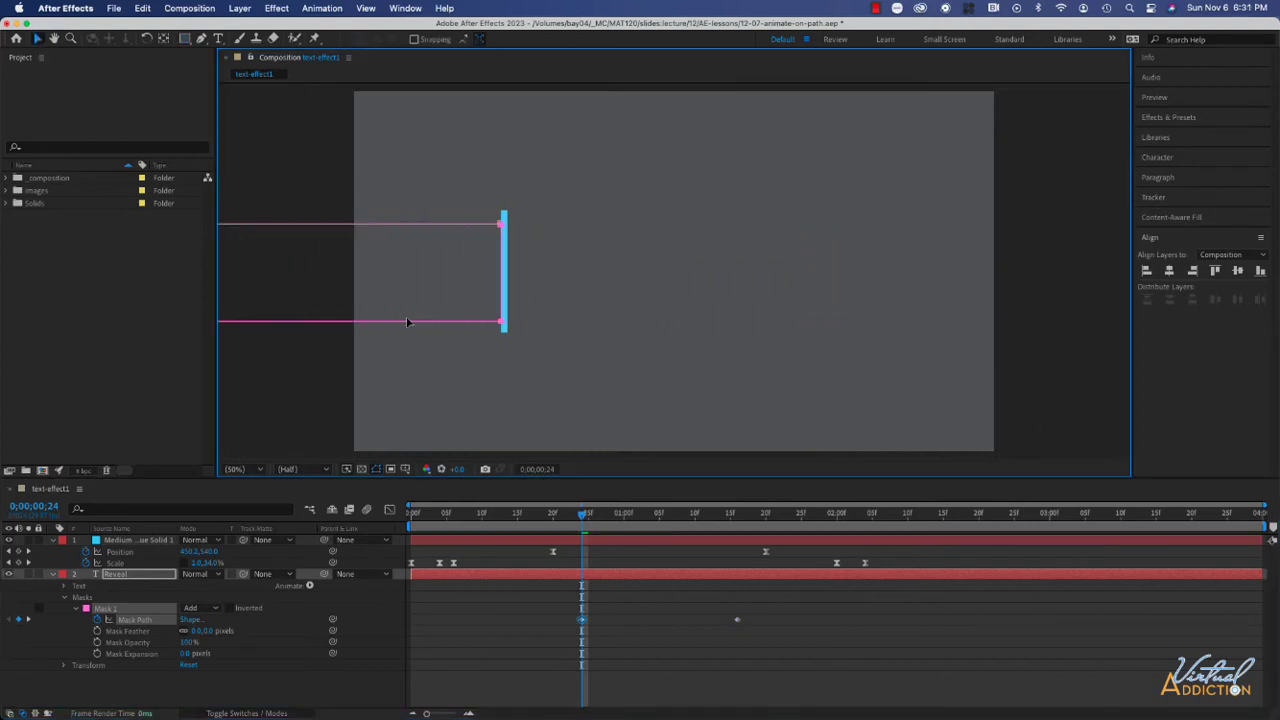
key(space)
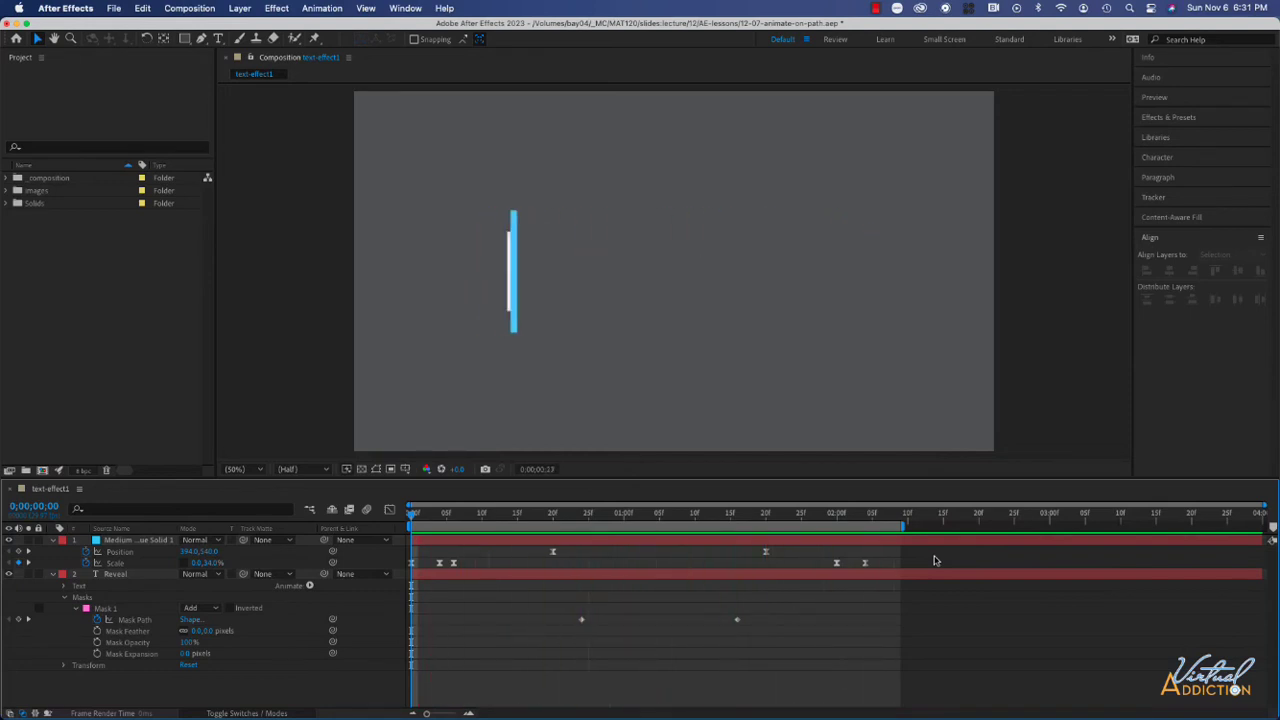
key(space)
Duplicate the text-effect1 composition and open the copy.
click(17, 177)
click(57, 203)
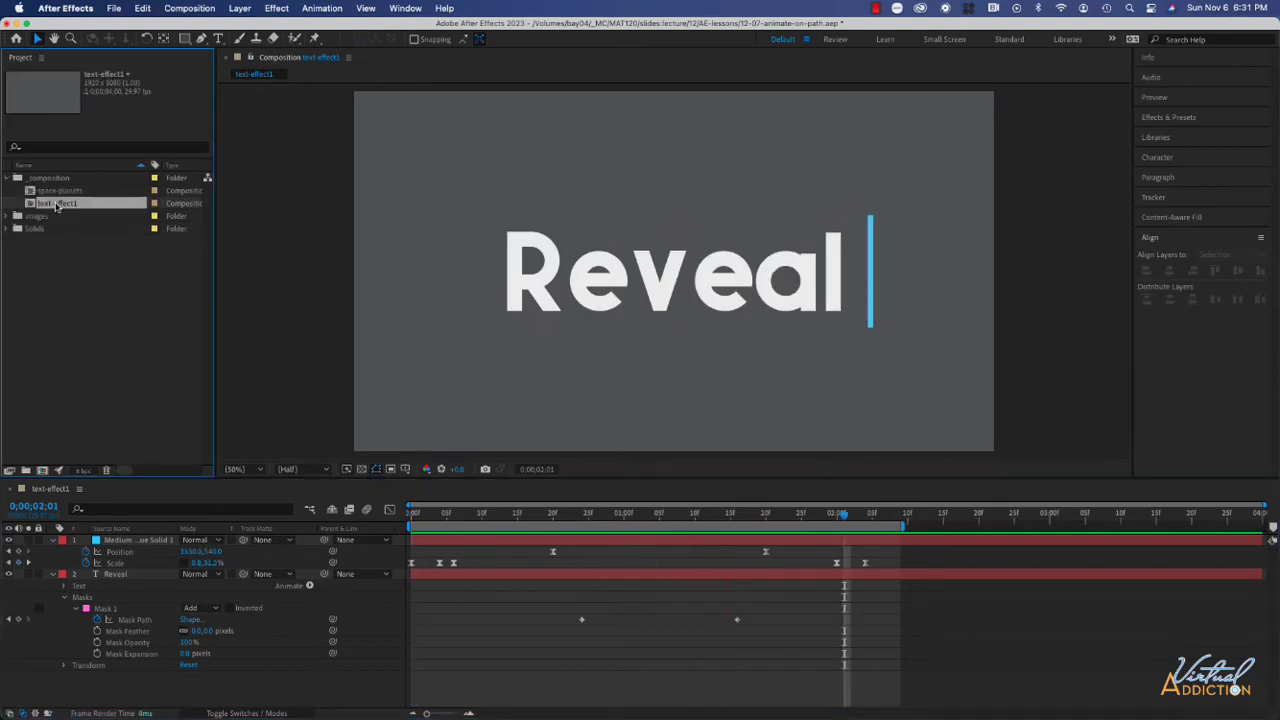
key(super+d)
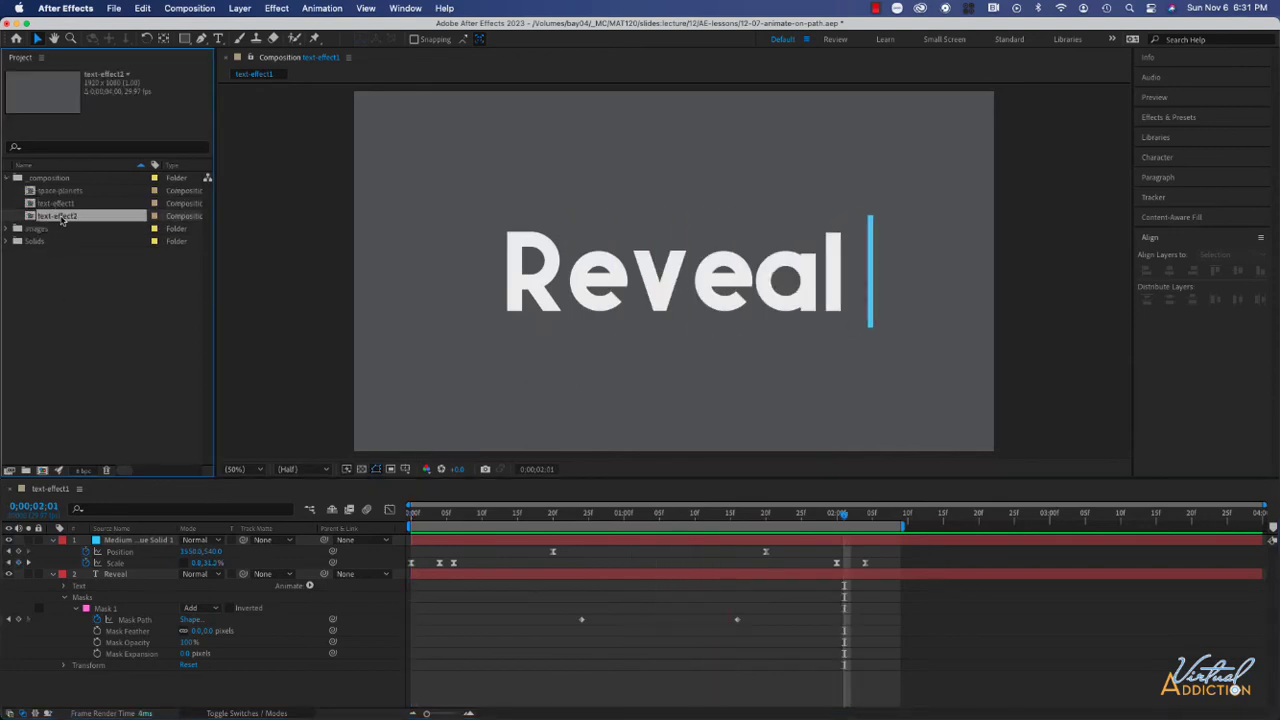
double_click(61, 218)
Delete all layers from the text-effect2 composition.
drag(88, 682, 177, 528)
key(Delete)
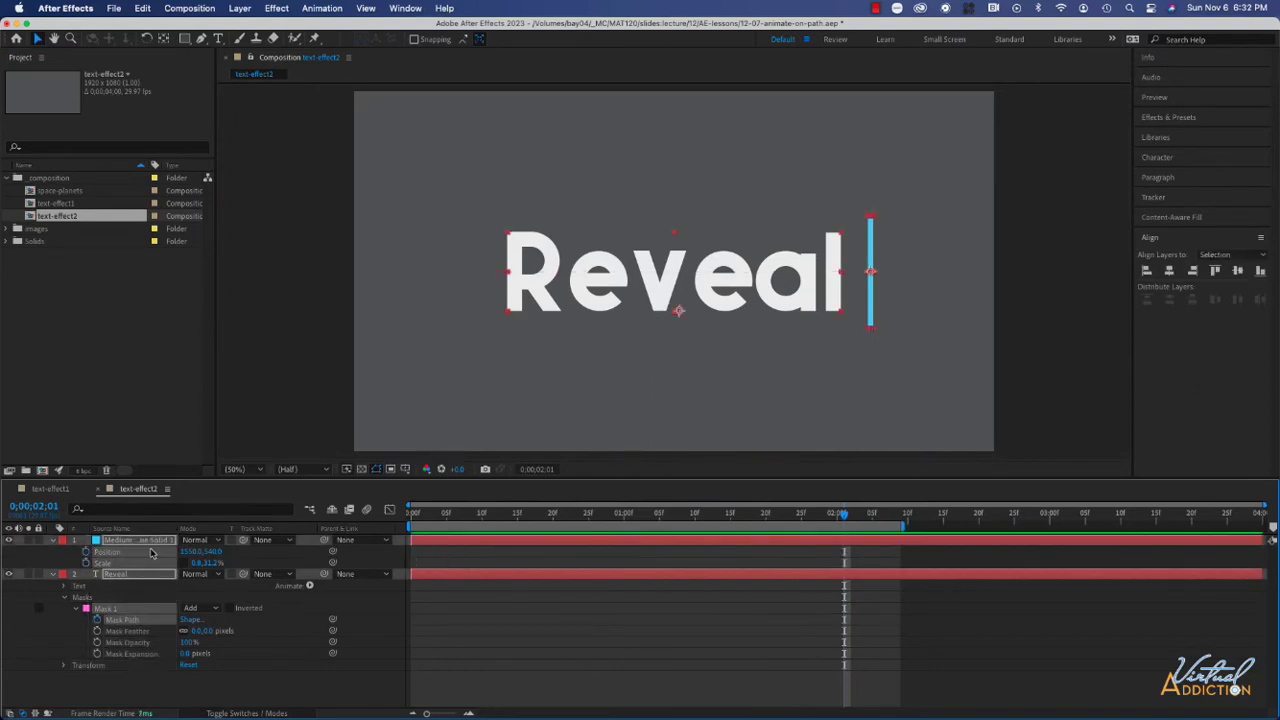
key(super+a)
key(Delete)
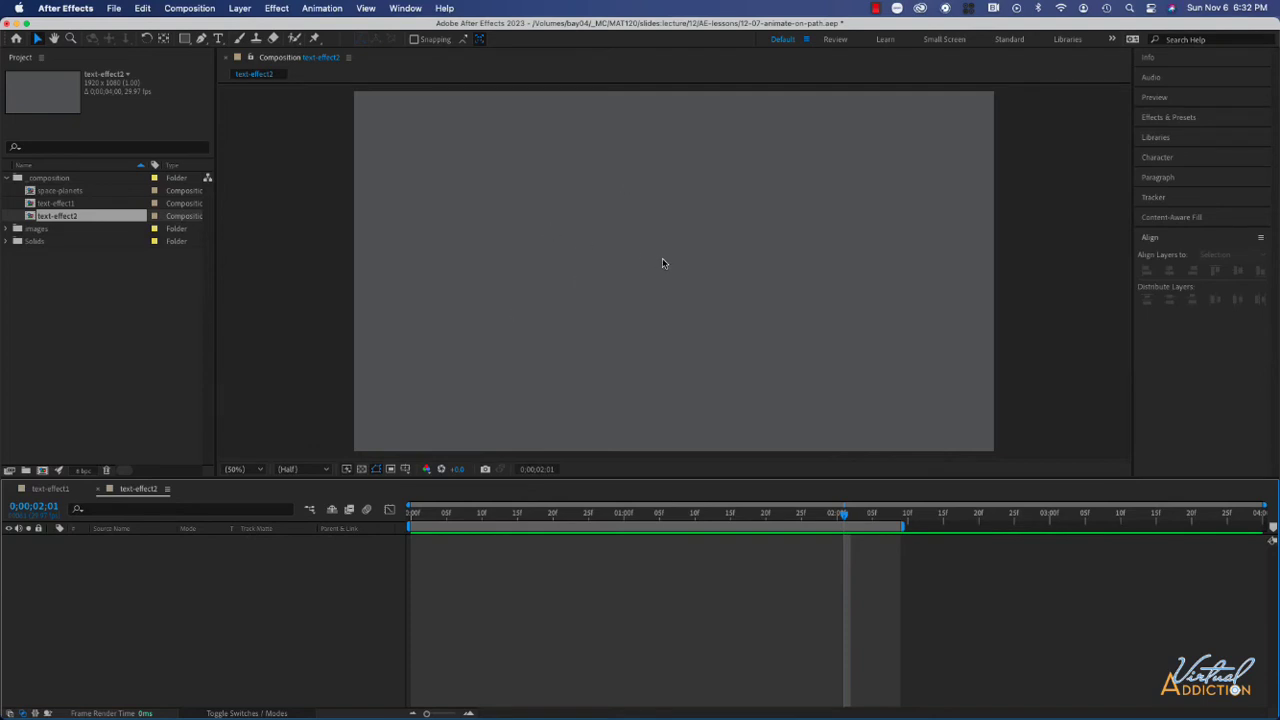
Add the text Ocean in Open Sans Extrabold and set its font size to 300 px.
click(219, 38)
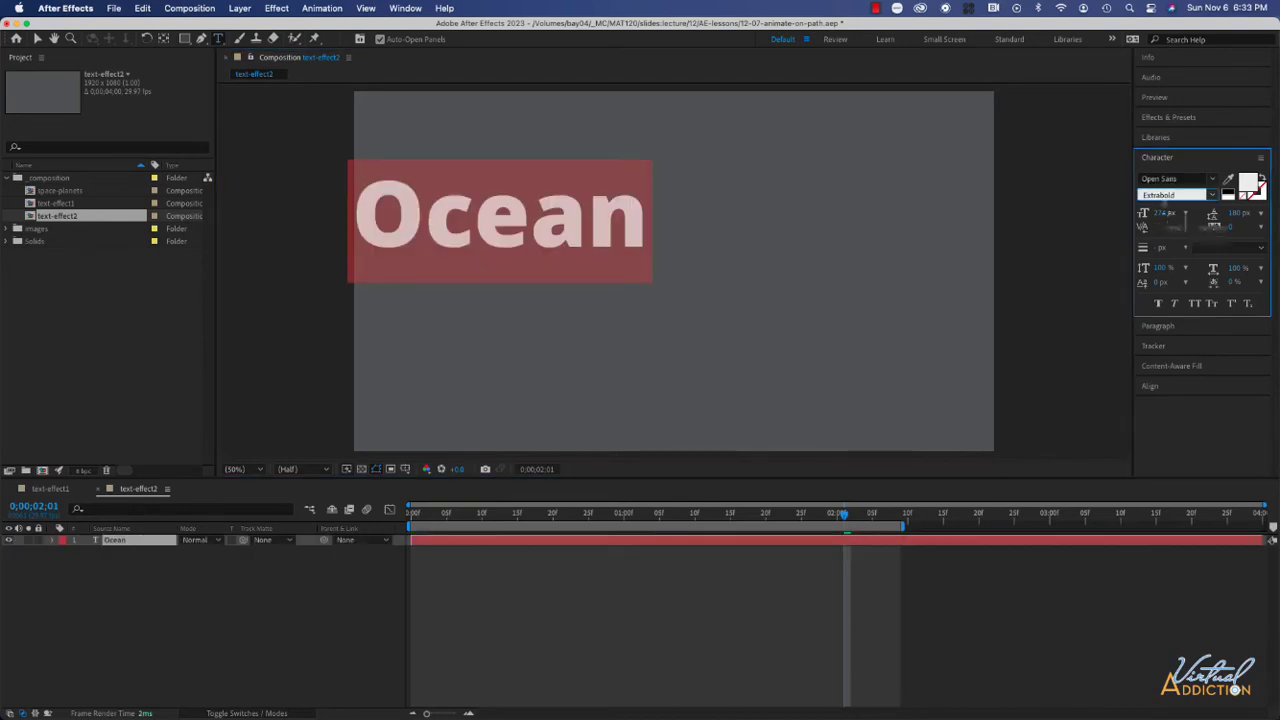
click(1165, 196)
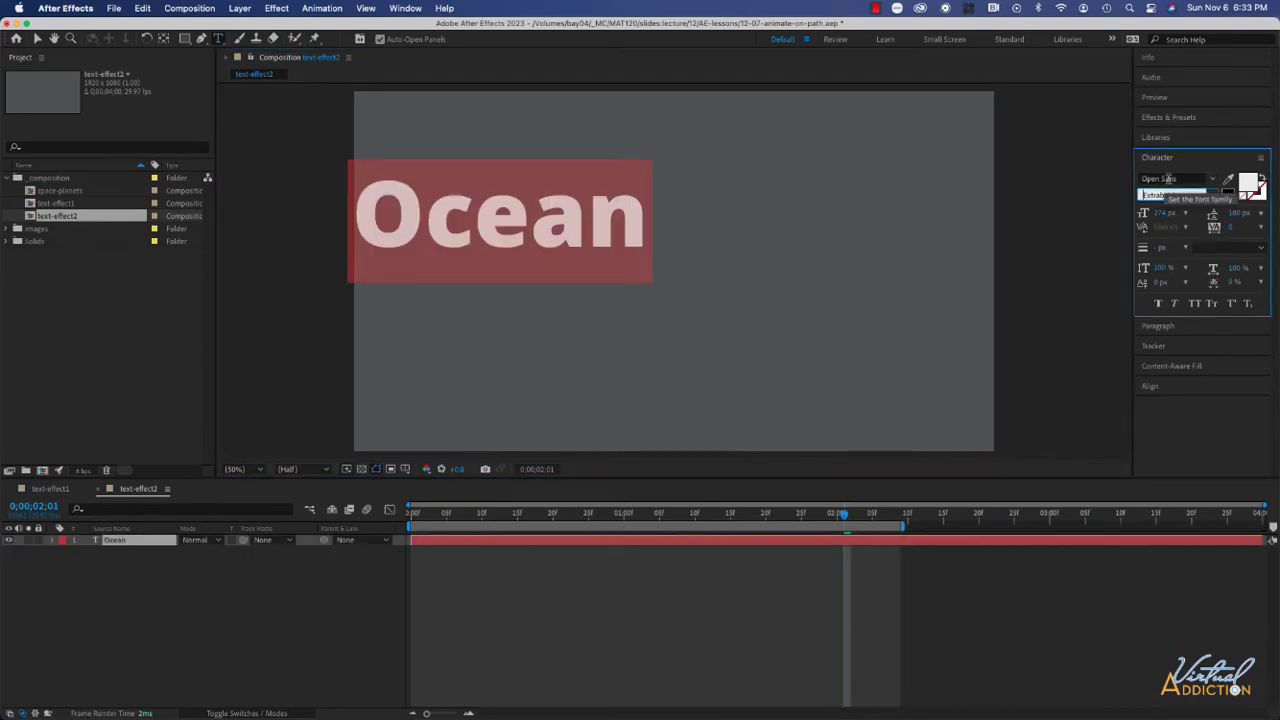
click(1162, 213)
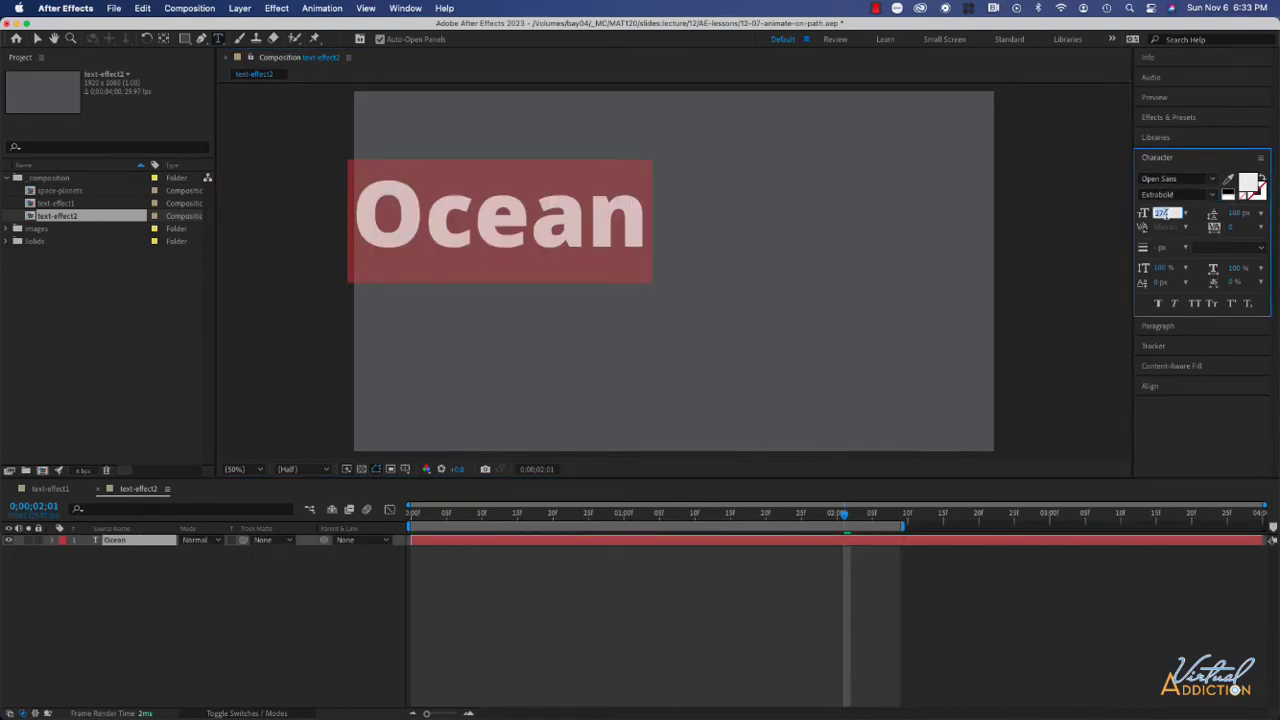
text(300)
key(Return)
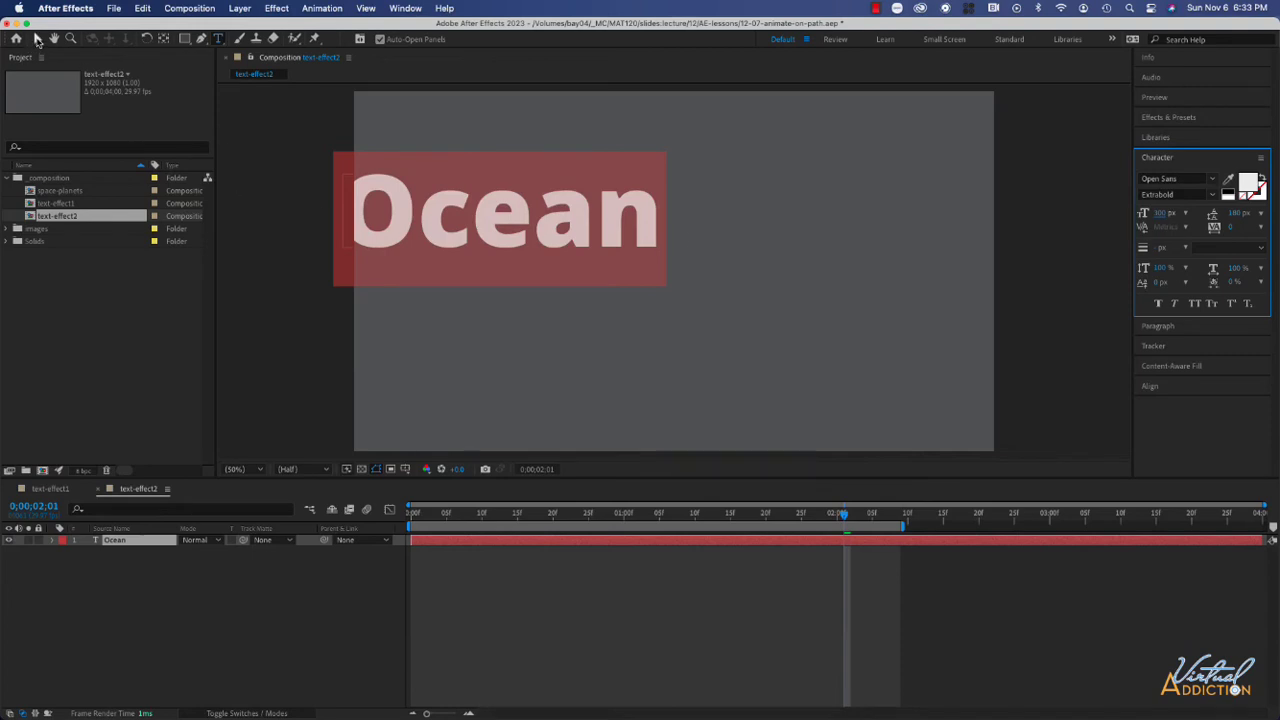
click(37, 39)
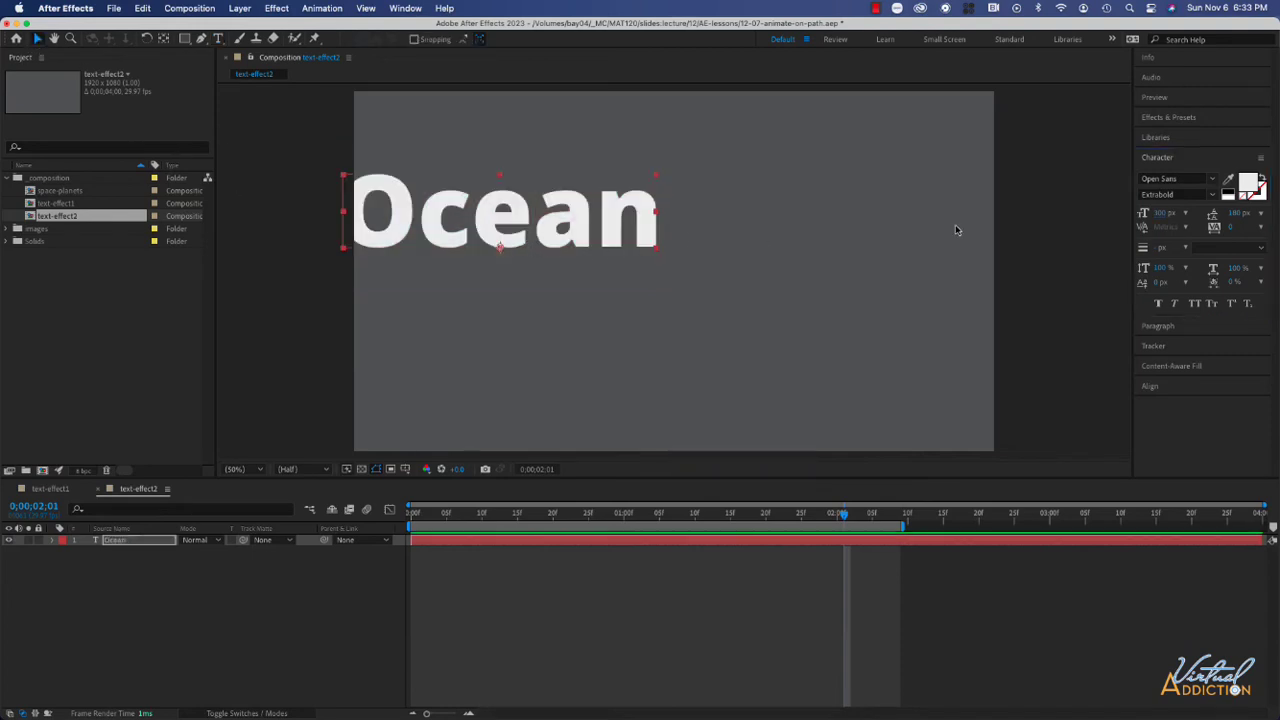
Center the Ocean text horizontally and vertically in the composition.
click(1151, 387)
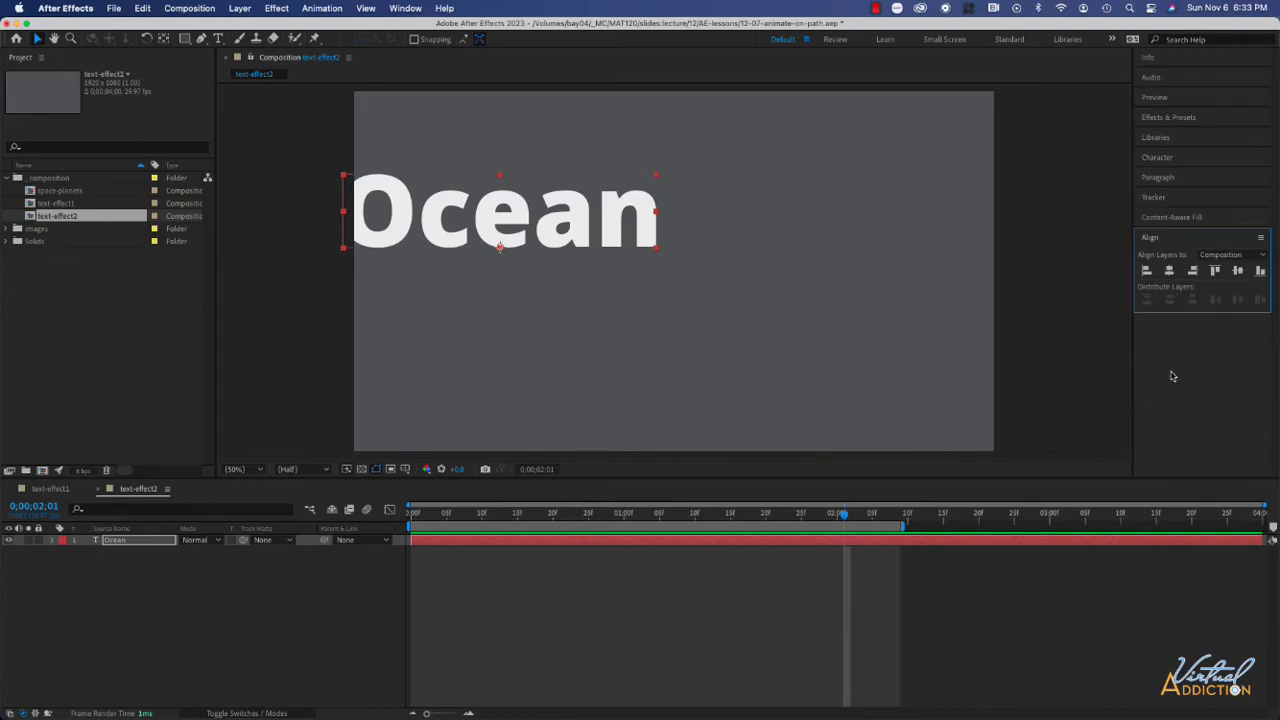
click(1169, 270)
click(1237, 270)
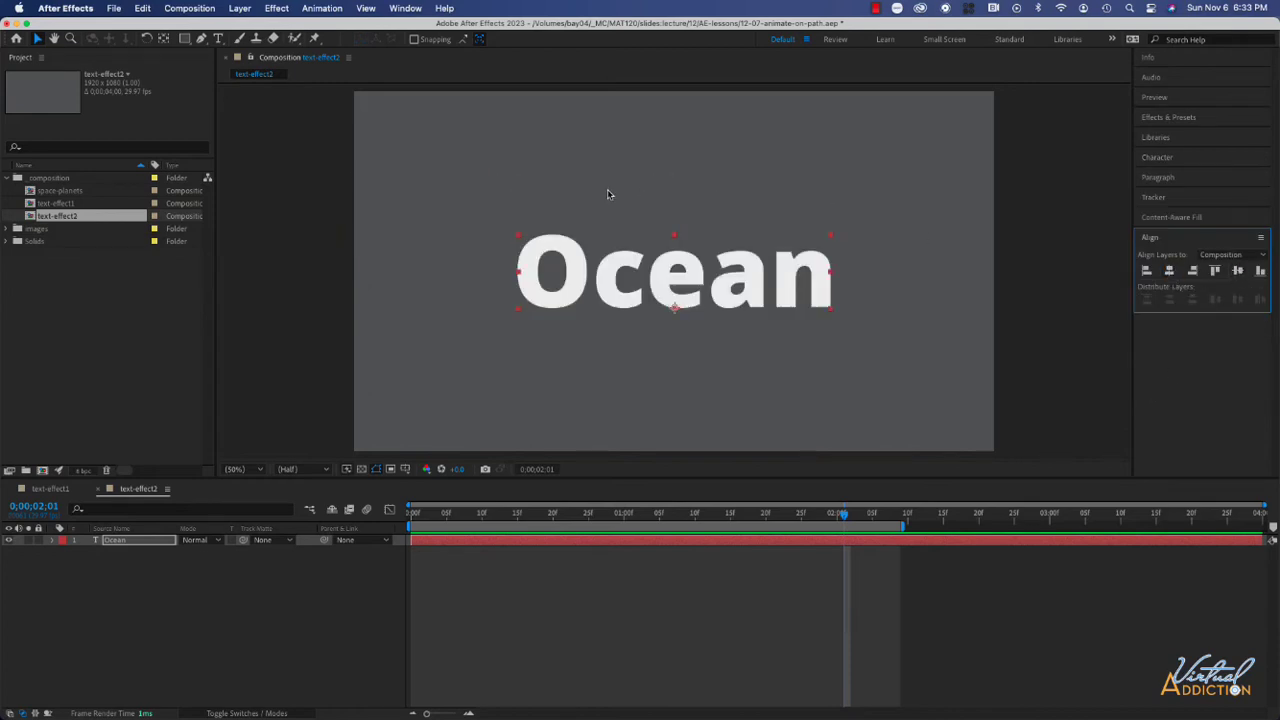
Enlarge the Ocean text's font size to about 350 px and center the text in the composition again.
click(1160, 160)
click(1162, 214)
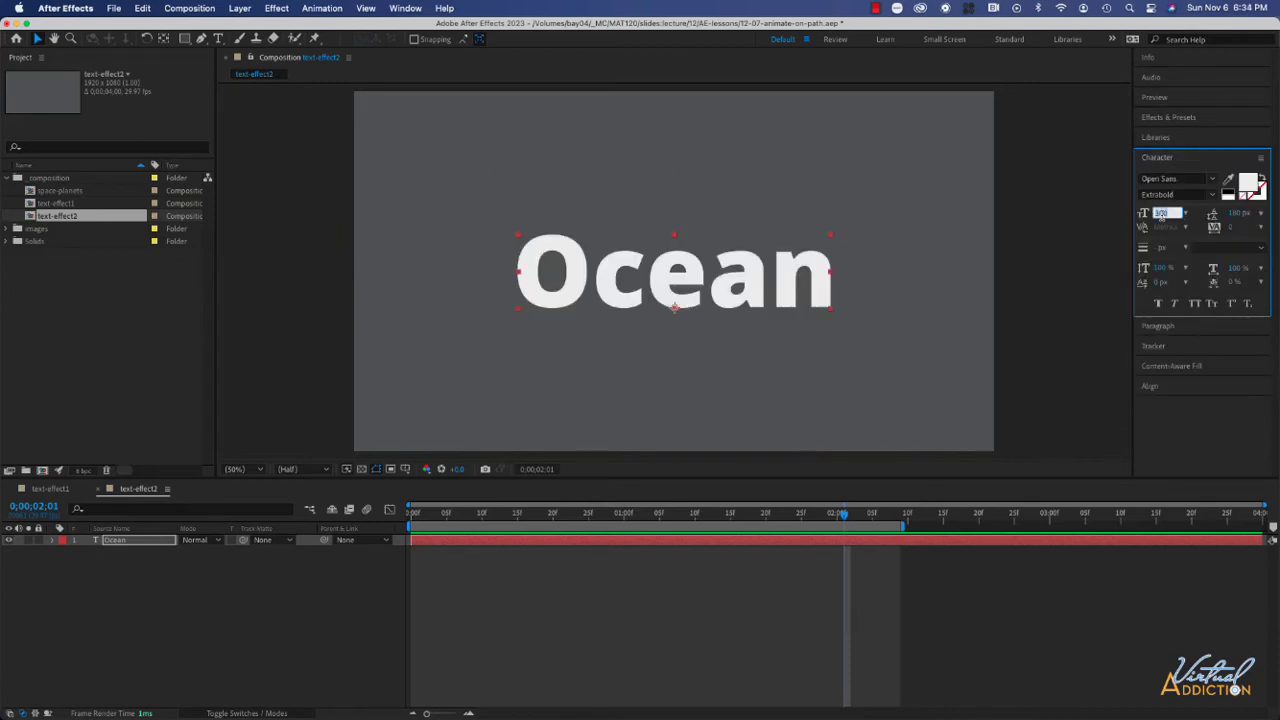
text(35)
key(Return)
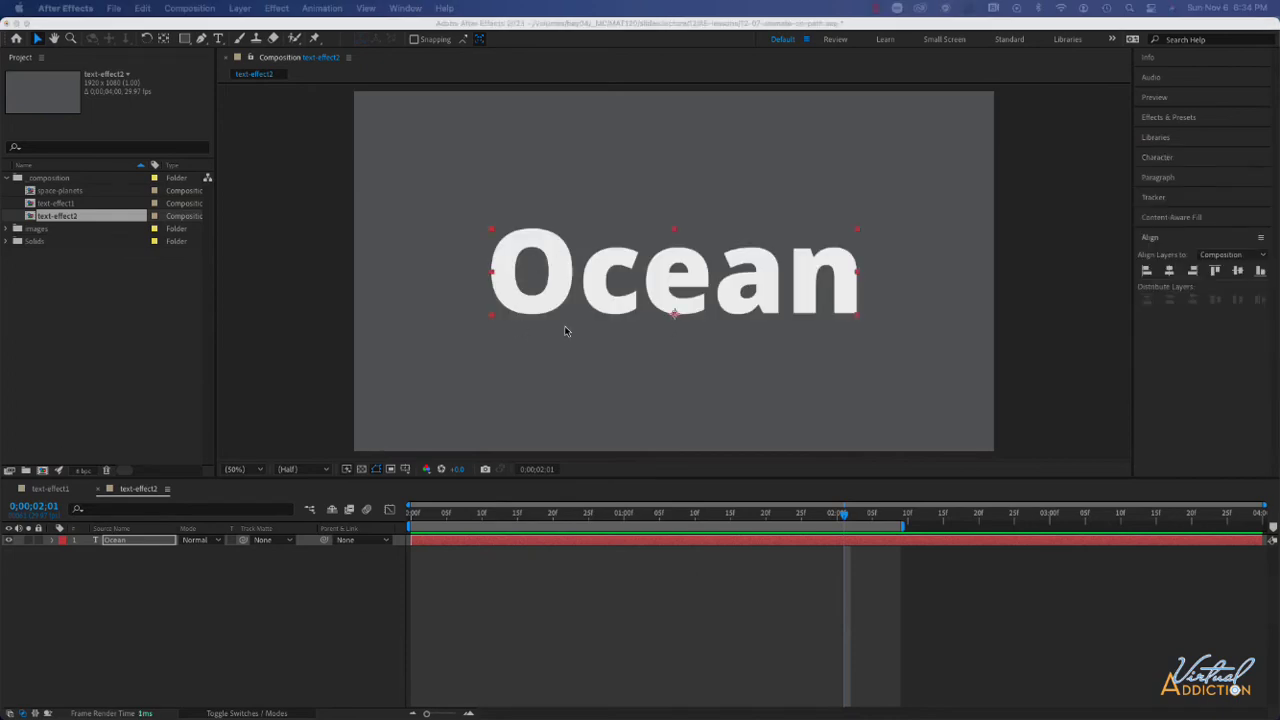
Create shapes from the Ocean text layer.
right_click(124, 540)
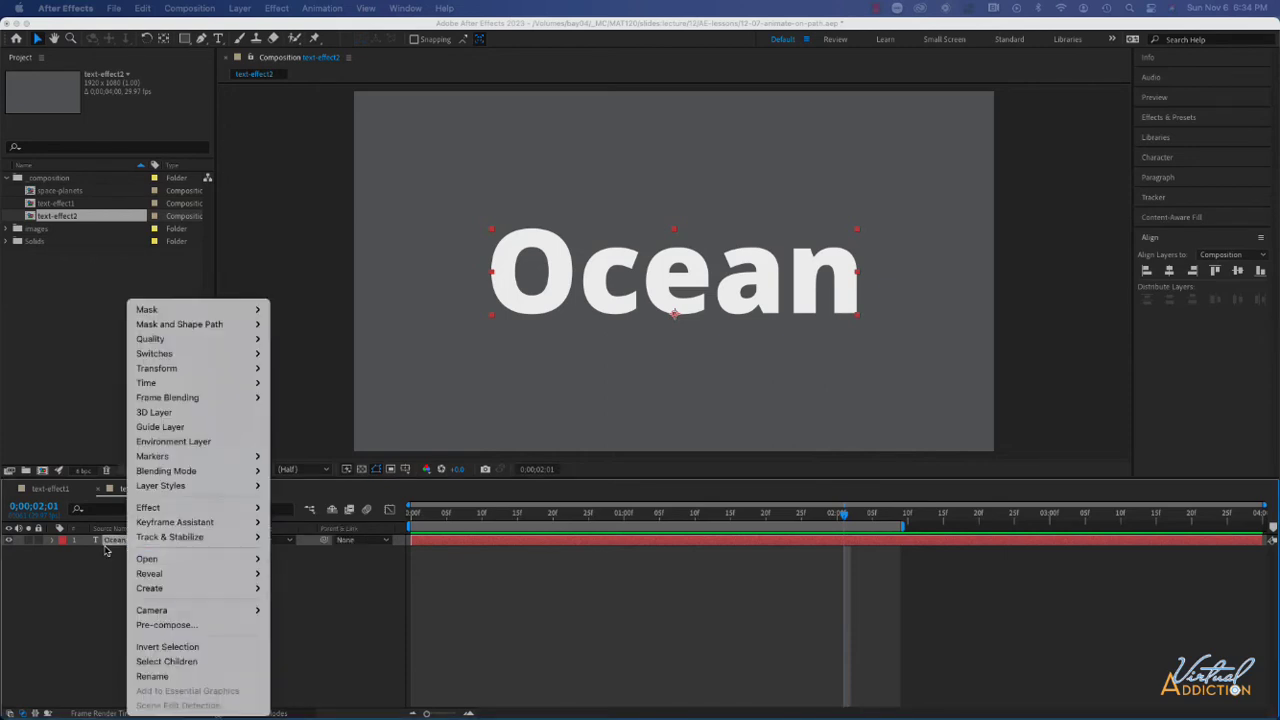
mouse_move(155, 590)
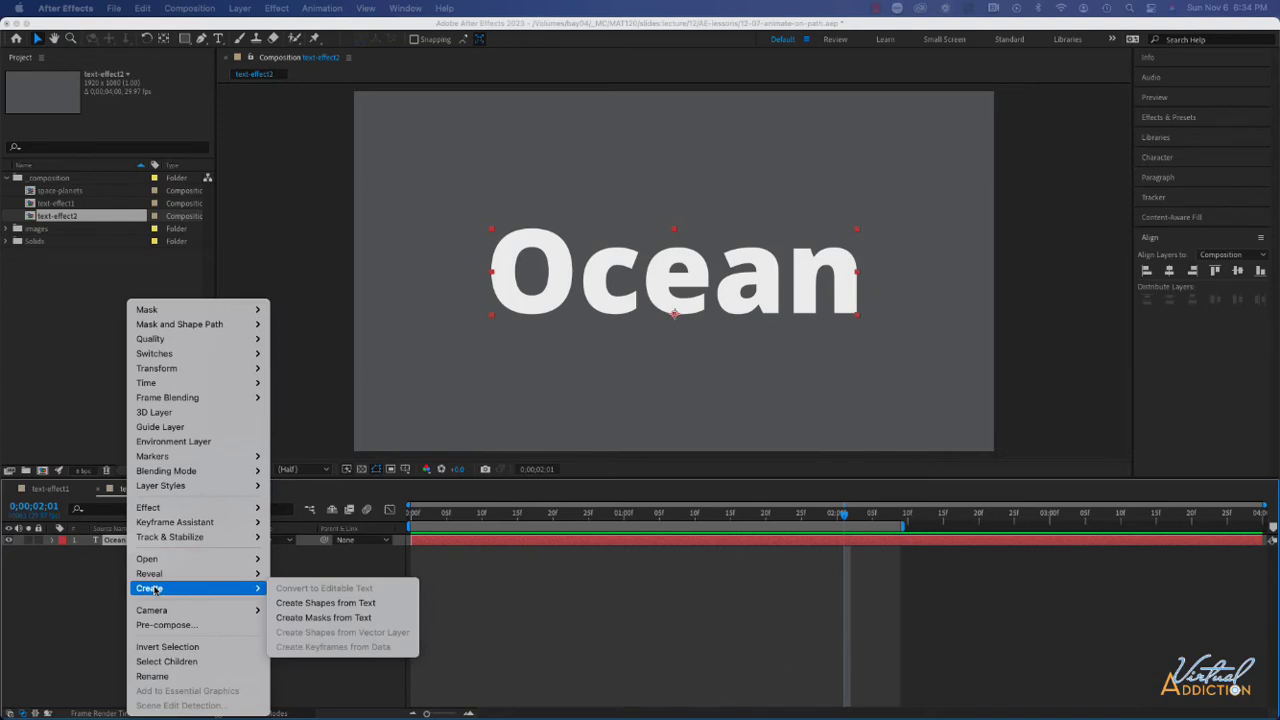
click(330, 605)
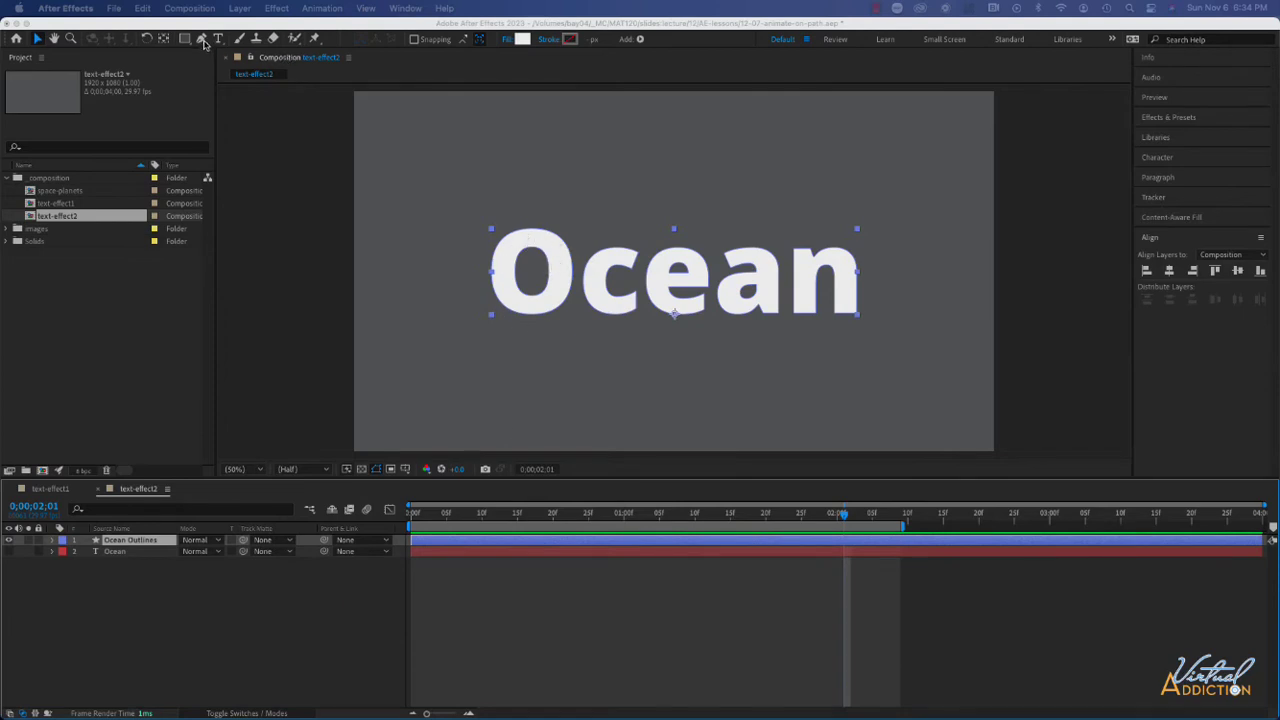
Select the letter c of the Ocean Outlines layer and expand the layer's Contents to show its letter shapes.
click(203, 39)
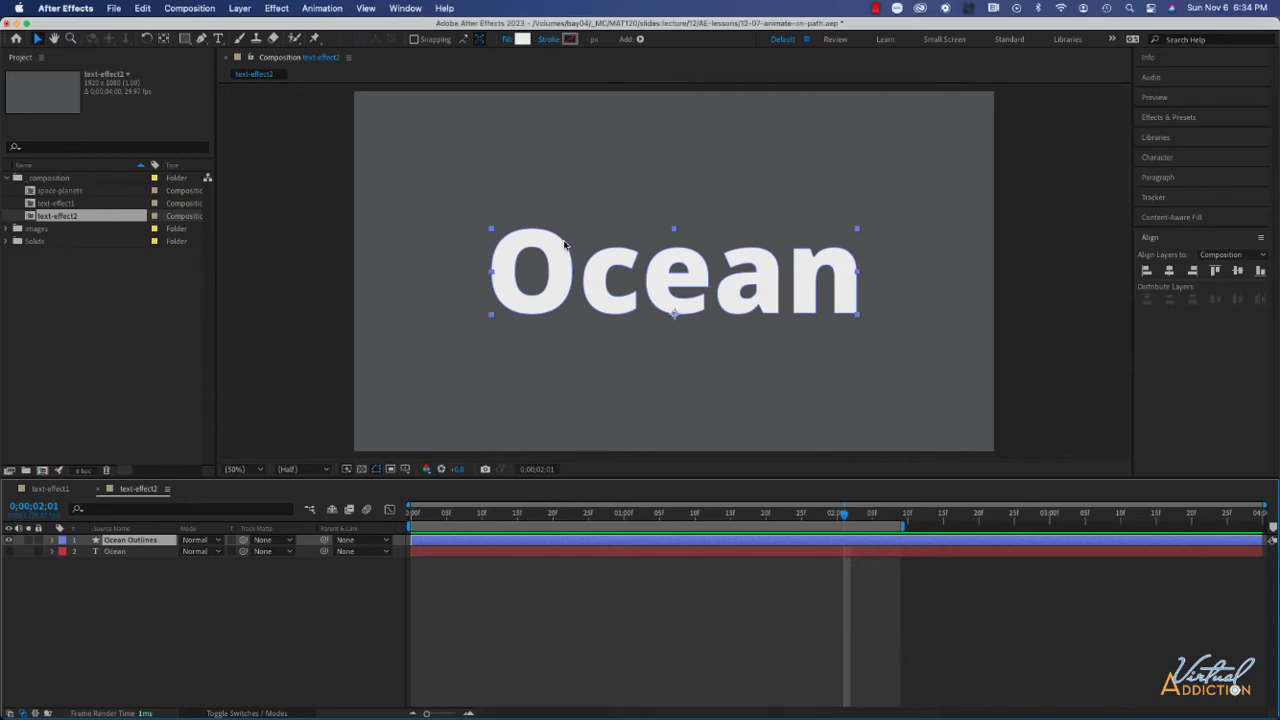
click(617, 250)
click(617, 250)
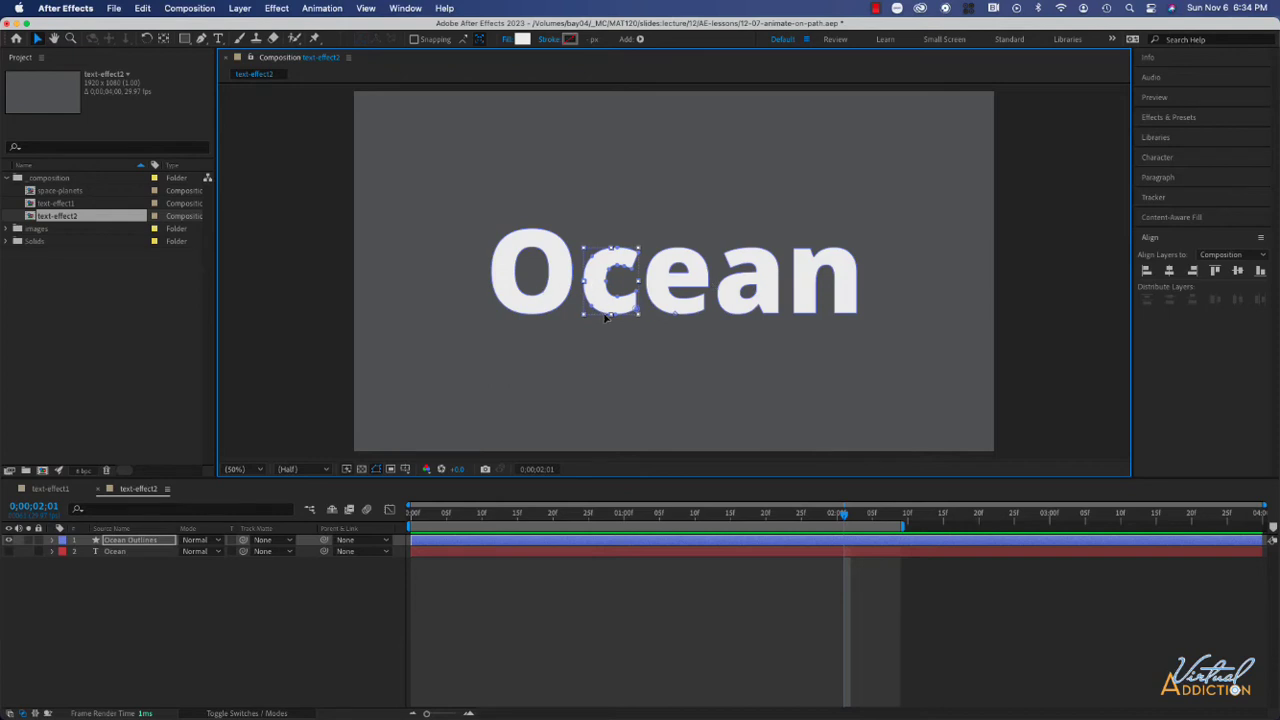
click(53, 540)
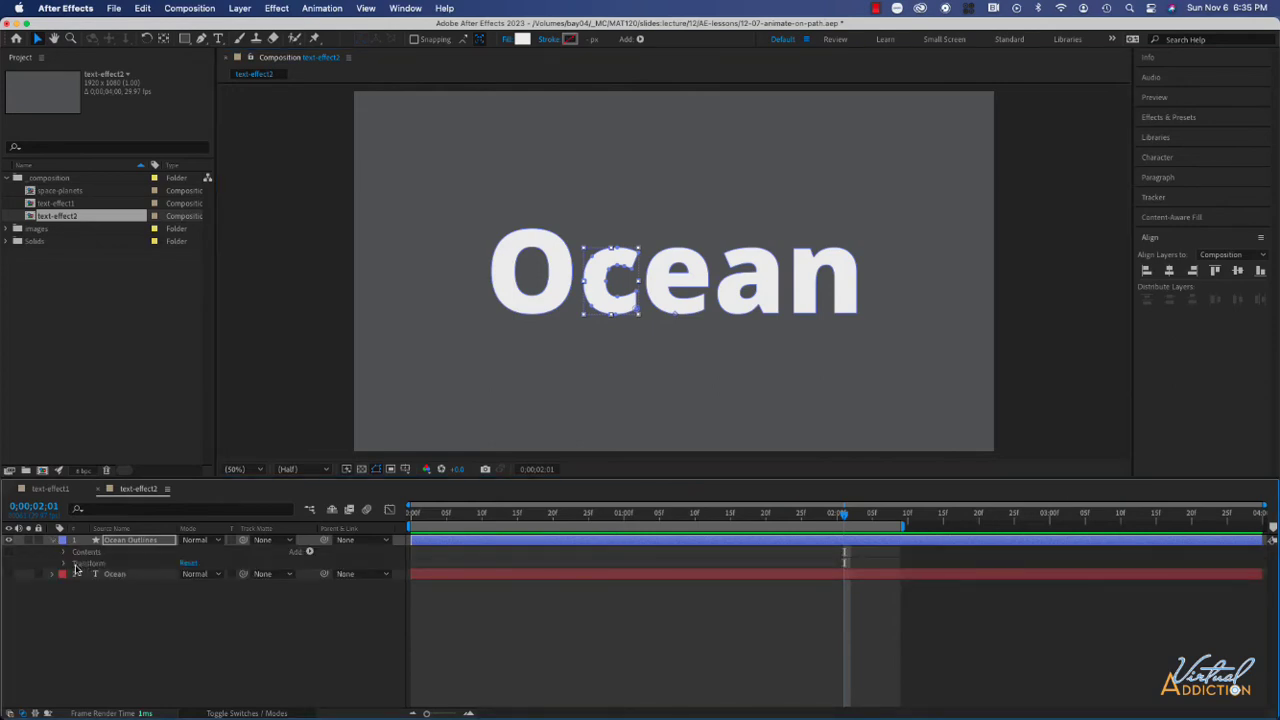
click(64, 553)
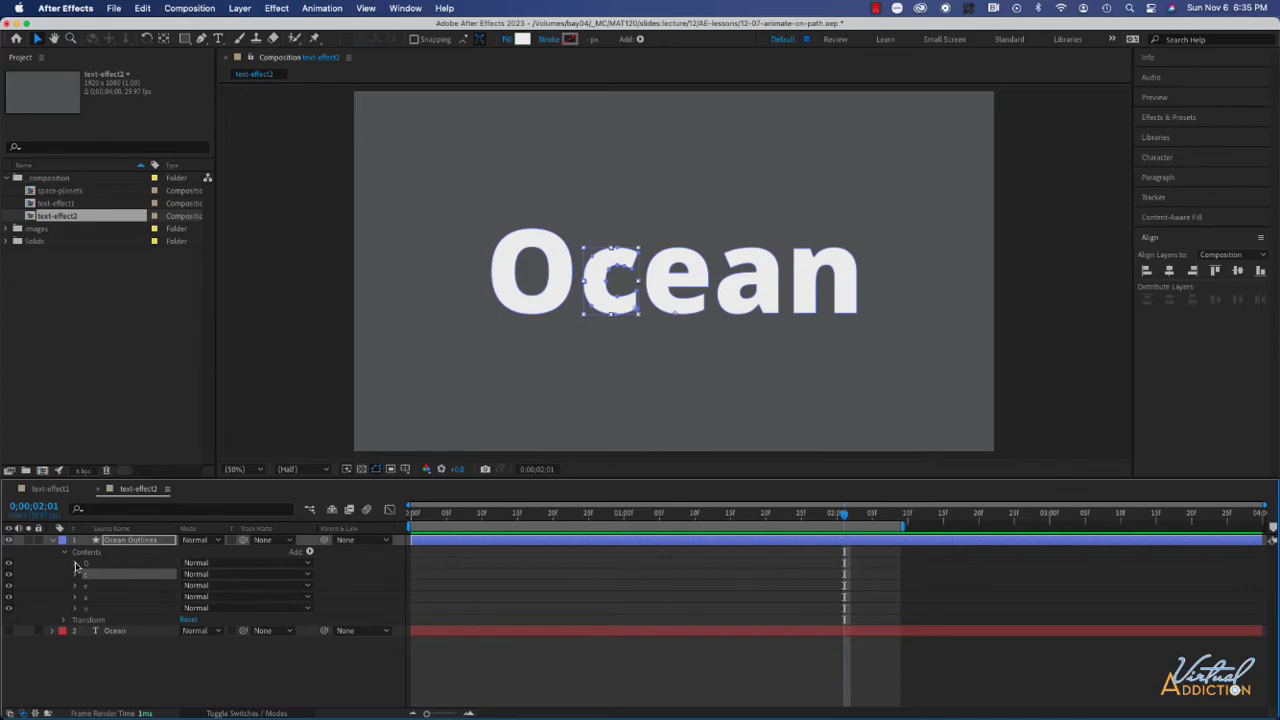
Inspect the path, stroke and fill contents of the letter O group in the Ocean Outlines layer.
click(74, 566)
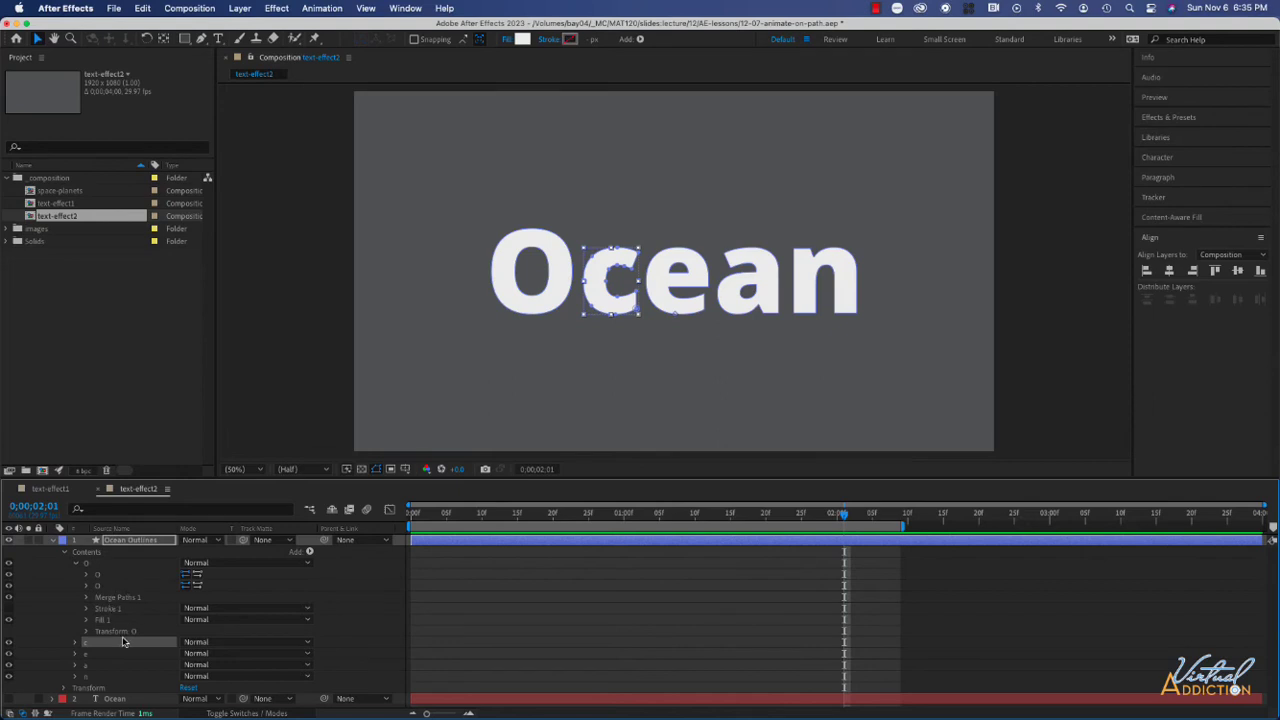
click(76, 563)
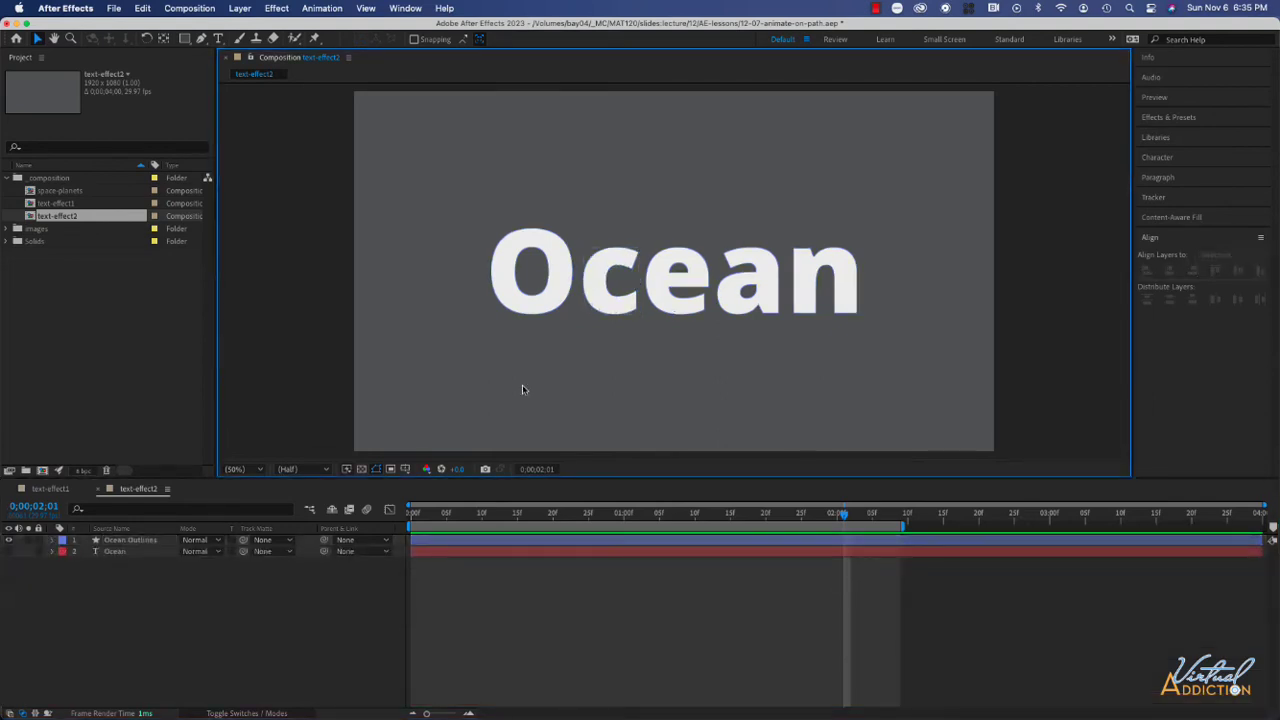
click(128, 540)
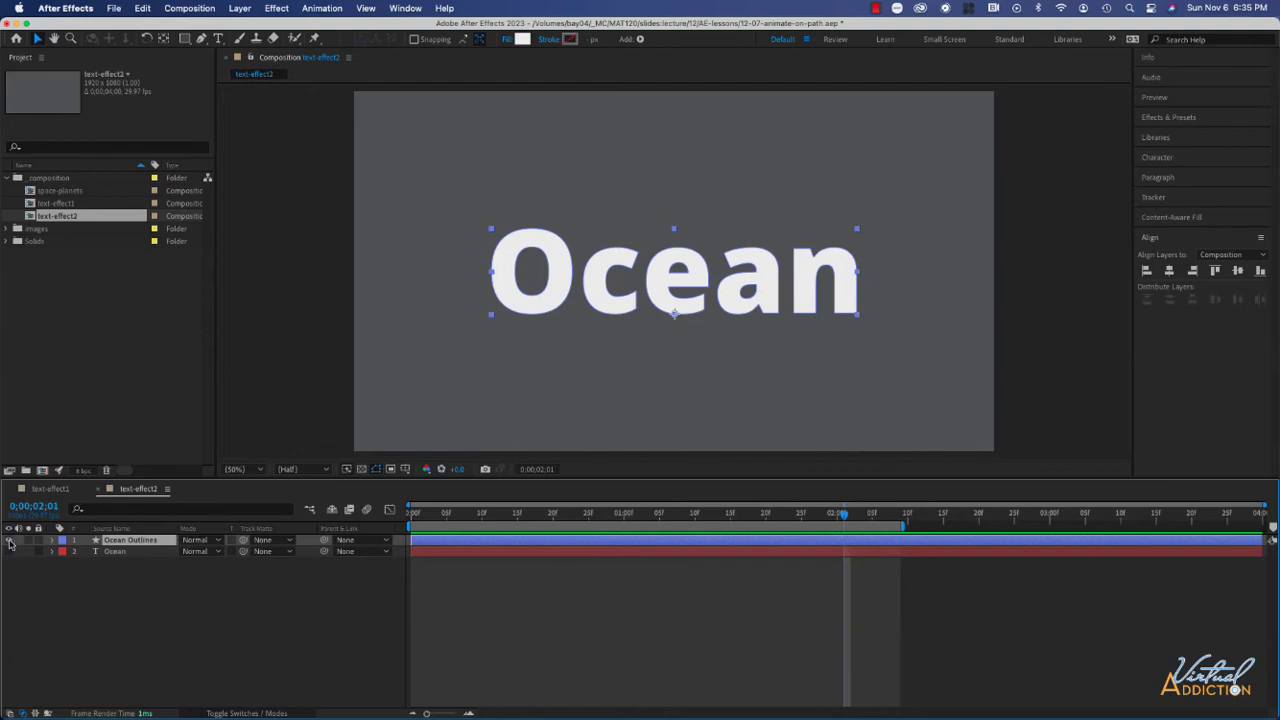
Compare the Ocean Outlines layer with the original Ocean text layer by switching their visibility off and on.
click(10, 541)
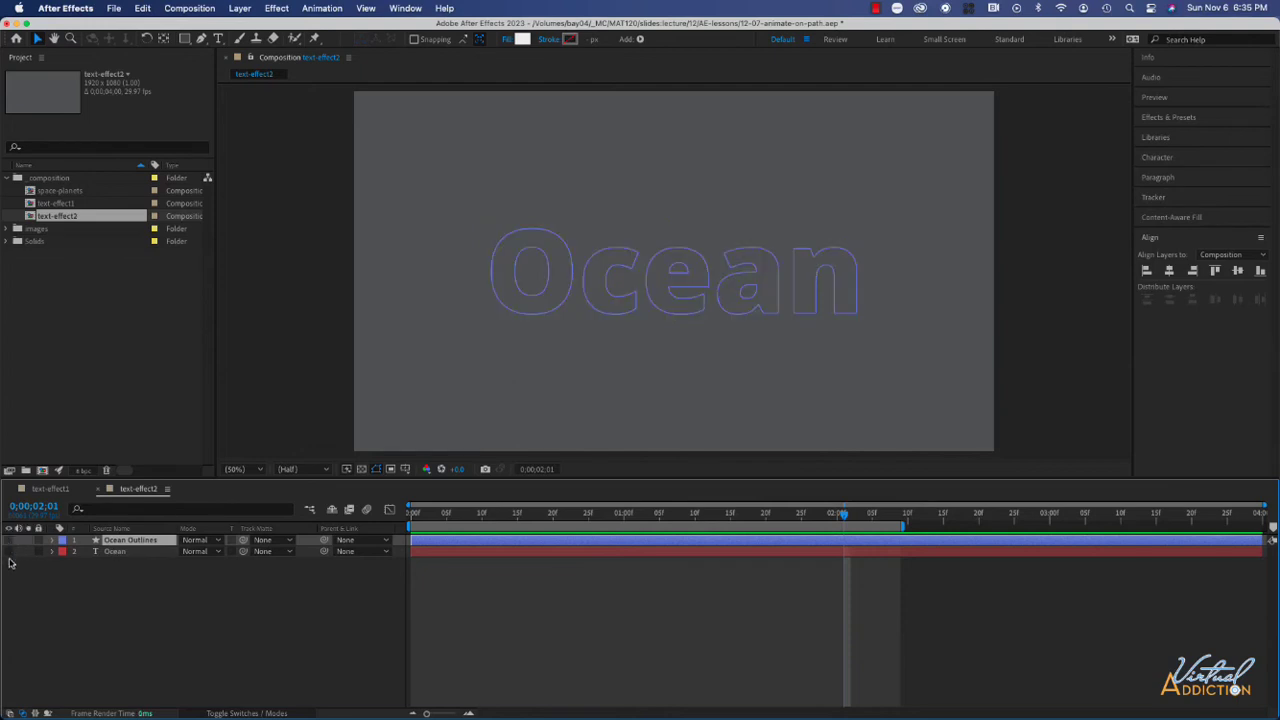
click(9, 551)
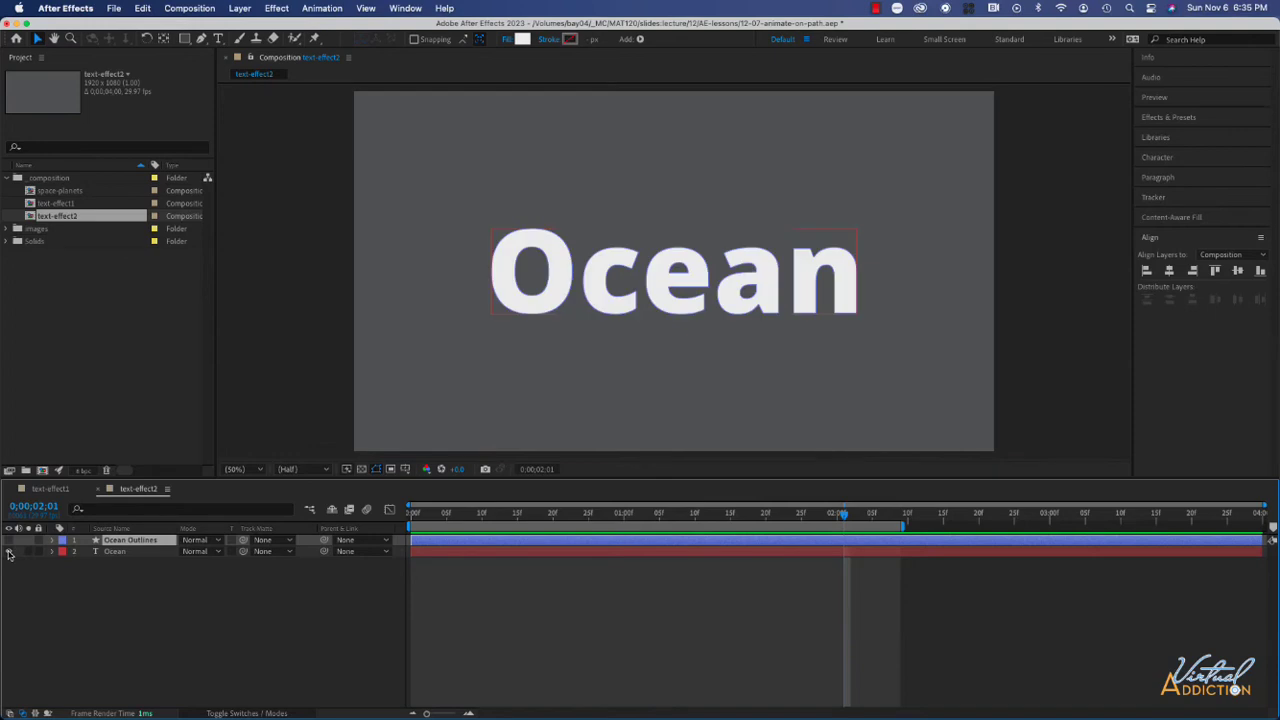
click(9, 551)
click(9, 551)
Remove the fill from the Ocean Outlines shapes and give them a solid color stroke.
click(507, 41)
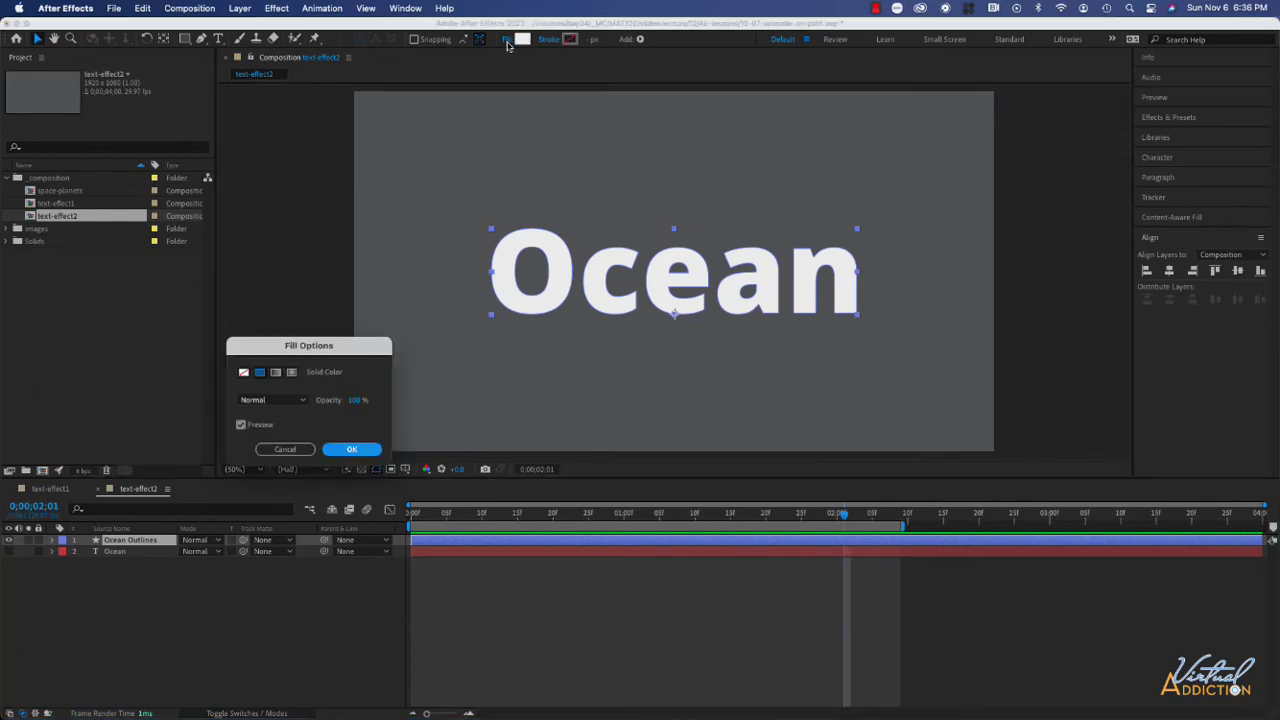
click(243, 372)
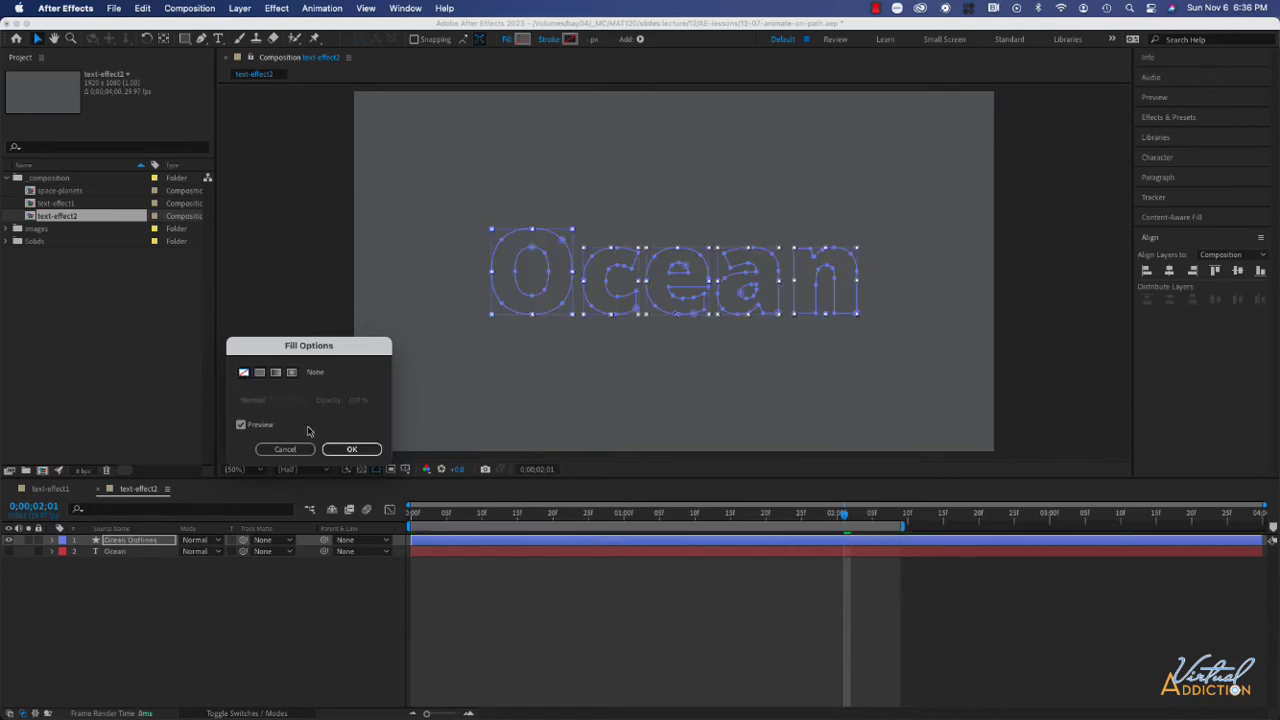
click(352, 450)
click(549, 41)
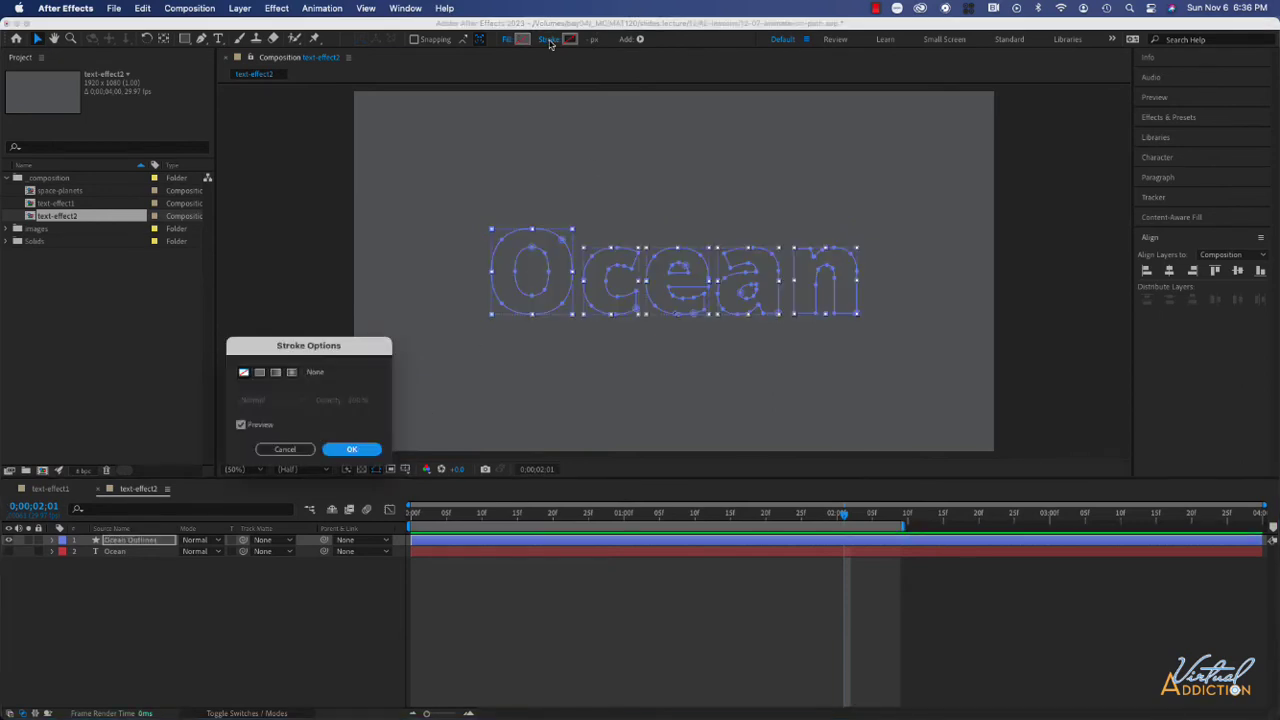
click(259, 372)
click(352, 450)
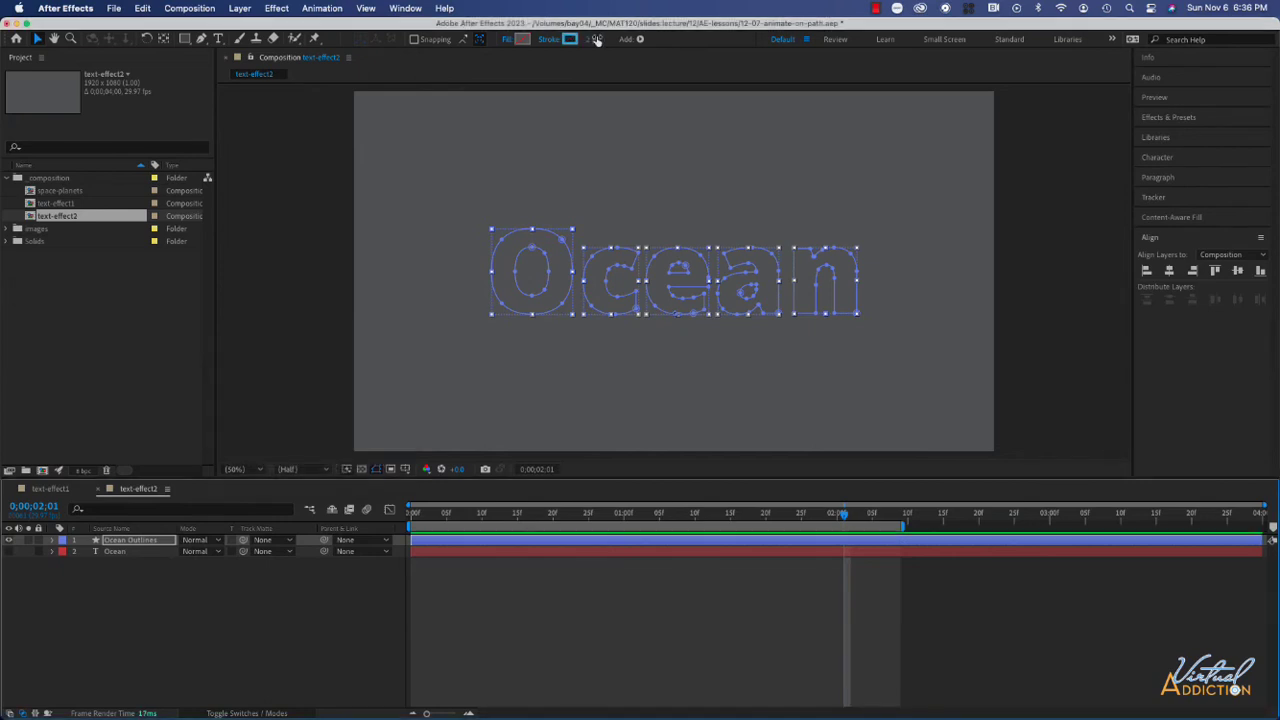
Set the Ocean Outlines stroke width to 5 px and its color to light blue C6E8FD.
click(608, 40)
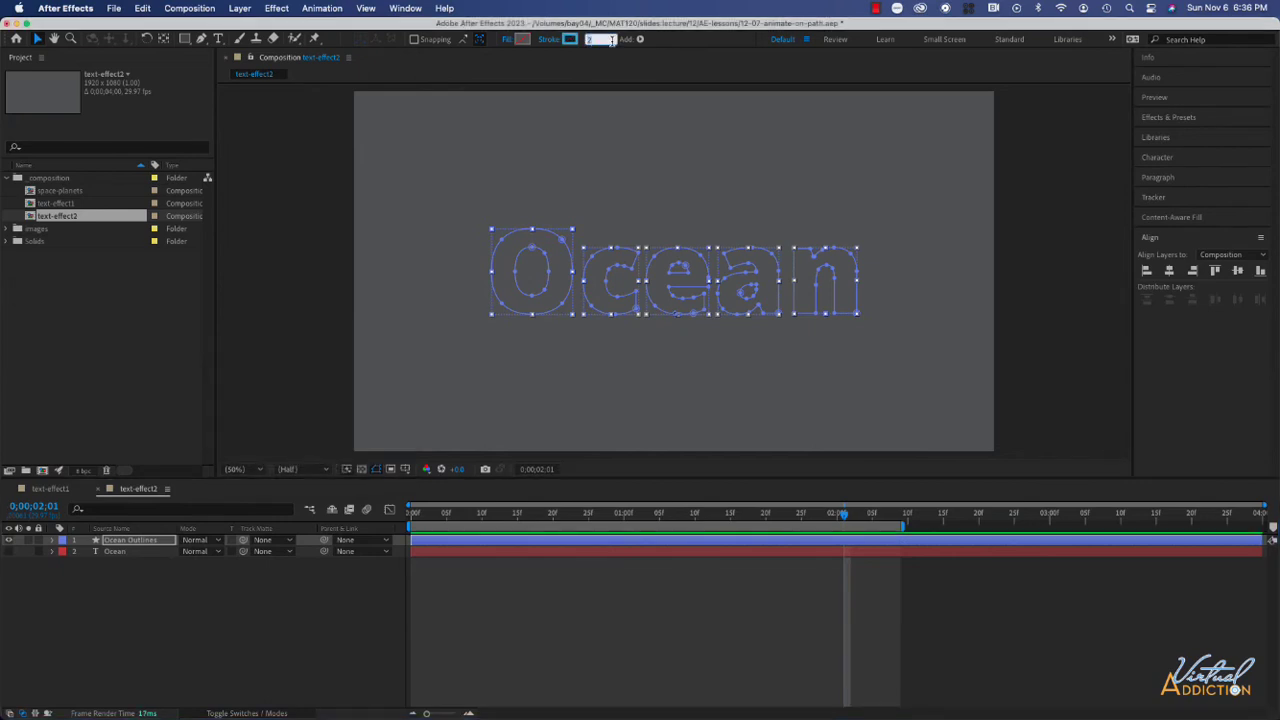
text(1)
key(Return)
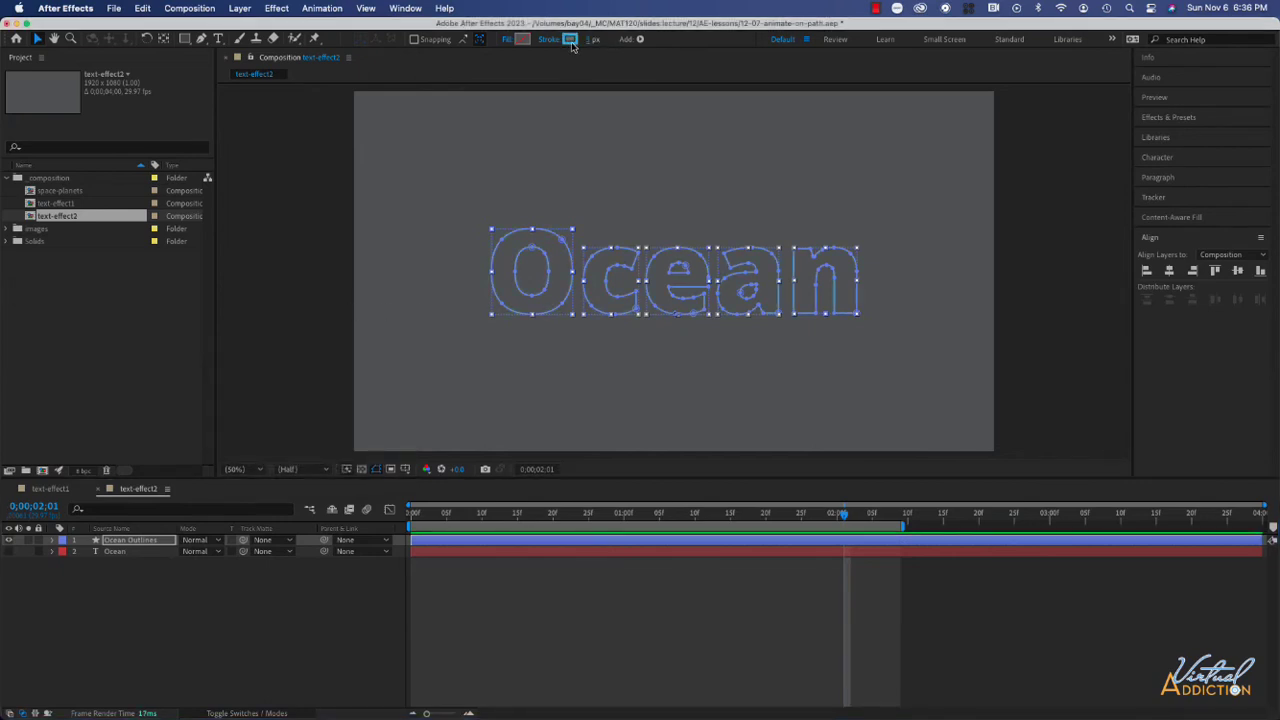
click(568, 40)
click(170, 170)
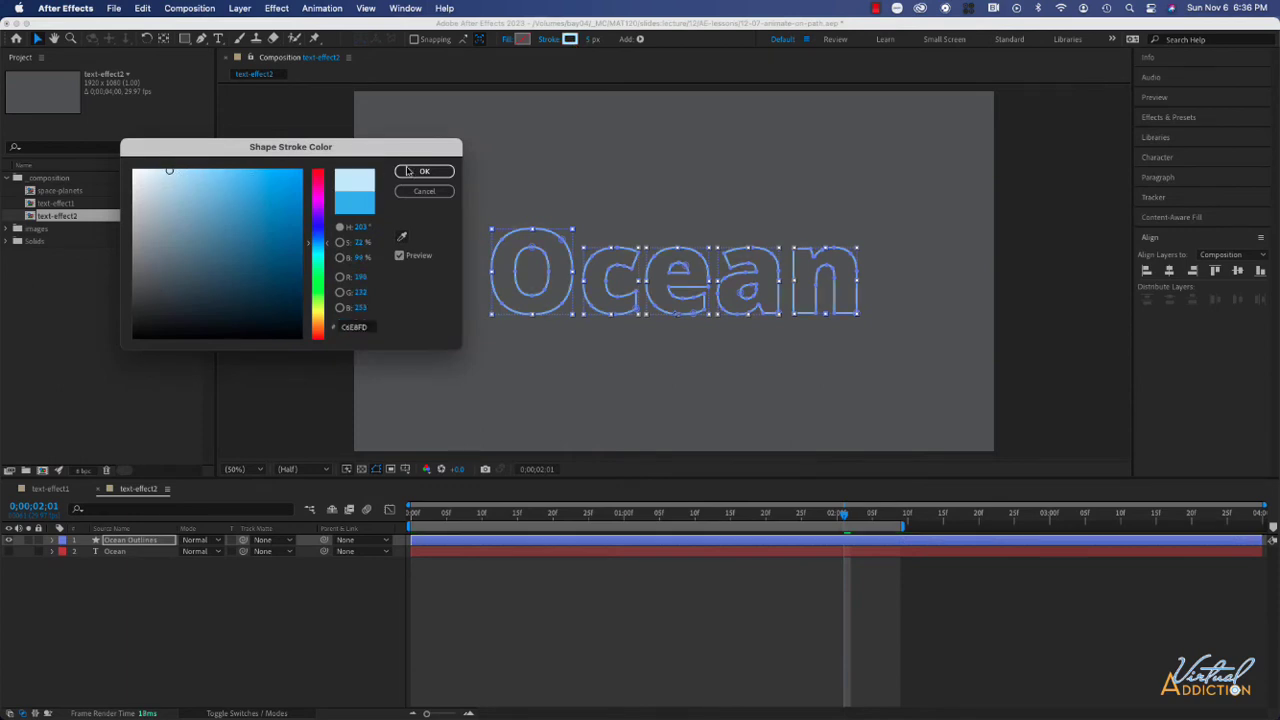
click(424, 171)
click(420, 252)
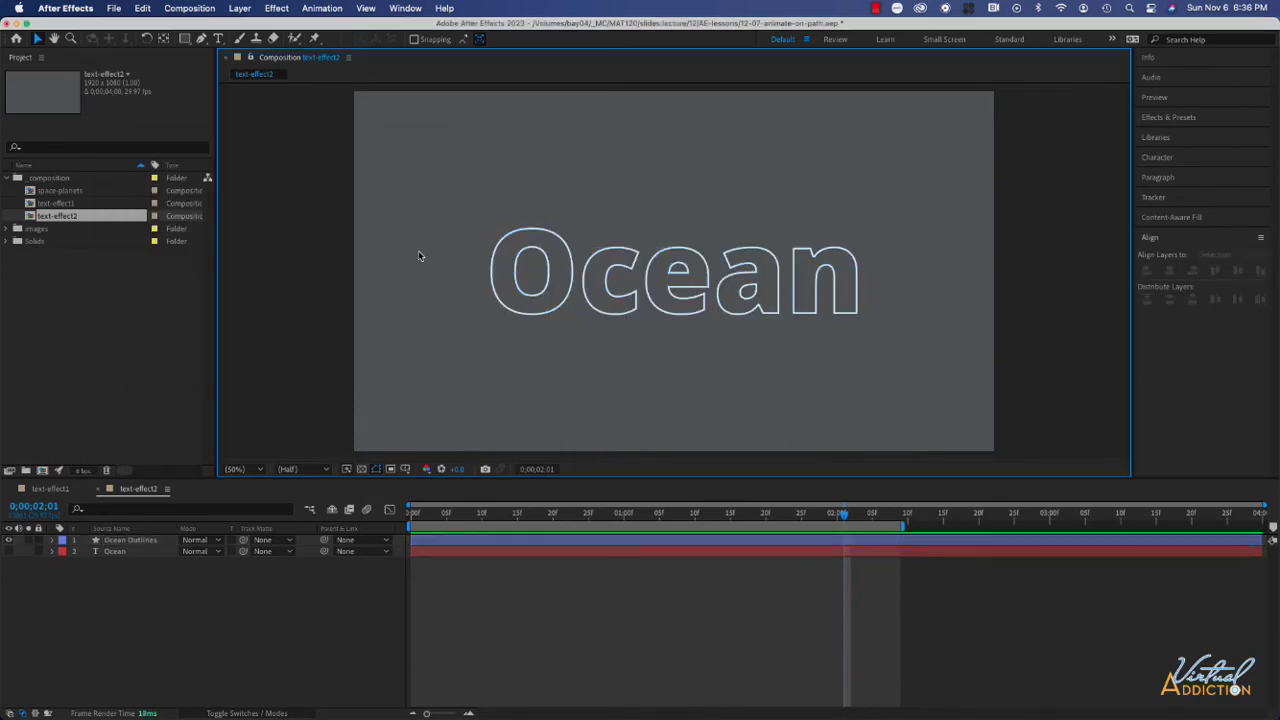
key(space)
Add Trim Paths to the Contents of the Ocean Outlines layer and expand its properties.
click(51, 541)
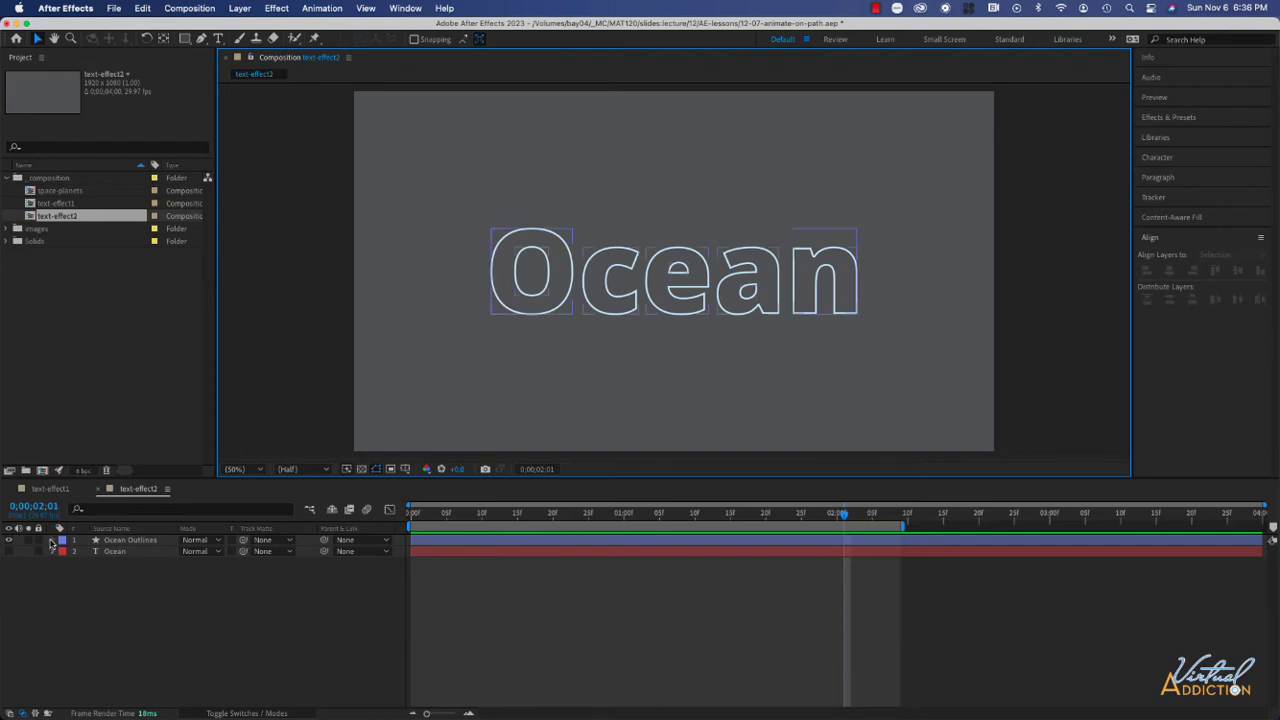
click(53, 540)
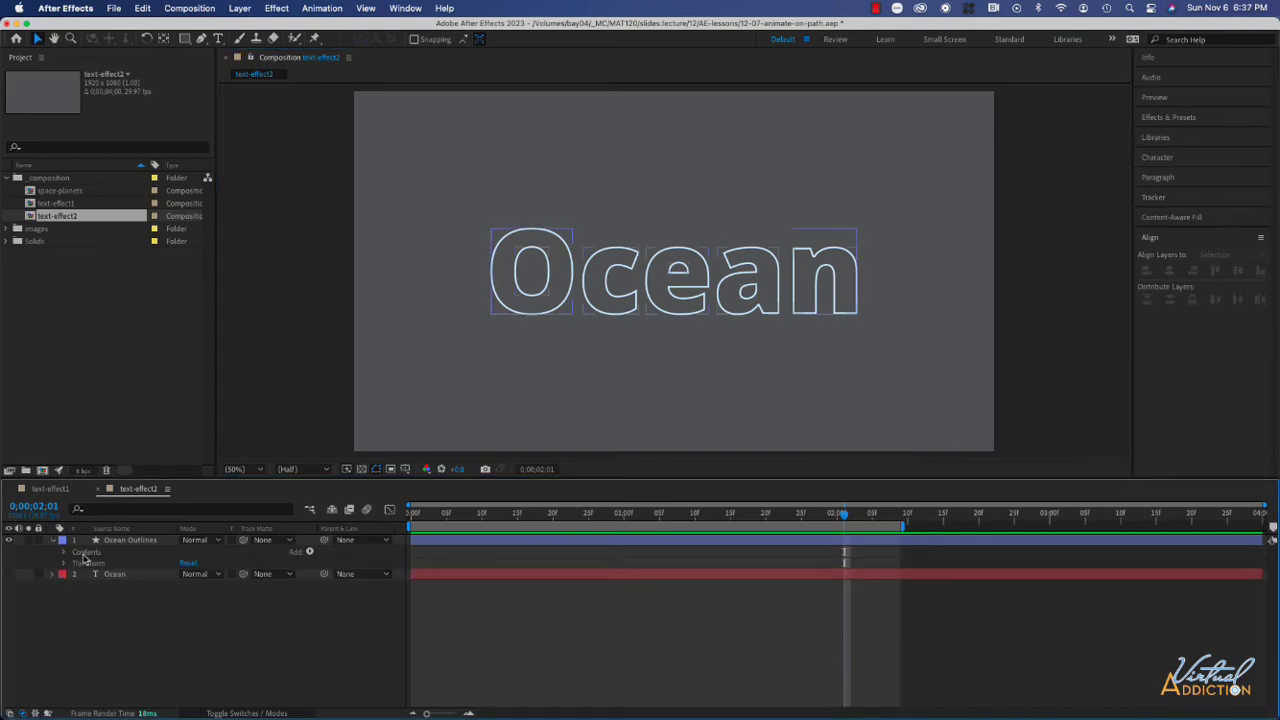
click(310, 553)
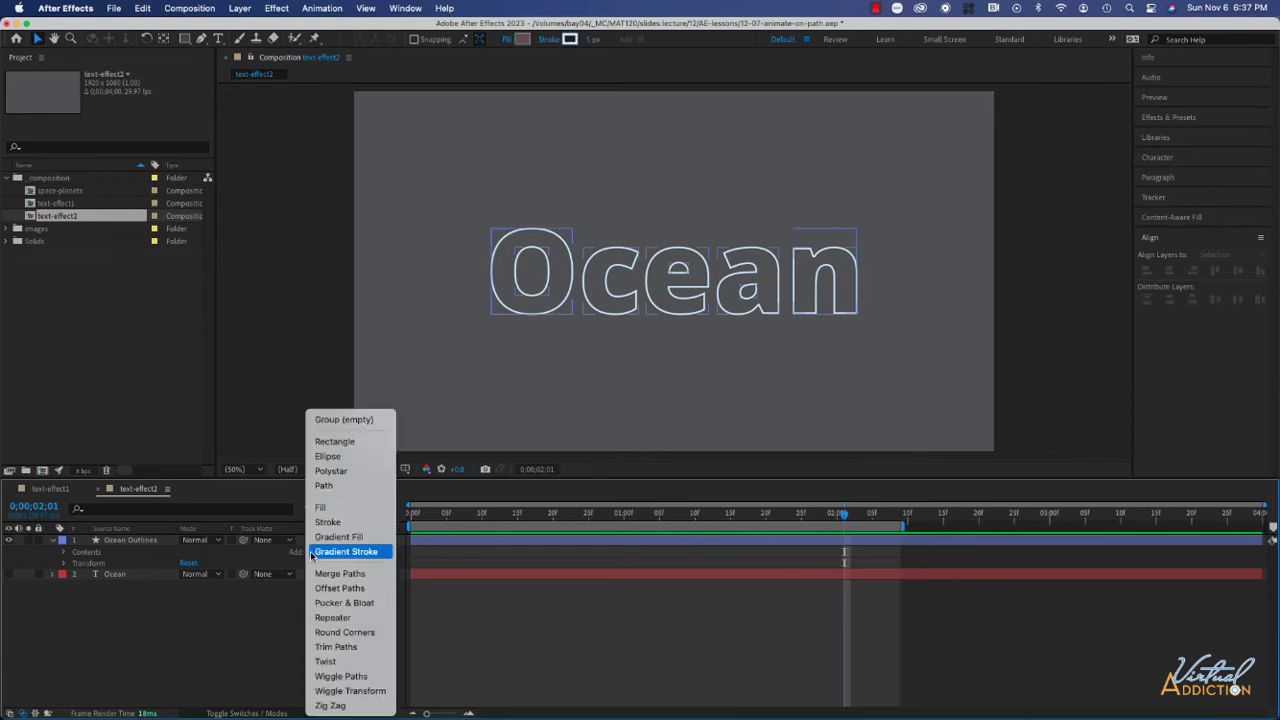
click(336, 647)
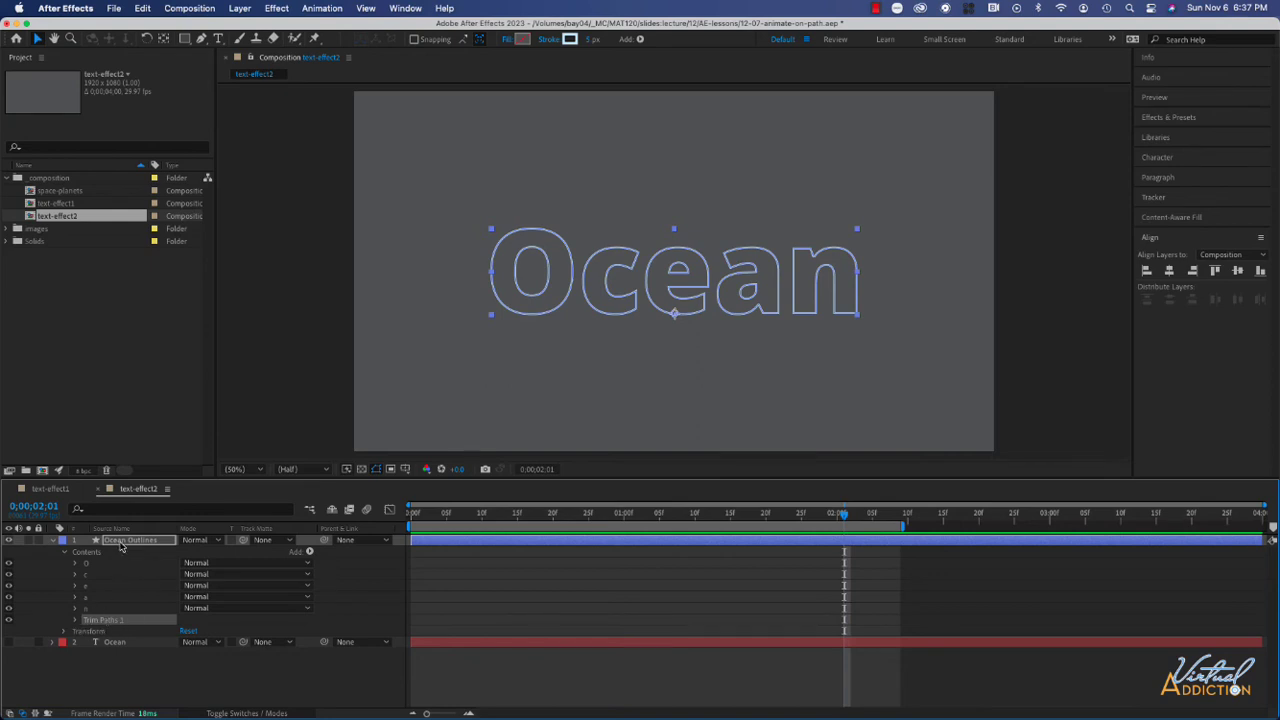
click(75, 621)
Add a Trim Paths End keyframe at 0;00;00;00 and extend the work area to the end of the composition.
drag(845, 516, 396, 527)
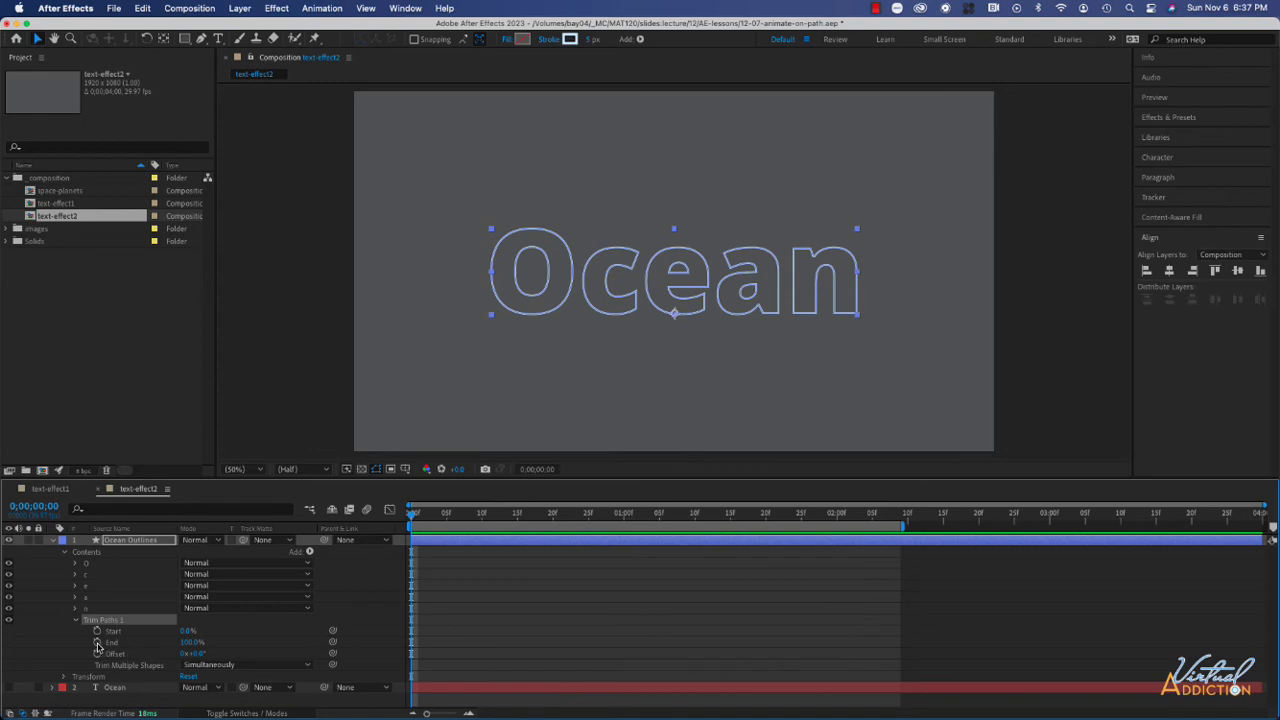
click(97, 642)
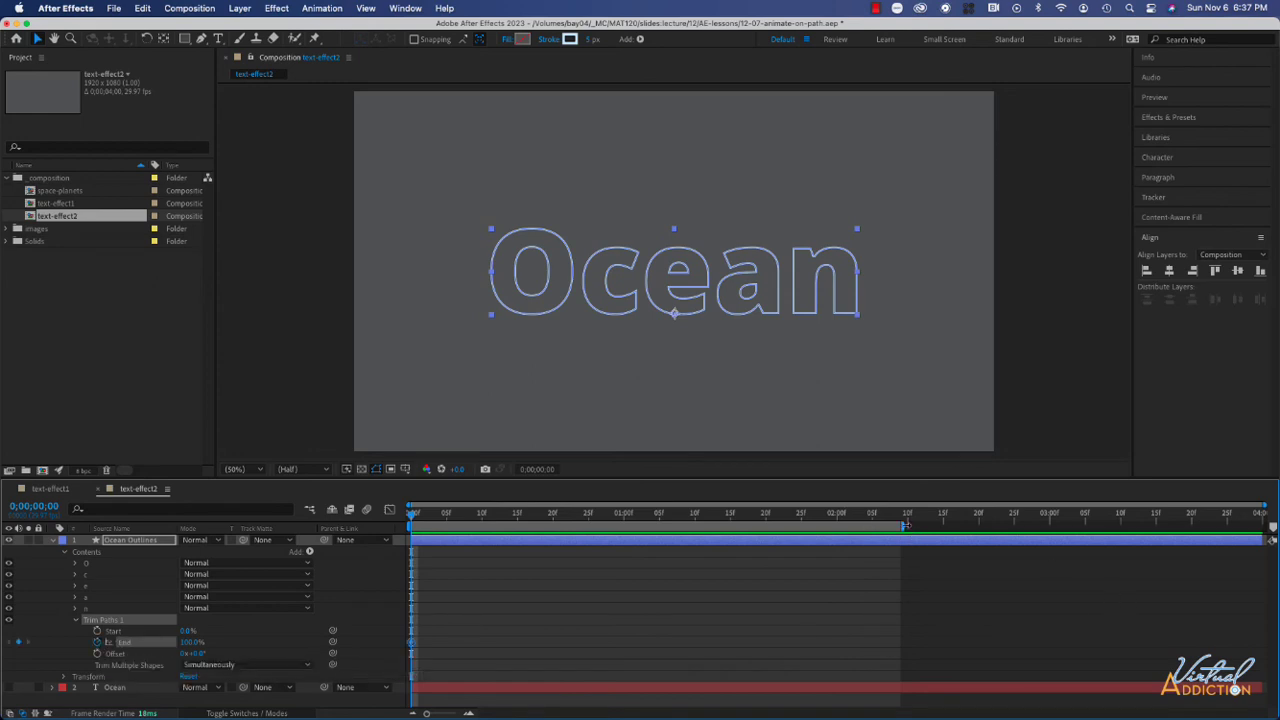
drag(905, 525, 1262, 525)
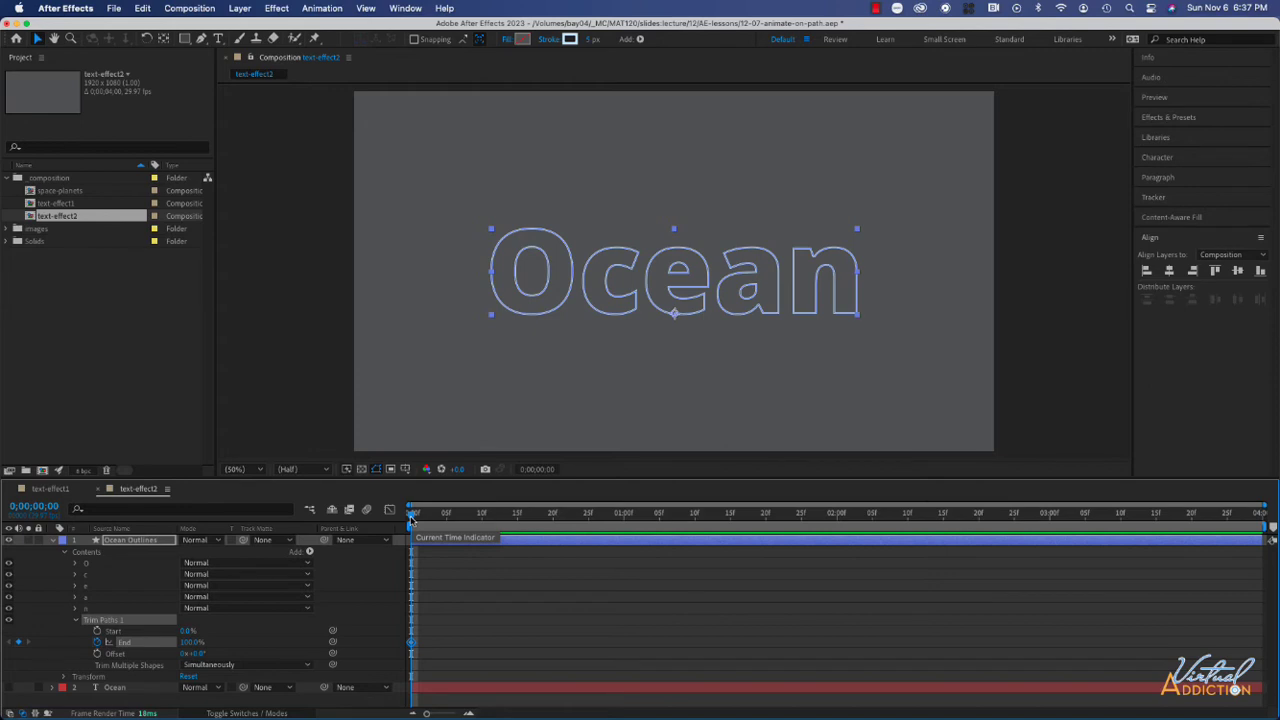
Animate the Trim Paths End value from 0% at 0;00;00;00 to 100% at 0;00;02;00 and preview the animation.
drag(410, 518, 838, 522)
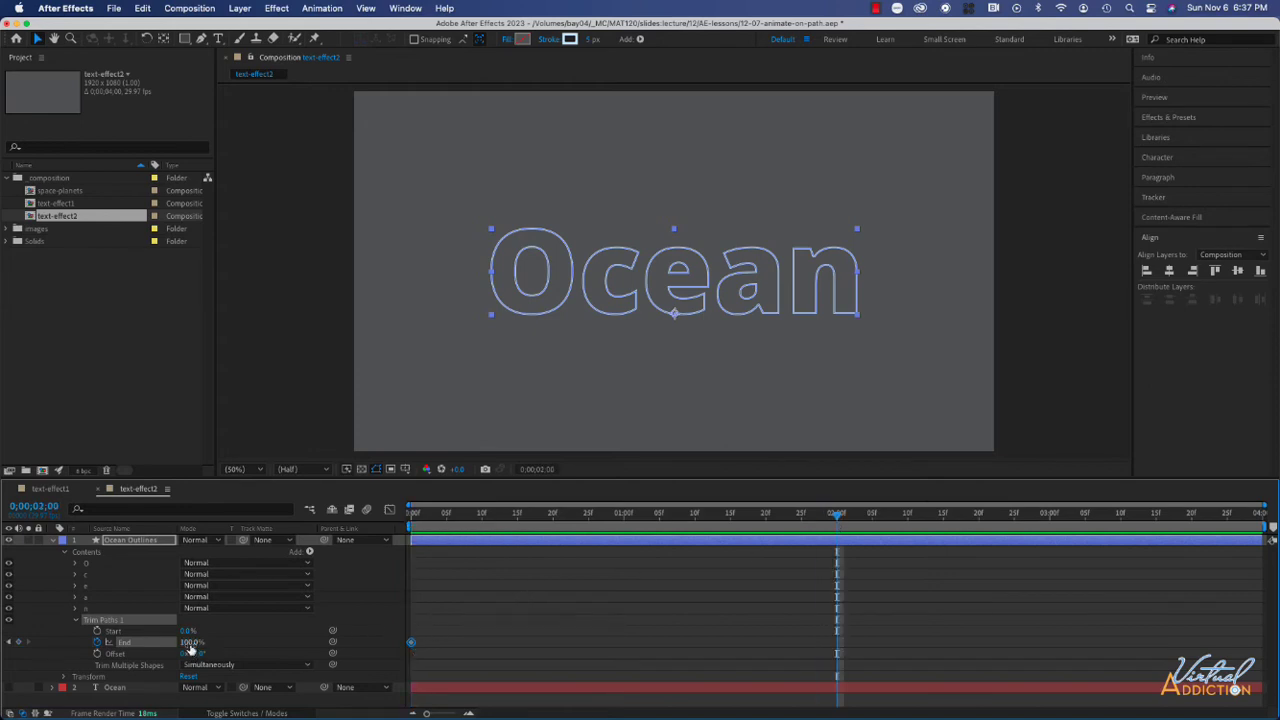
click(19, 642)
key(Home)
click(188, 643)
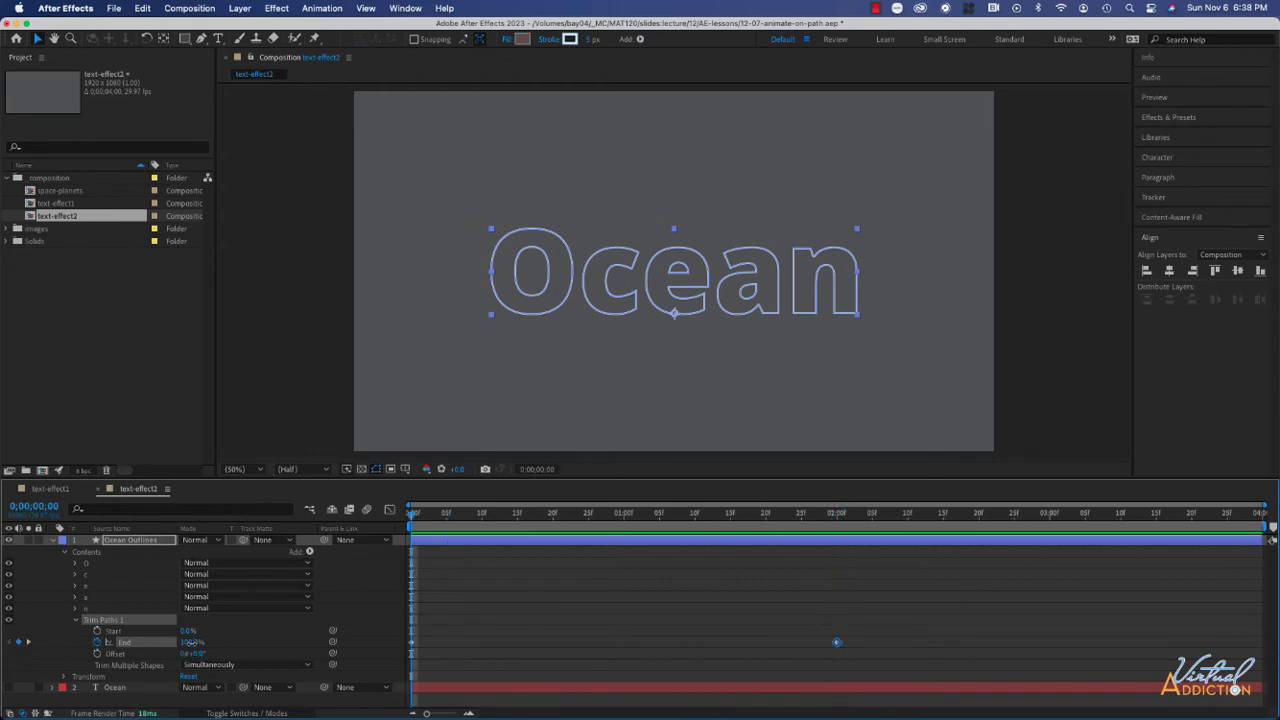
text(0)
key(Return)
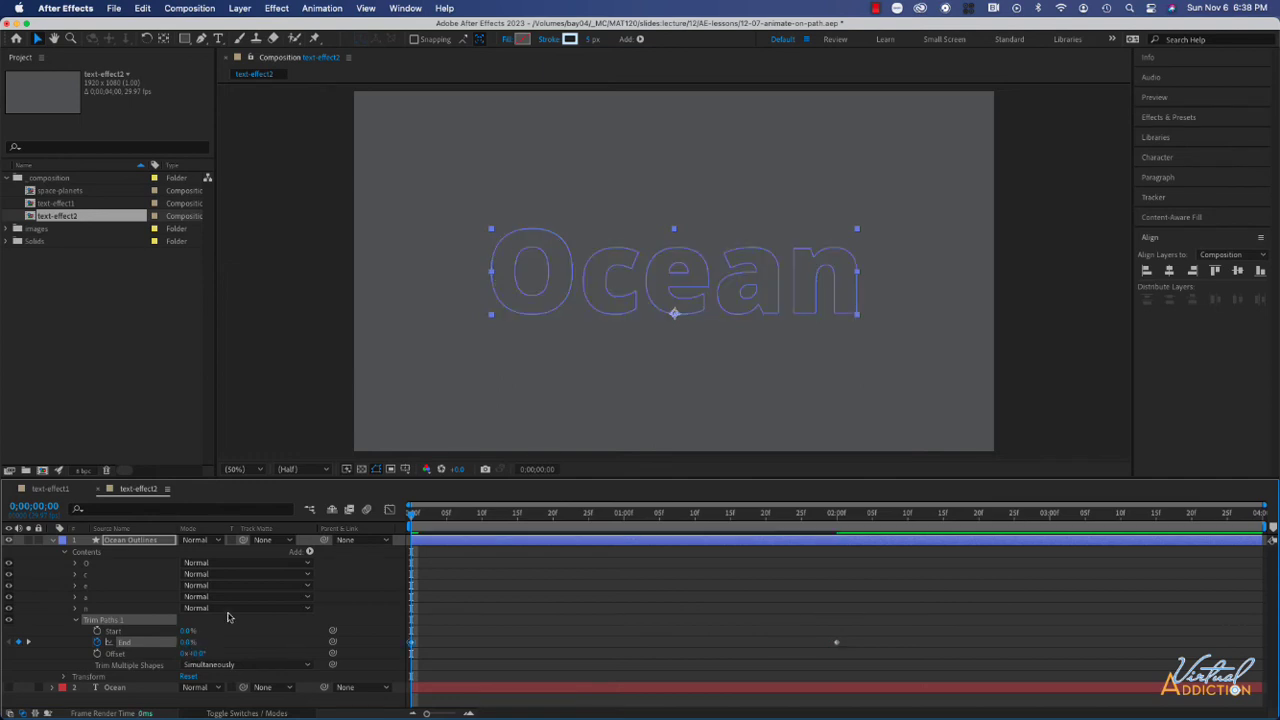
key(space)
mouse_move(549, 518)
mouse_down()
mouse_move(695, 526)
mouse_move(412, 537)
mouse_move(866, 539)
mouse_move(480, 540)
mouse_move(389, 561)
mouse_up()
Apply Easy Ease to both End keyframes and shape their speed curve in the Graph Editor into a sharp peak around one second.
drag(872, 628, 399, 660)
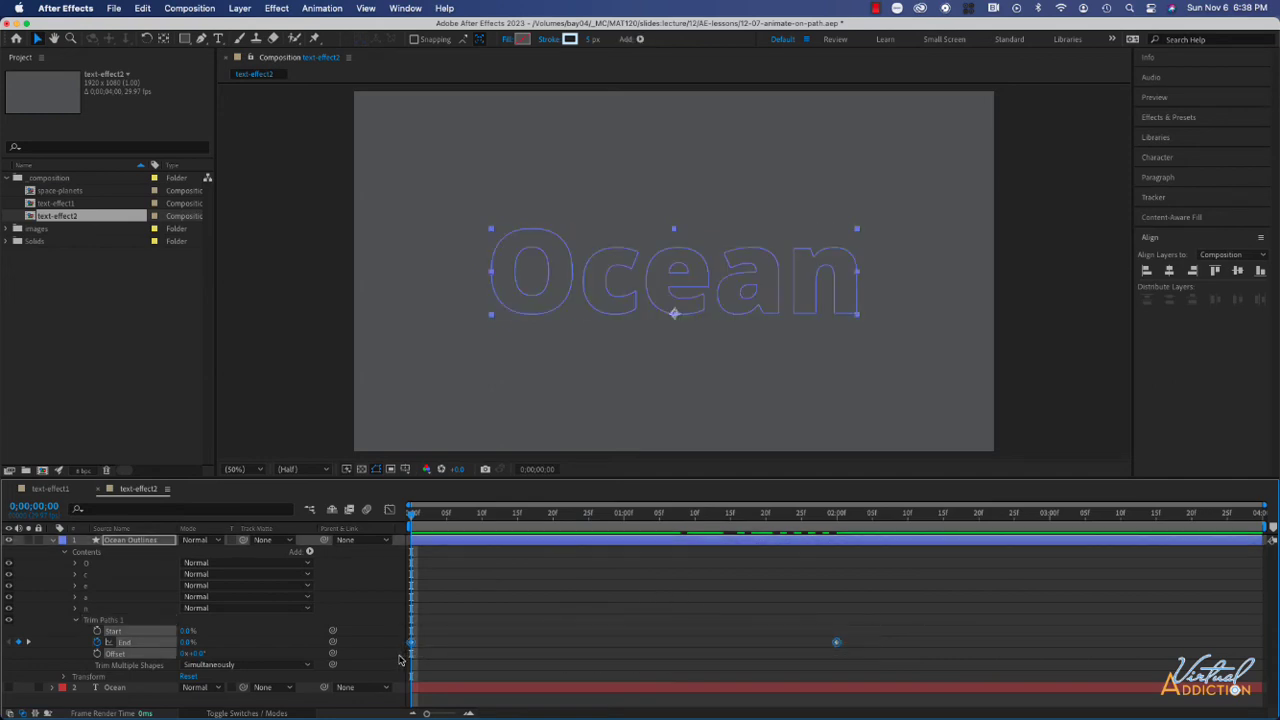
key(F9)
click(390, 510)
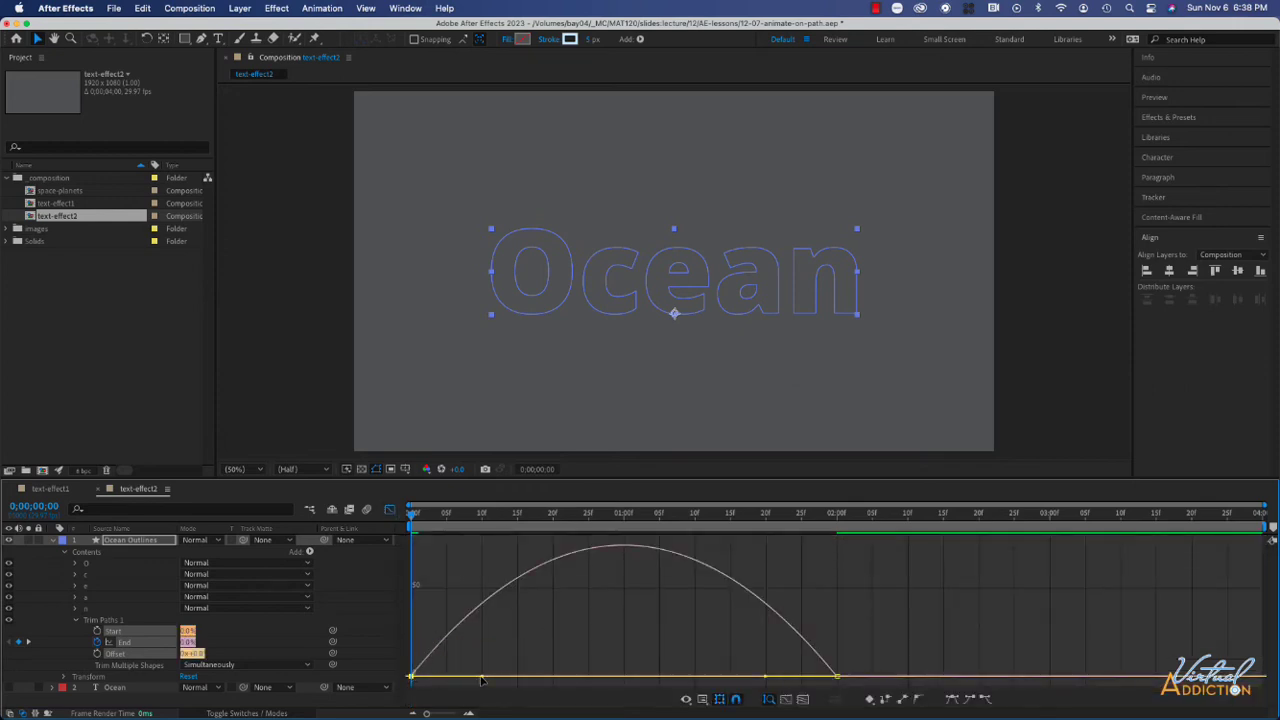
drag(484, 678, 625, 678)
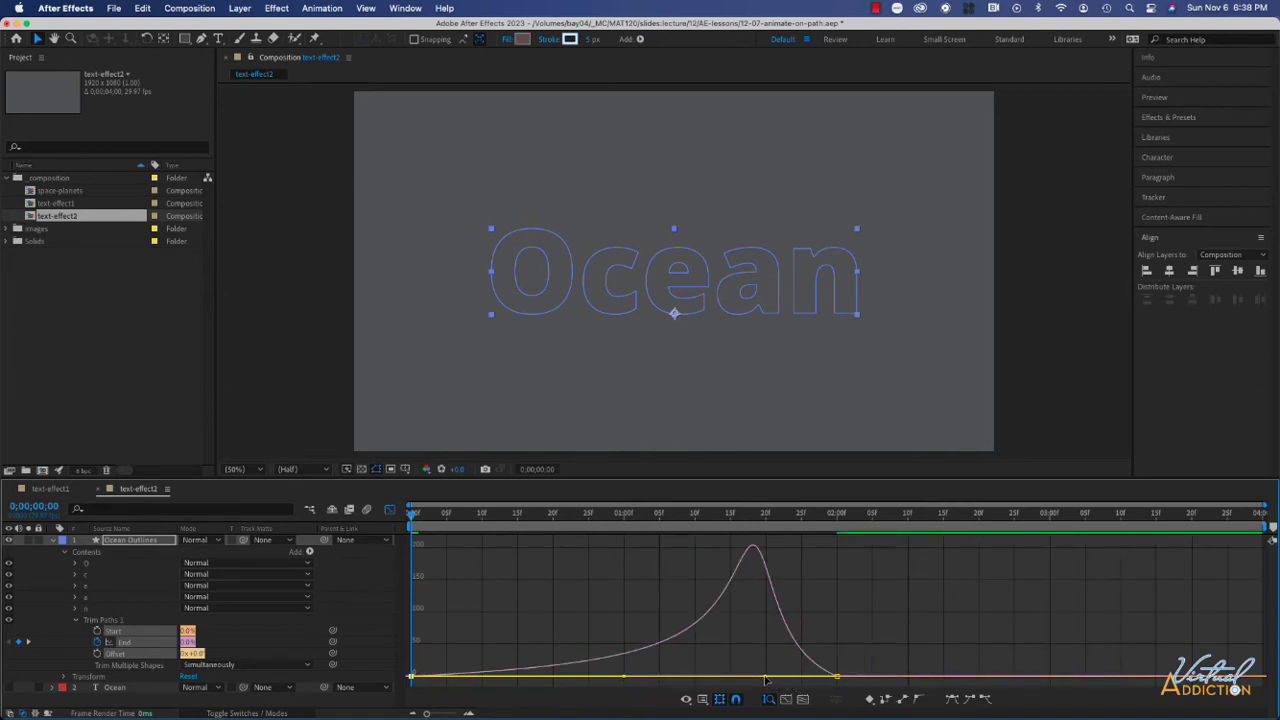
drag(765, 678, 564, 681)
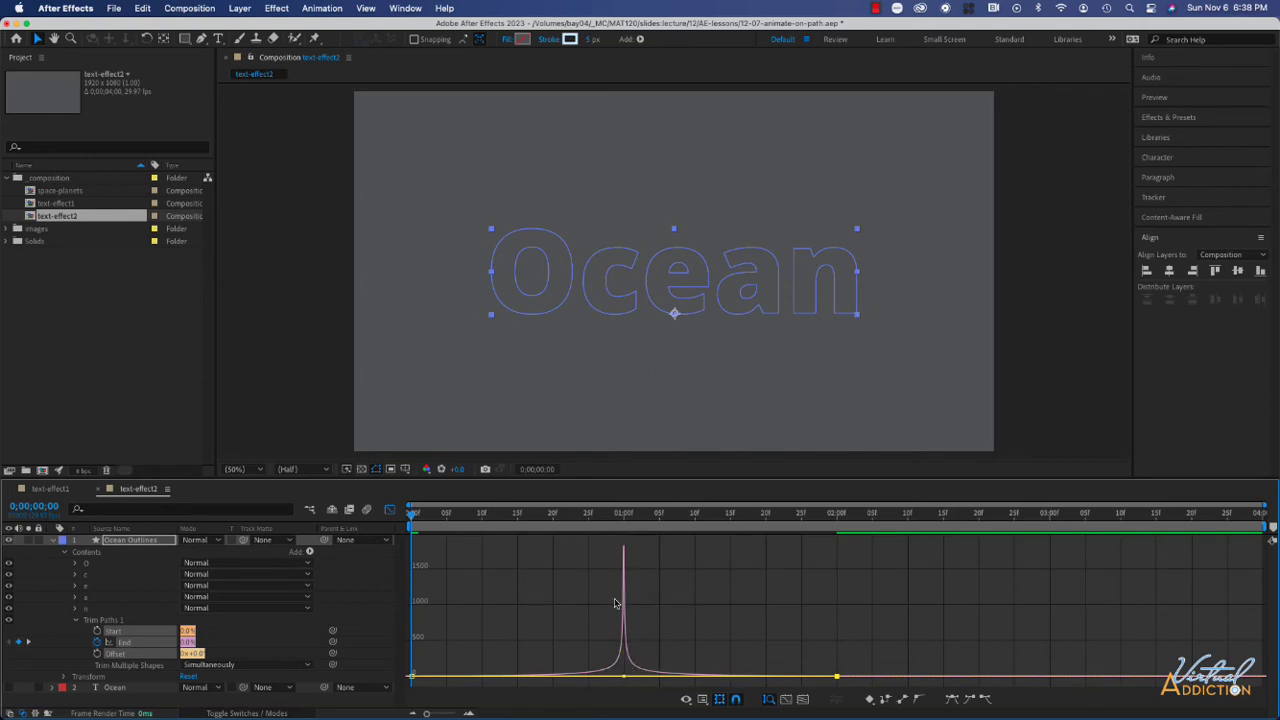
click(389, 513)
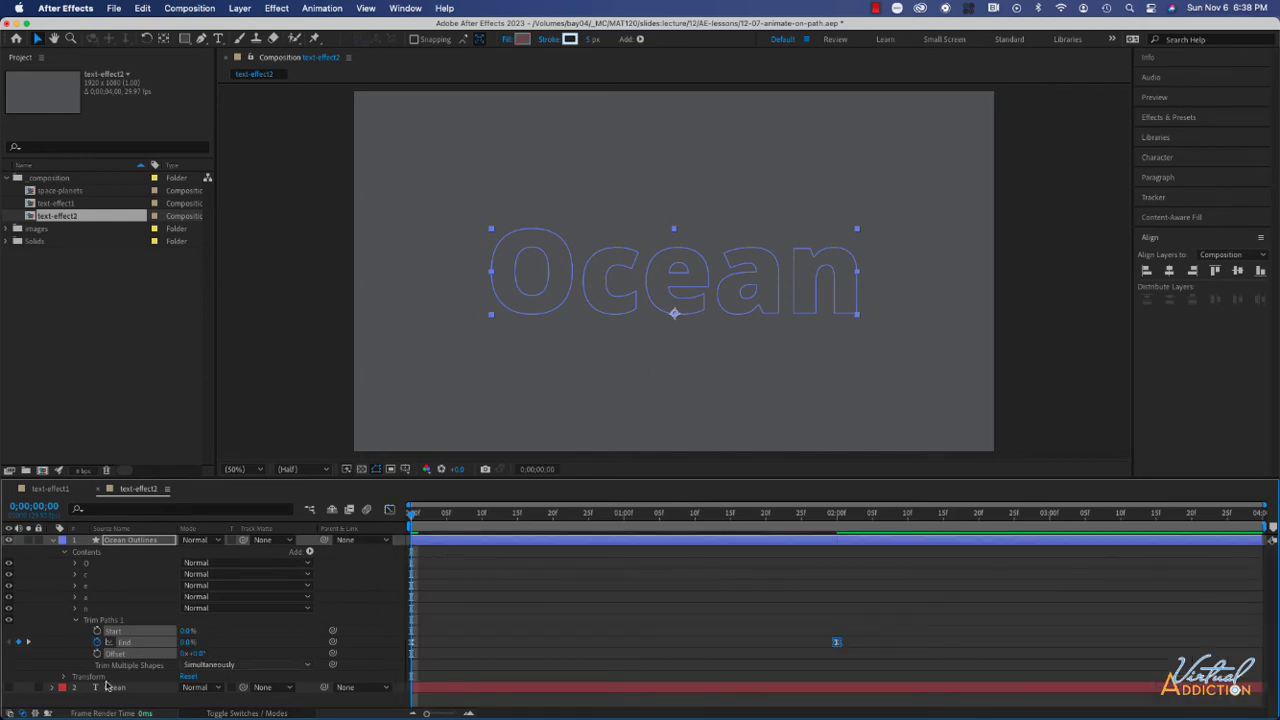
Deselect the layers and preview the eased Ocean outline animation.
click(113, 700)
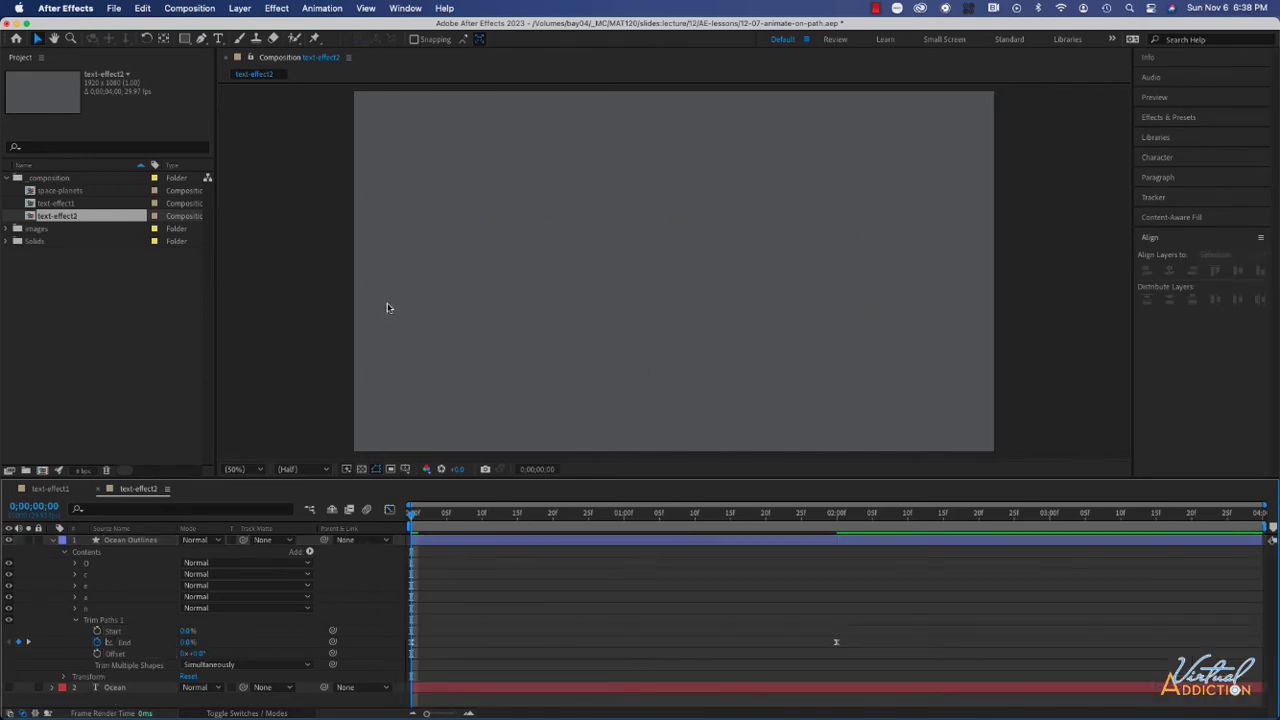
key(space)
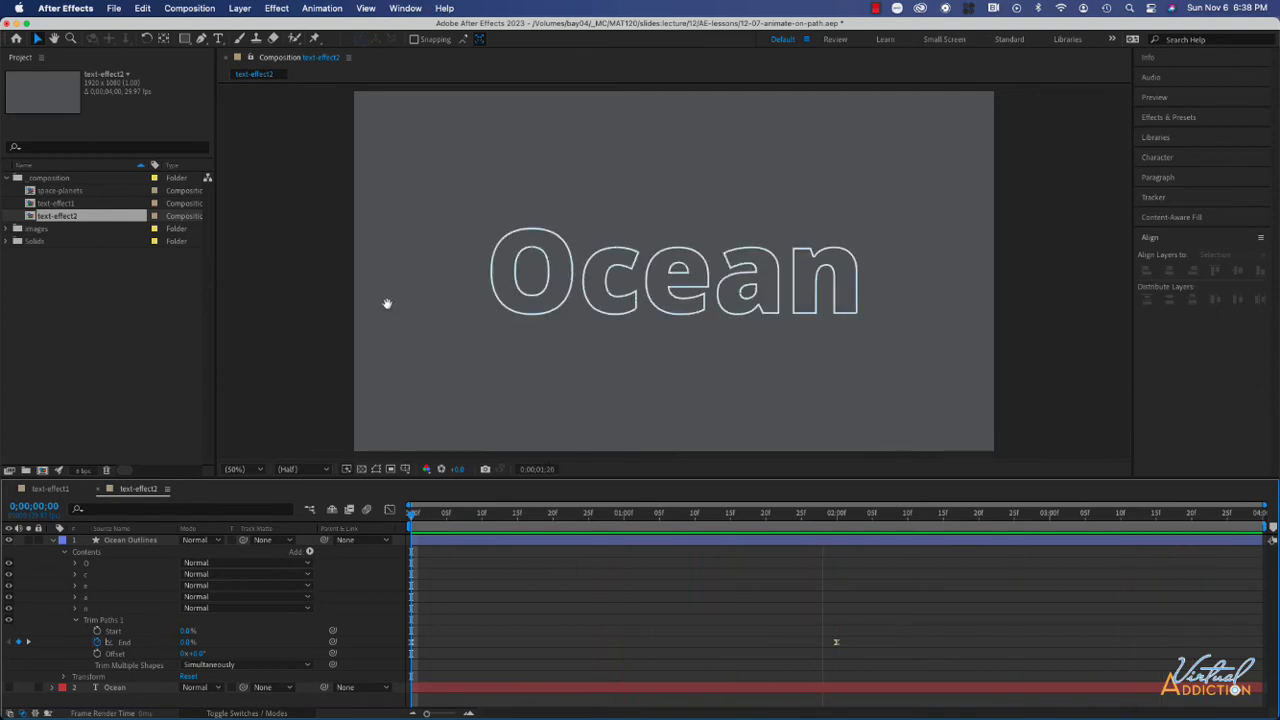
key(space)
Collapse the Ocean Outlines layer and reveal only its keyframed properties.
click(52, 543)
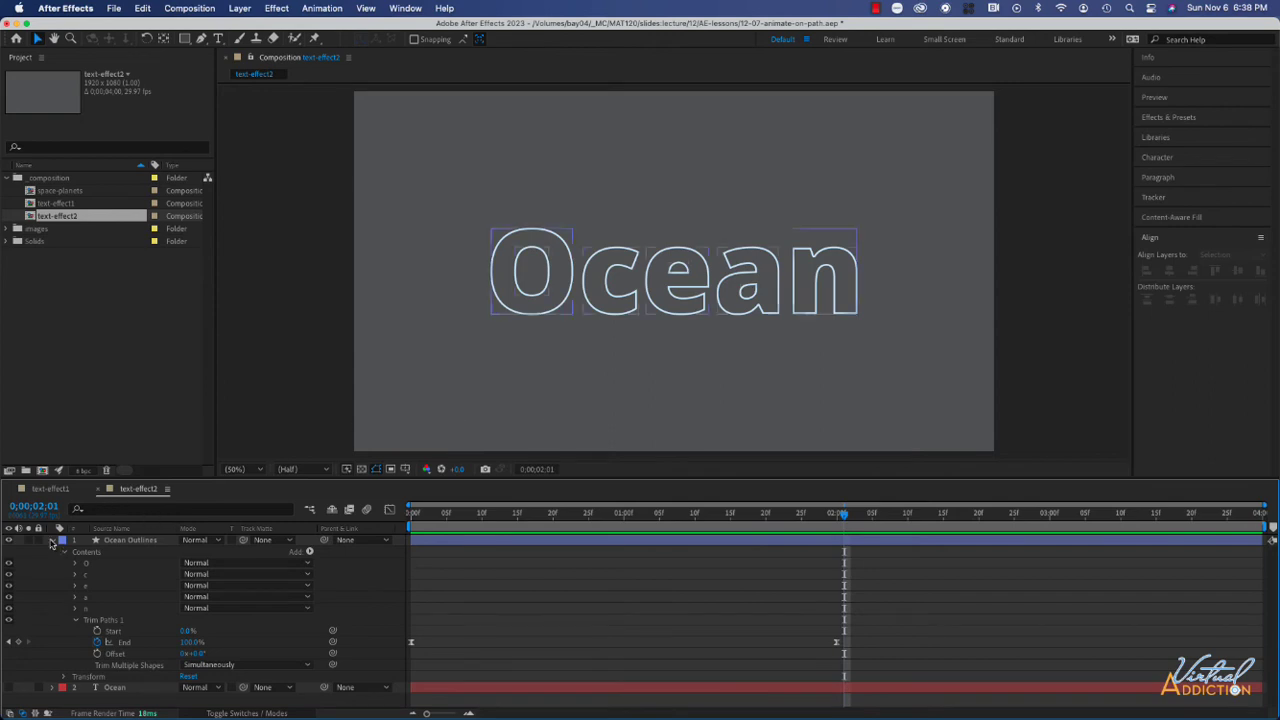
click(52, 540)
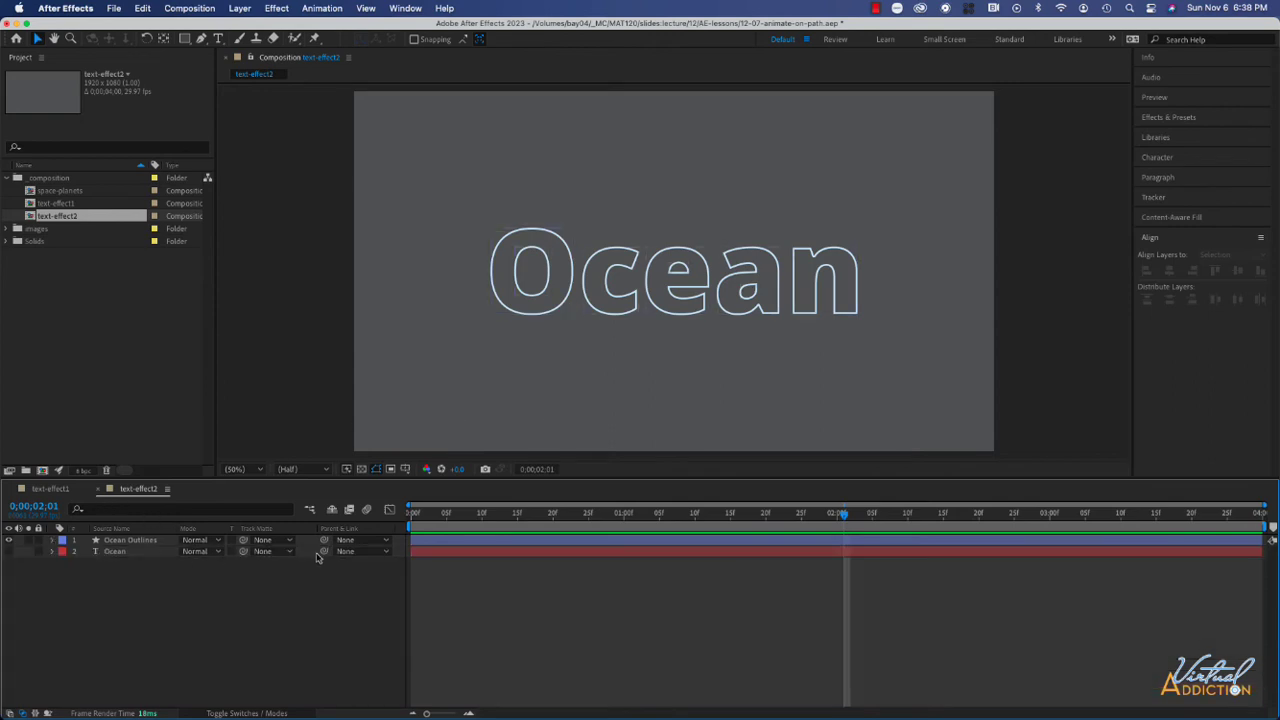
click(132, 542)
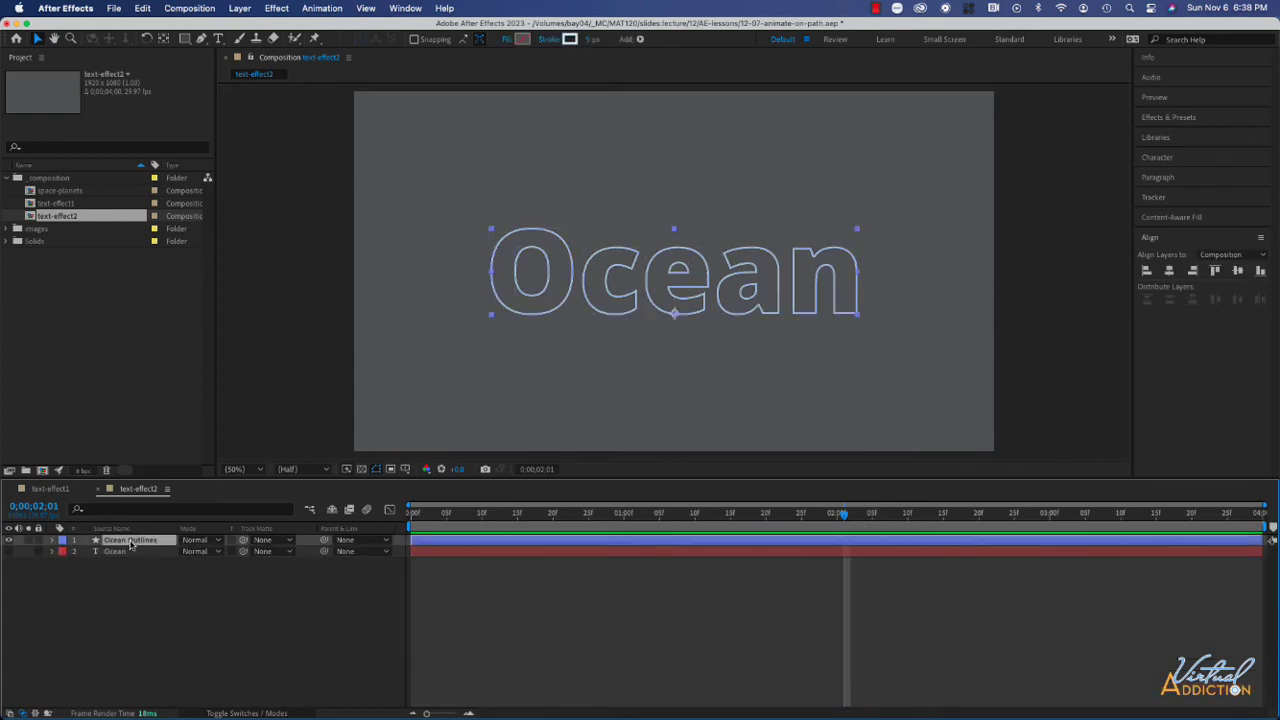
key(u)
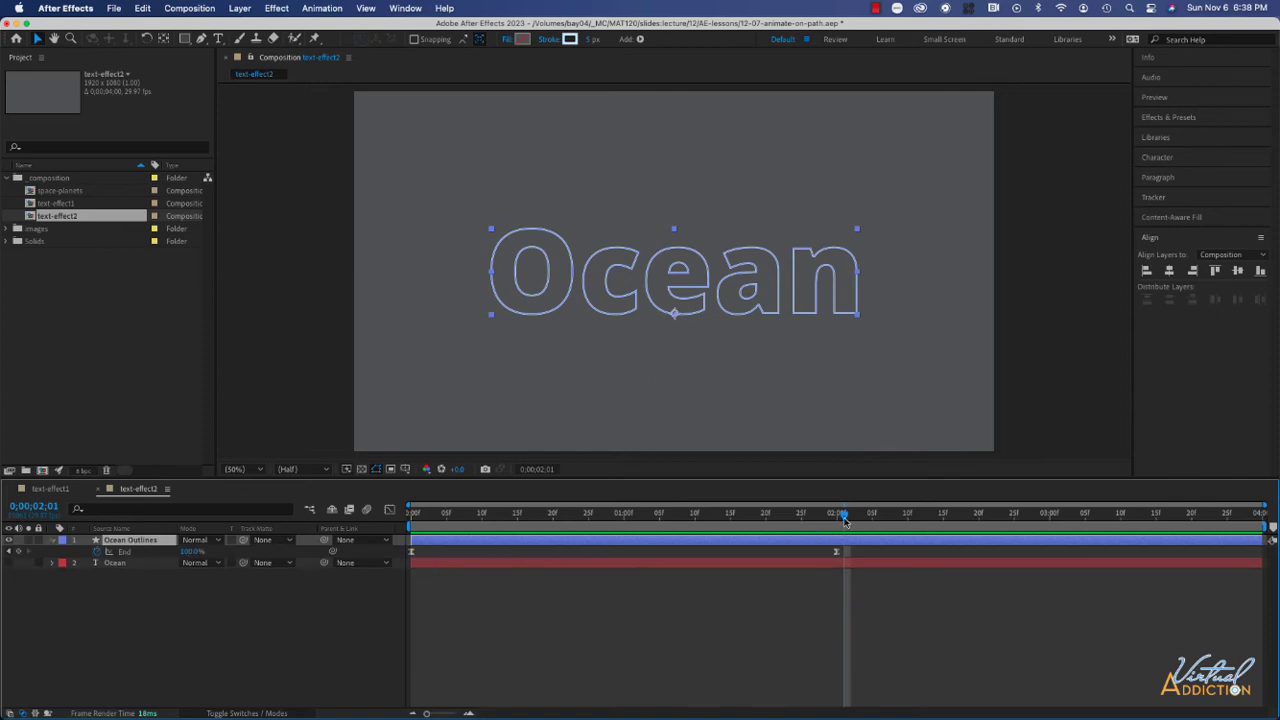
Move the playhead to 0;00;01;28, make the Ocean text layer visible and lock the Ocean Outlines layer.
mouse_move(843, 516)
mouse_down()
mouse_move(723, 516)
mouse_move(838, 524)
mouse_move(759, 528)
mouse_move(823, 528)
mouse_up()
click(115, 563)
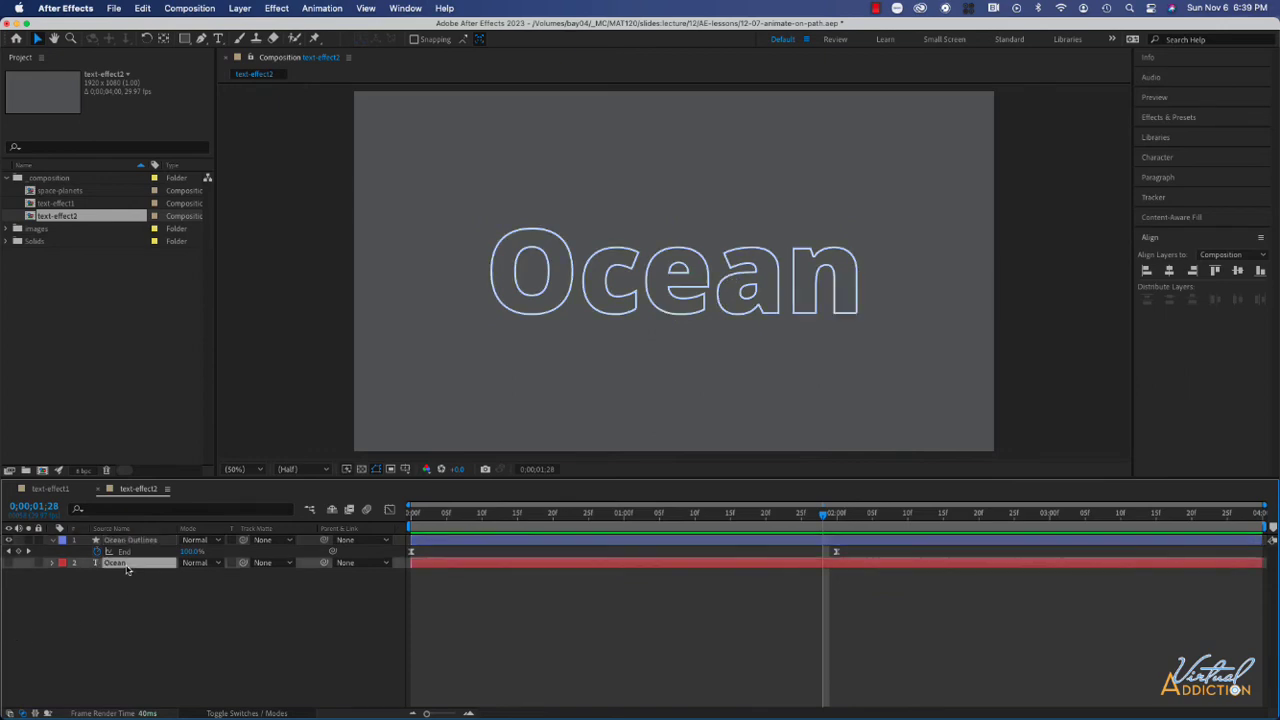
click(8, 563)
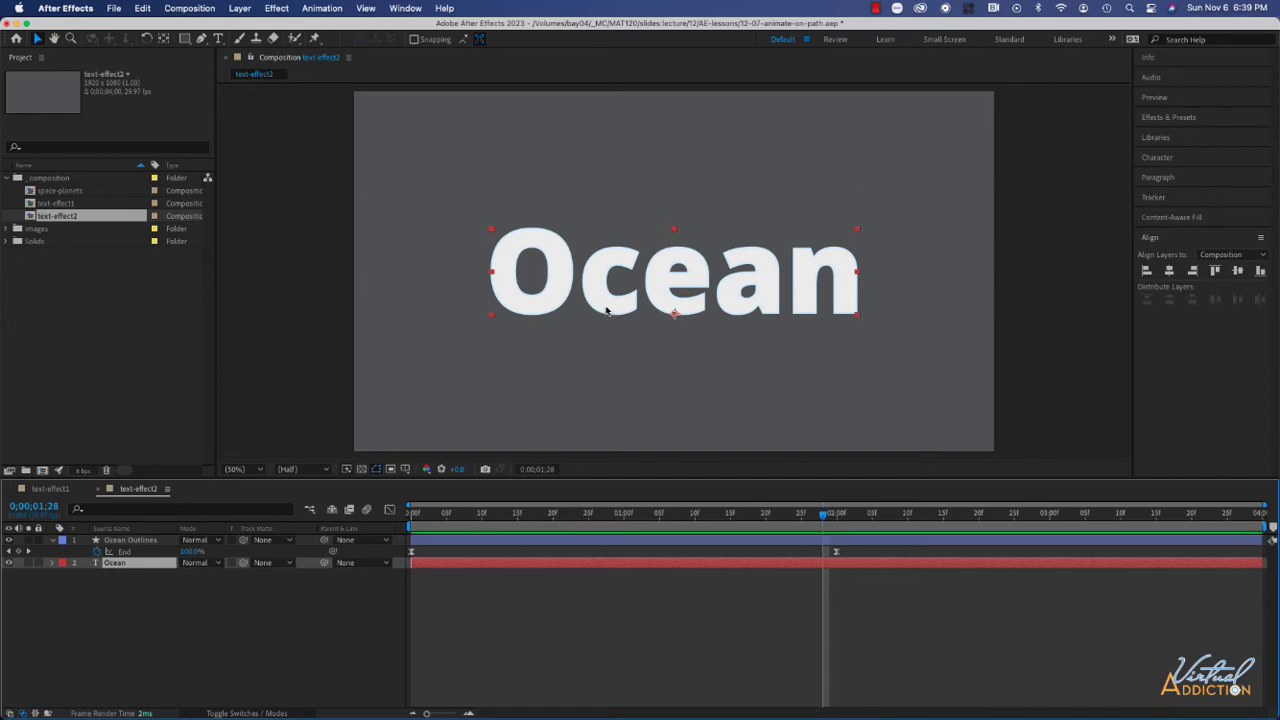
click(38, 540)
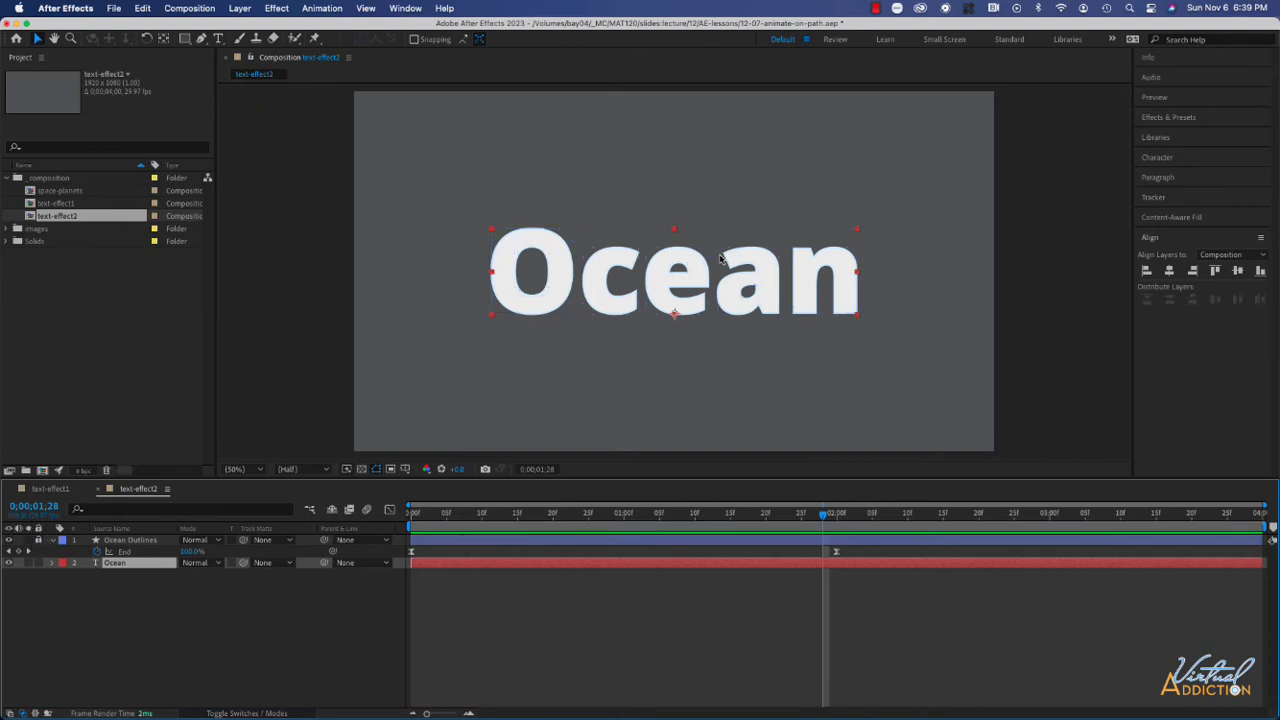
Change the fill color of the Ocean text to light blue #71B9FA.
double_click(664, 302)
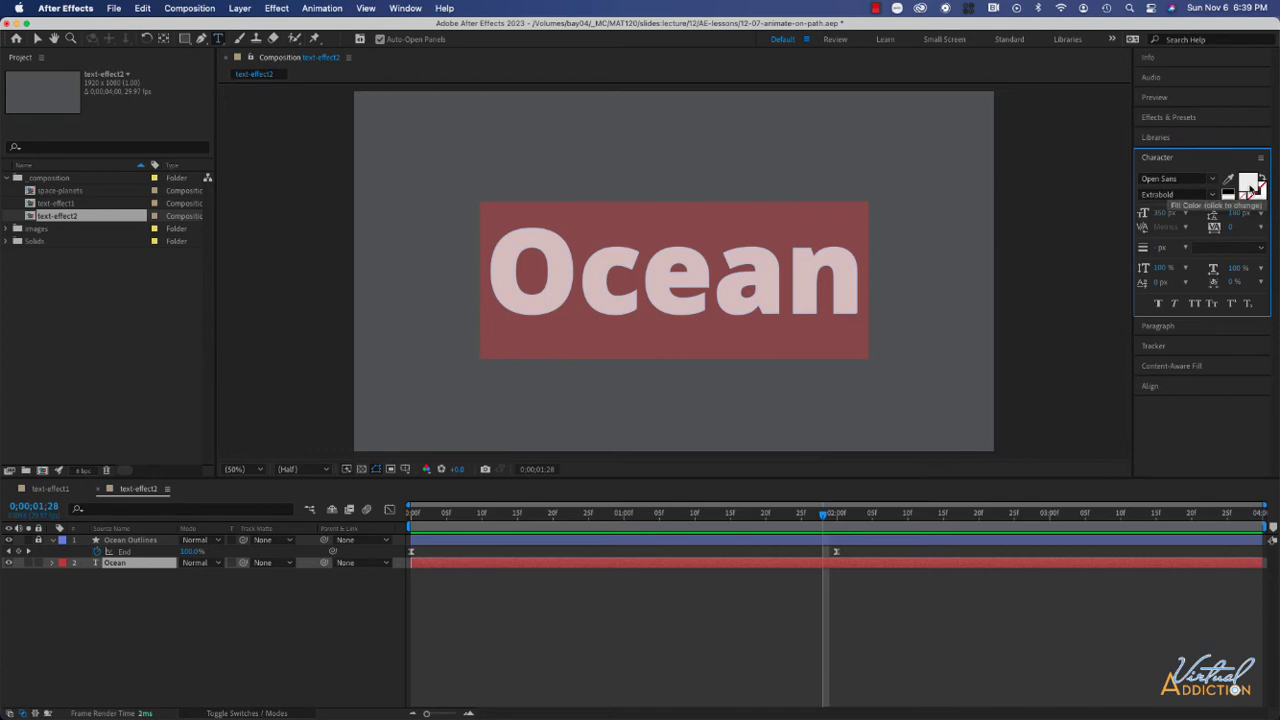
click(1250, 186)
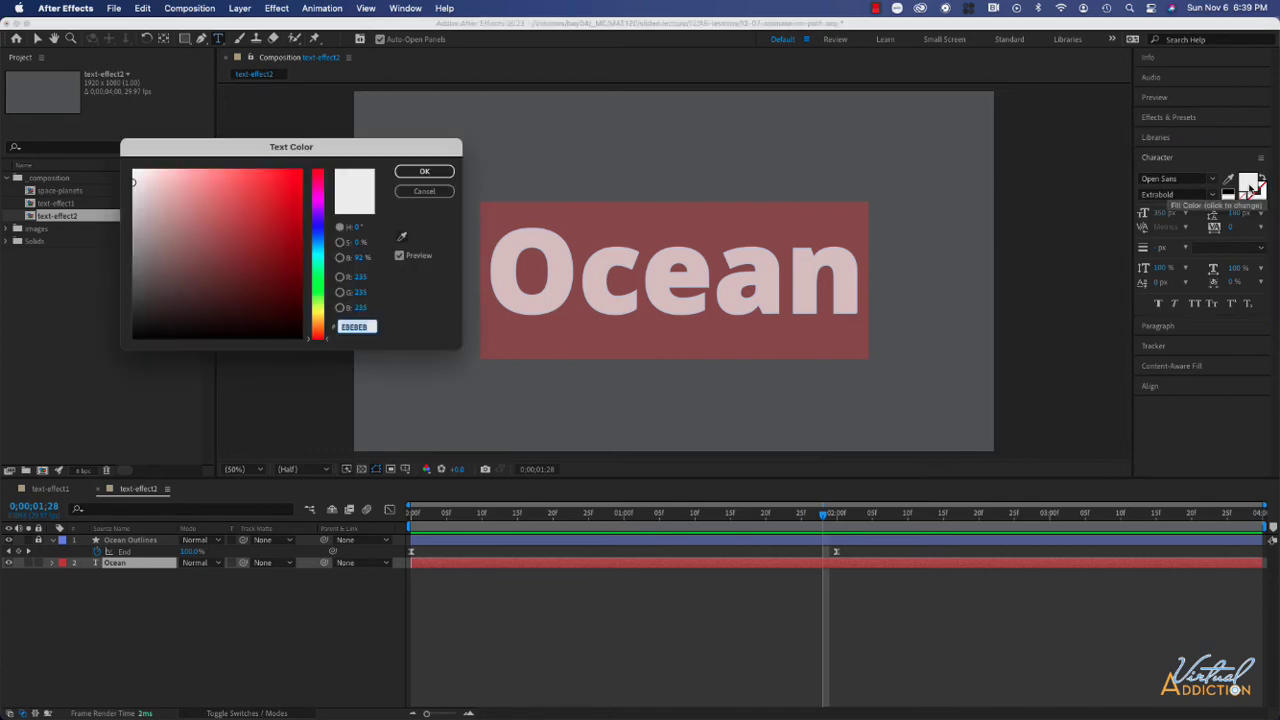
click(321, 242)
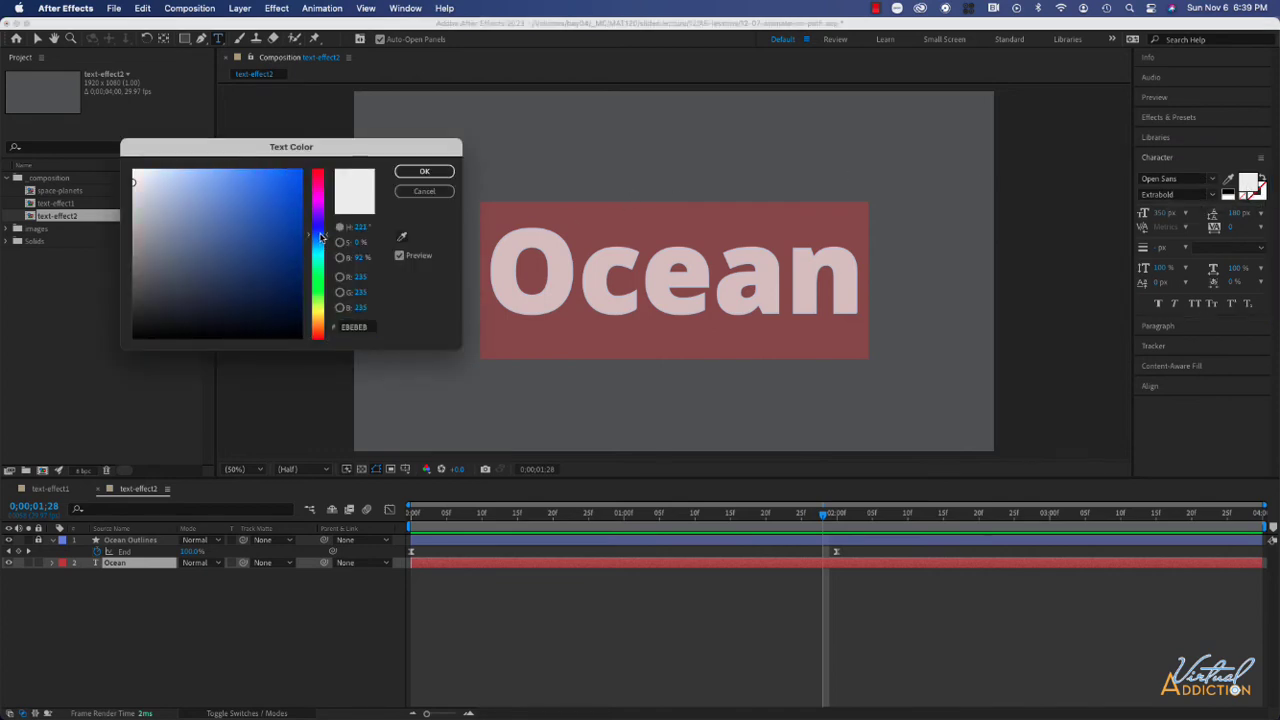
click(225, 173)
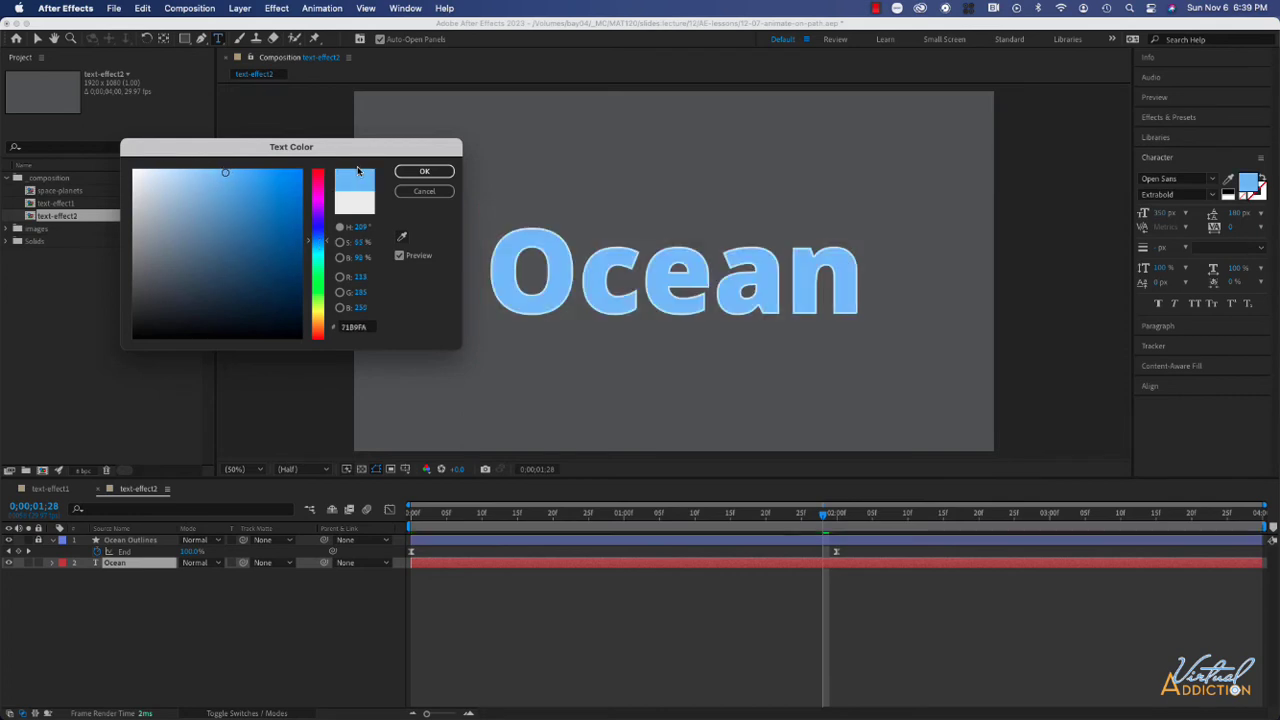
click(410, 171)
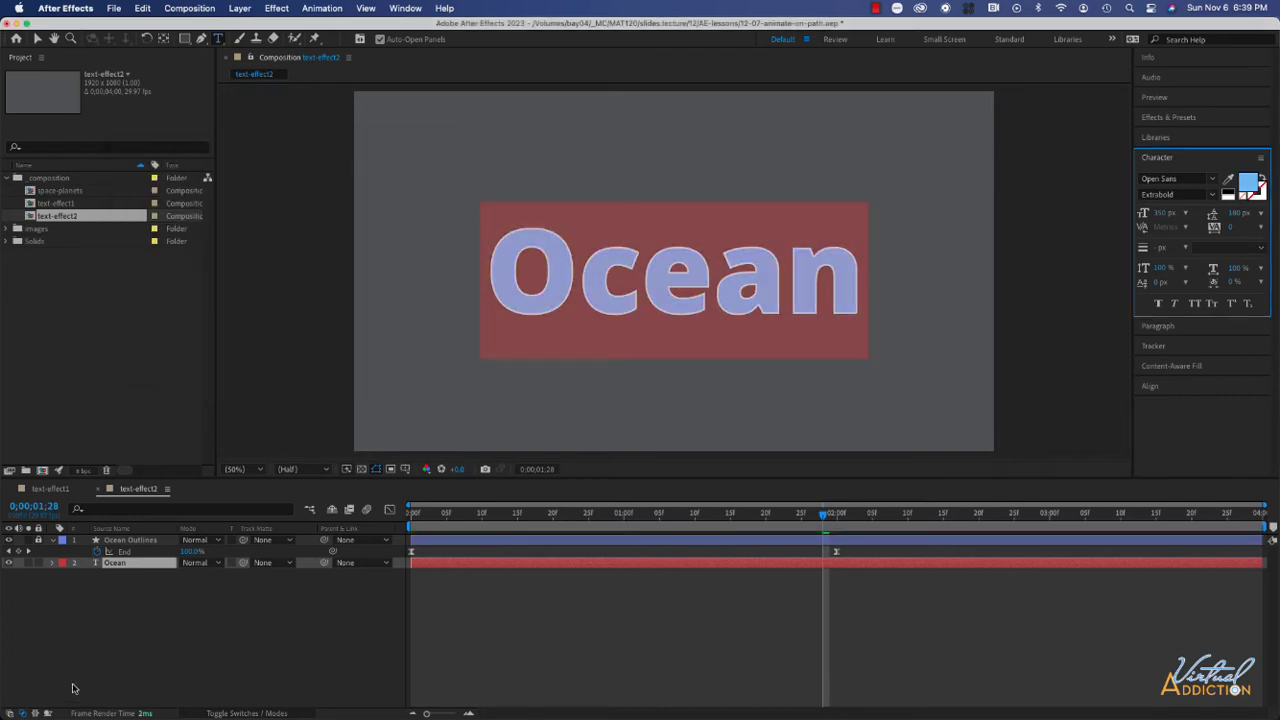
Set an Opacity keyframe of 0% on the Ocean text layer at 0;00;01;28.
double_click(118, 567)
click(118, 567)
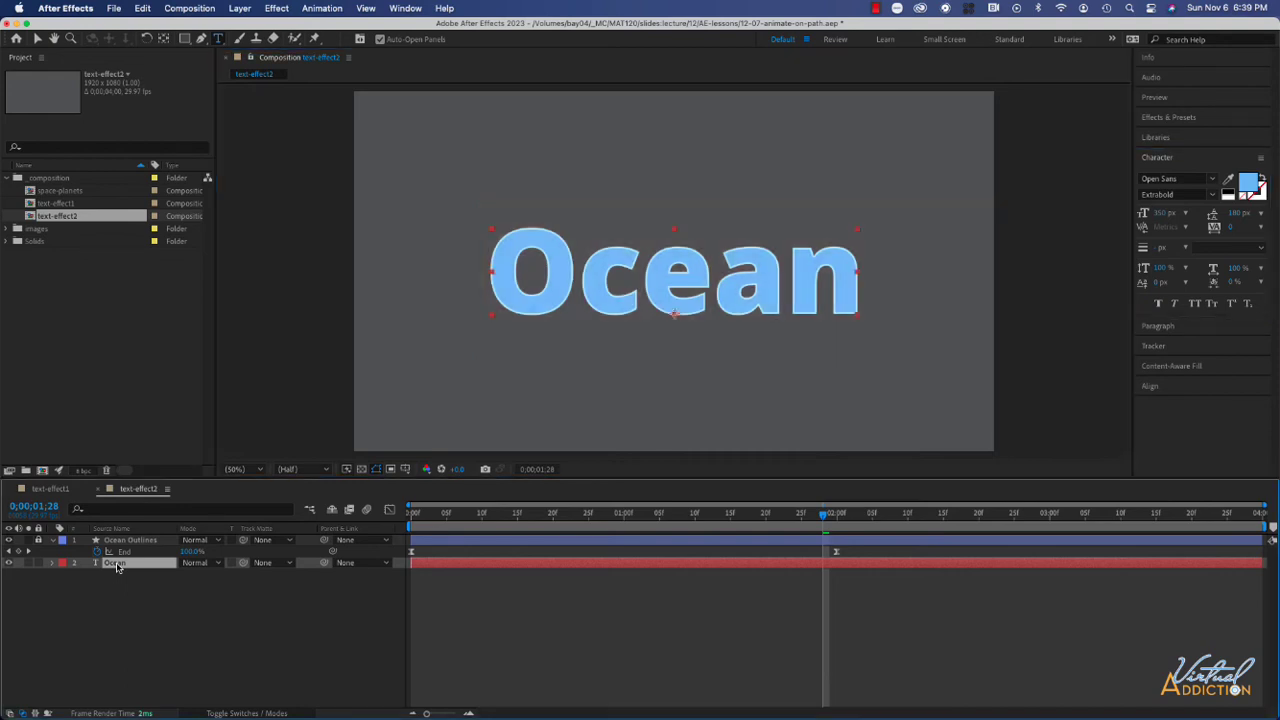
key(t)
click(86, 576)
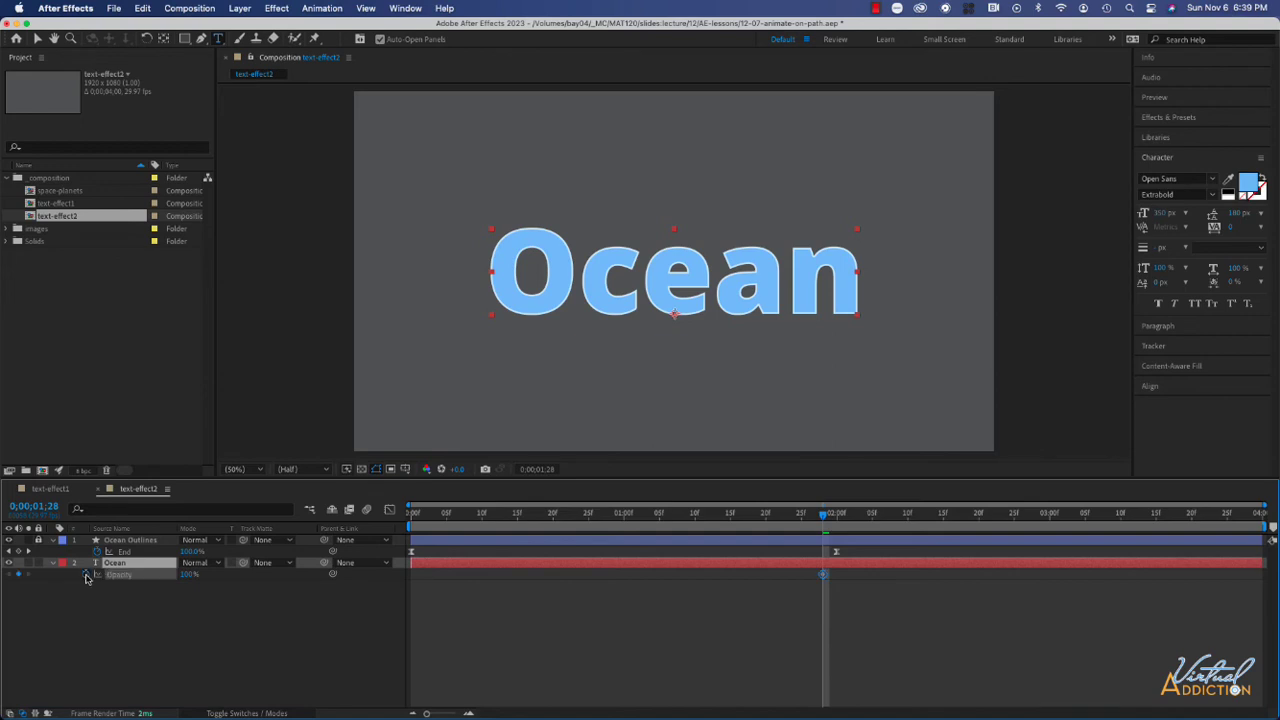
click(189, 576)
text(0)
key(Return)
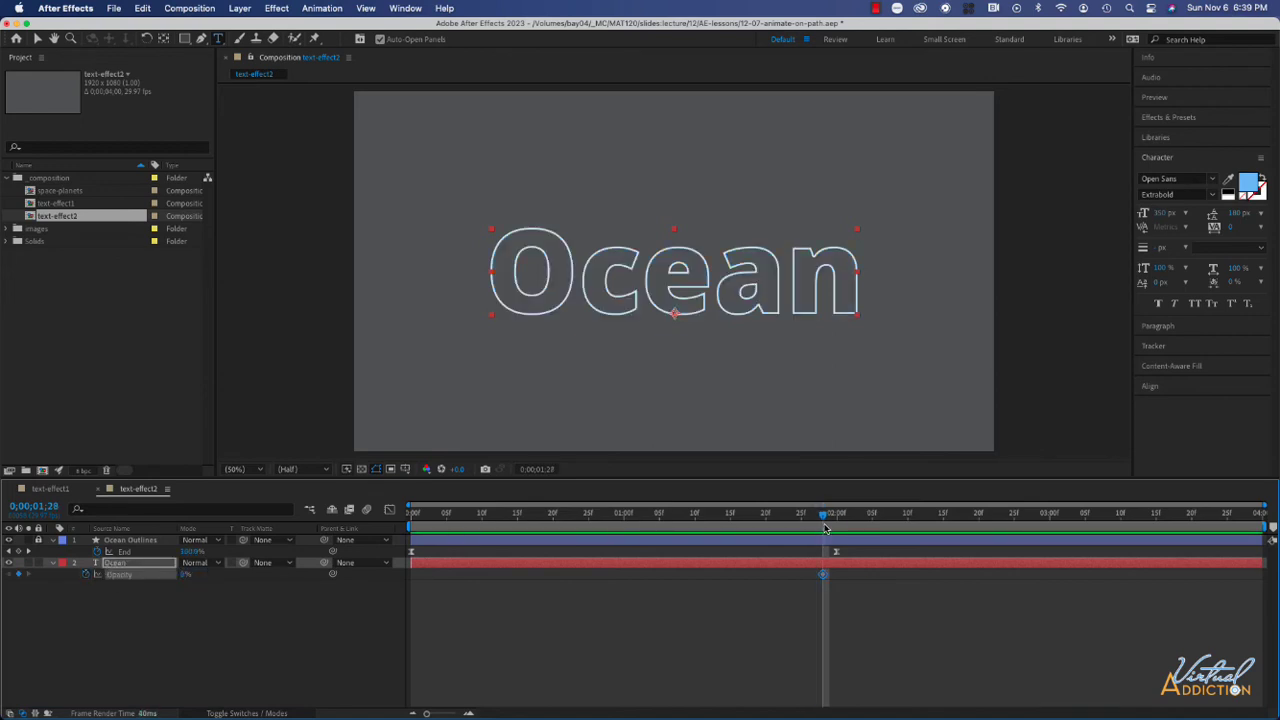
Add a second Opacity keyframe of 100% on the Ocean text layer at 0;00;02;15.
drag(825, 528, 944, 528)
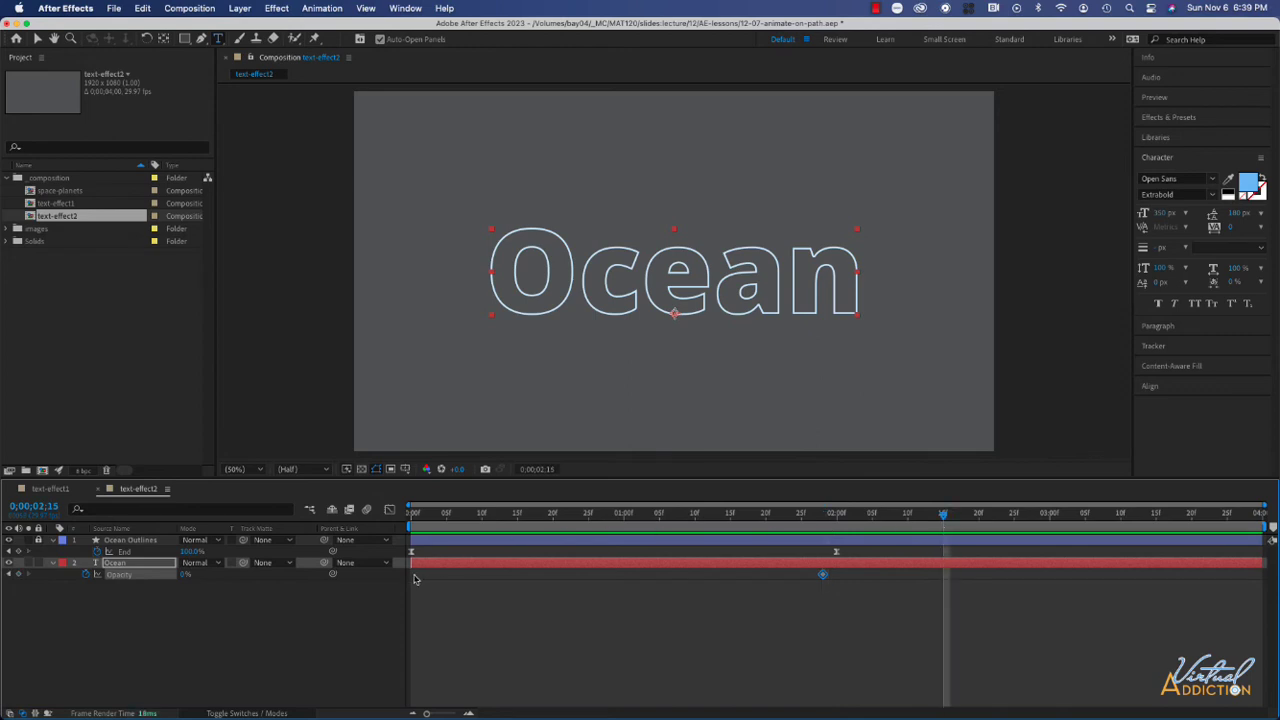
click(184, 575)
text(100)
key(Return)
Apply Easy Ease to both Opacity keyframes and shape their speed curve in the Graph Editor into a sharp central peak.
drag(812, 597, 1002, 568)
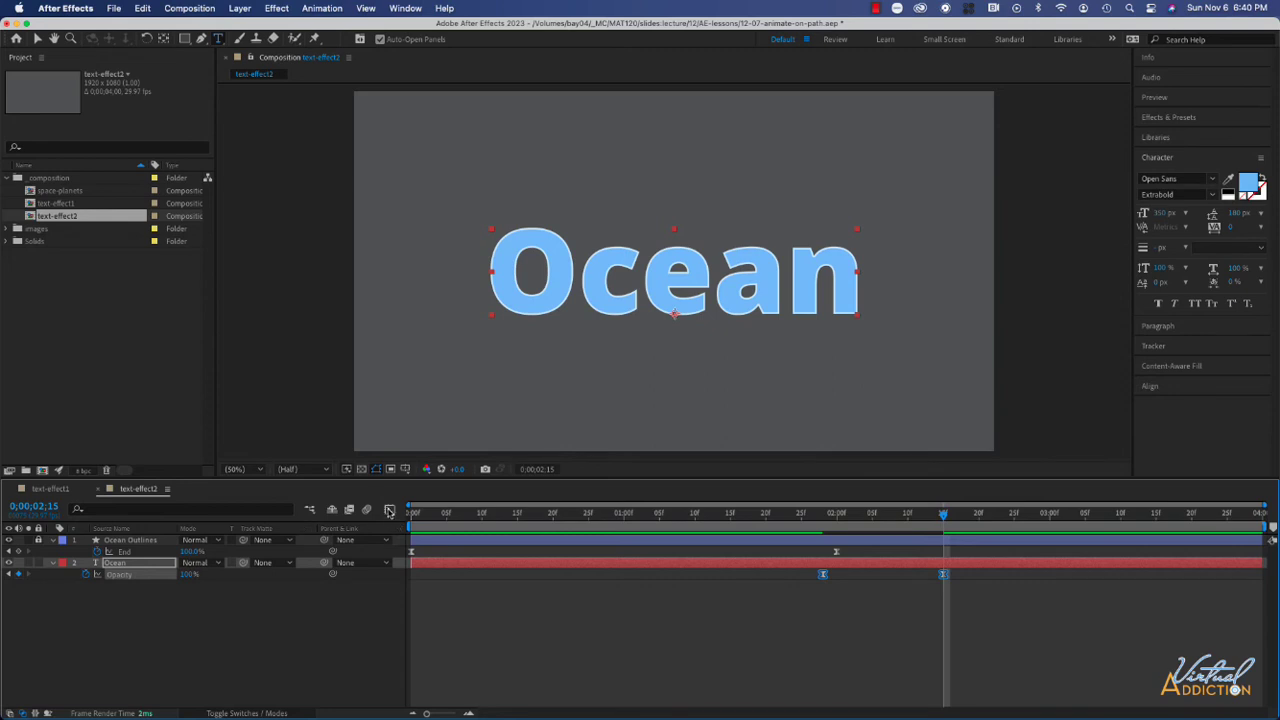
click(389, 511)
click(823, 677)
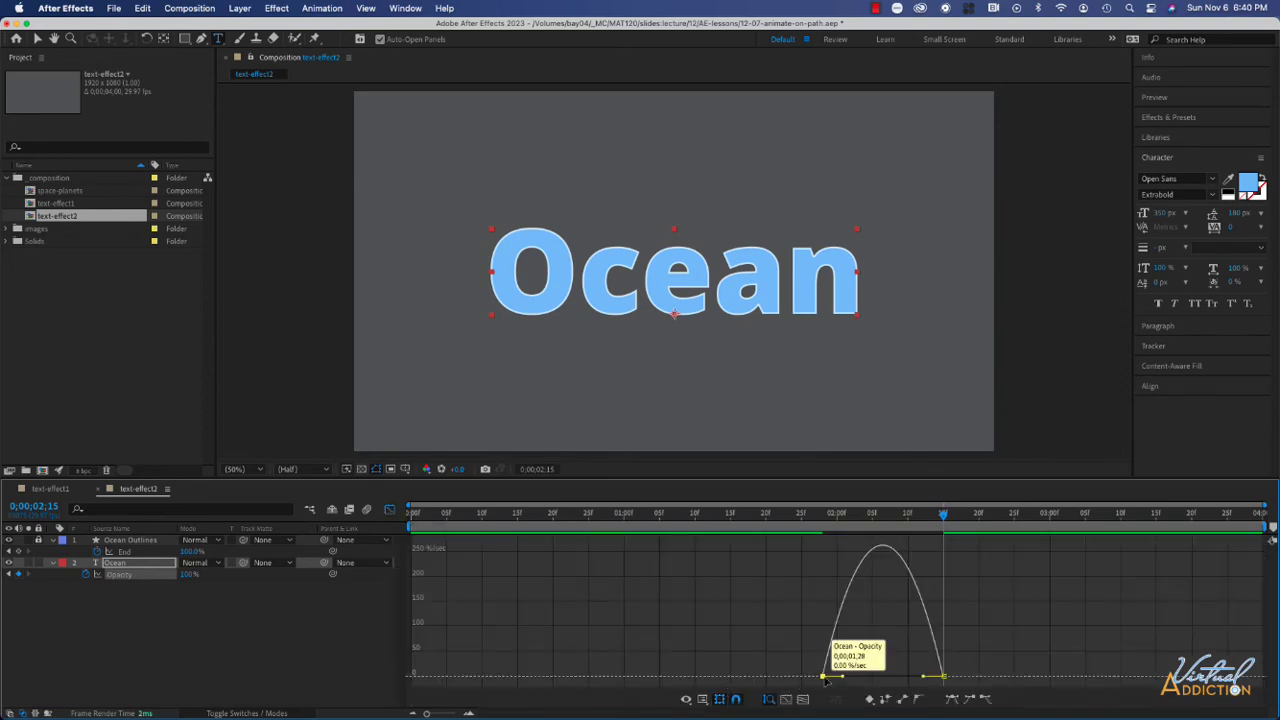
drag(851, 679, 885, 677)
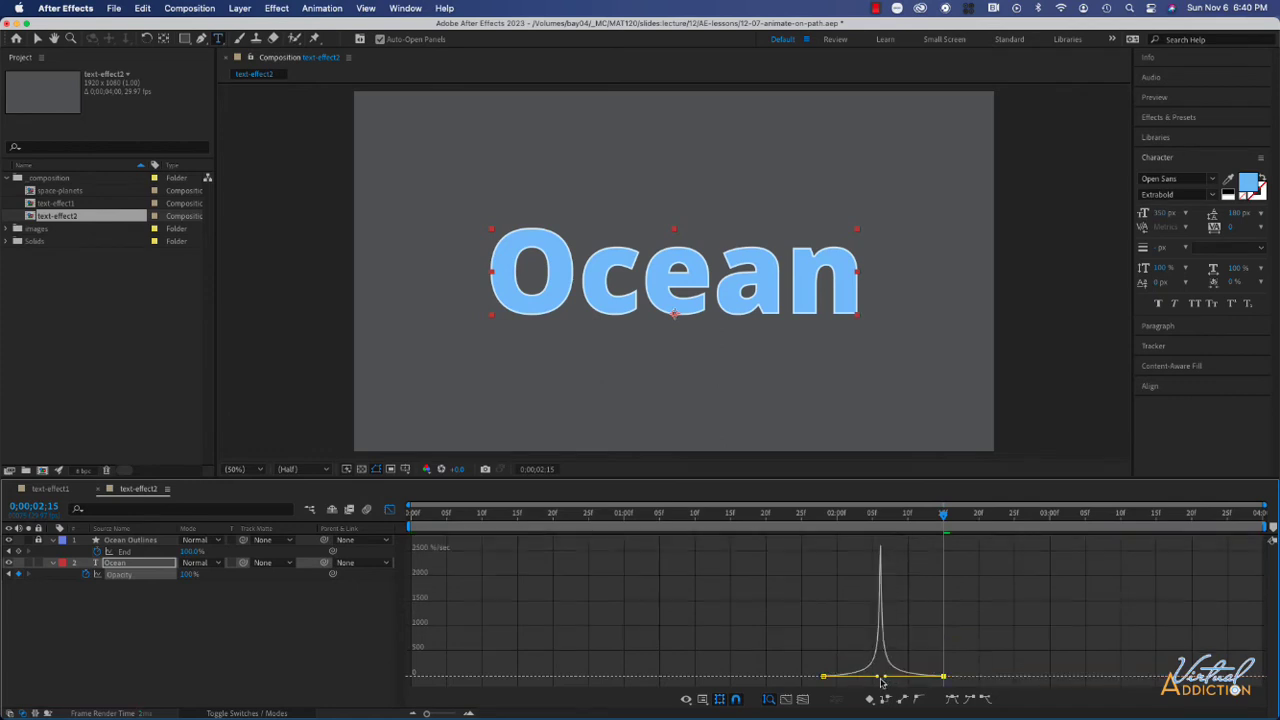
click(389, 509)
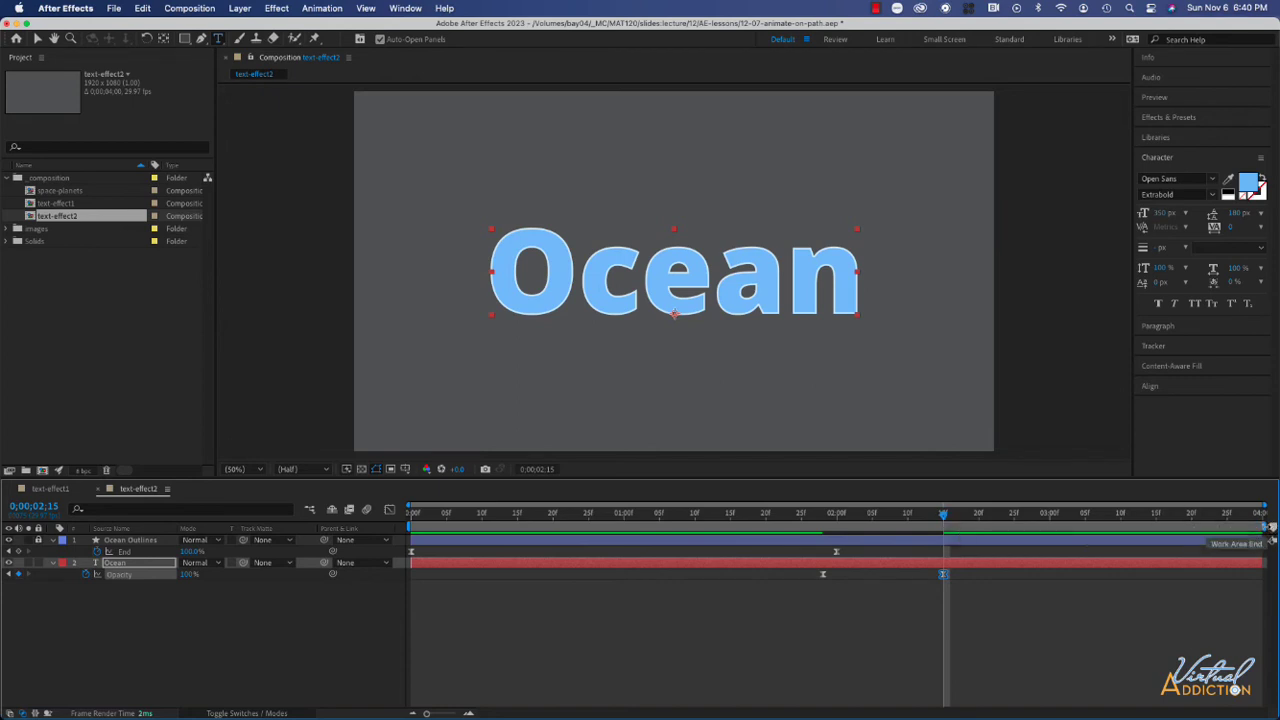
Shorten the work area to end at about 0;00;02;20 and preview the Ocean animation from the start.
drag(1271, 527, 983, 525)
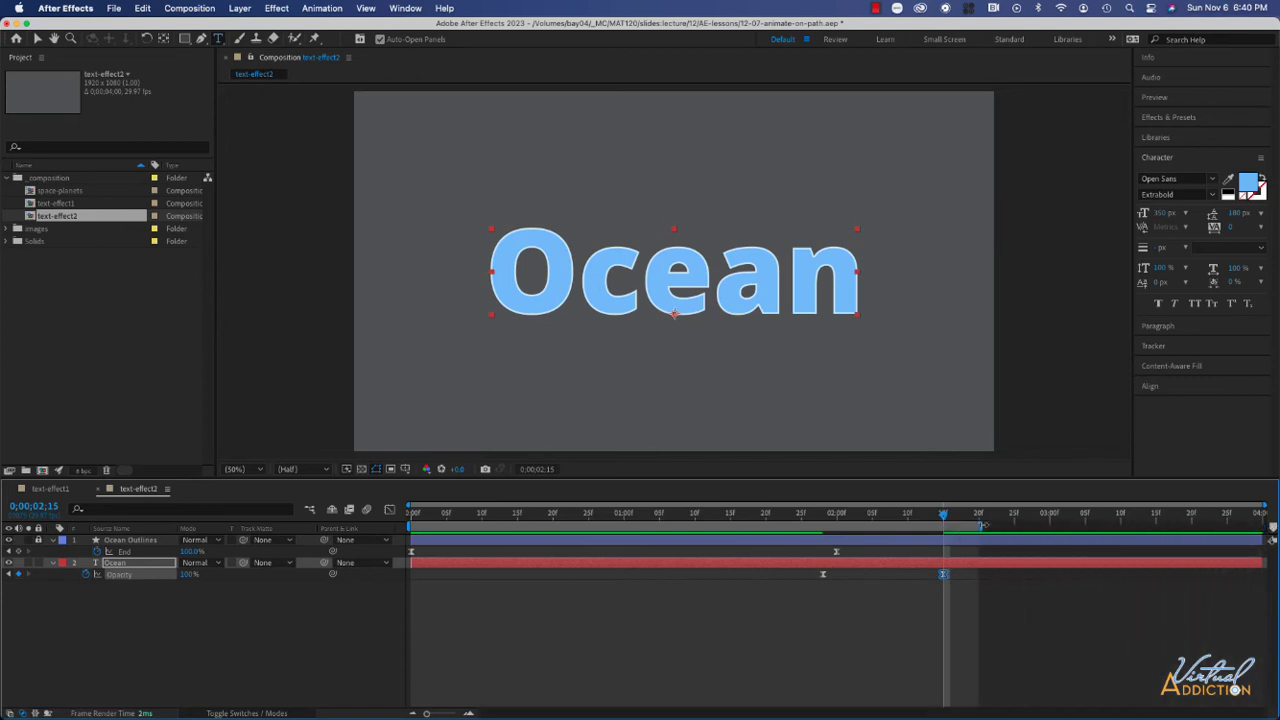
click(304, 607)
key(Home)
key(space)
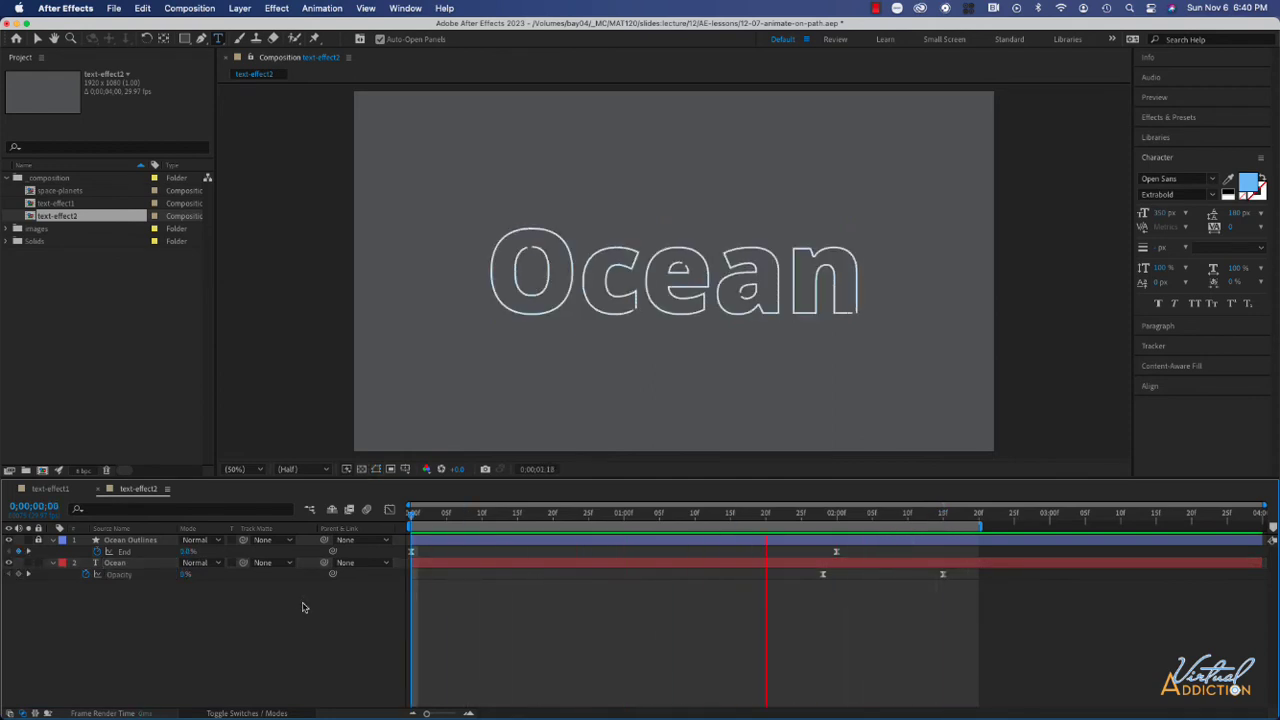
key(space)
key(space)
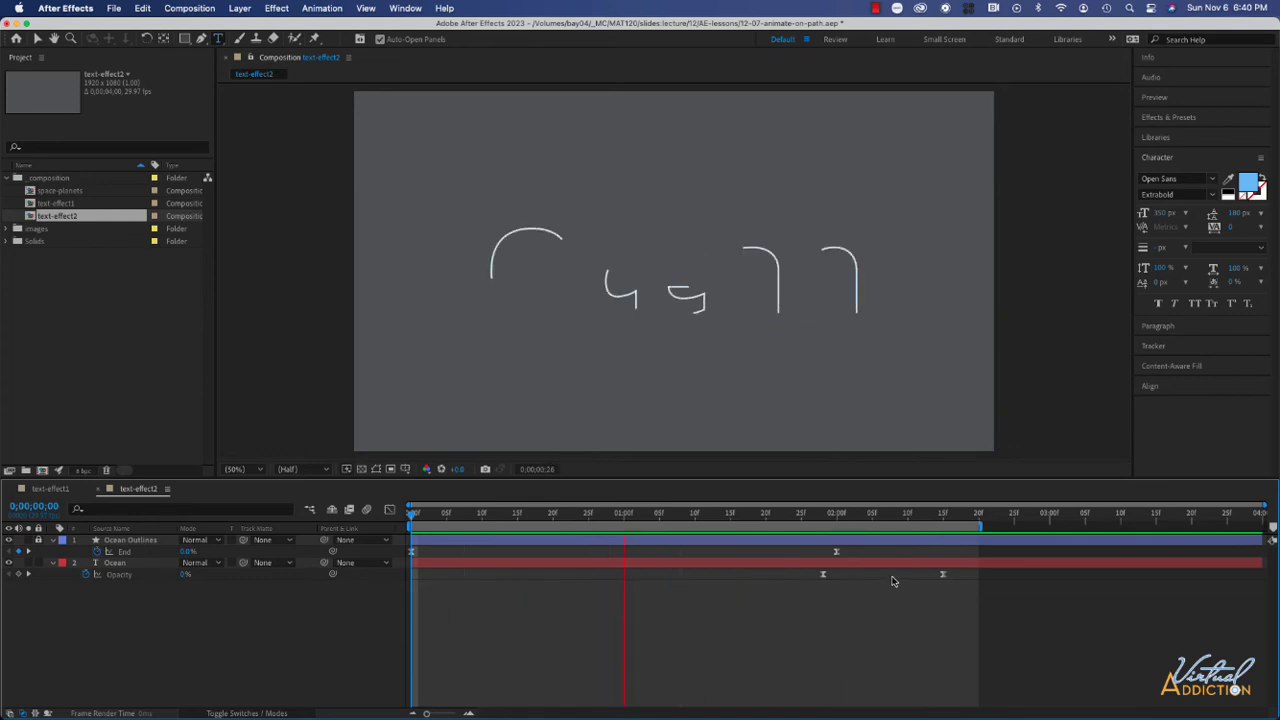
Create a new 1920x1080, 29.97 fps composition named bounce with a duration of 0;00;04;00.
click(175, 458)
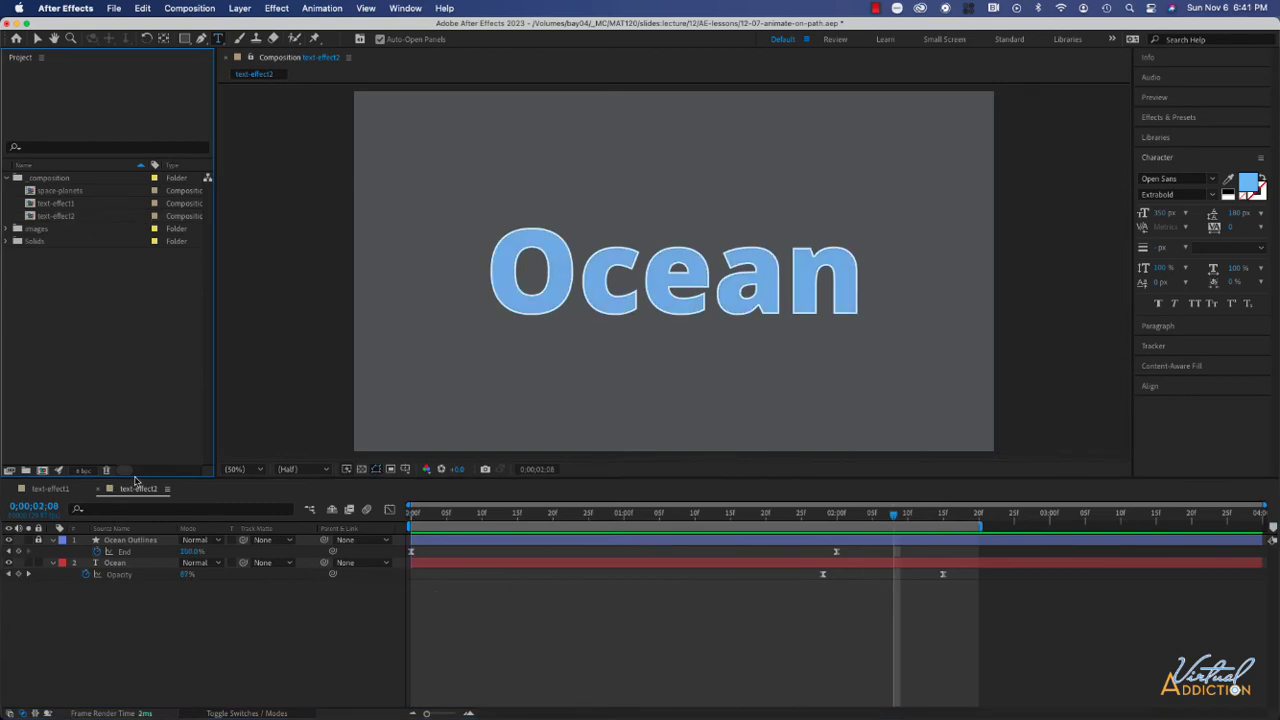
click(200, 8)
click(195, 33)
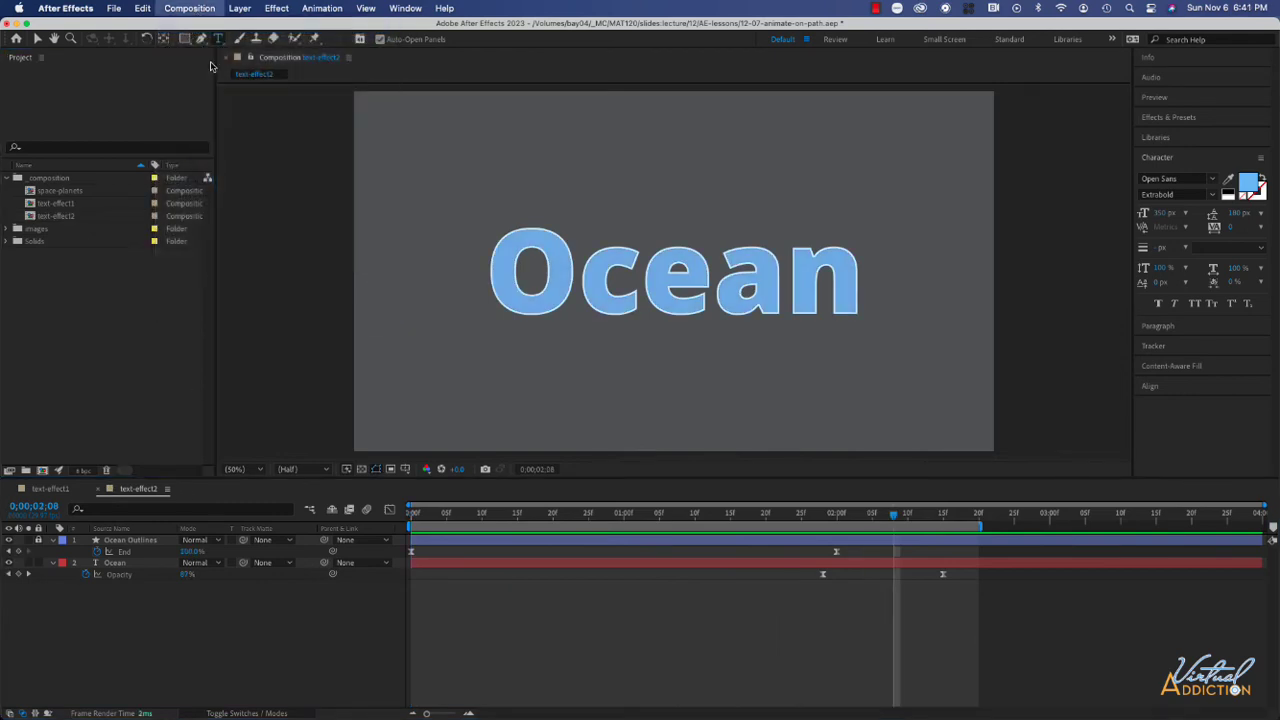
text(bounce)
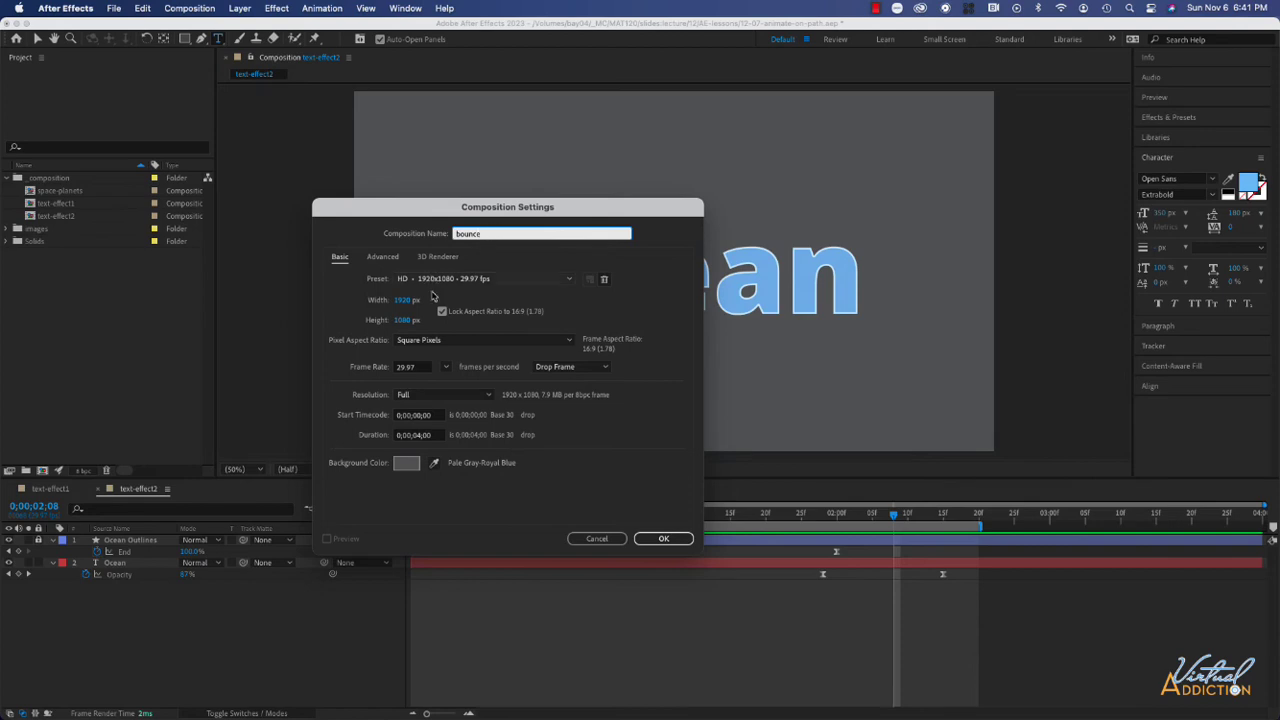
click(663, 538)
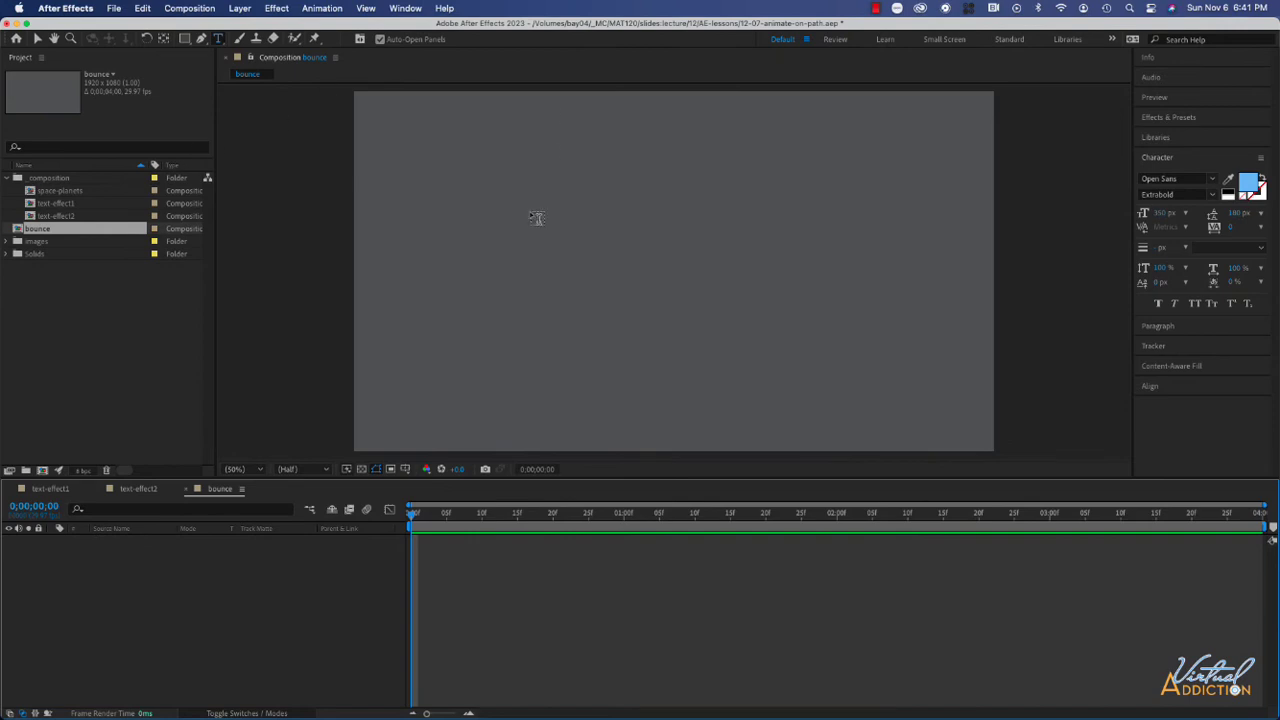
Add the text Bounce in Nunito Black and center it in the composition.
click(502, 250)
text(Bounce)
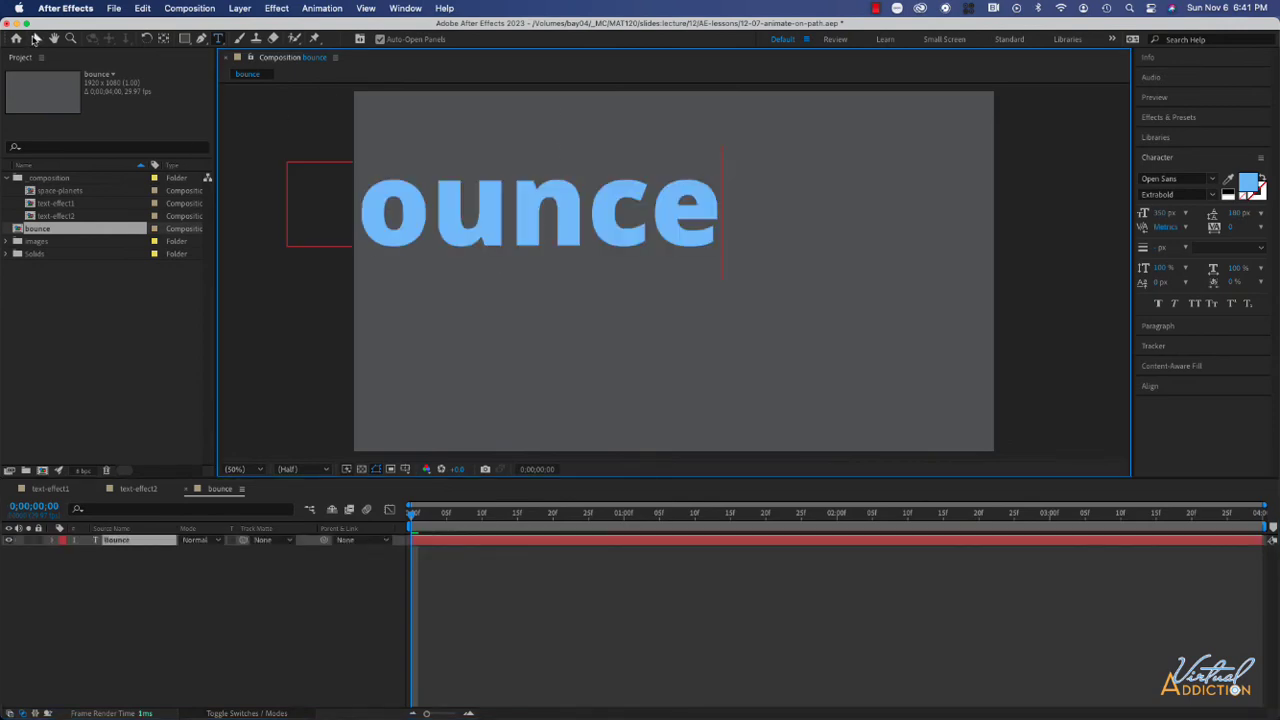
click(38, 40)
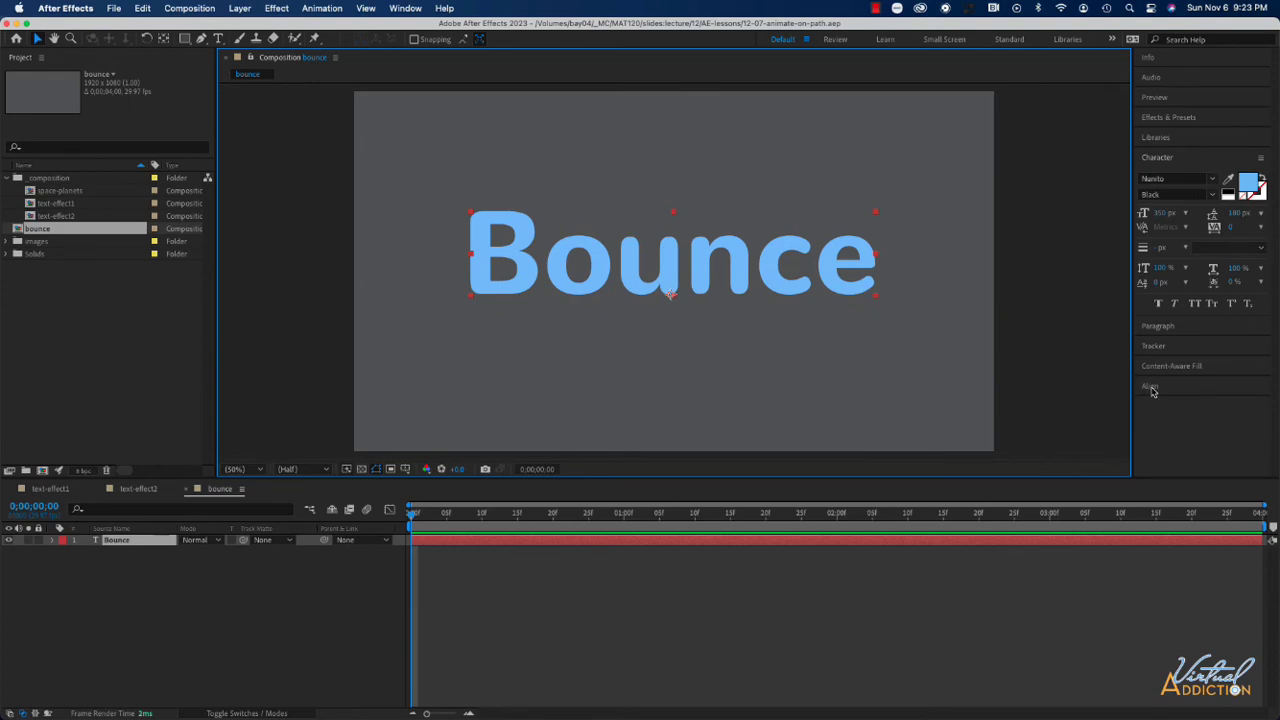
click(1152, 390)
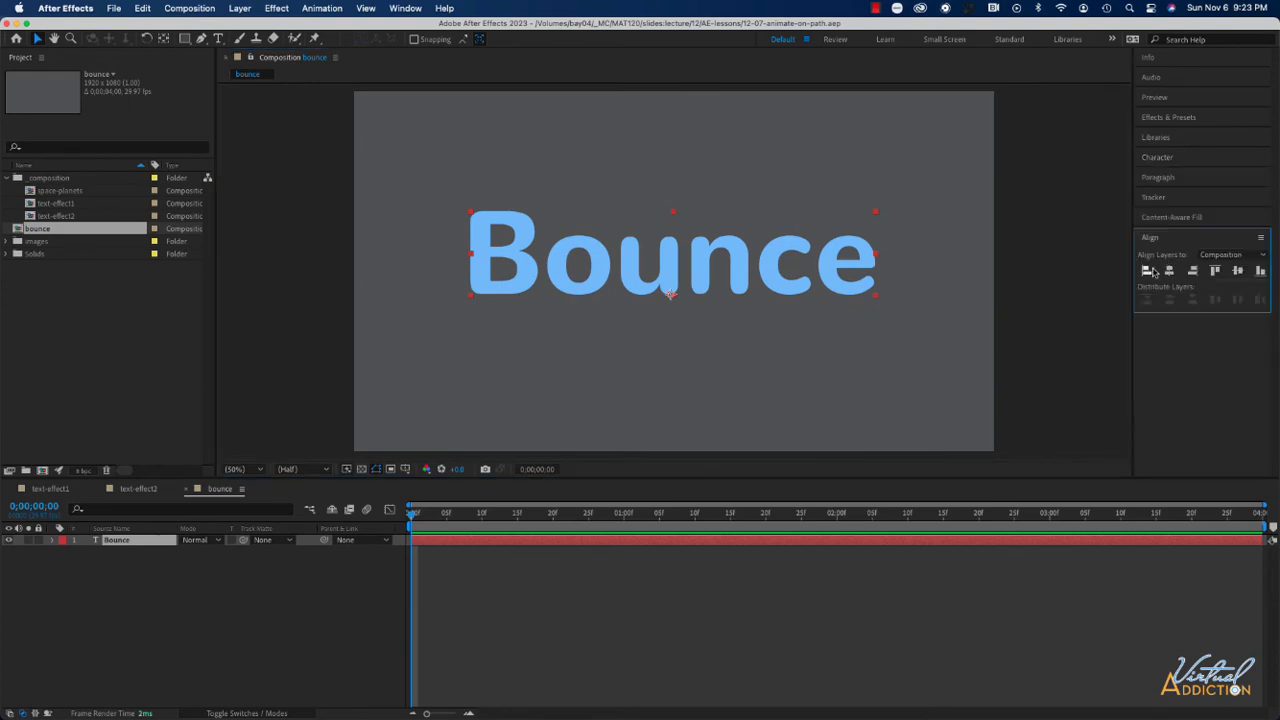
click(1169, 270)
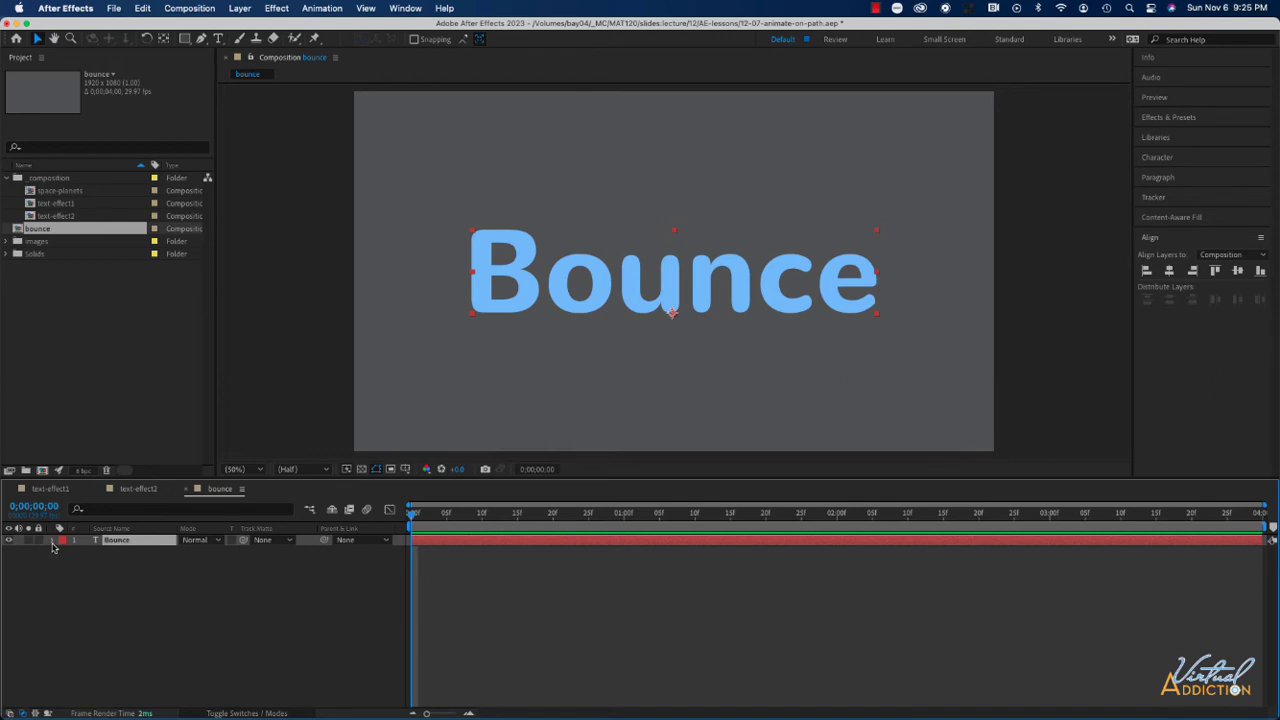
Add a Position text animator to the Bounce layer.
click(53, 542)
click(310, 552)
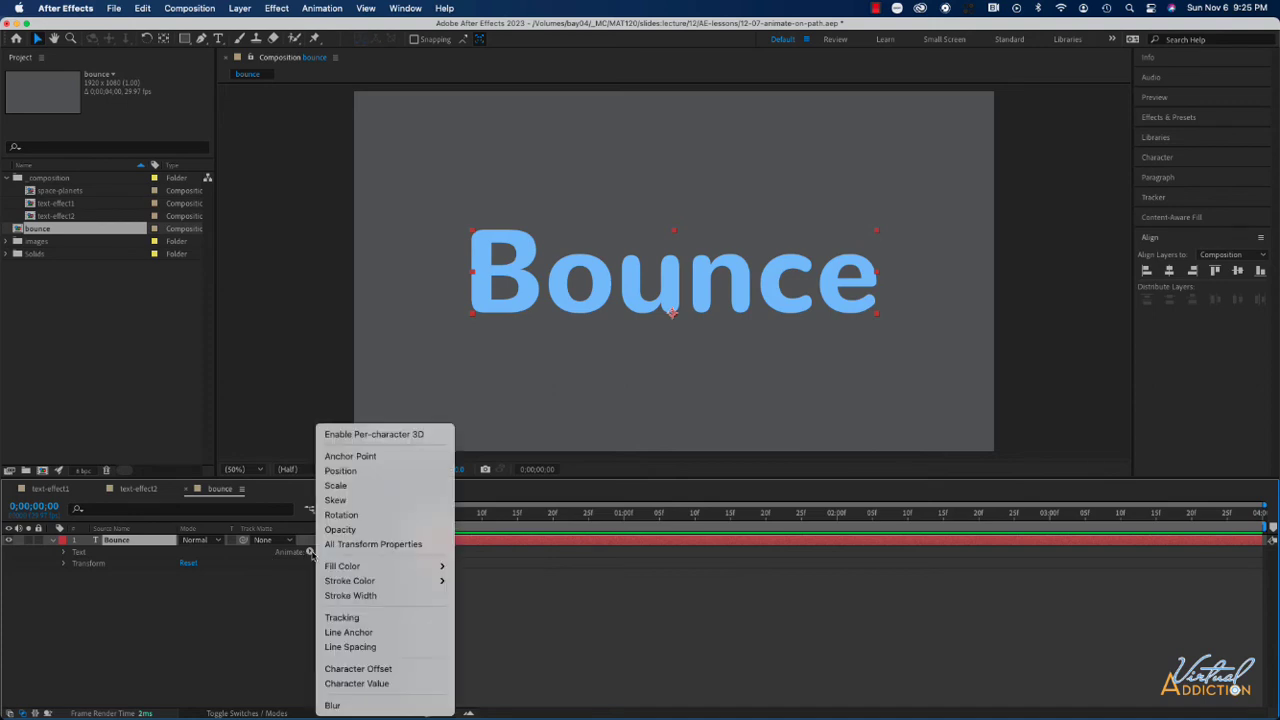
click(352, 471)
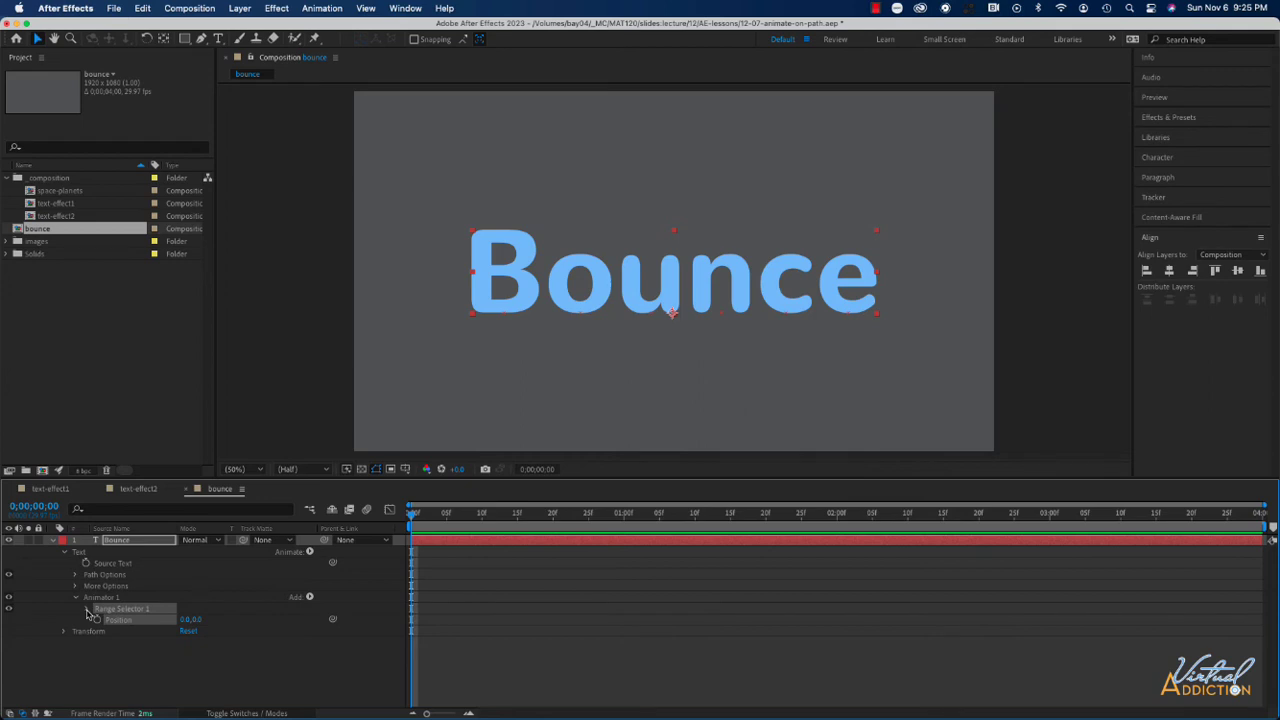
Set the range selector's advanced Shape option to Ramp Up and the animator's Position to 0.0, 500.0.
click(87, 609)
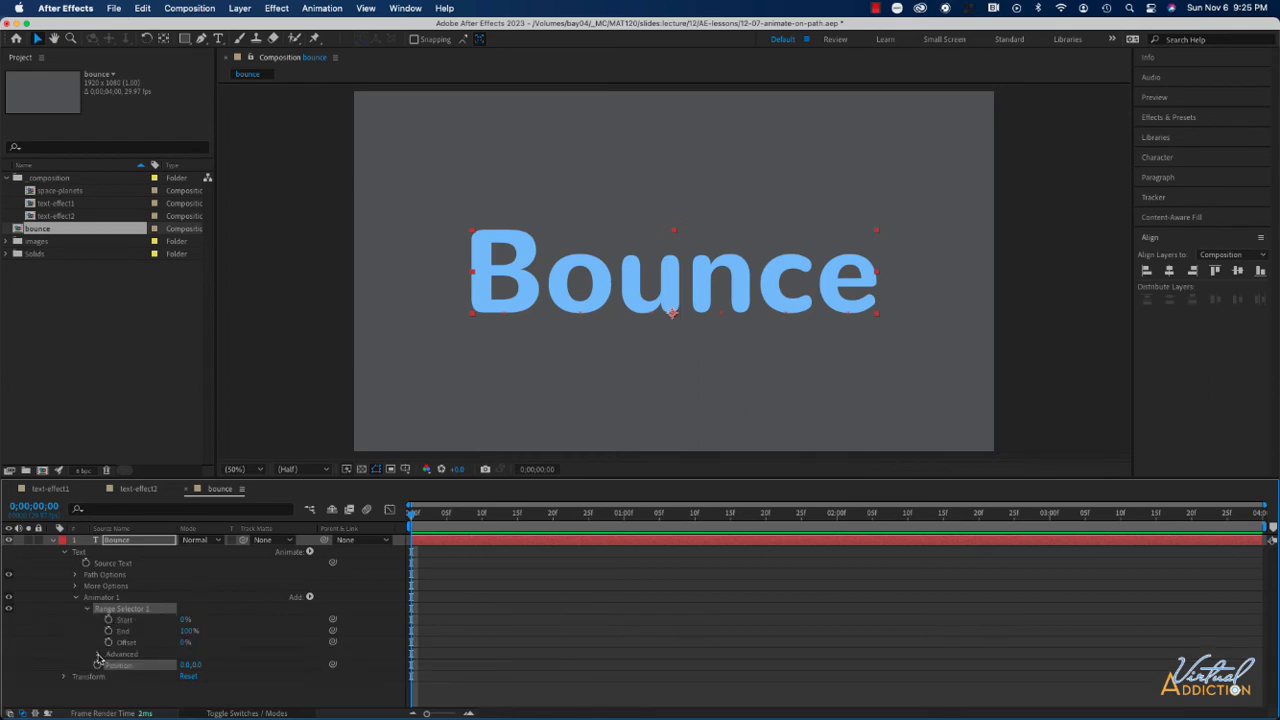
click(98, 656)
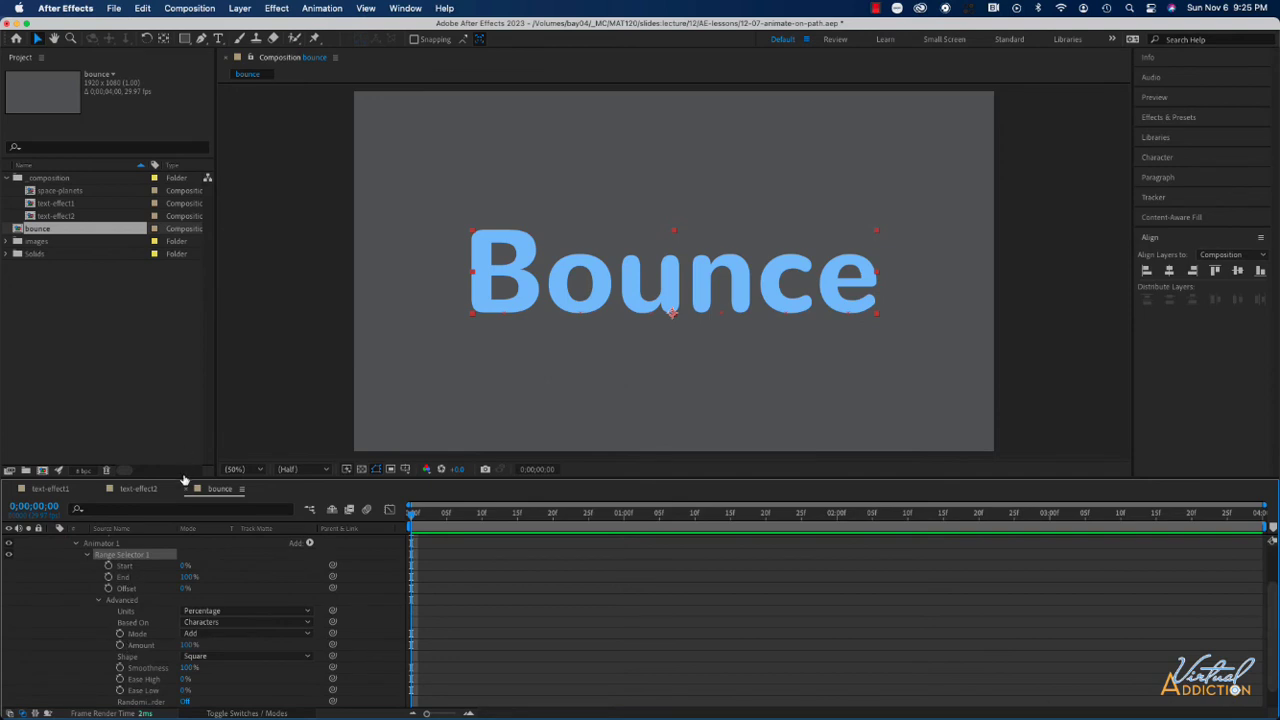
drag(184, 478, 186, 373)
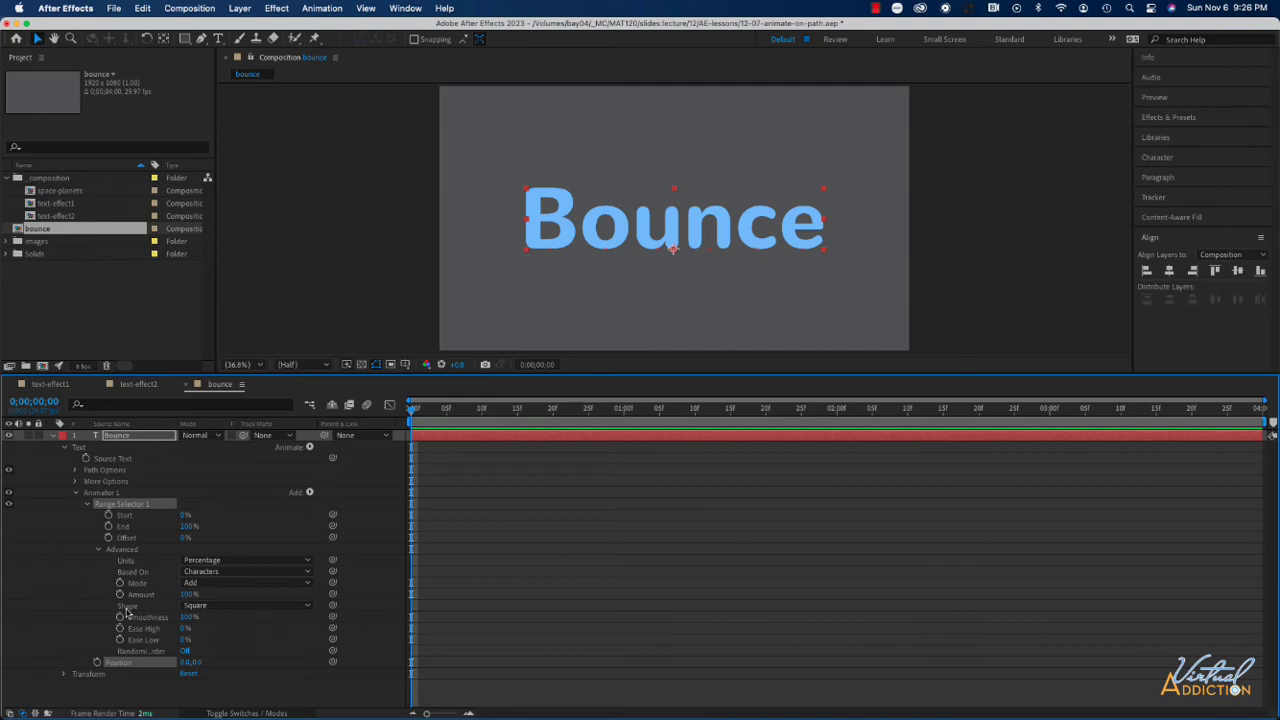
click(205, 607)
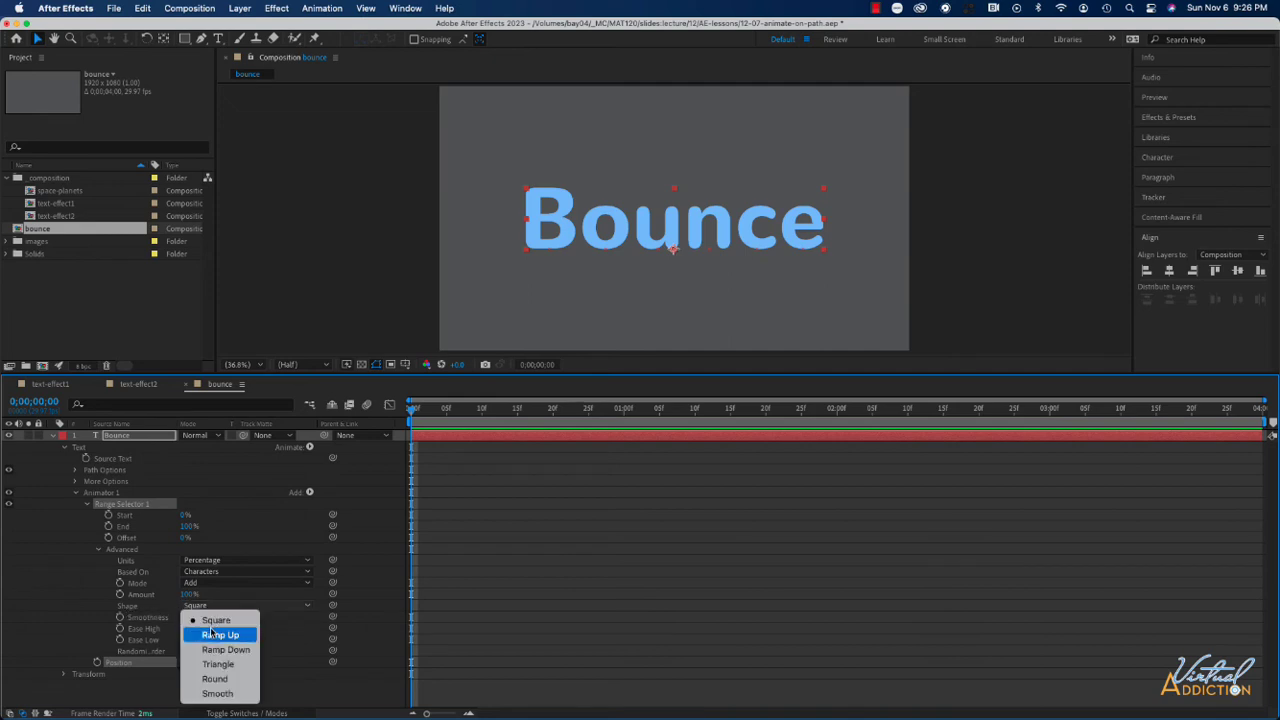
click(212, 634)
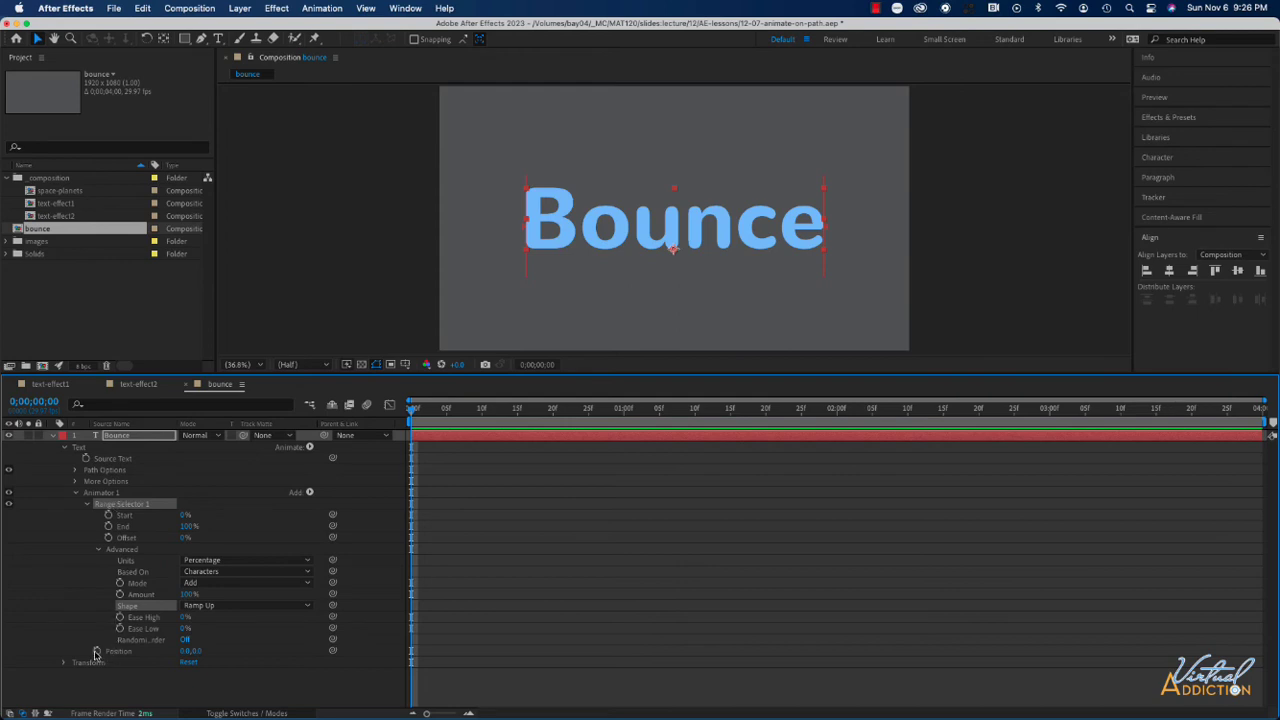
drag(195, 655, 540, 640)
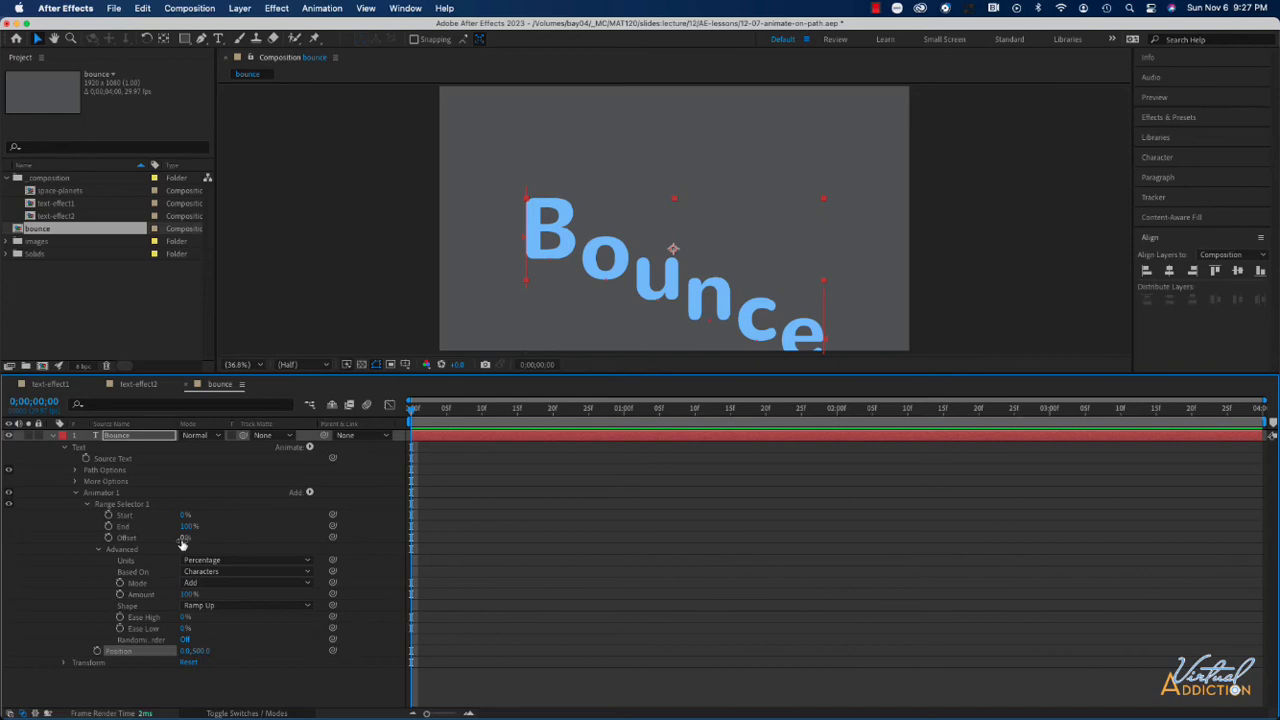
Keyframe the range selector's Offset from -100% at 0;00;00;00 to 100% at 0;00;02;00 and preview the animation.
drag(183, 543, 118, 543)
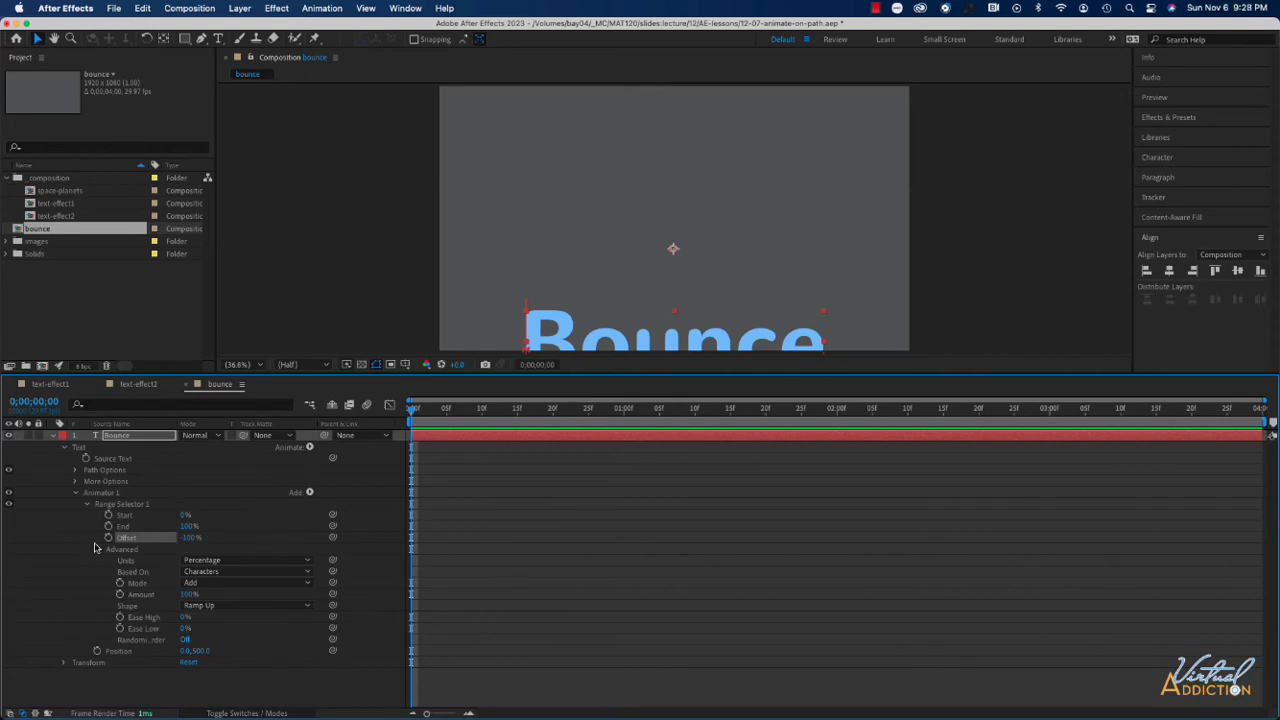
click(108, 538)
drag(411, 414, 838, 423)
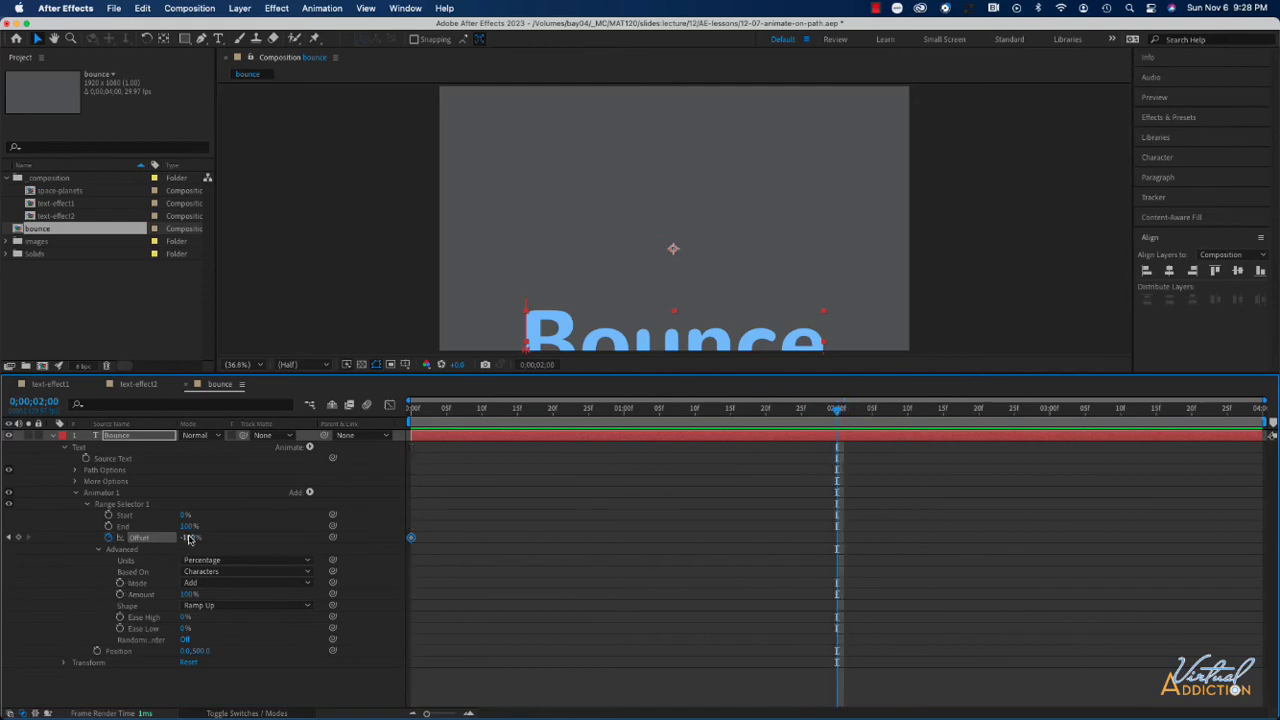
click(189, 538)
text(100)
key(Return)
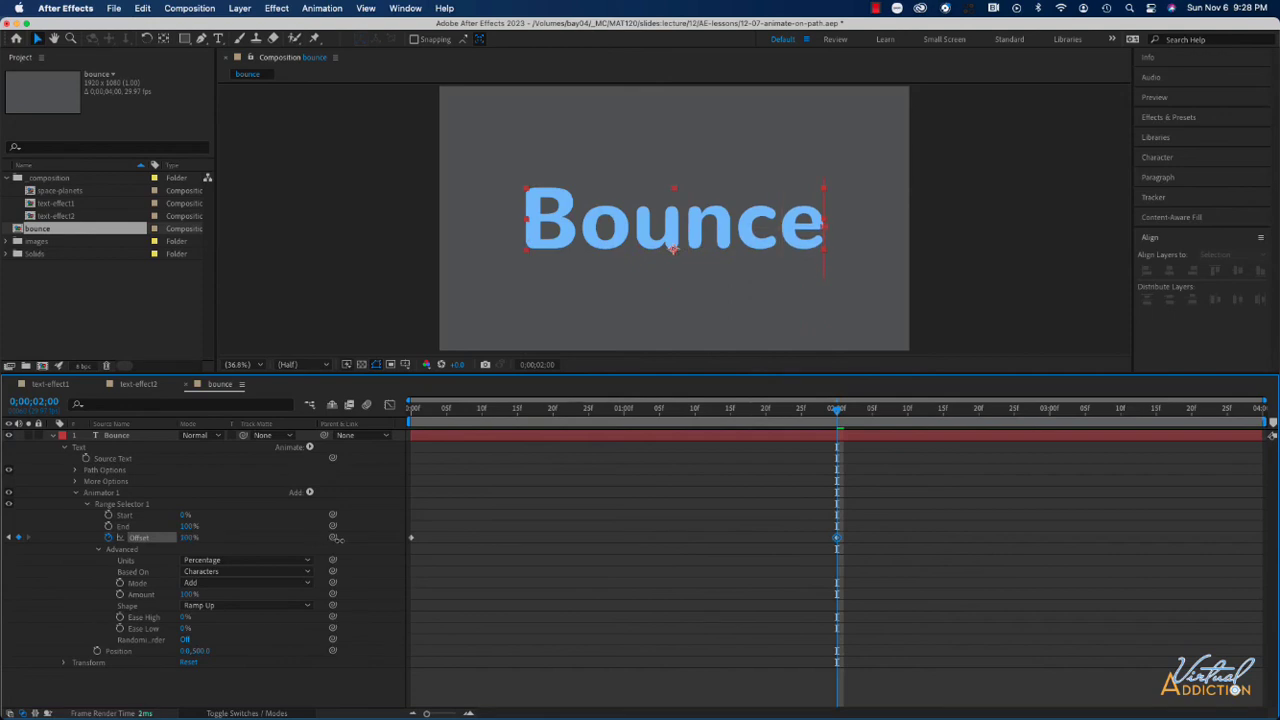
drag(838, 412, 410, 412)
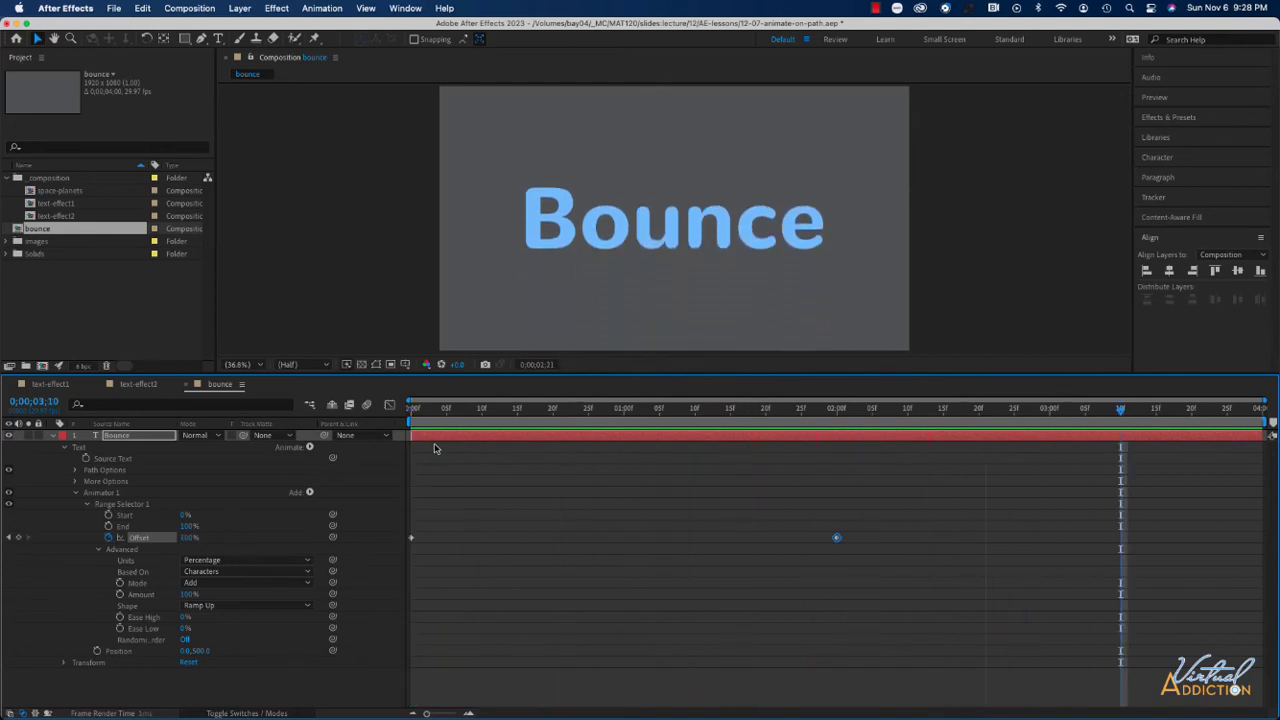
key(space)
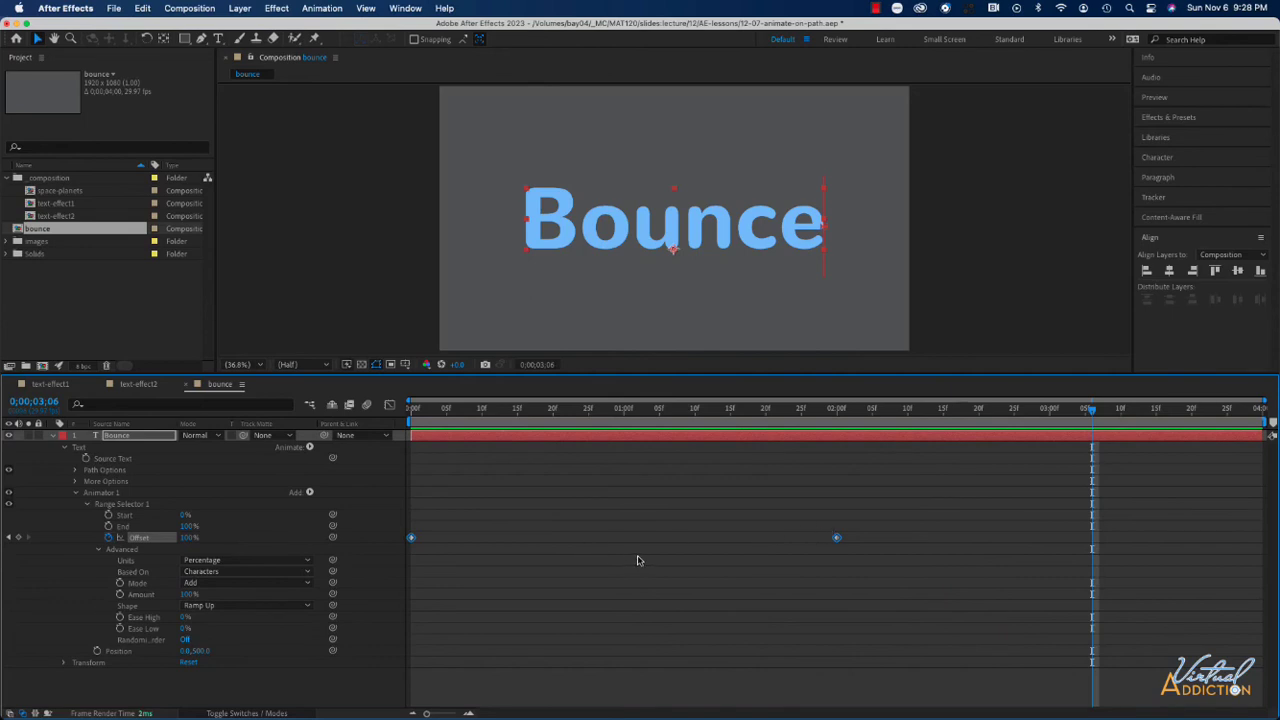
Apply Easy Ease to both Offset keyframes and preview the motion from the start.
right_click(410, 537)
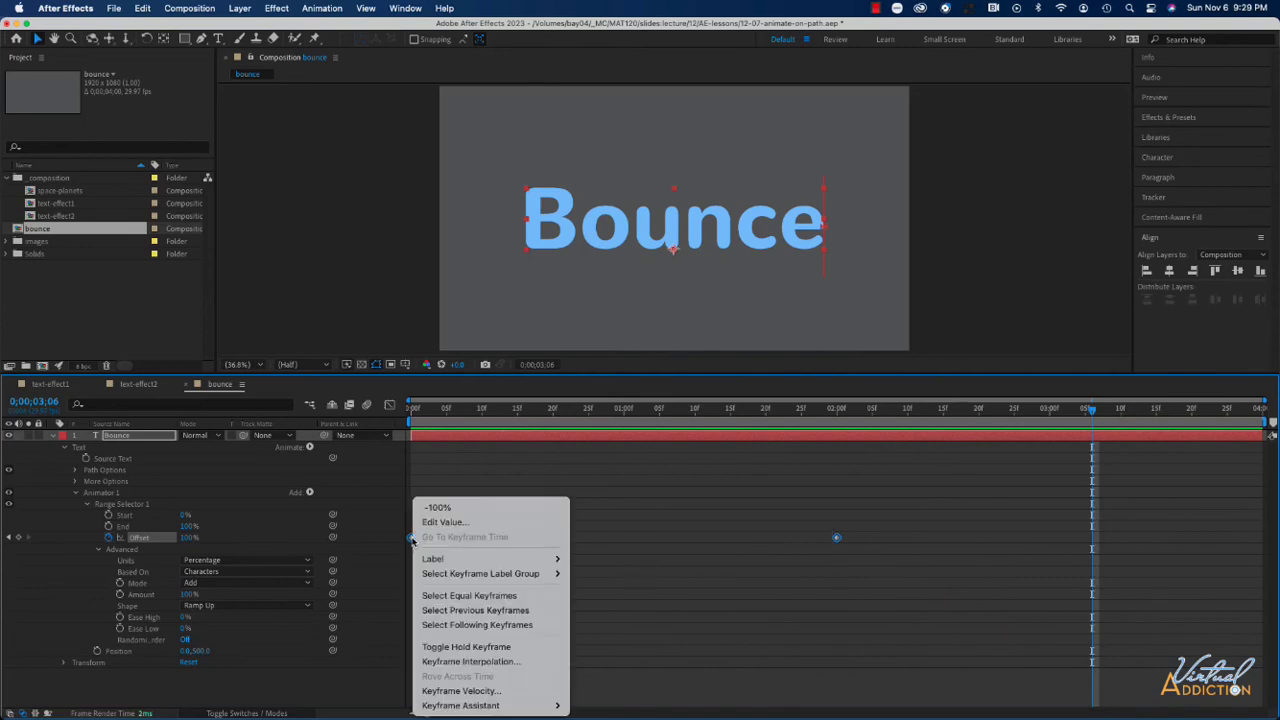
mouse_move(502, 707)
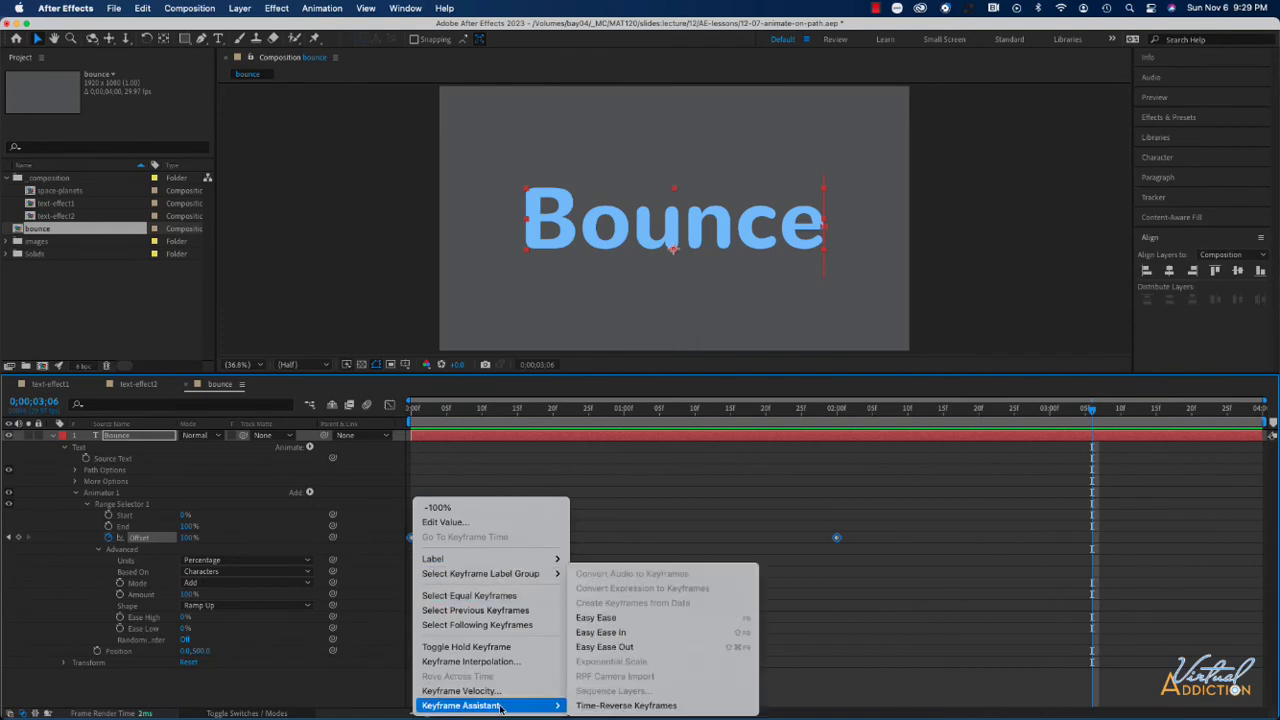
click(648, 620)
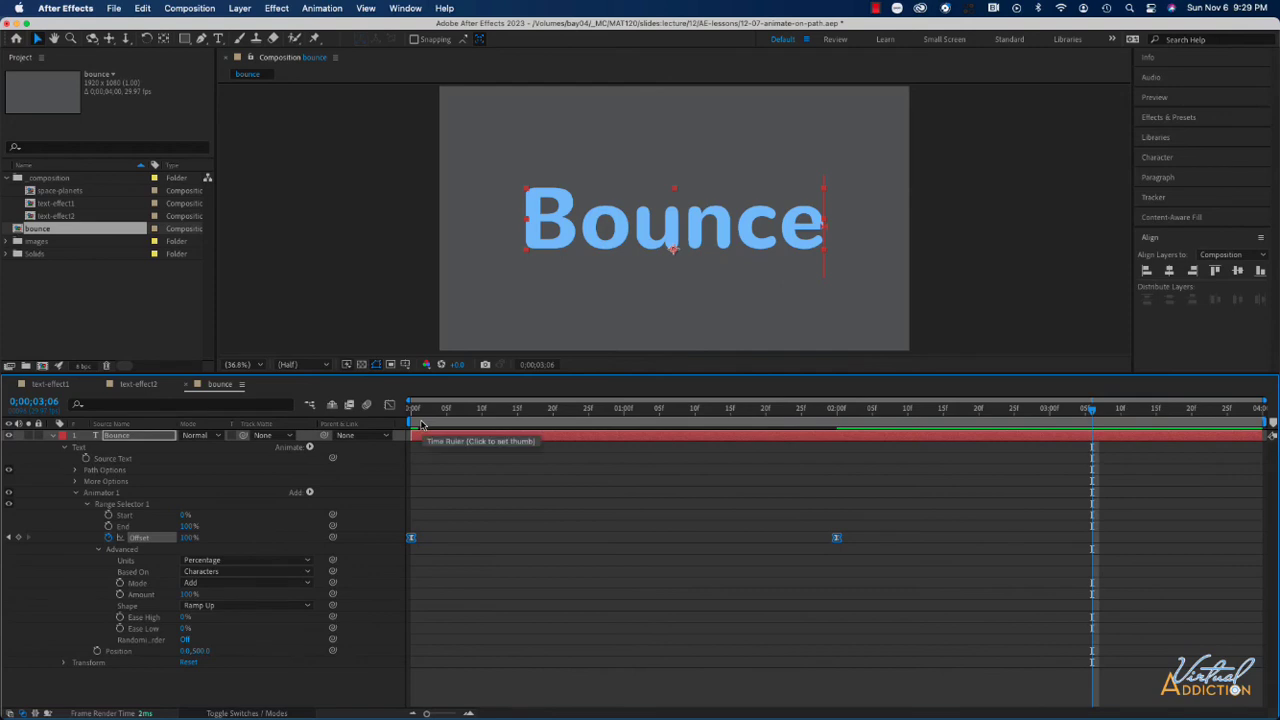
key(Home)
key(space)
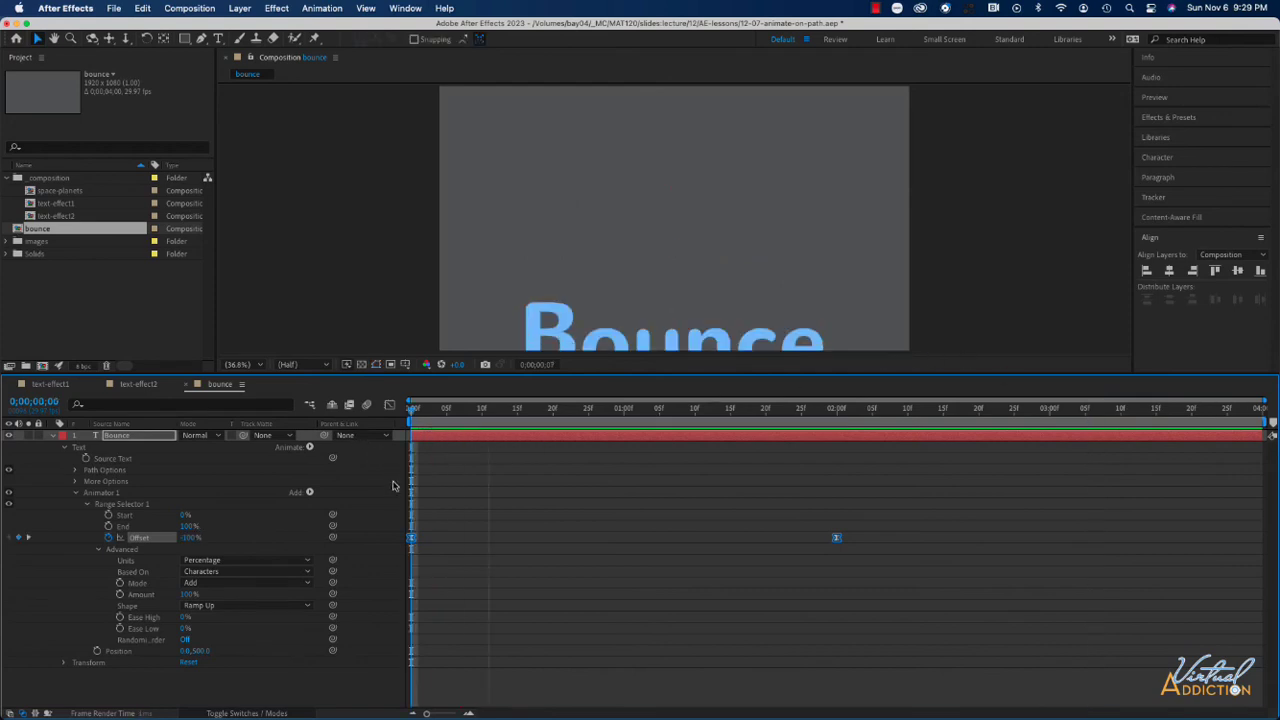
key(space)
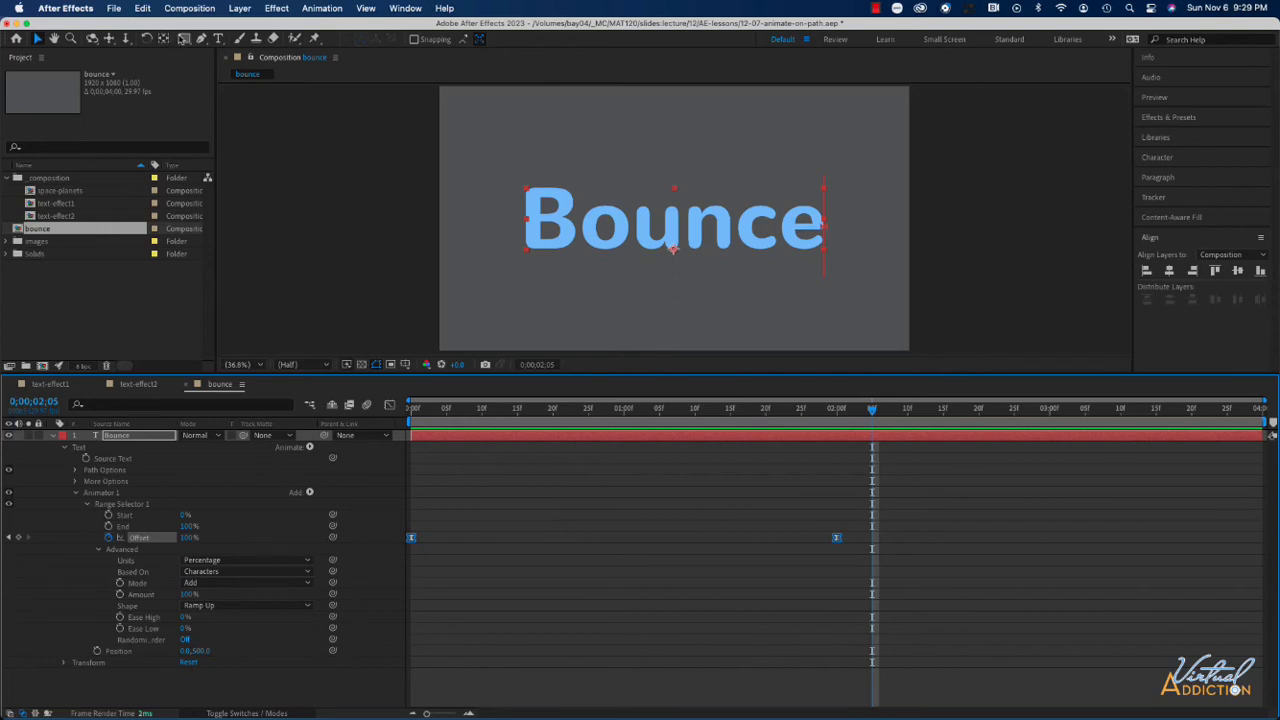
Draw a rectangular mask closely around the Bounce text and preview the letters rising inside it.
click(184, 38)
mouse_move(515, 178)
mouse_down()
mouse_move(849, 262)
mouse_move(832, 256)
mouse_up()
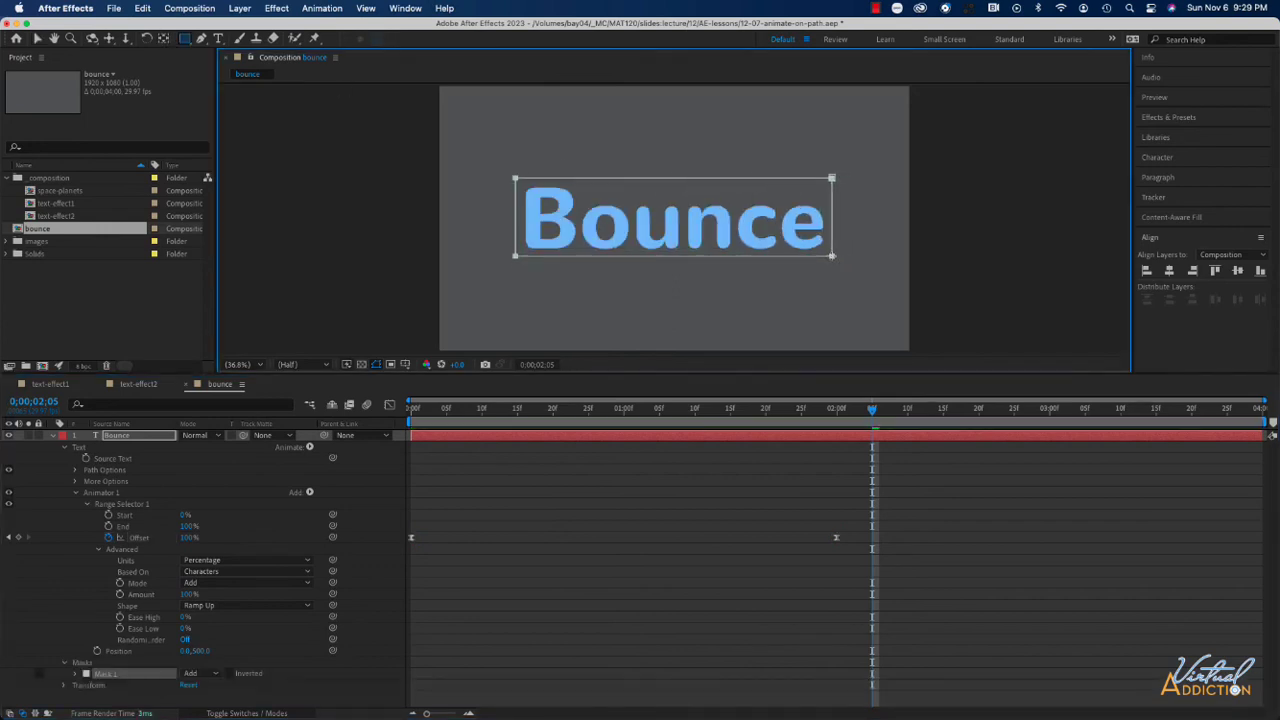
key(space)
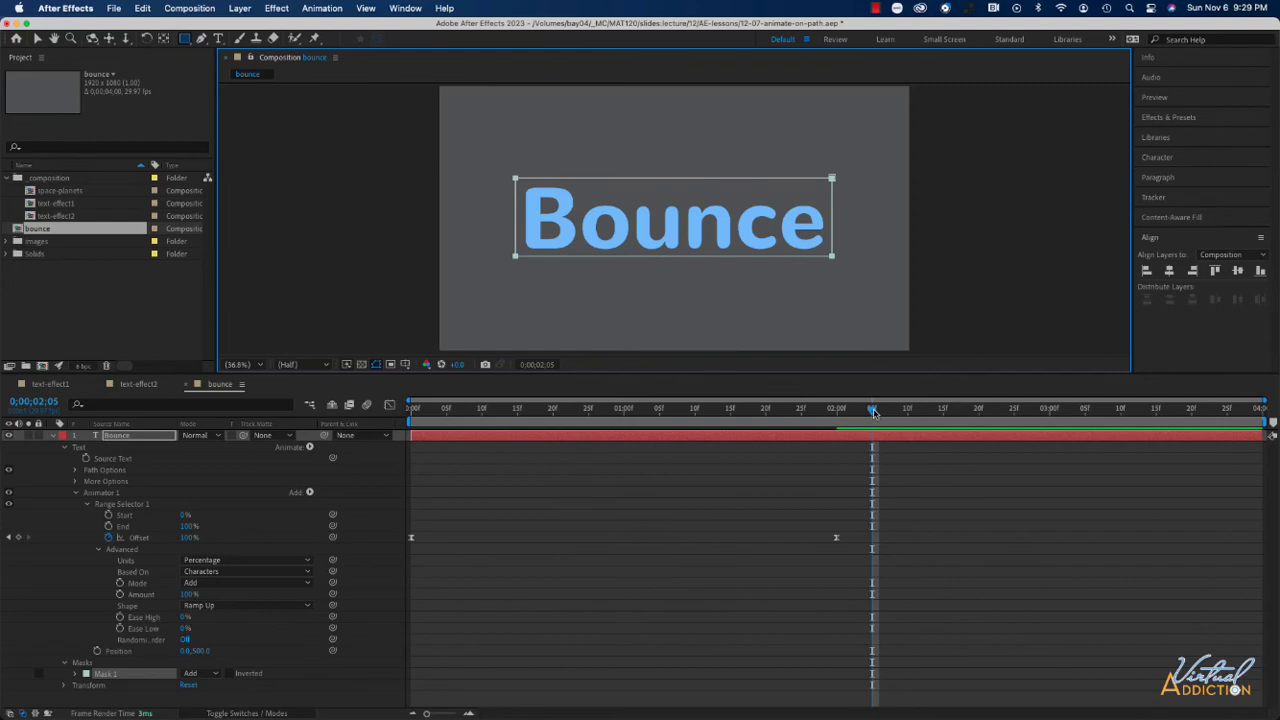
key(space)
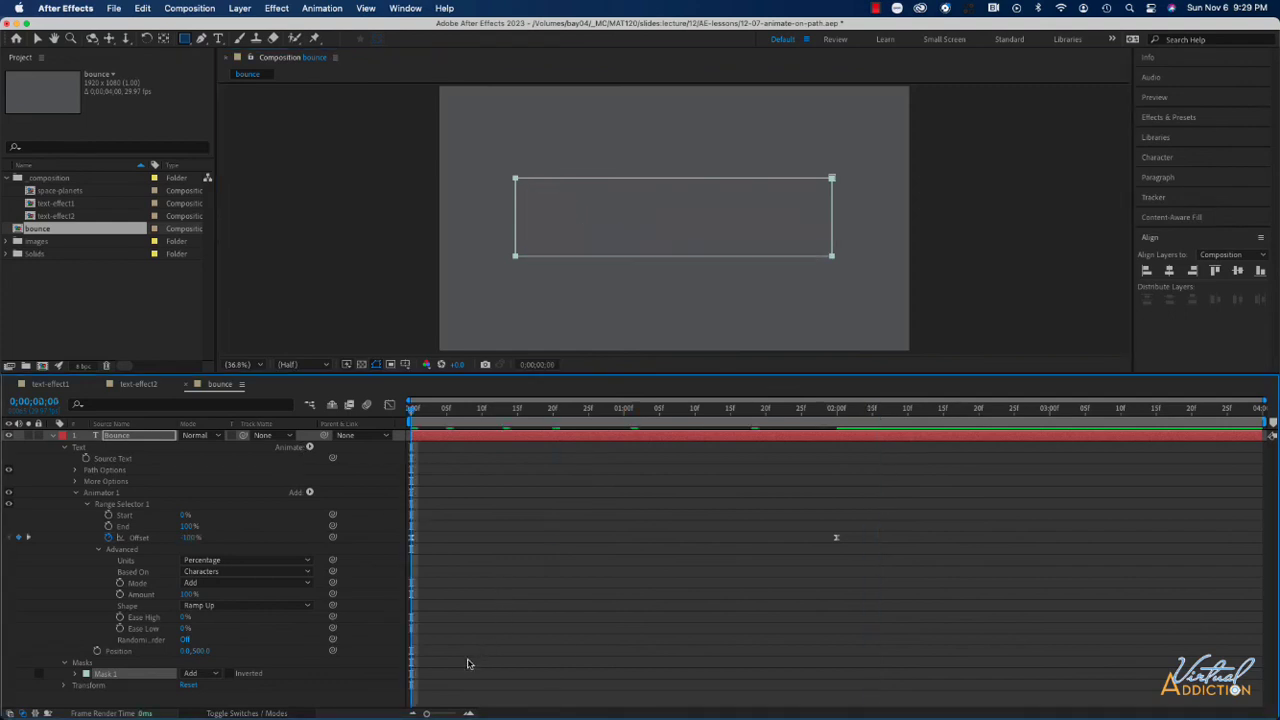
key(space)
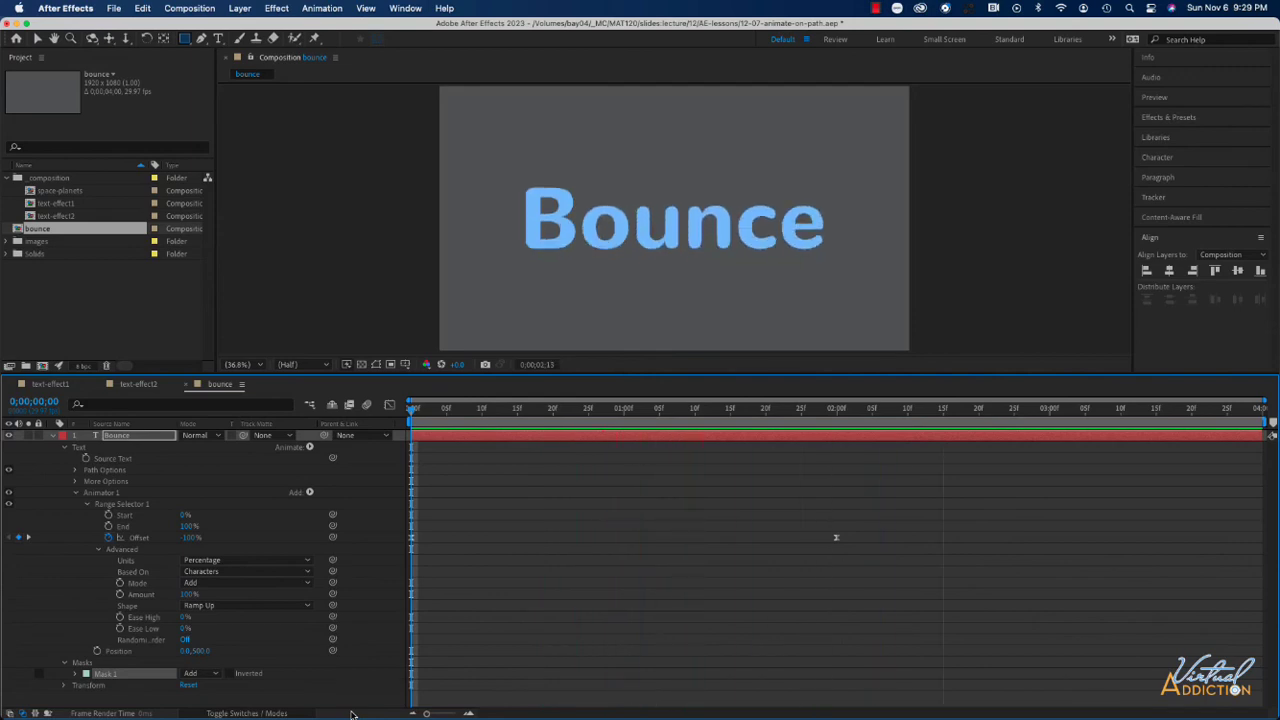
key(space)
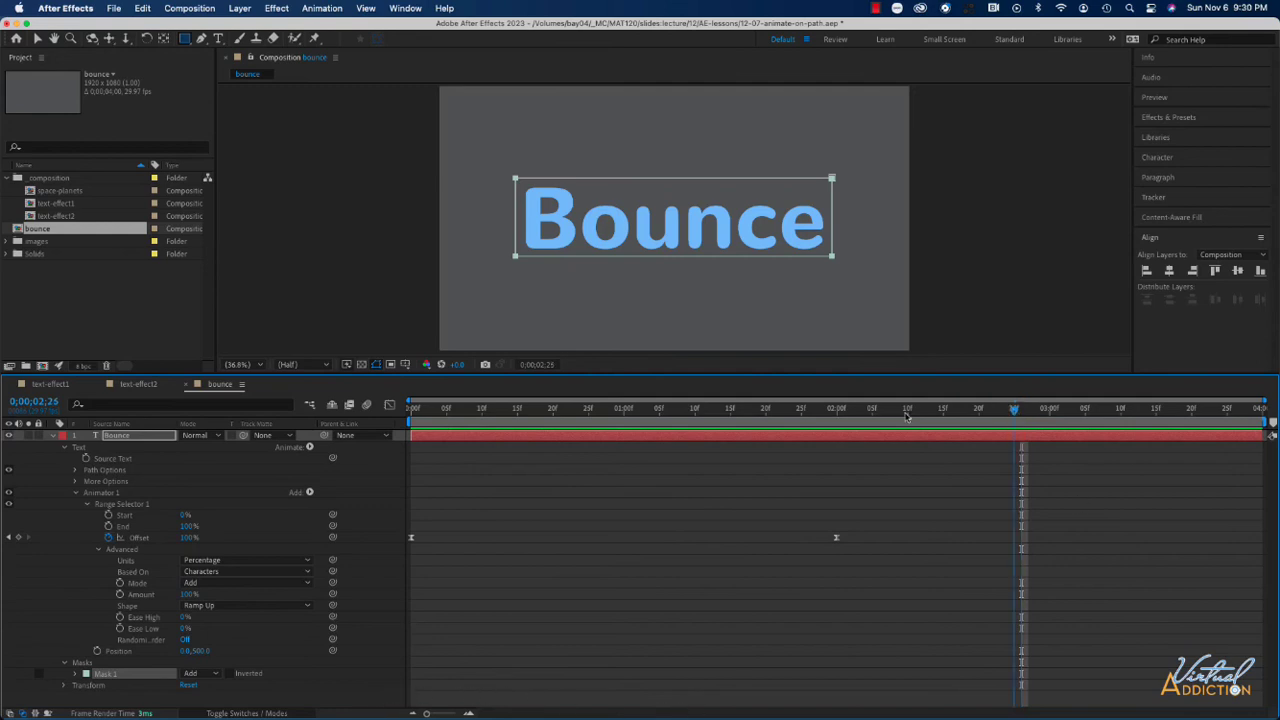
key(Home)
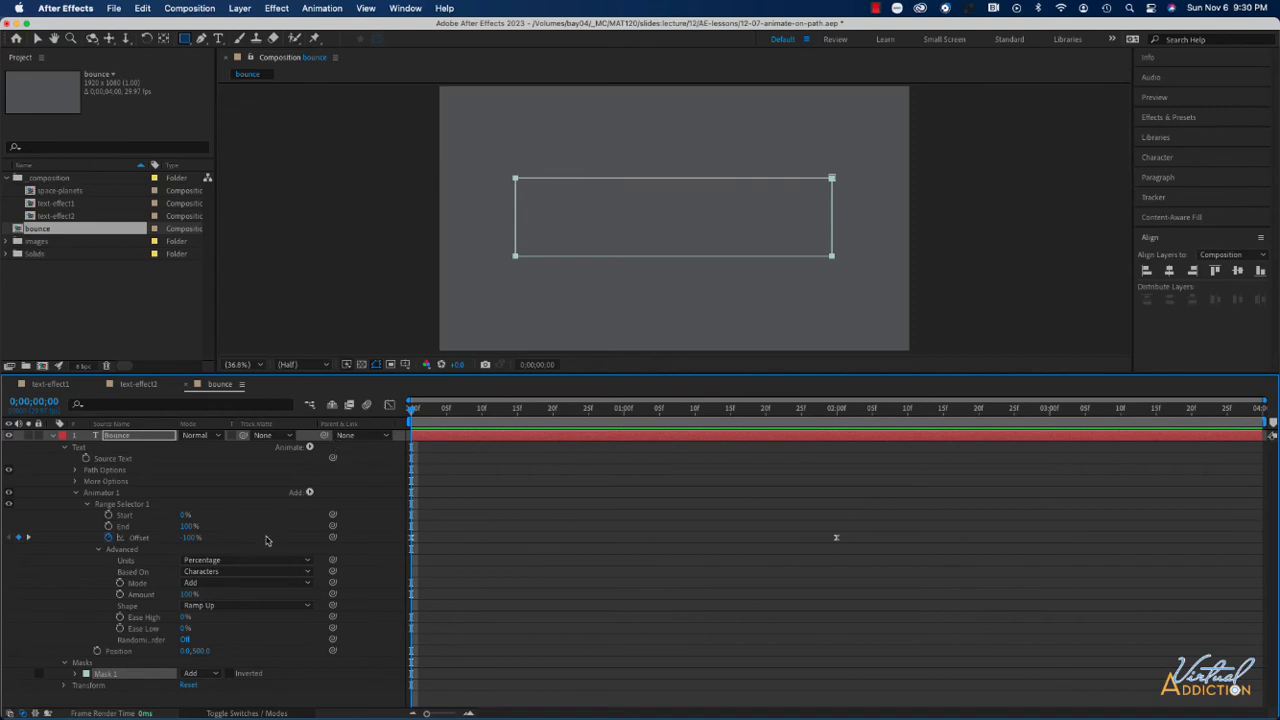
Add a Rotation property to the Bounce layer's Animator 1 and set it to 1x+111.0°.
click(75, 493)
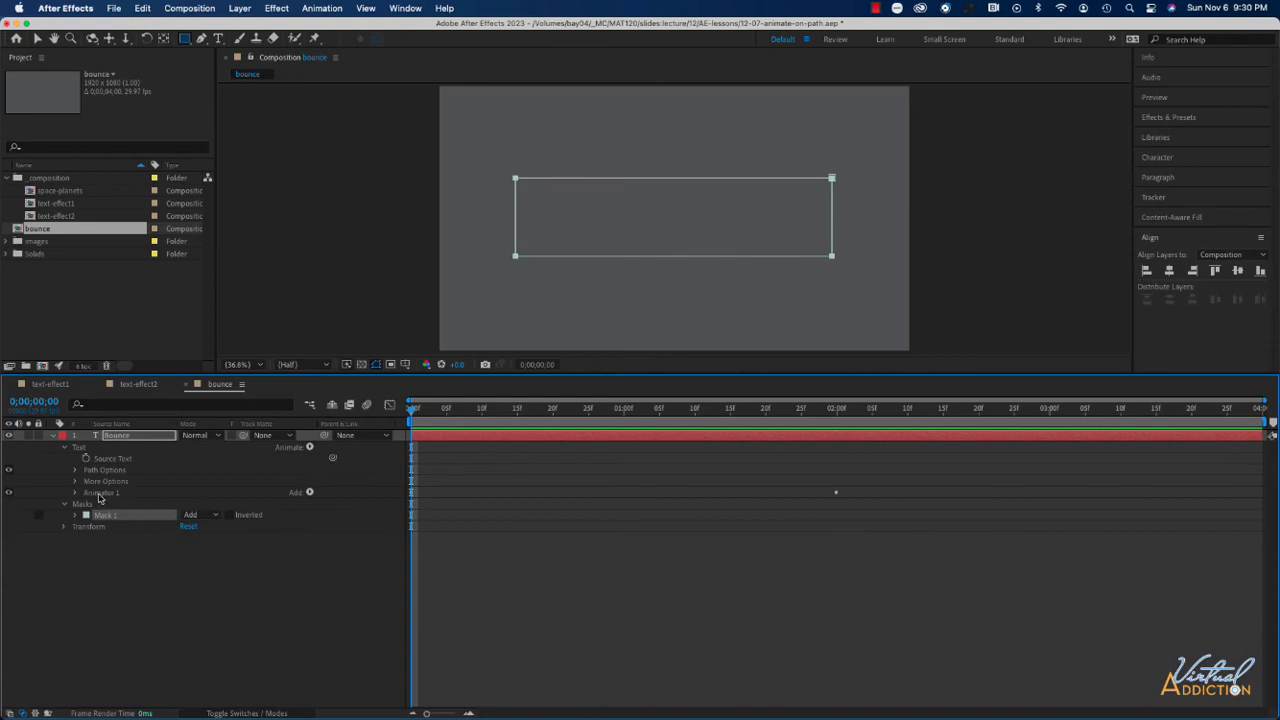
click(309, 493)
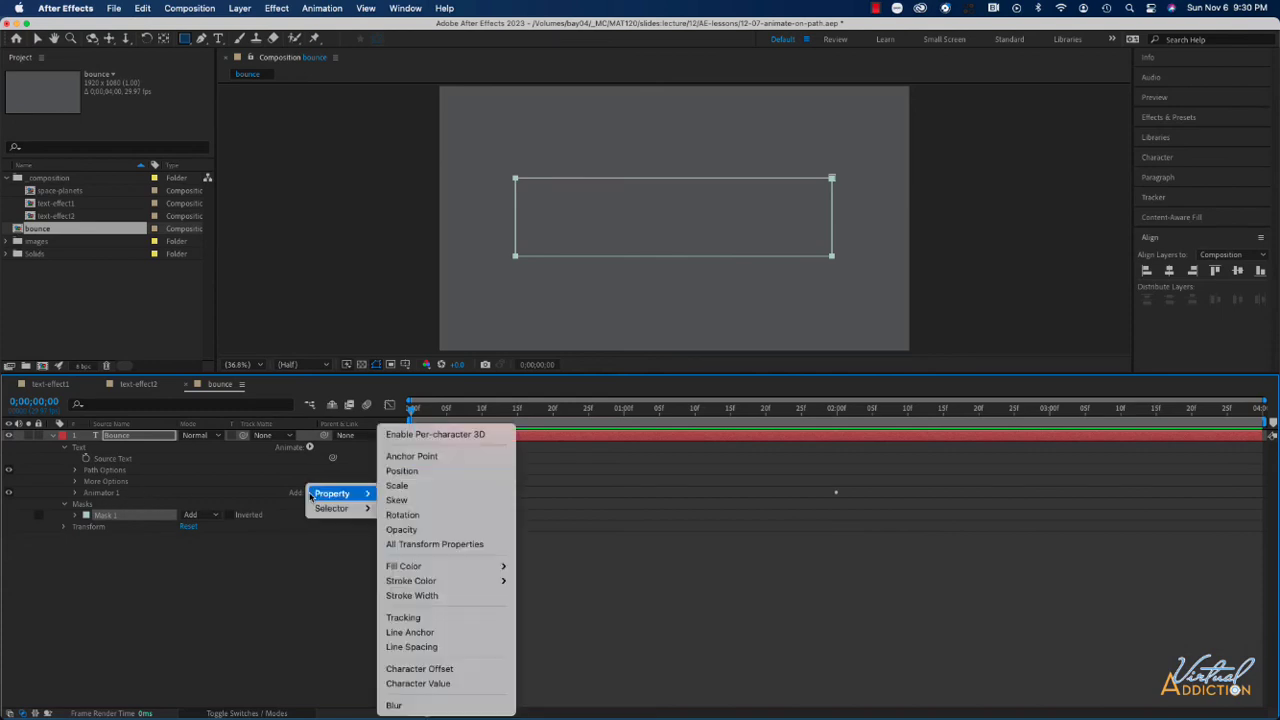
click(415, 515)
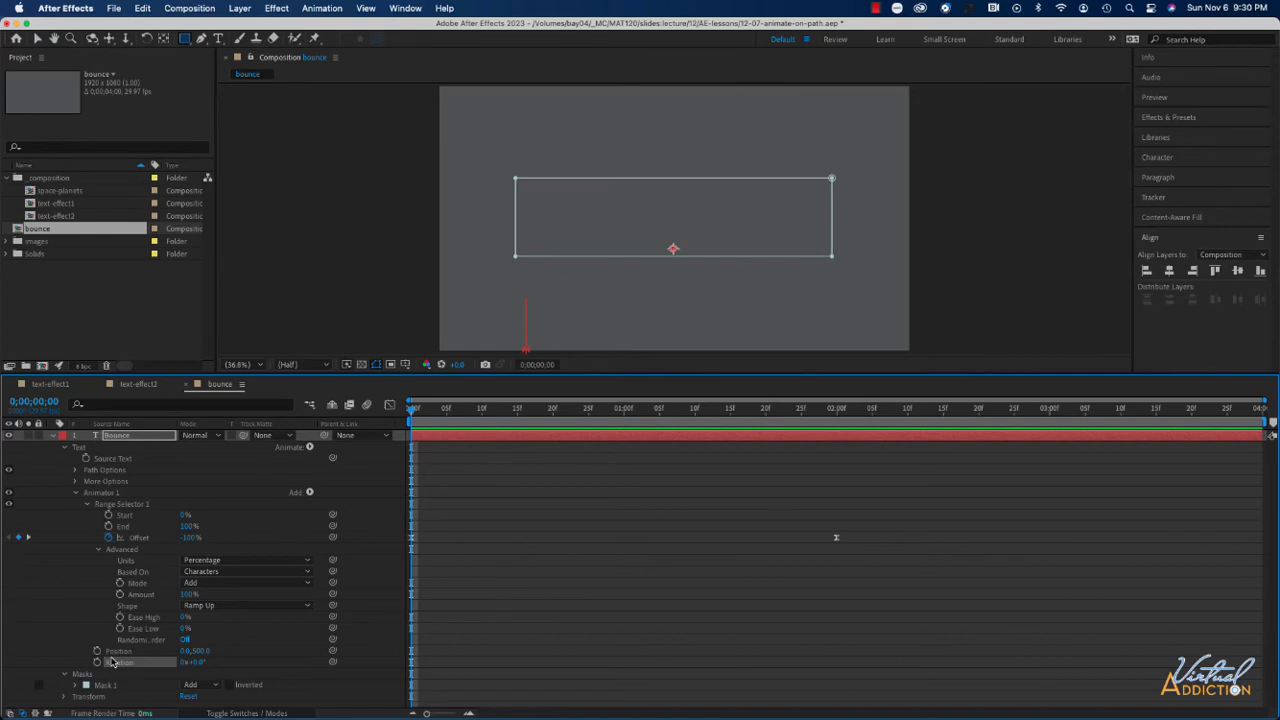
click(98, 551)
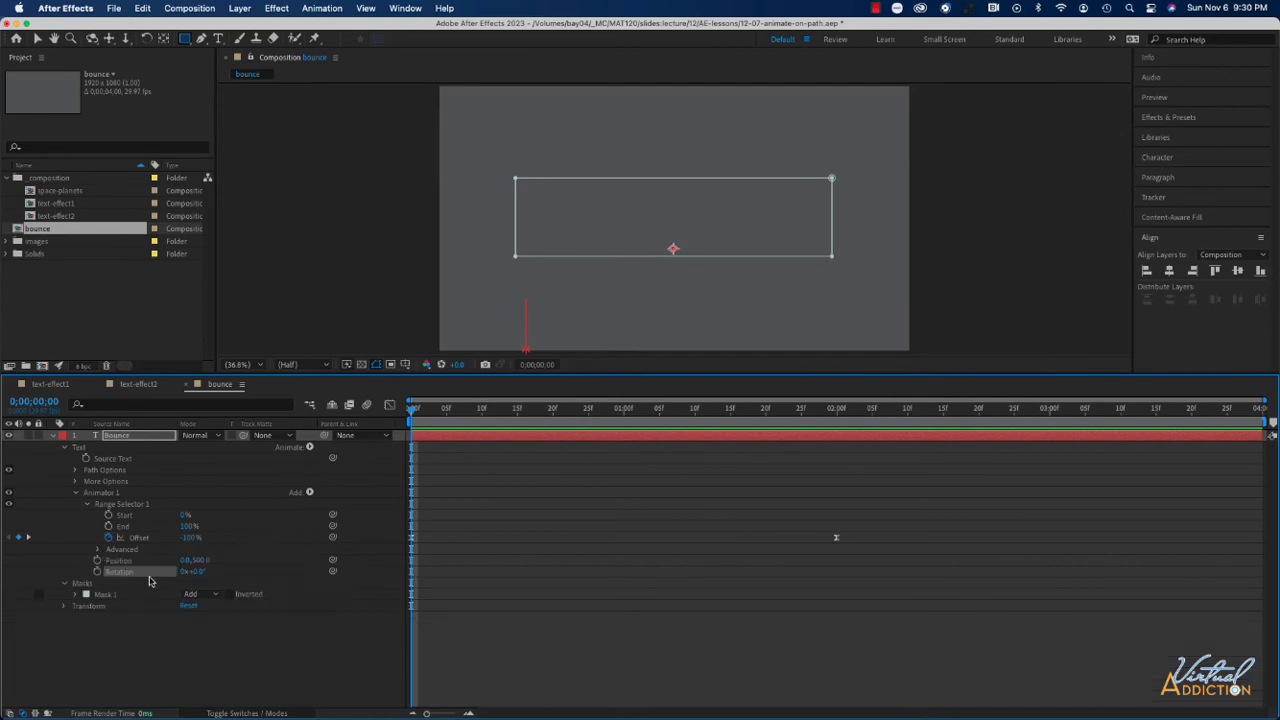
click(198, 571)
drag(808, 415, 795, 410)
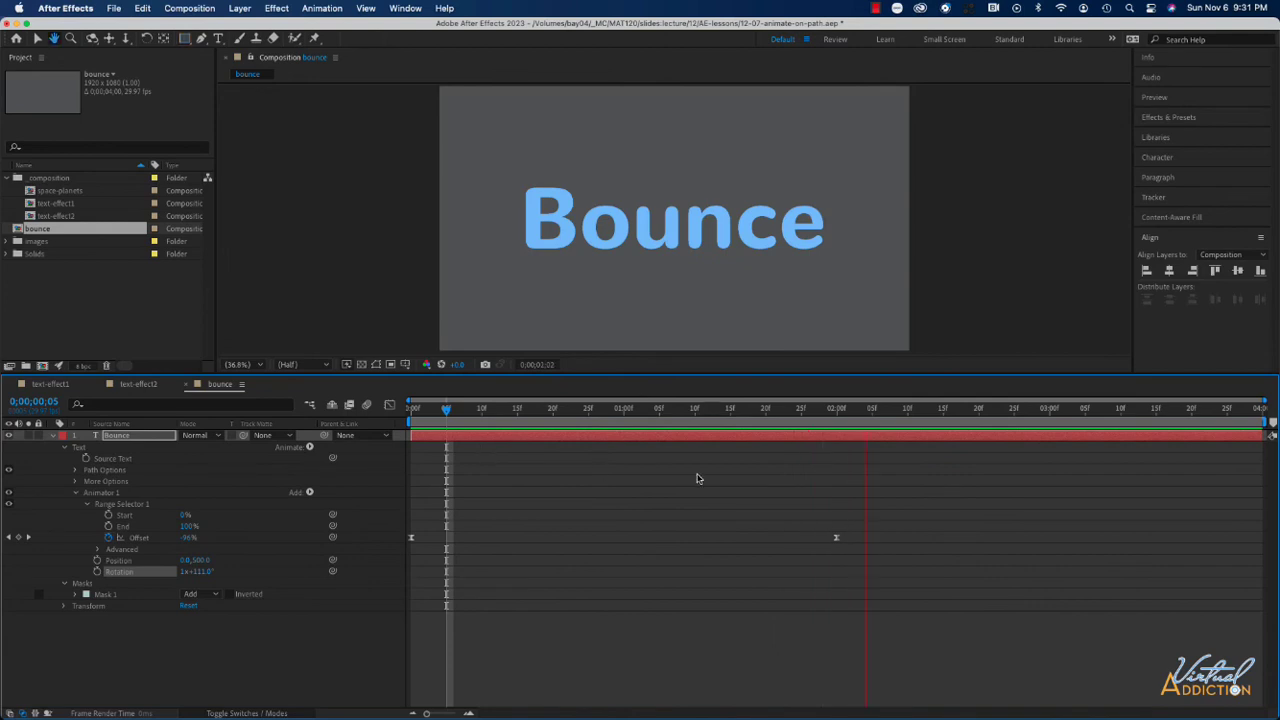
drag(690, 415, 830, 428)
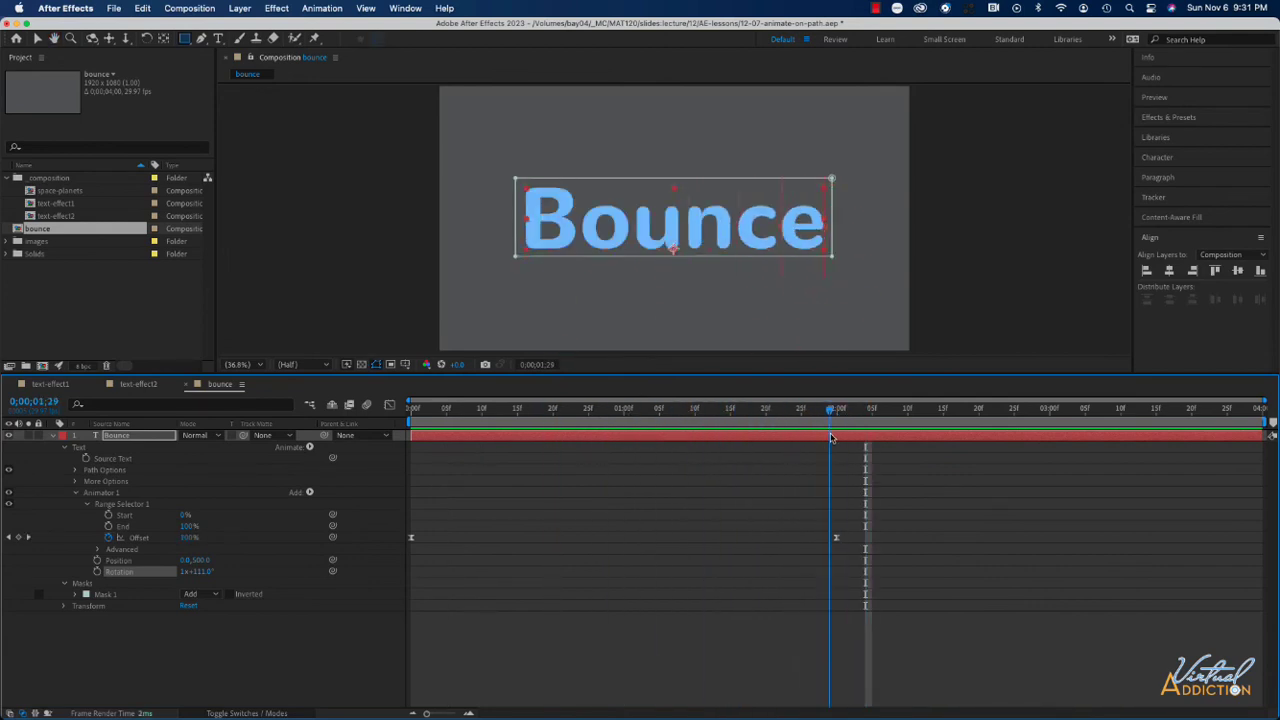
Delete the mask from the Bounce layer and preview the rotating letters.
click(82, 585)
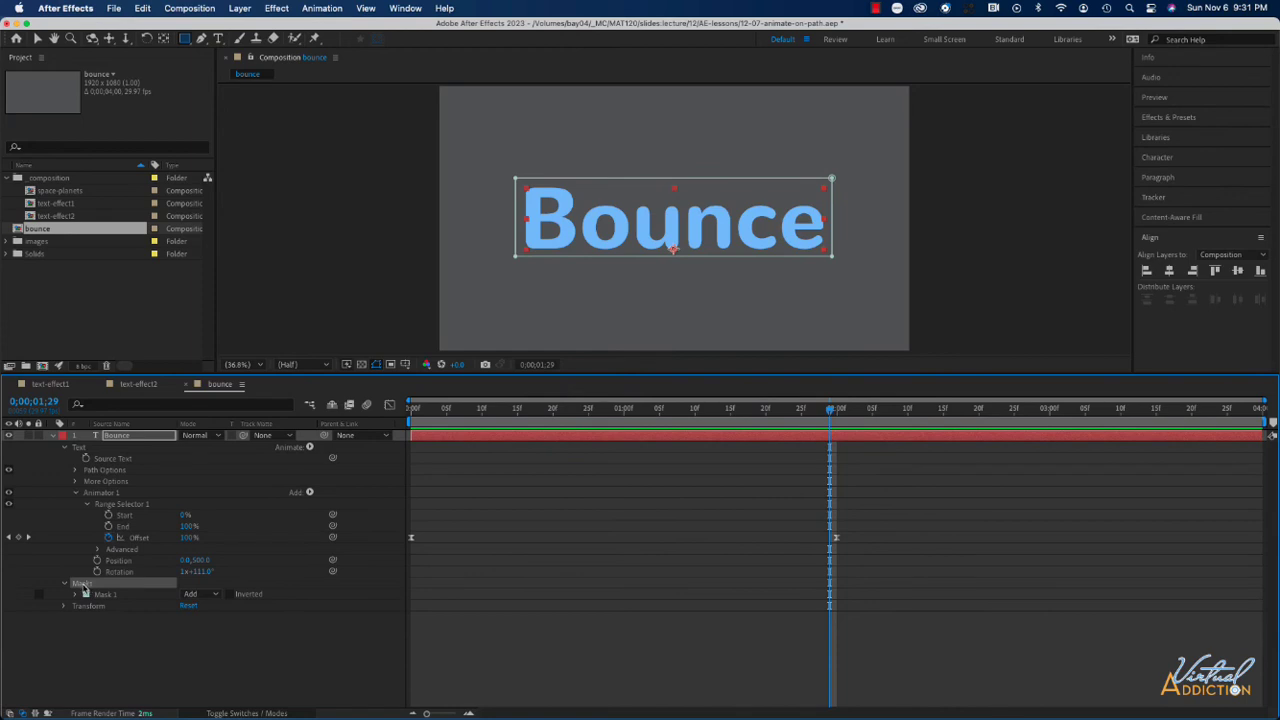
key(Delete)
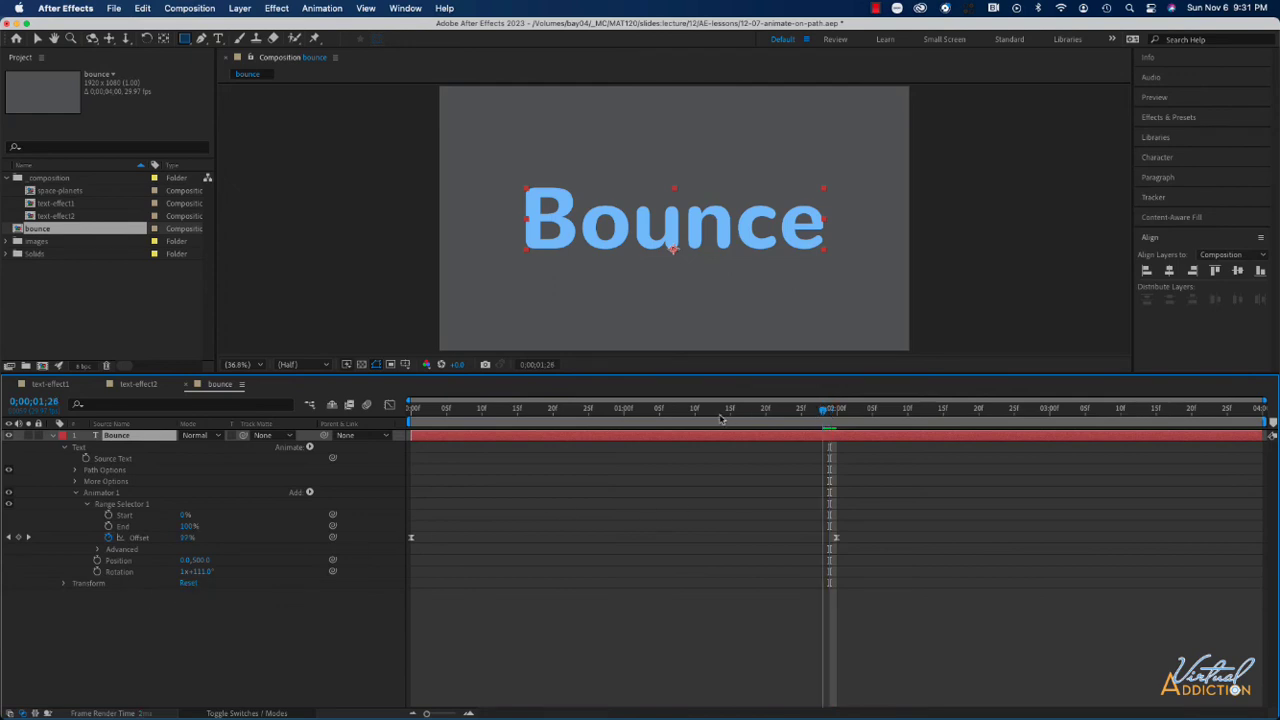
drag(829, 411, 384, 436)
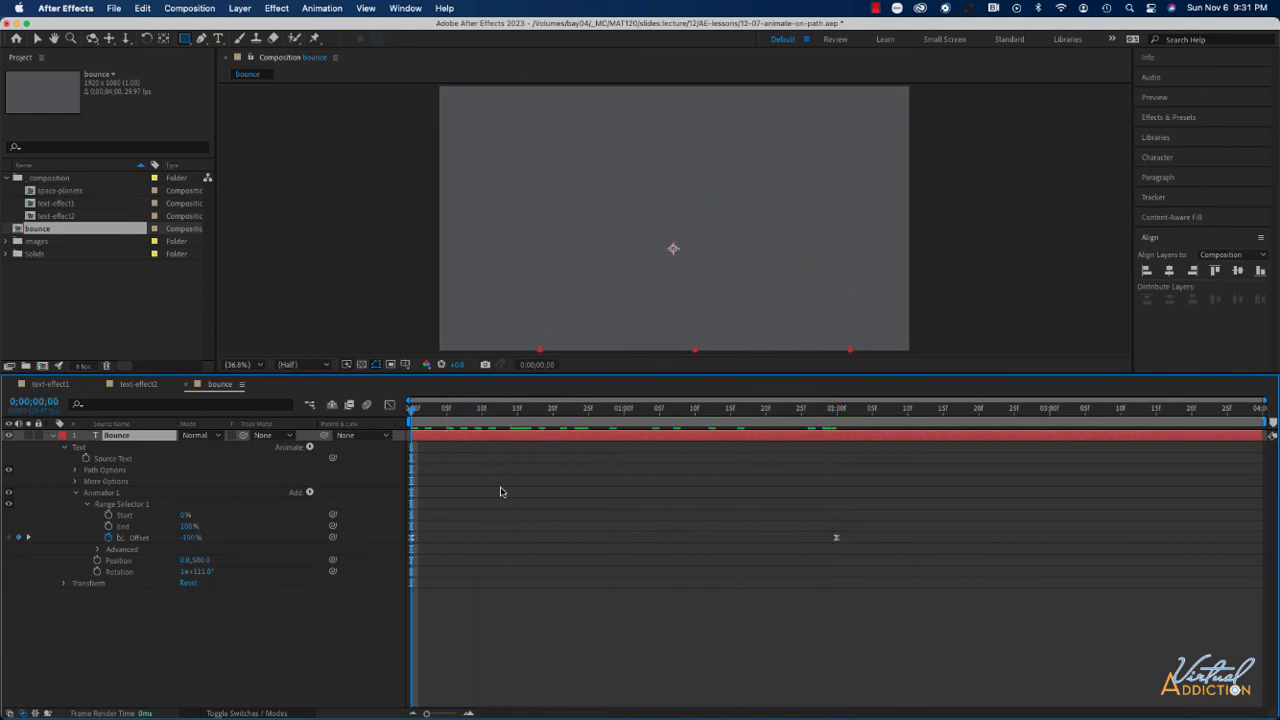
key(space)
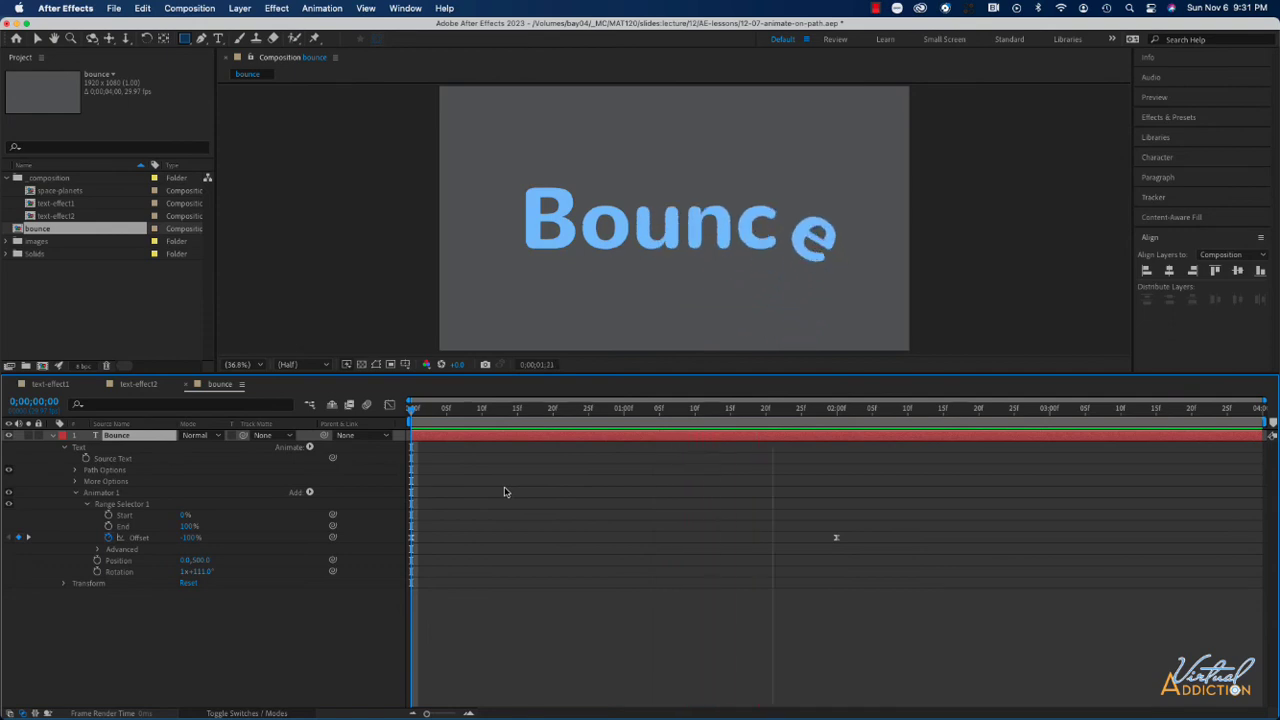
click(462, 410)
key(space)
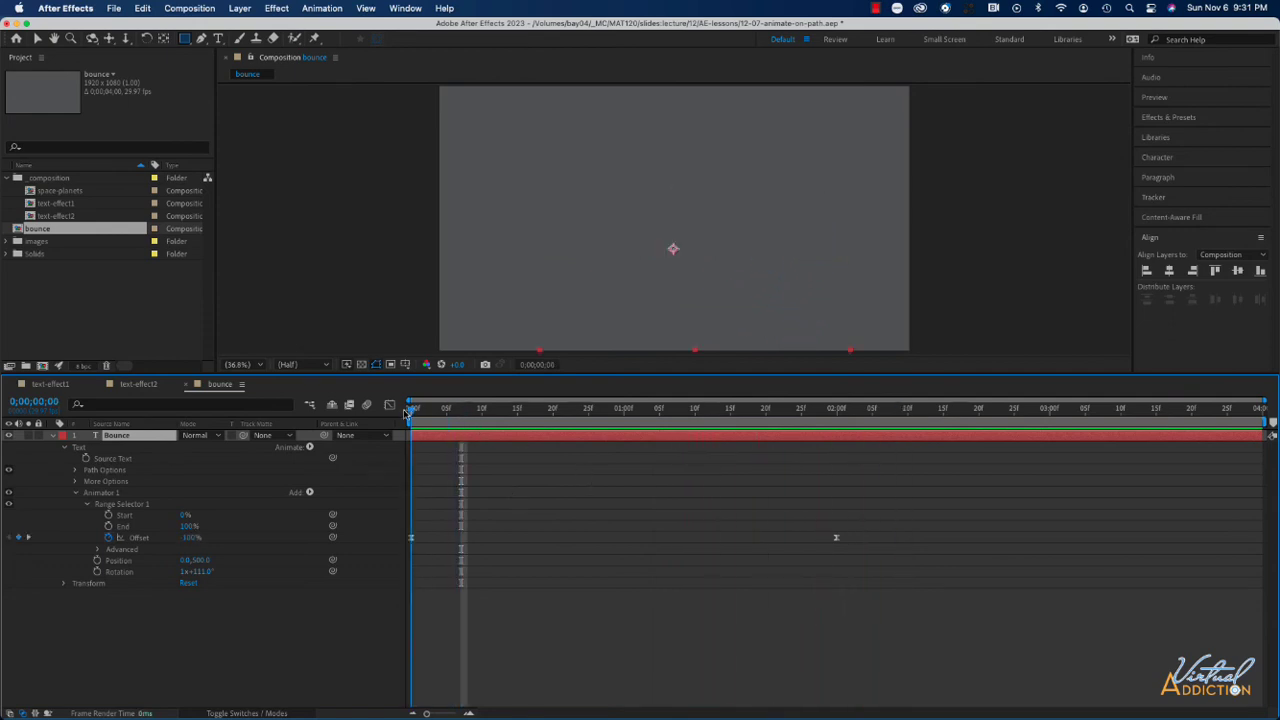
drag(633, 421, 778, 427)
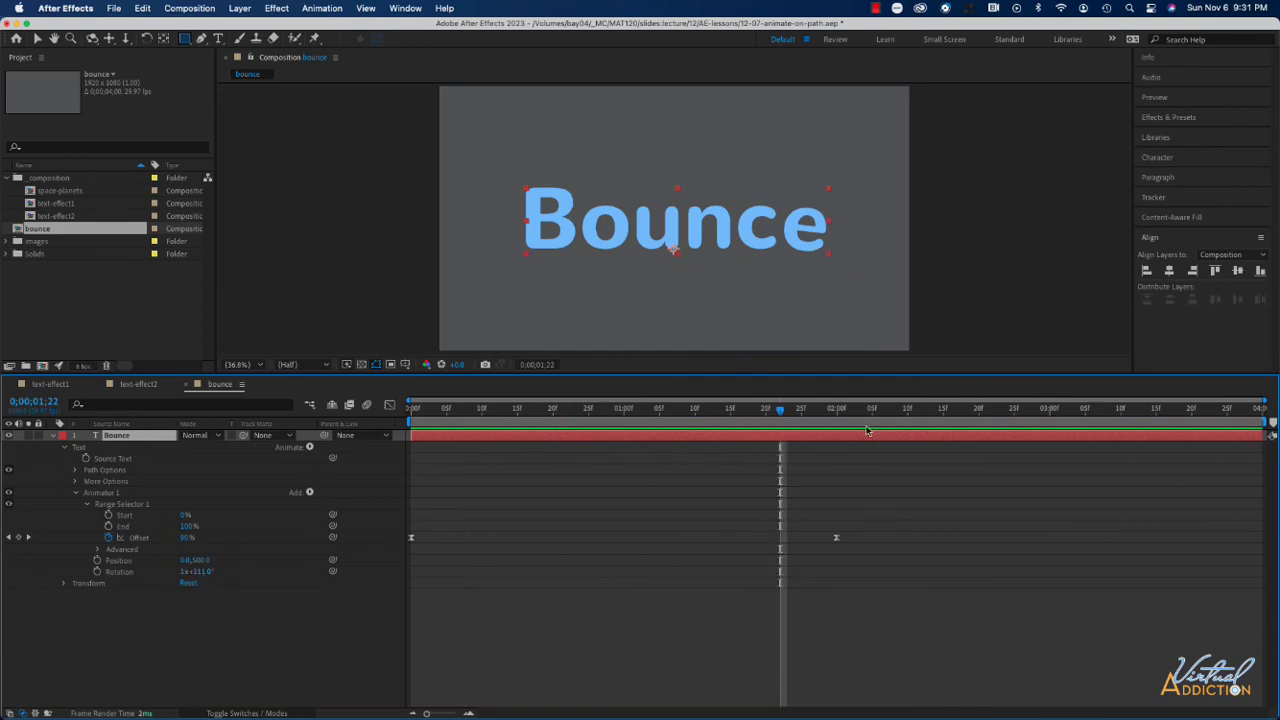
drag(783, 415, 690, 436)
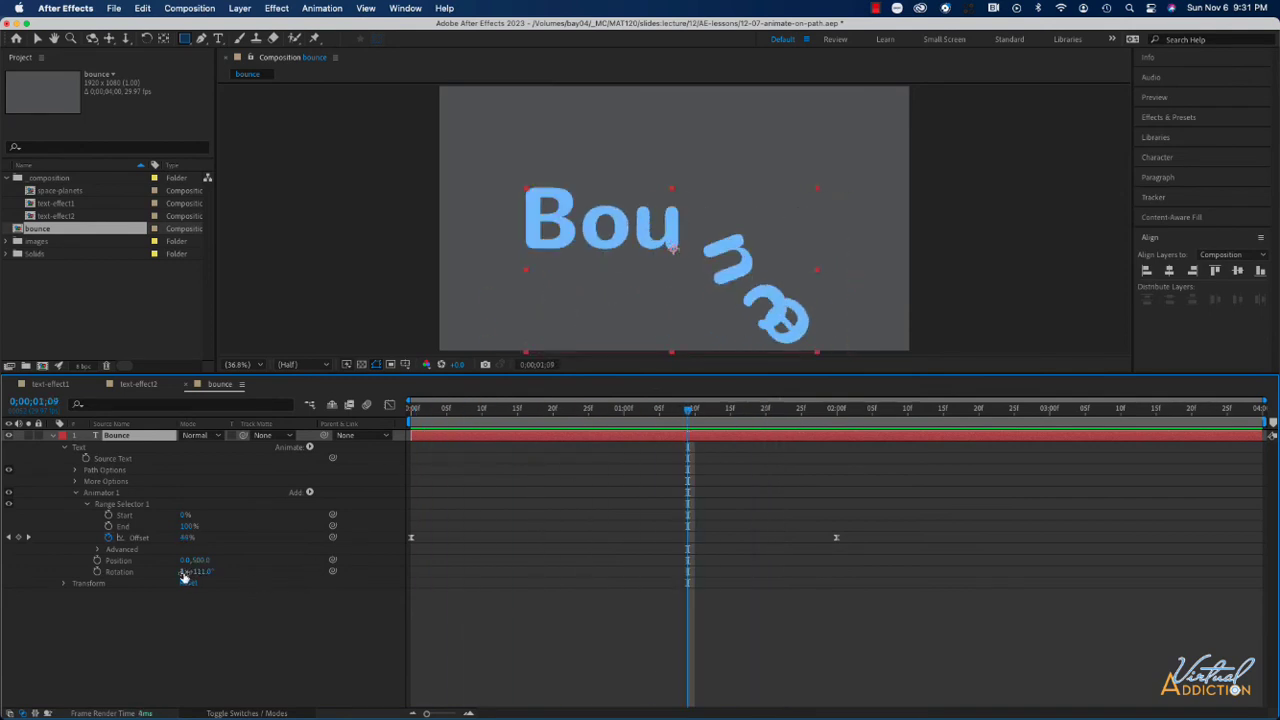
Try the animator's Rotation at 6x+111.0° and preview the spin.
drag(185, 571, 186, 571)
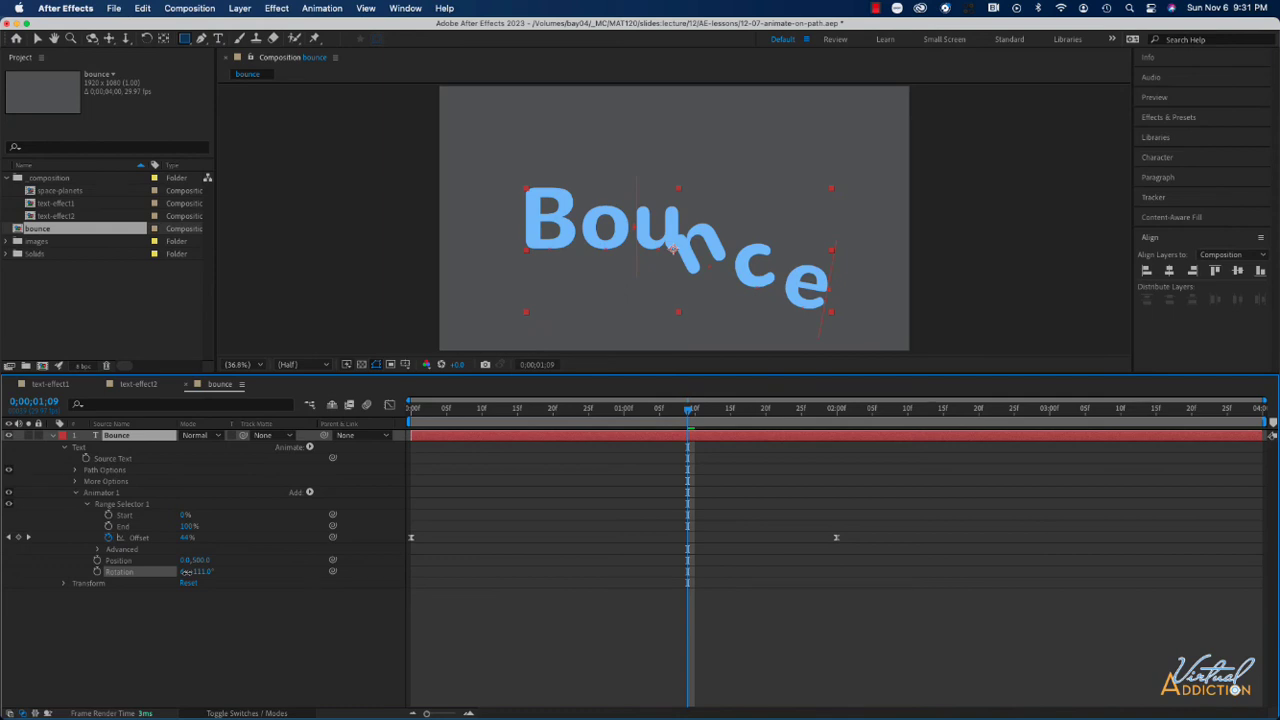
drag(687, 414, 396, 429)
key(space)
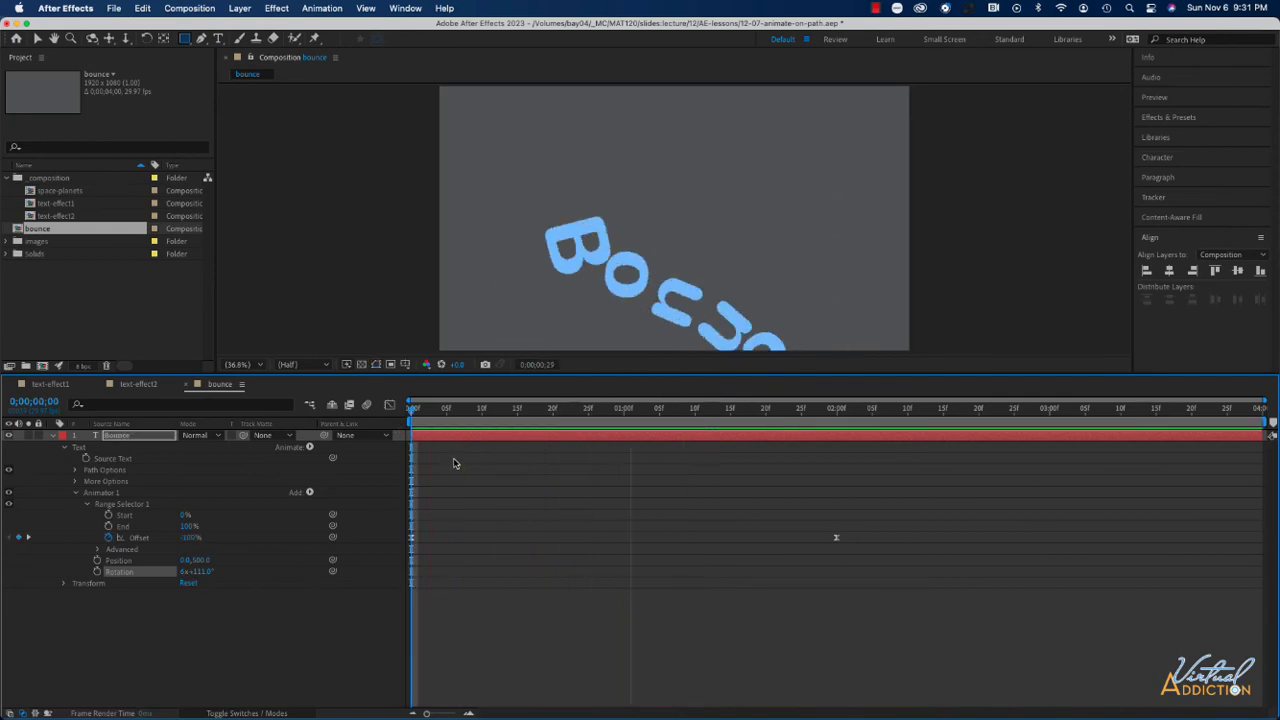
key(space)
Set the animator's Rotation to 1x+180.0° and preview the animation from the start.
click(185, 571)
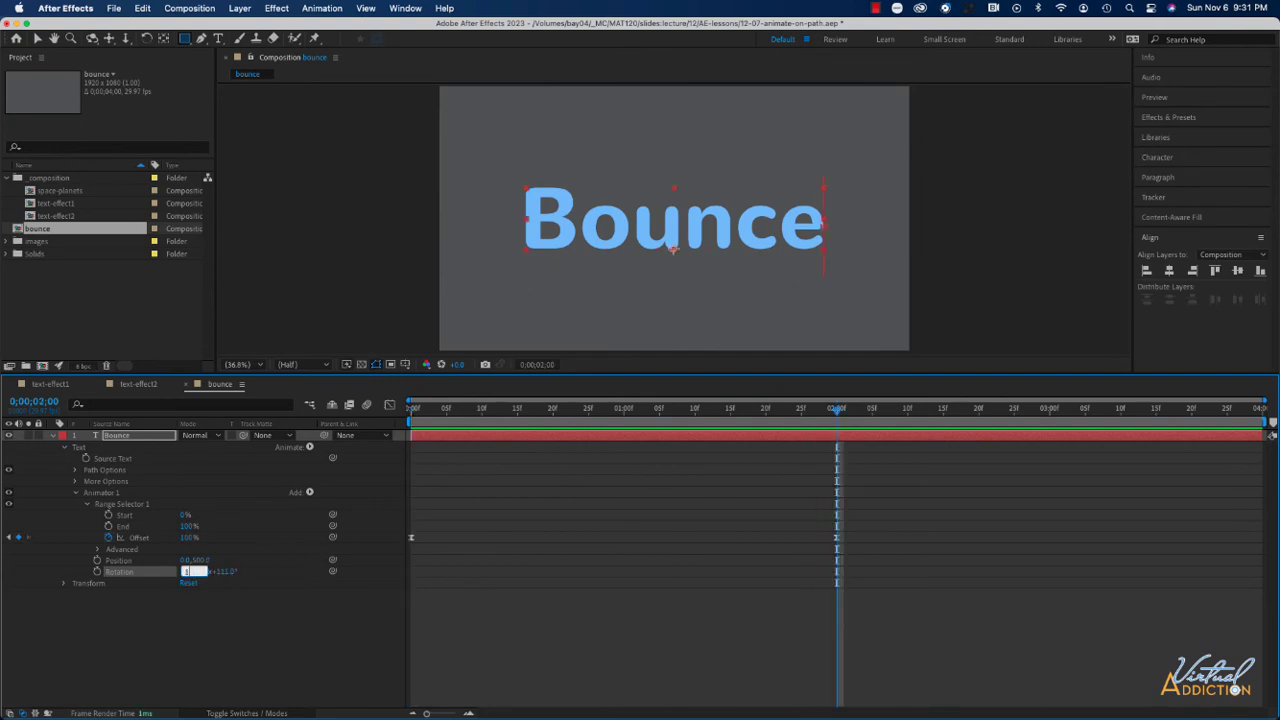
click(222, 578)
click(200, 572)
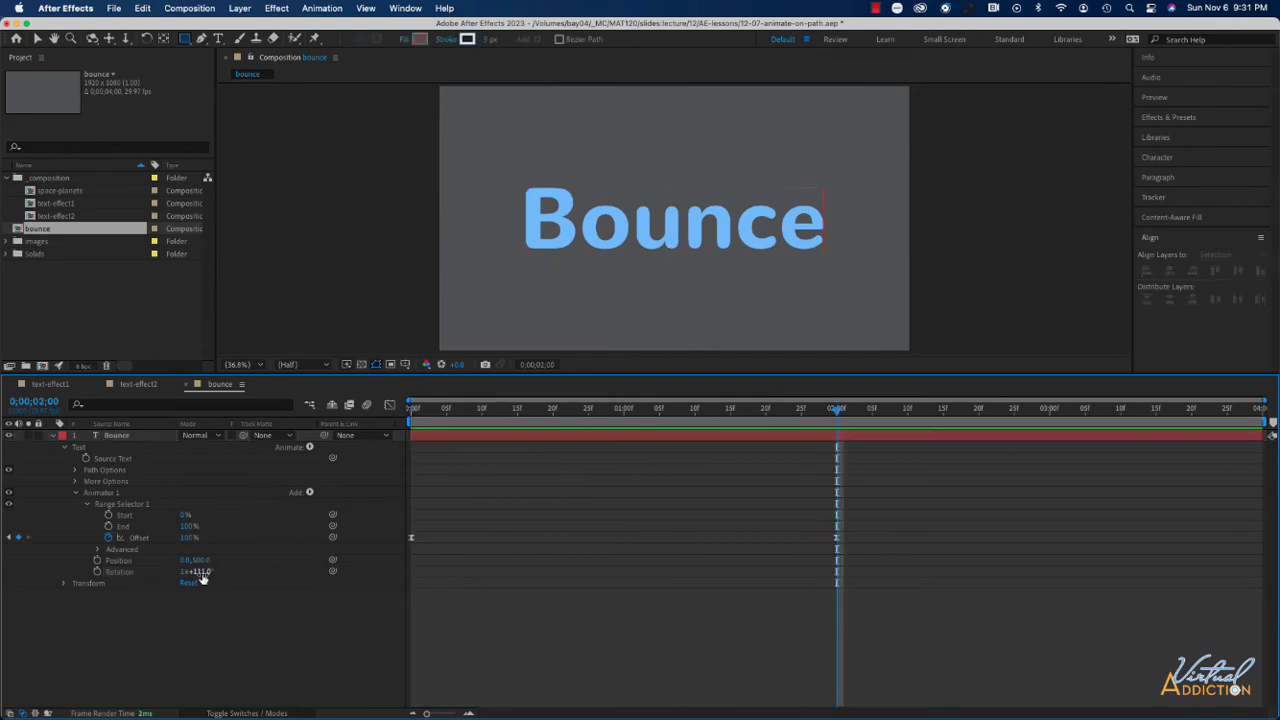
text(180)
key(Return)
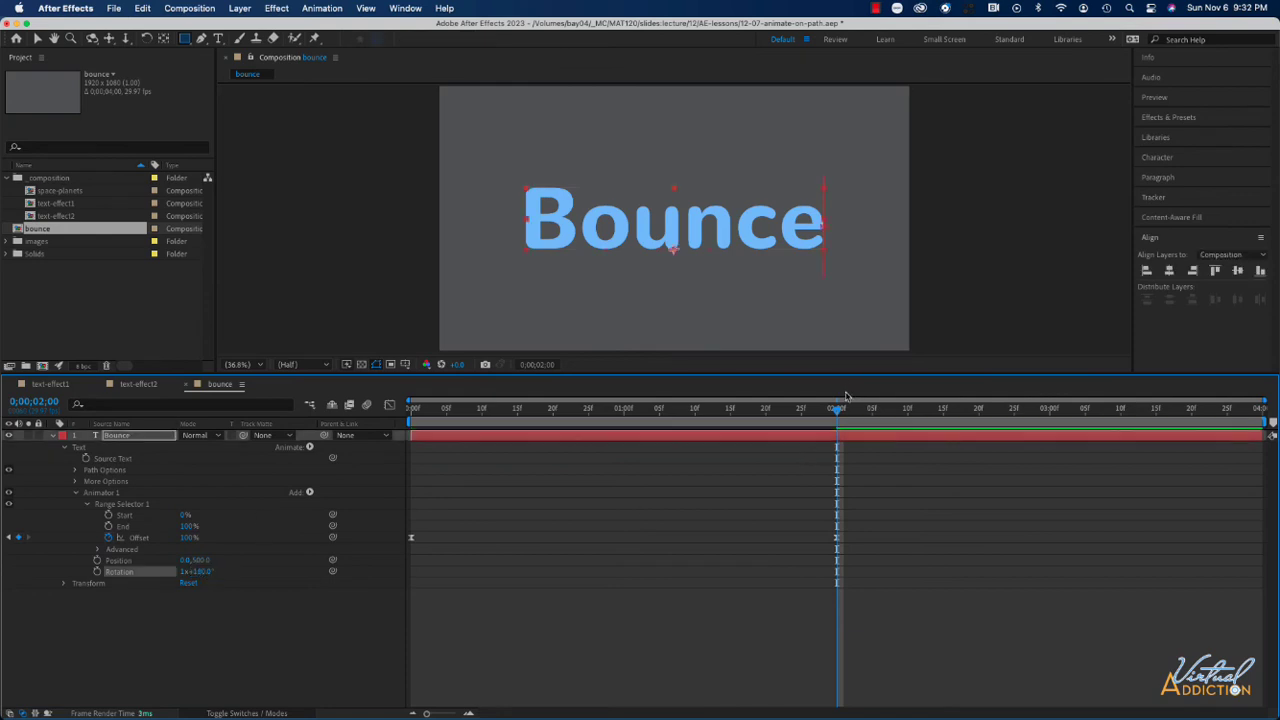
drag(838, 412, 408, 412)
key(space)
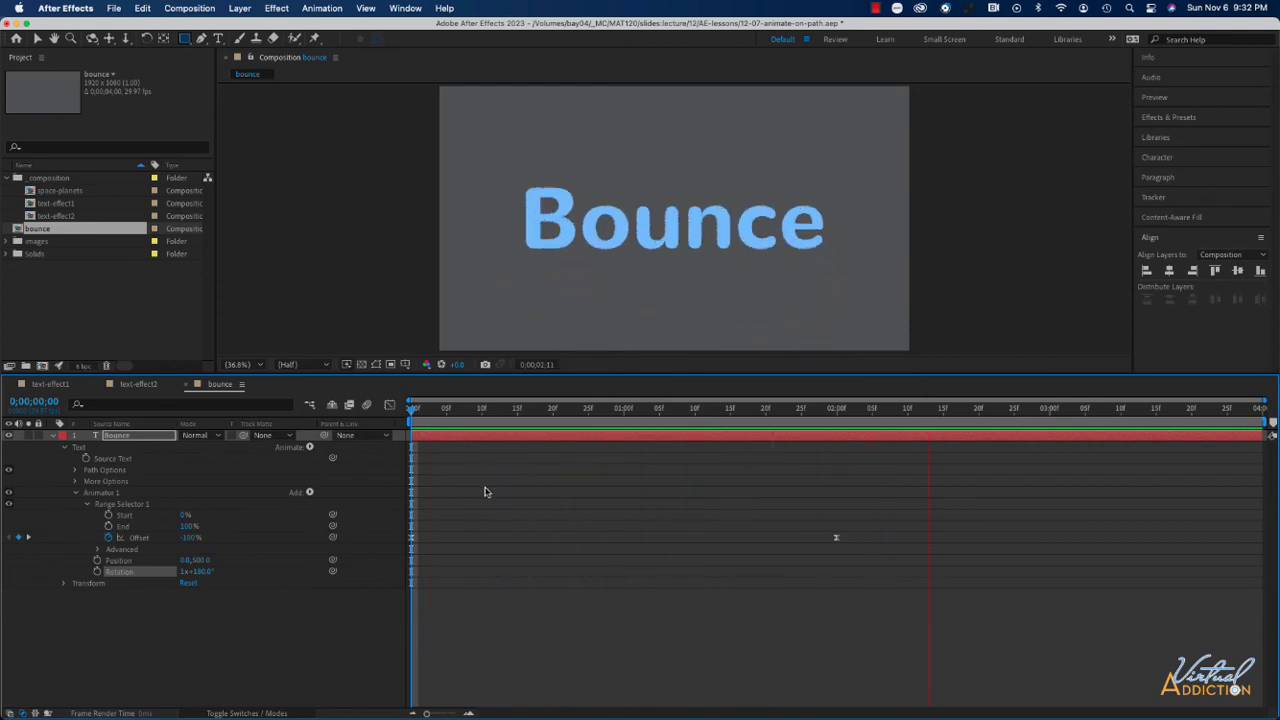
Keyframe the animator's Rotation at its current 1x+180.0° at the start of the timeline and at 0x+0.0° at 0;00;02;00.
key(space)
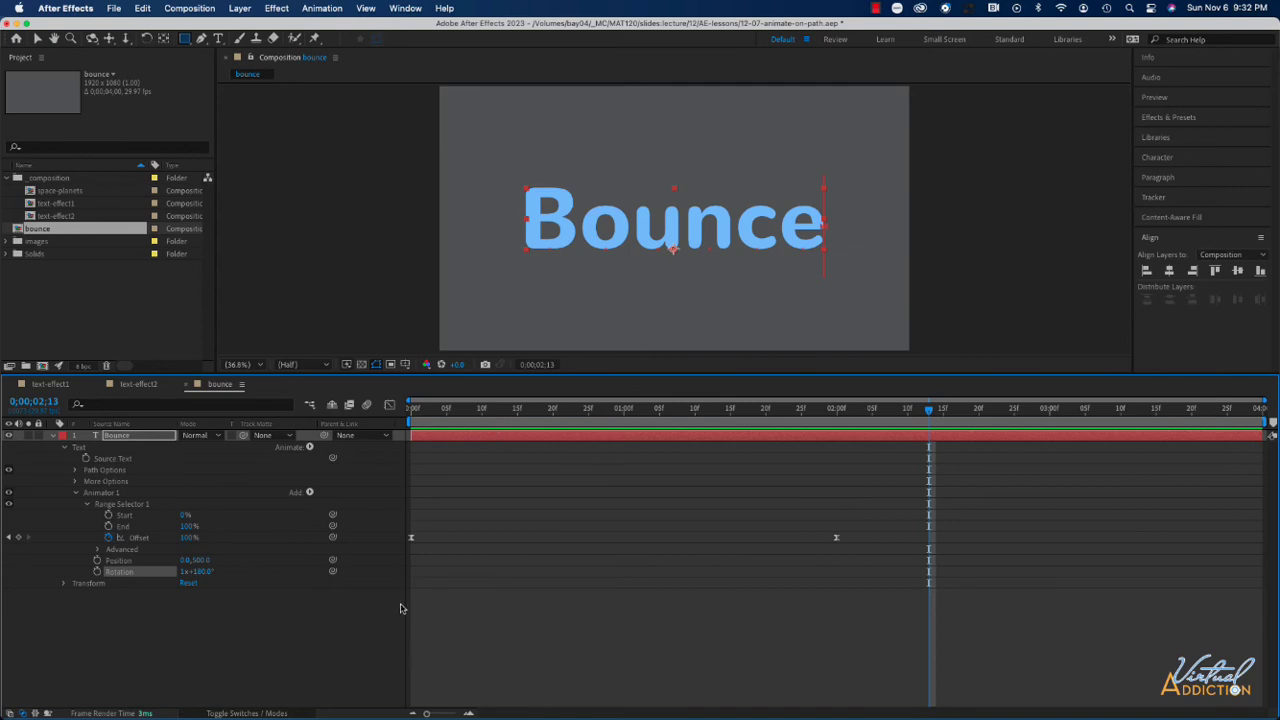
key(Home)
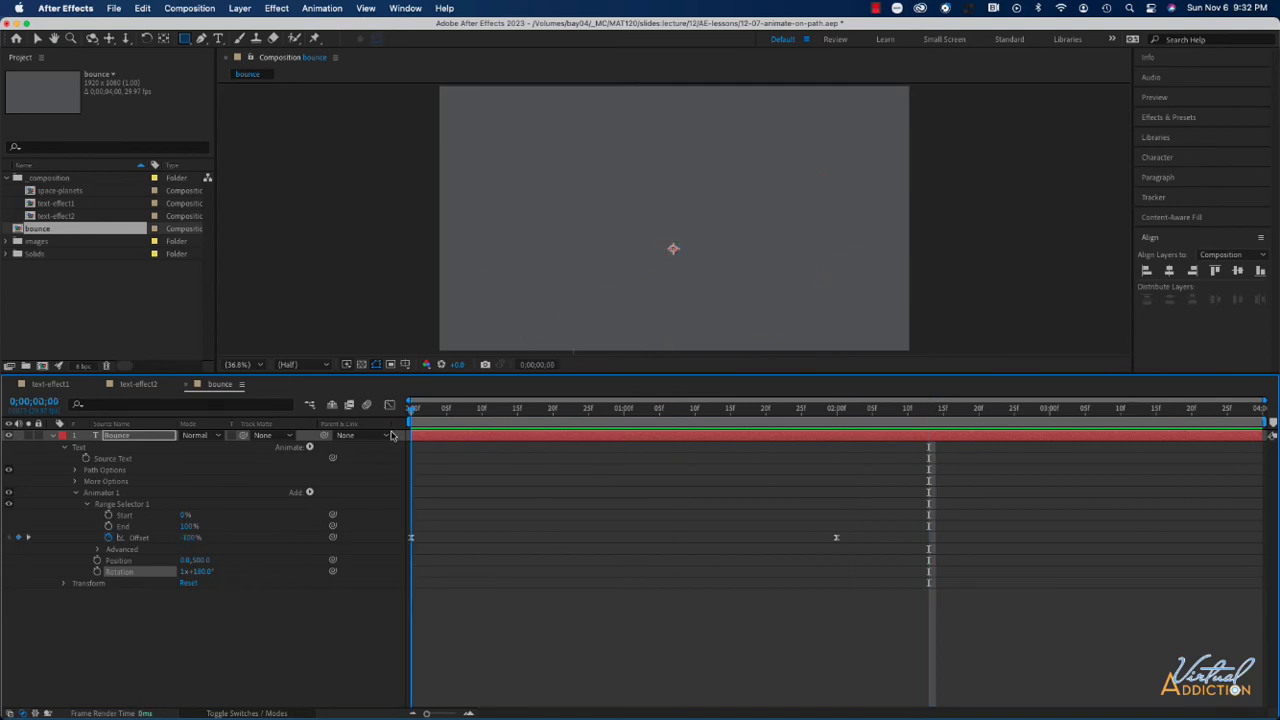
click(97, 571)
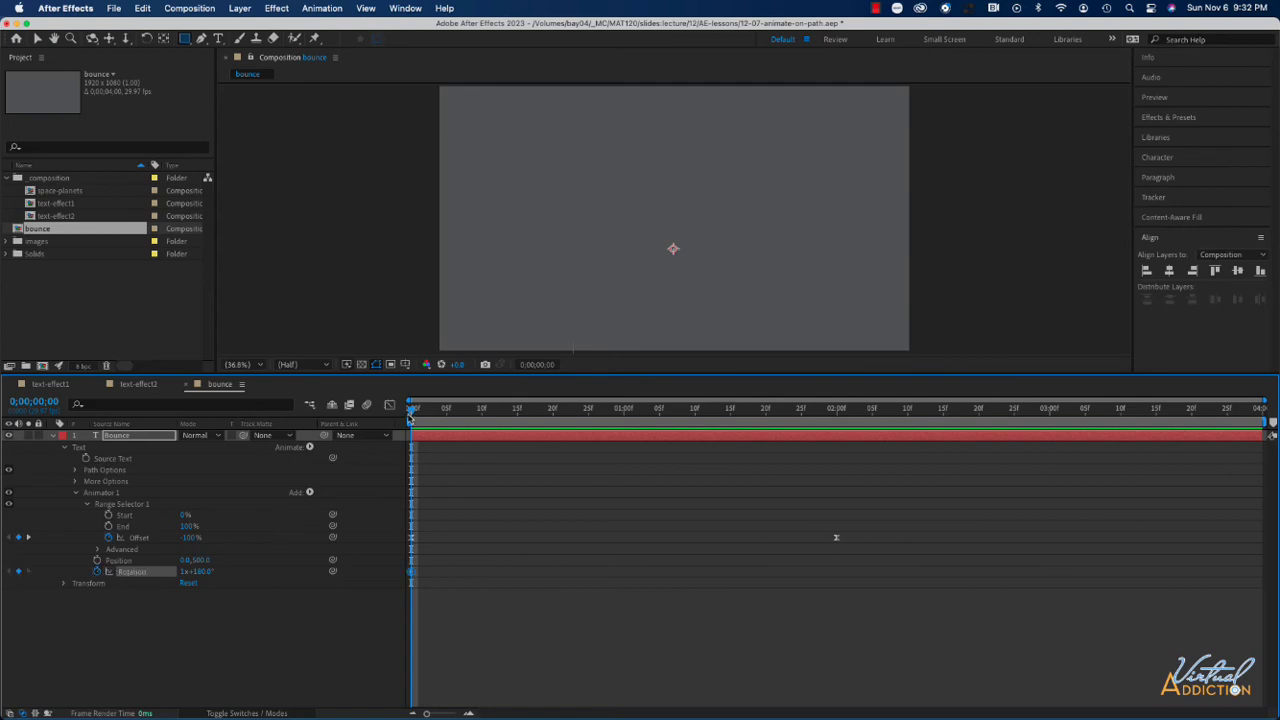
drag(411, 410, 838, 427)
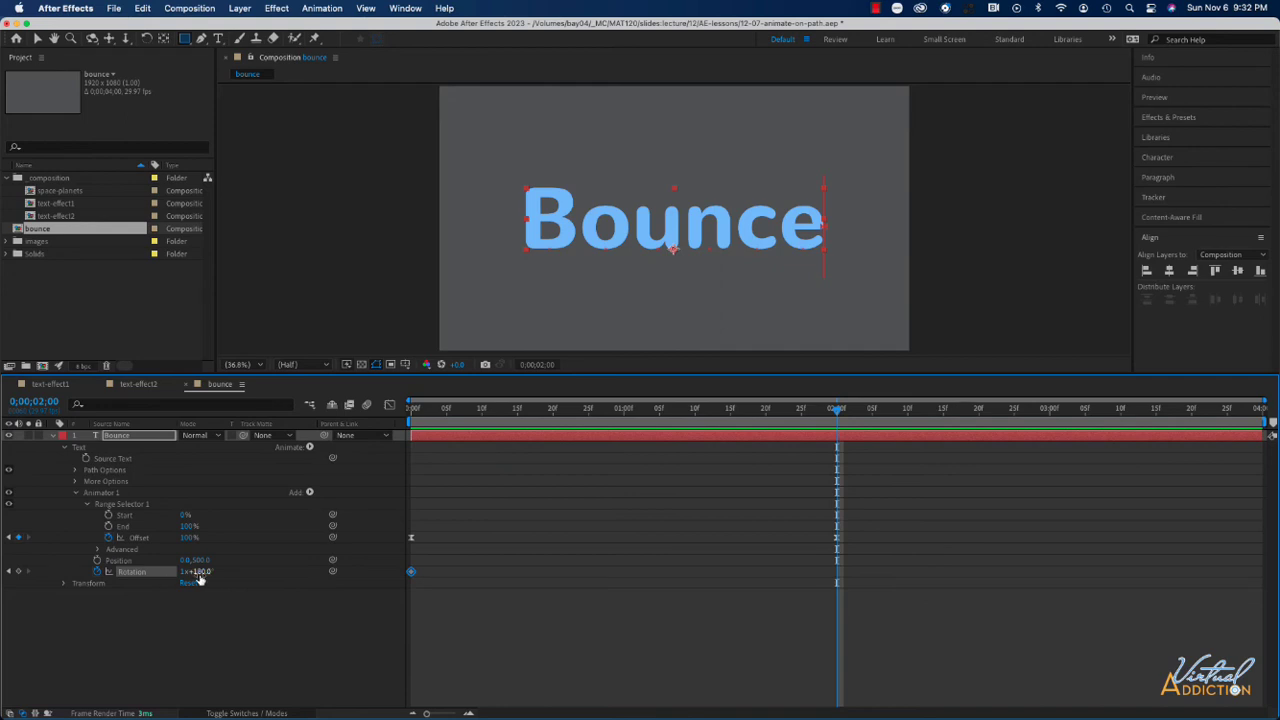
click(212, 575)
text(0)
key(Return)
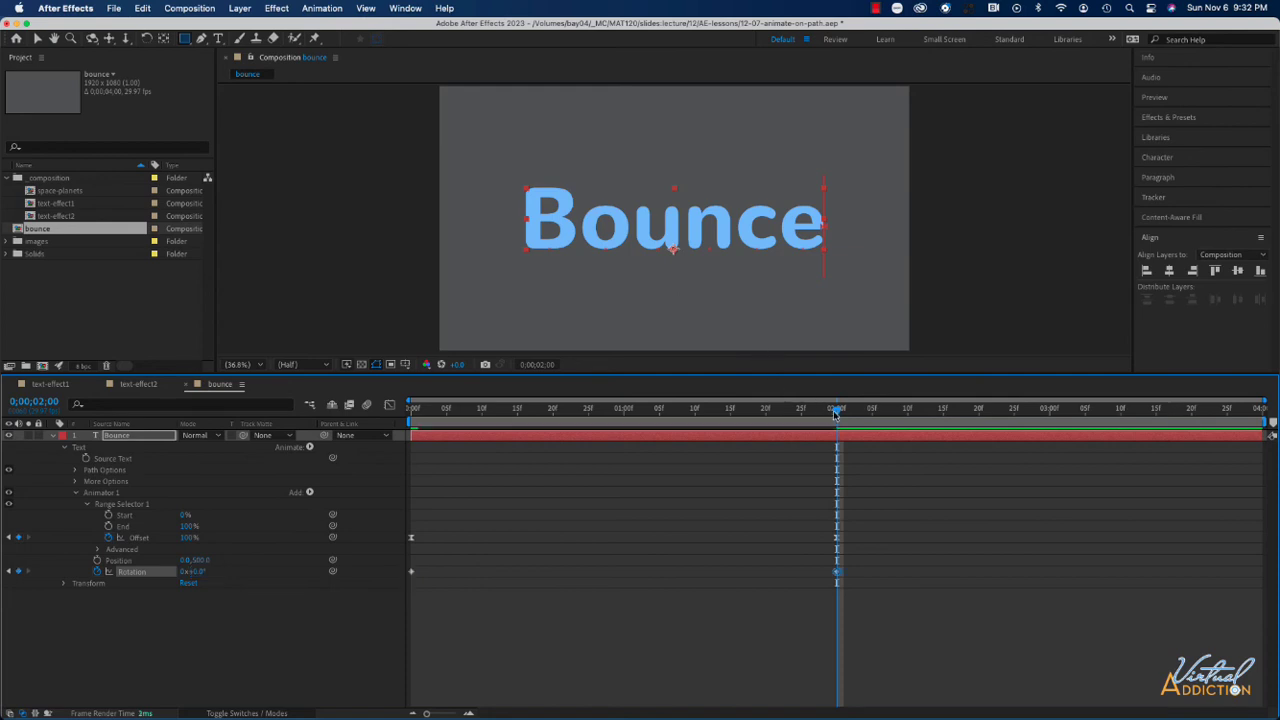
Preview the keyframed Rotation from the start of the Bounce animation and scrub through the first two seconds.
drag(835, 413, 405, 428)
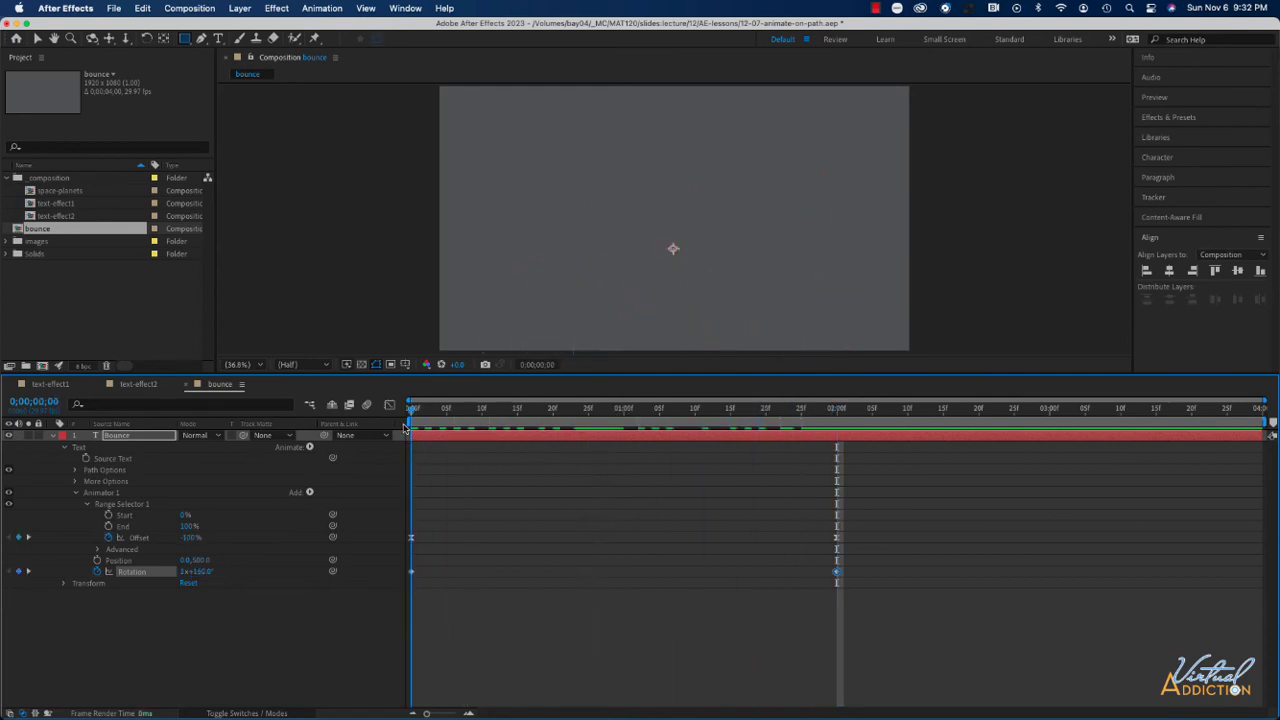
key(space)
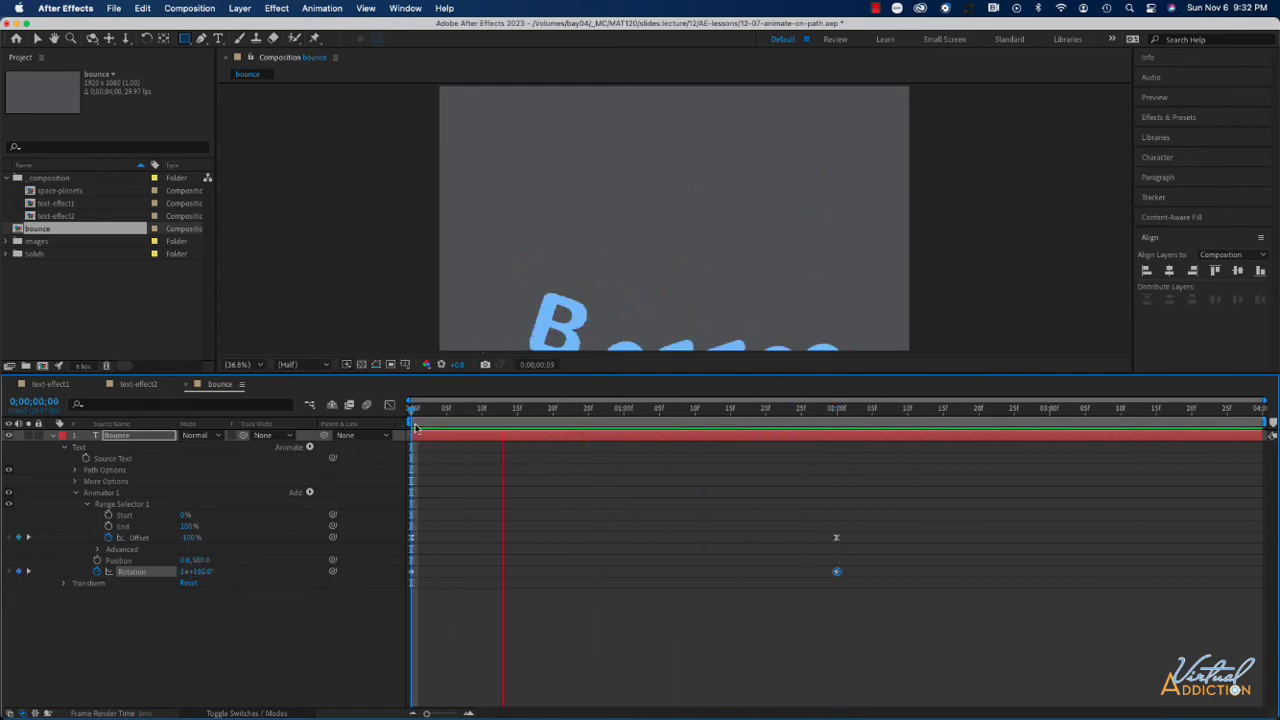
key(space)
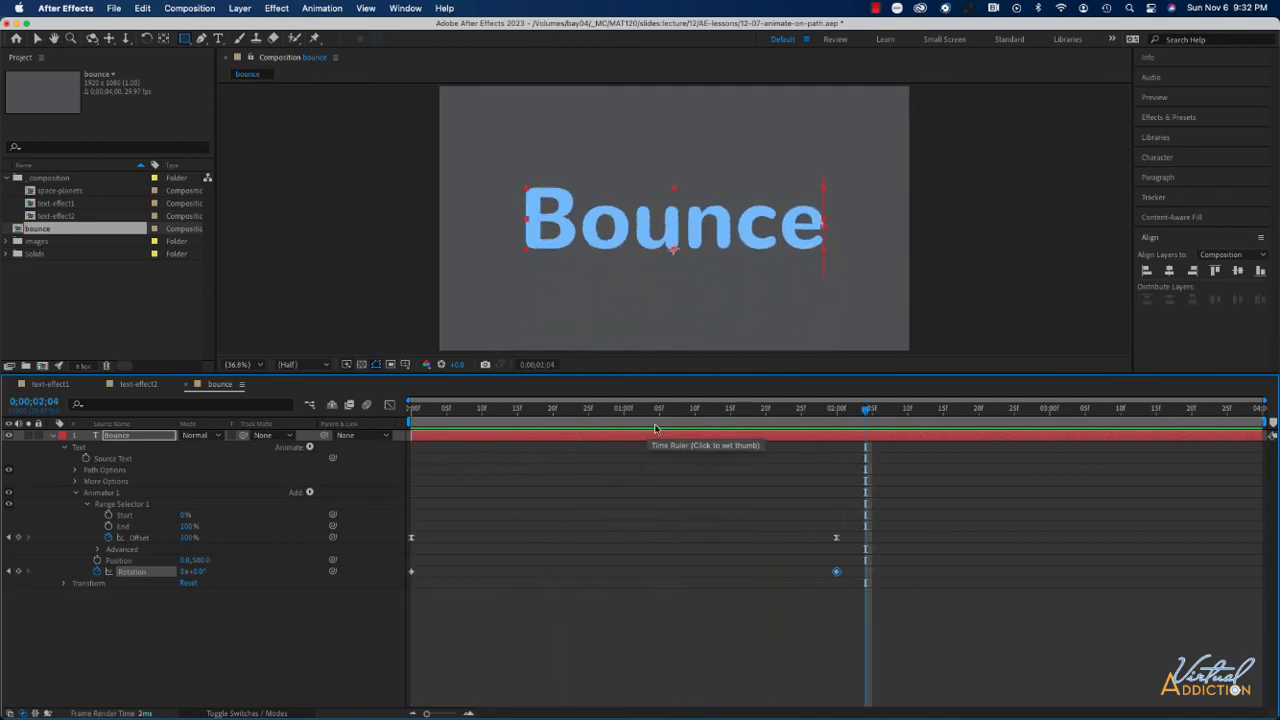
drag(414, 418, 787, 421)
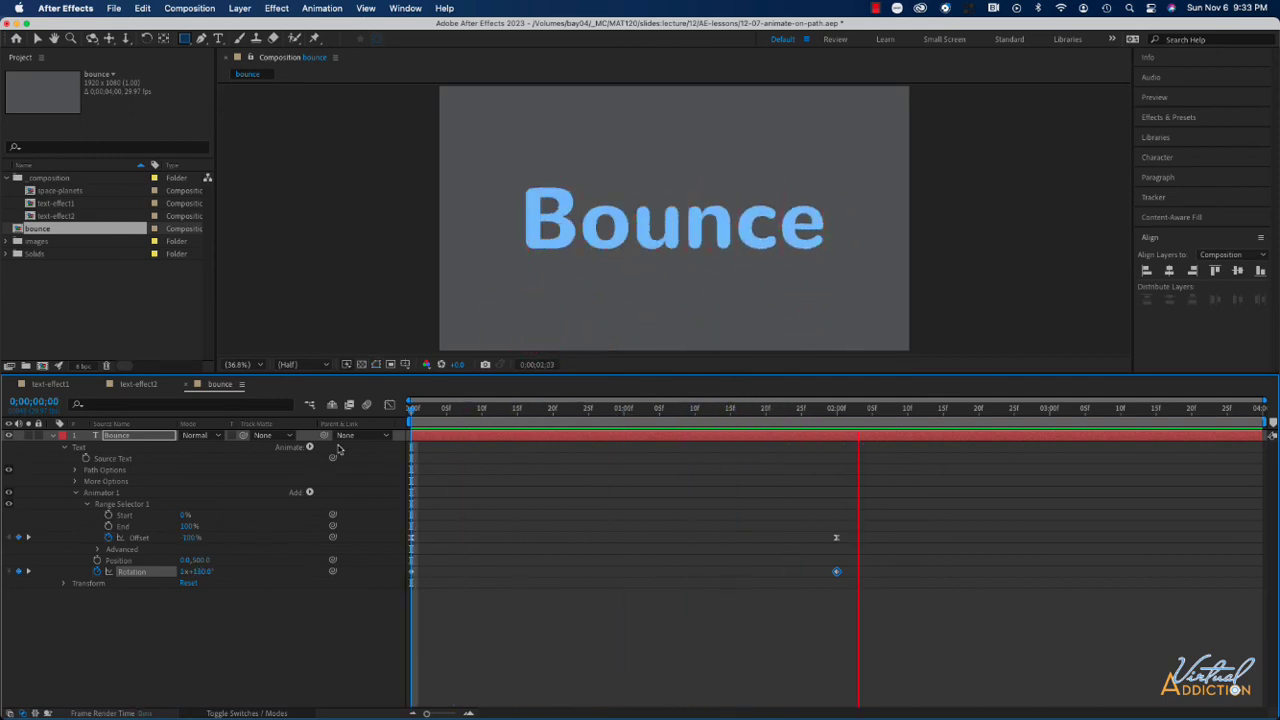
key(space)
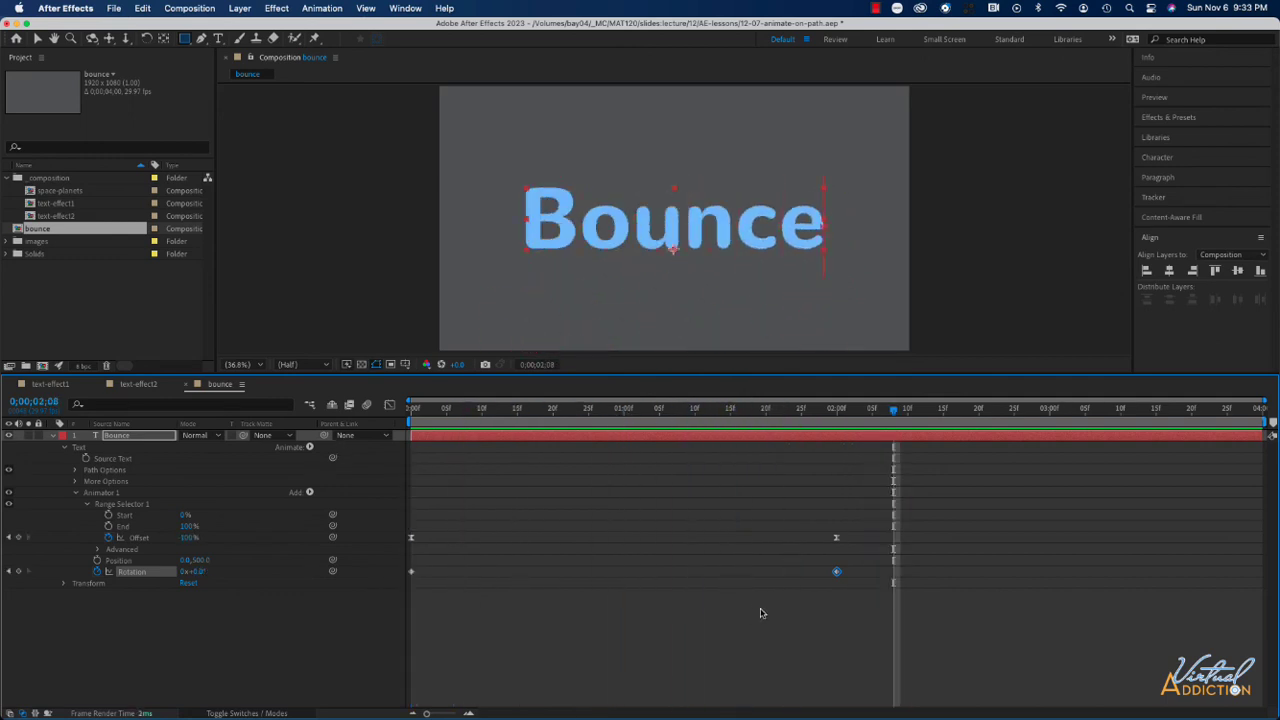
Apply Easy Ease to both Rotation keyframes and preview the Bounce animation from the start.
drag(865, 569, 381, 604)
mouse_move(412, 577)
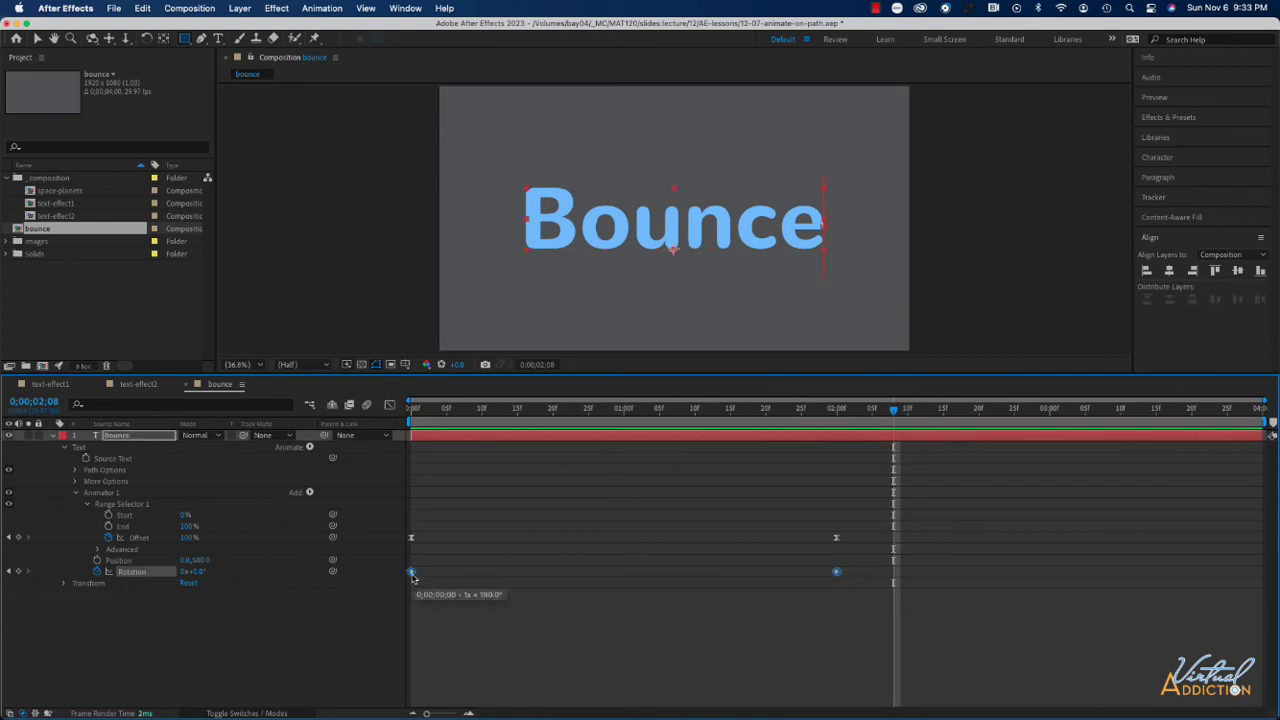
key(F9)
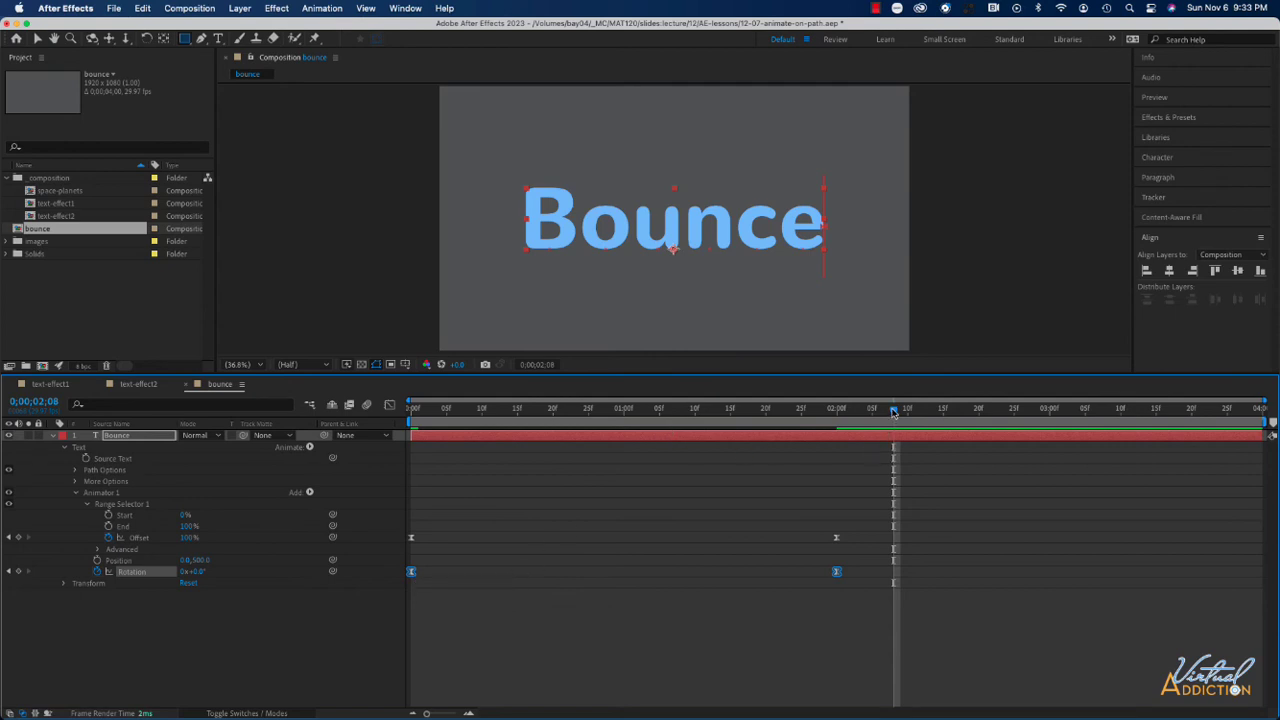
key(Home)
key(space)
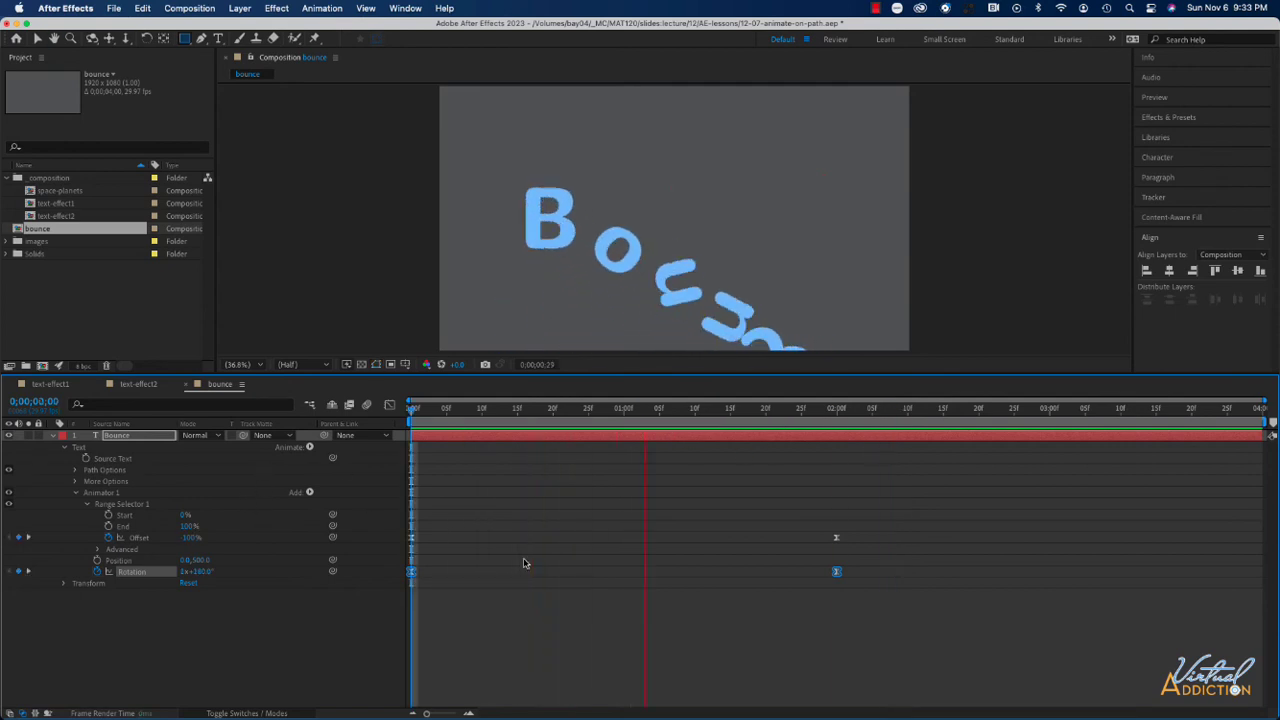
key(space)
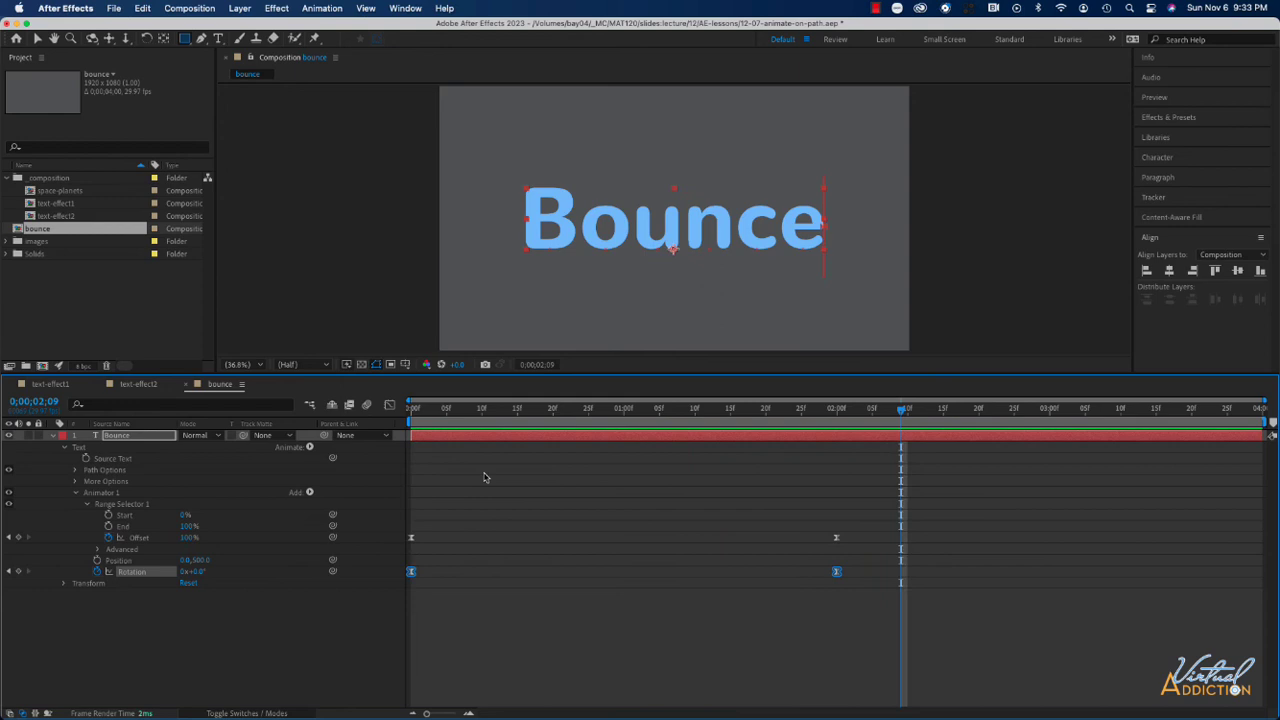
click(413, 410)
key(space)
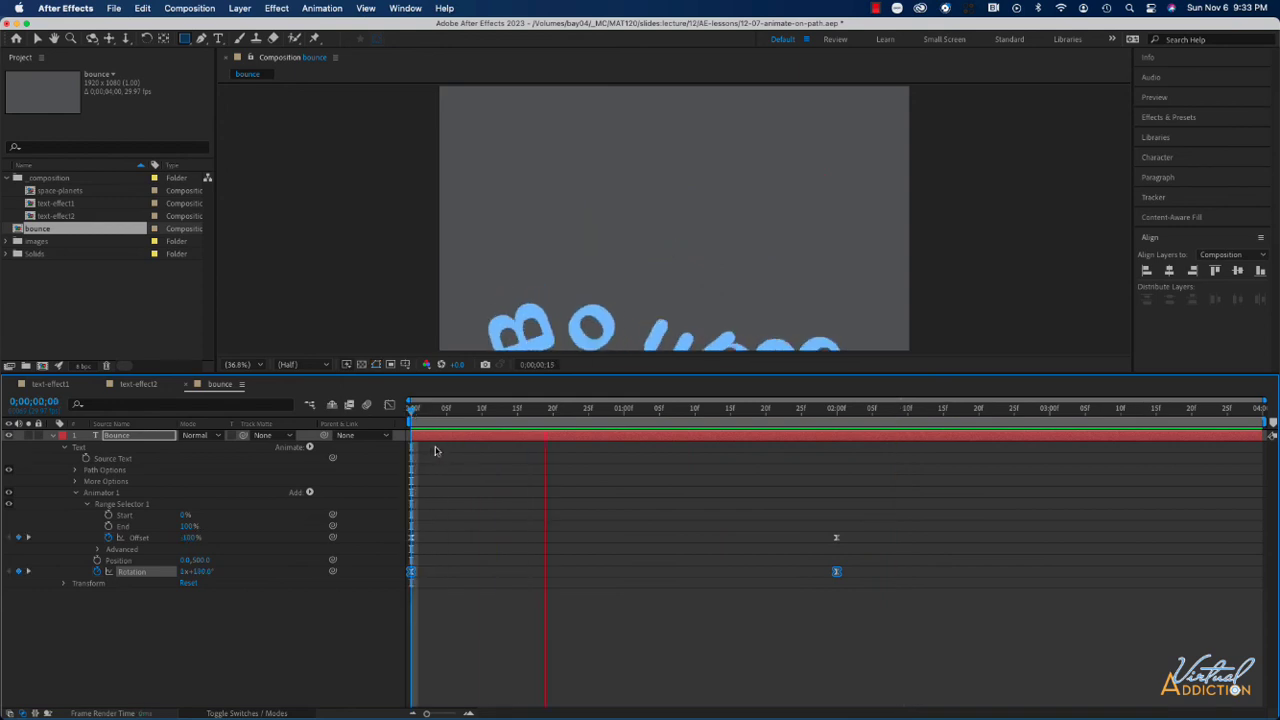
key(space)
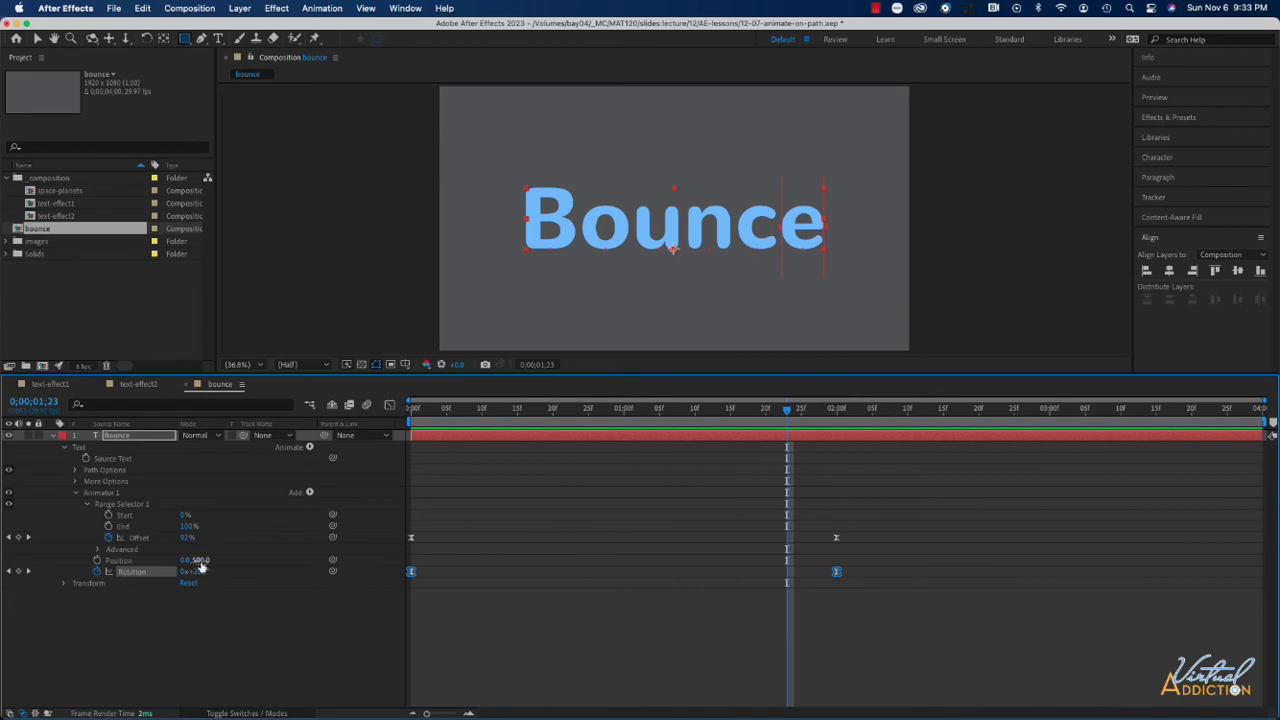
Increase the animator's vertical Position value to about 628 and preview the letters rising from the start.
click(781, 410)
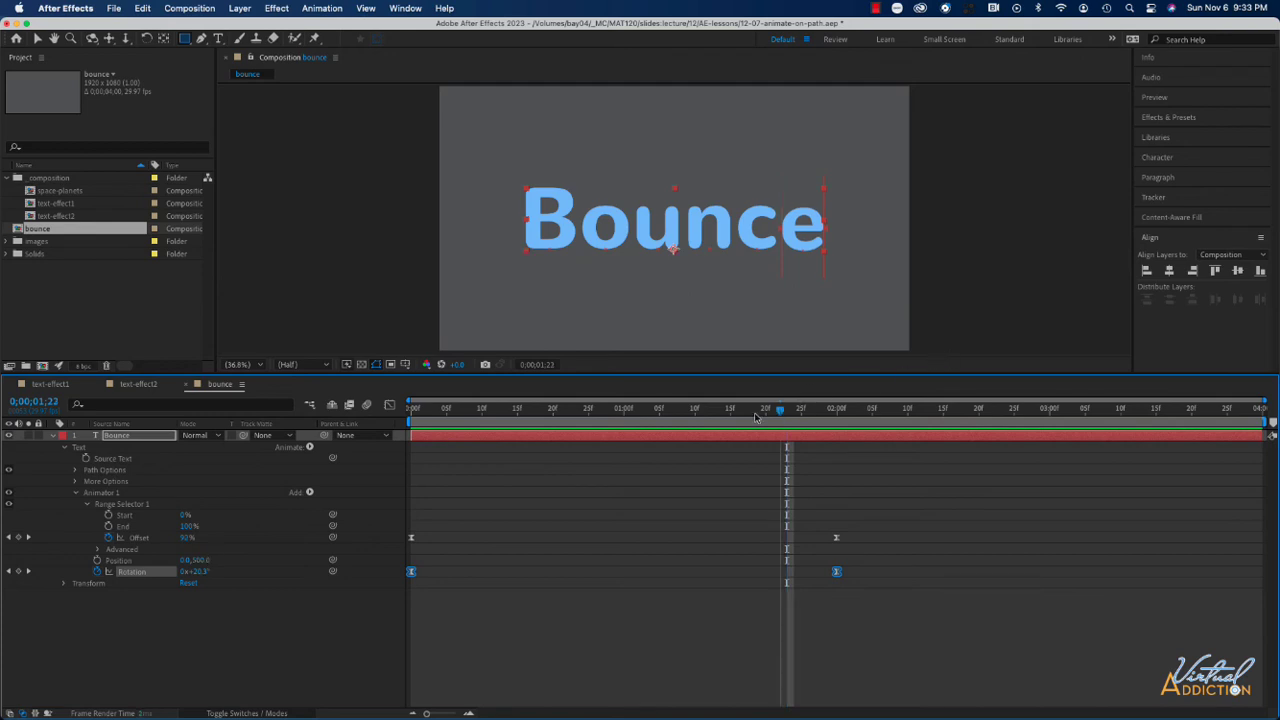
drag(755, 418, 837, 448)
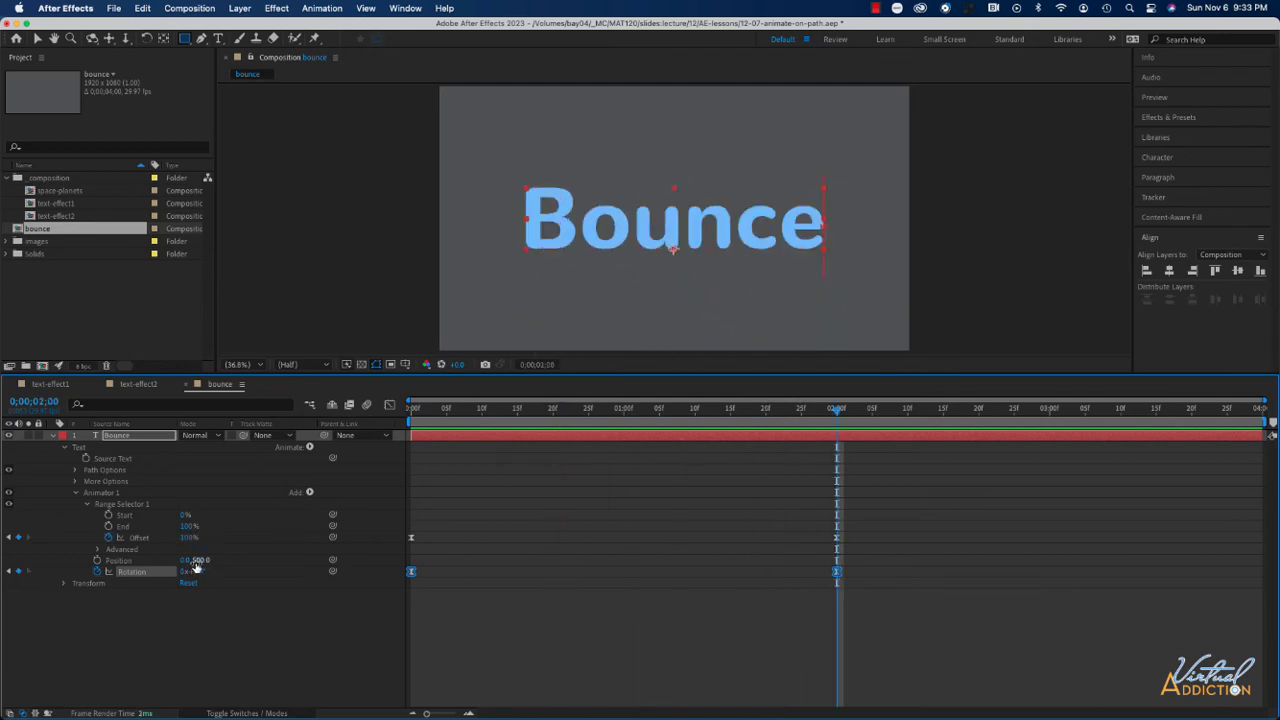
drag(198, 565, 286, 561)
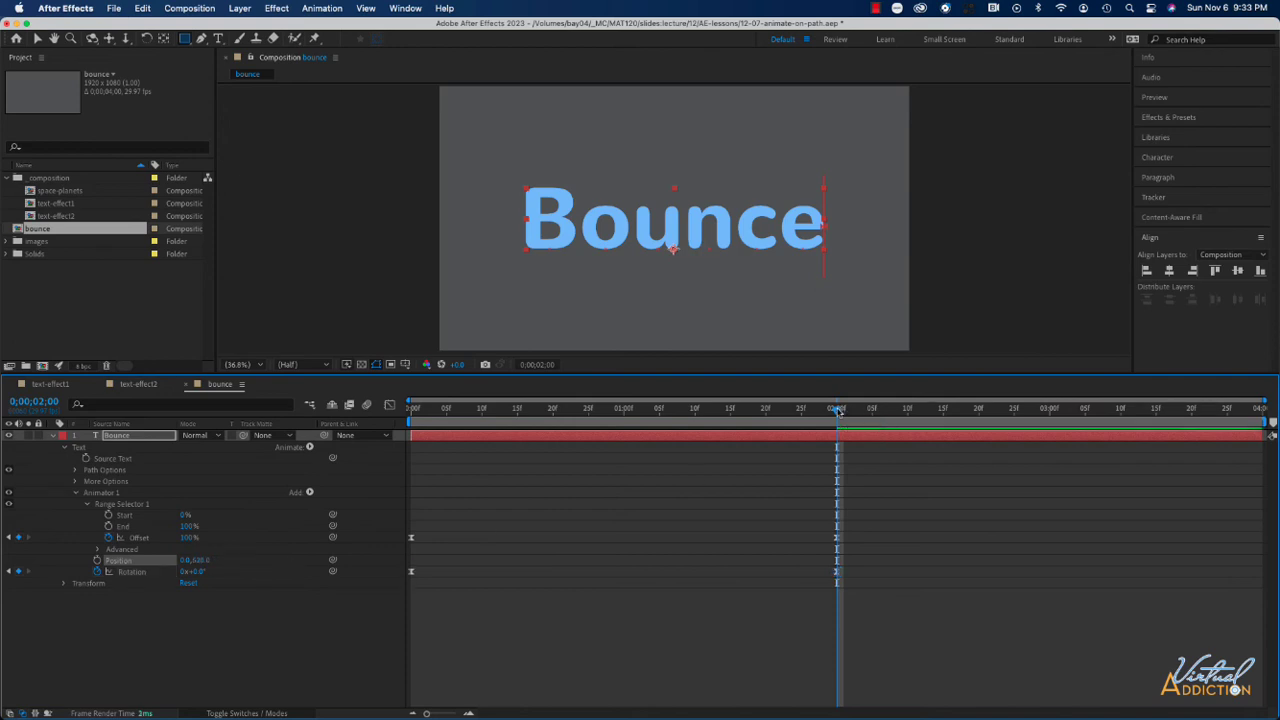
drag(838, 410, 425, 410)
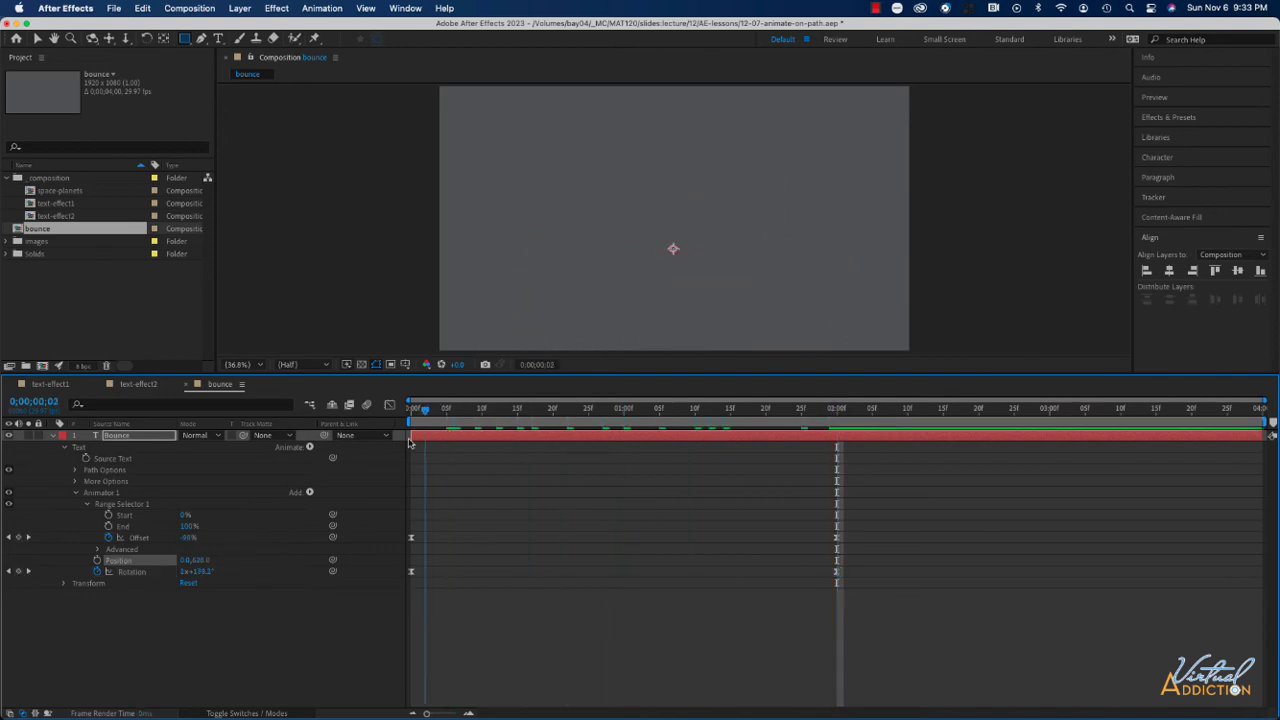
key(Home)
key(space)
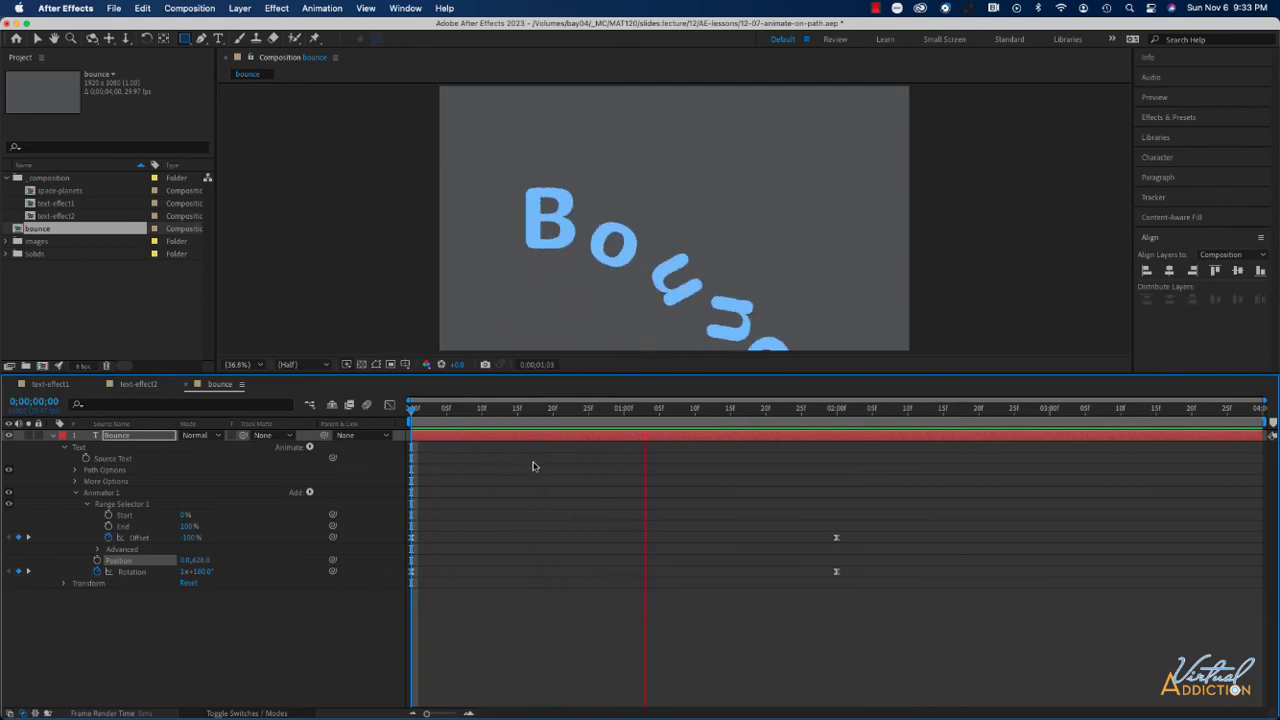
key(space)
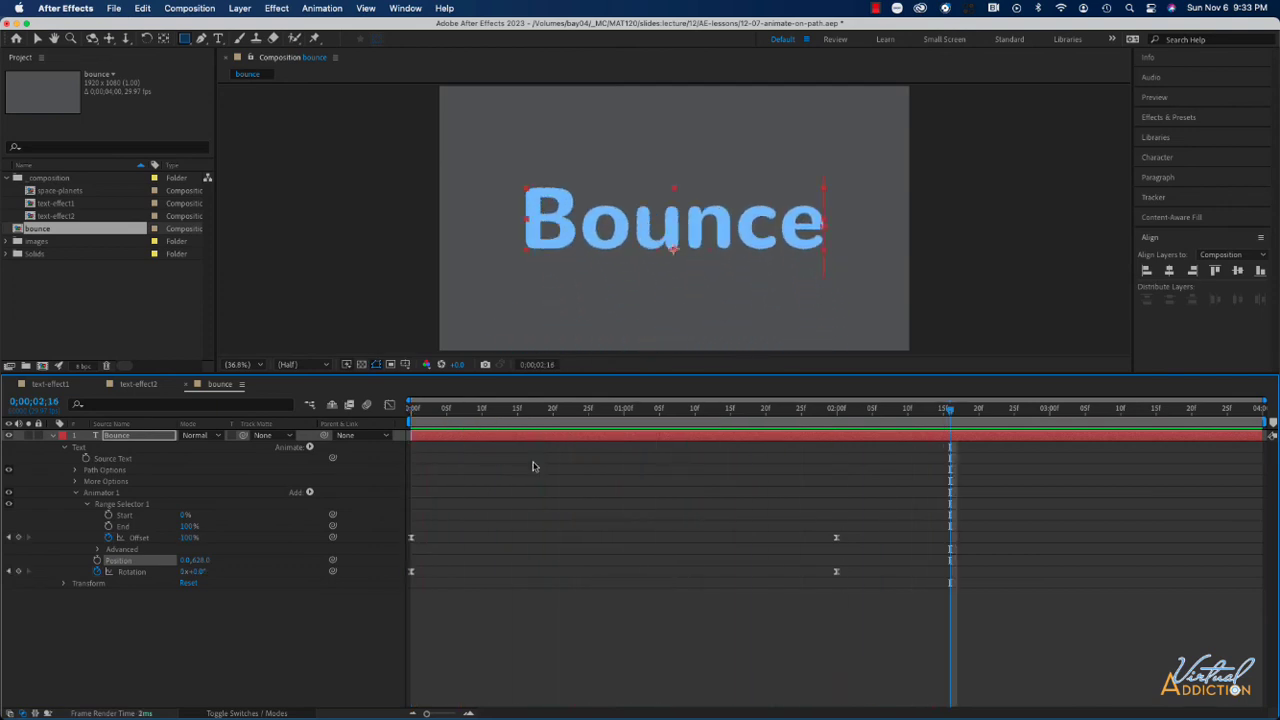
key(Home)
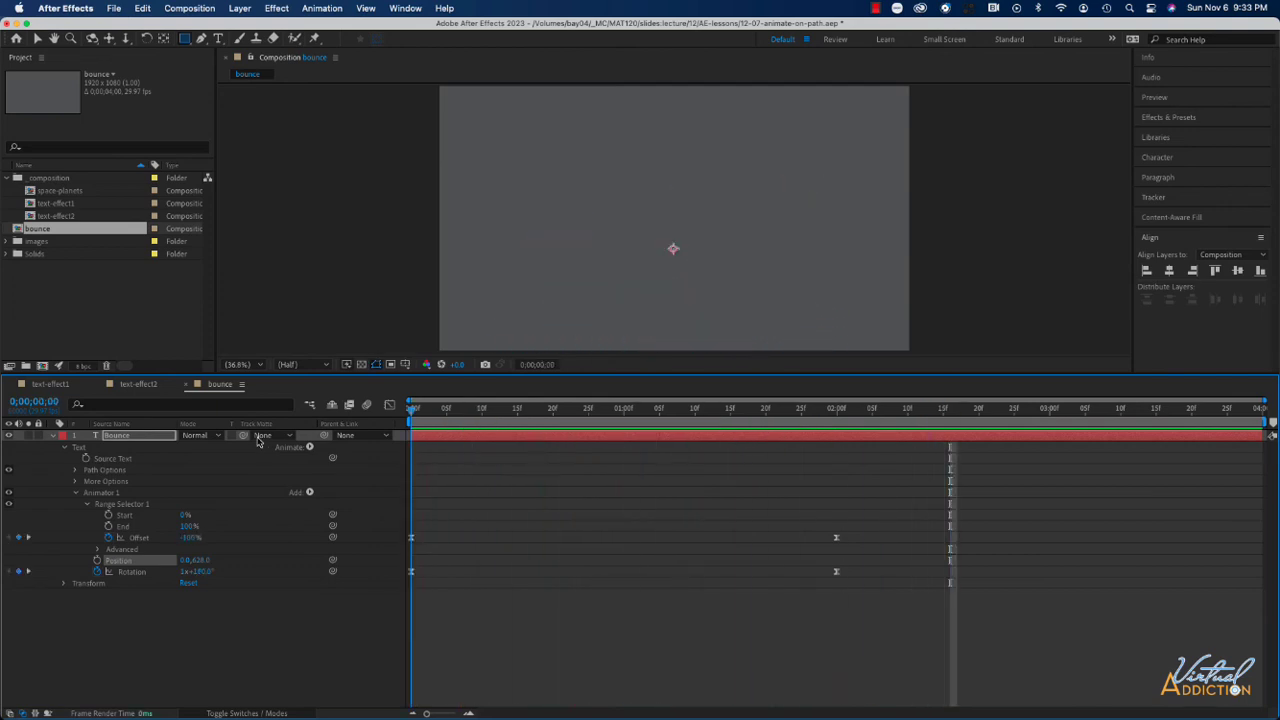
key(space)
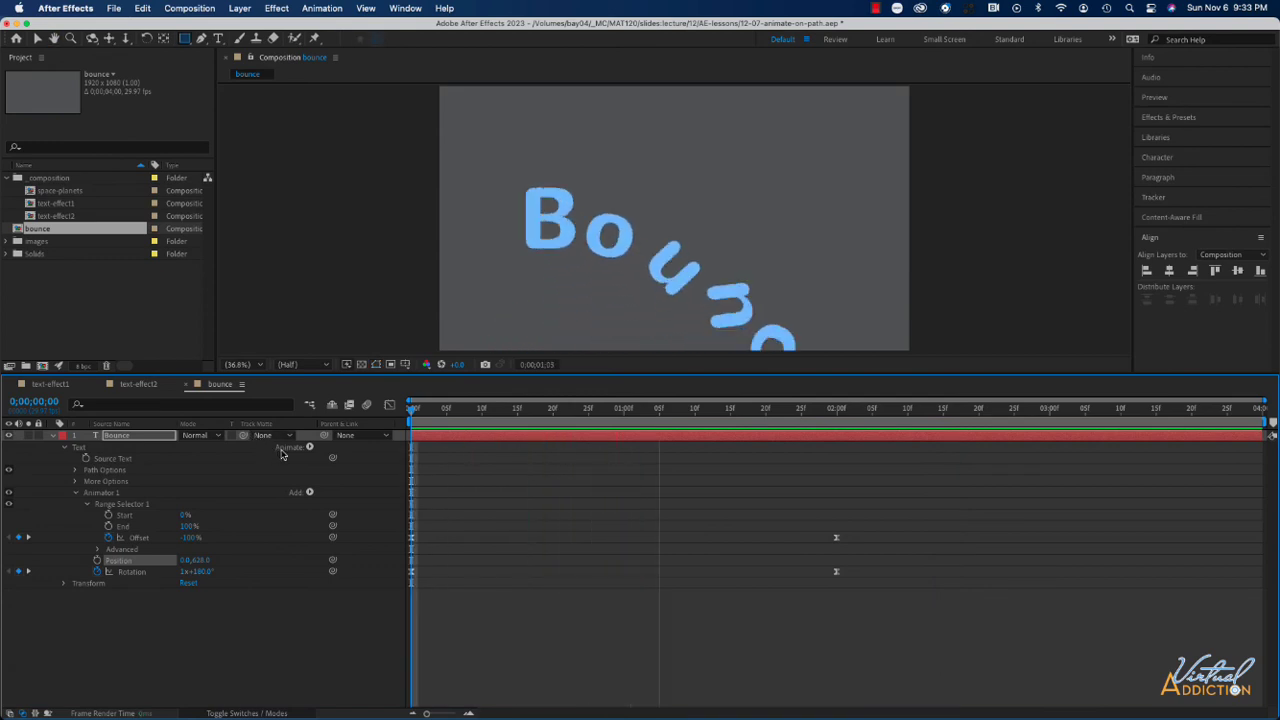
key(space)
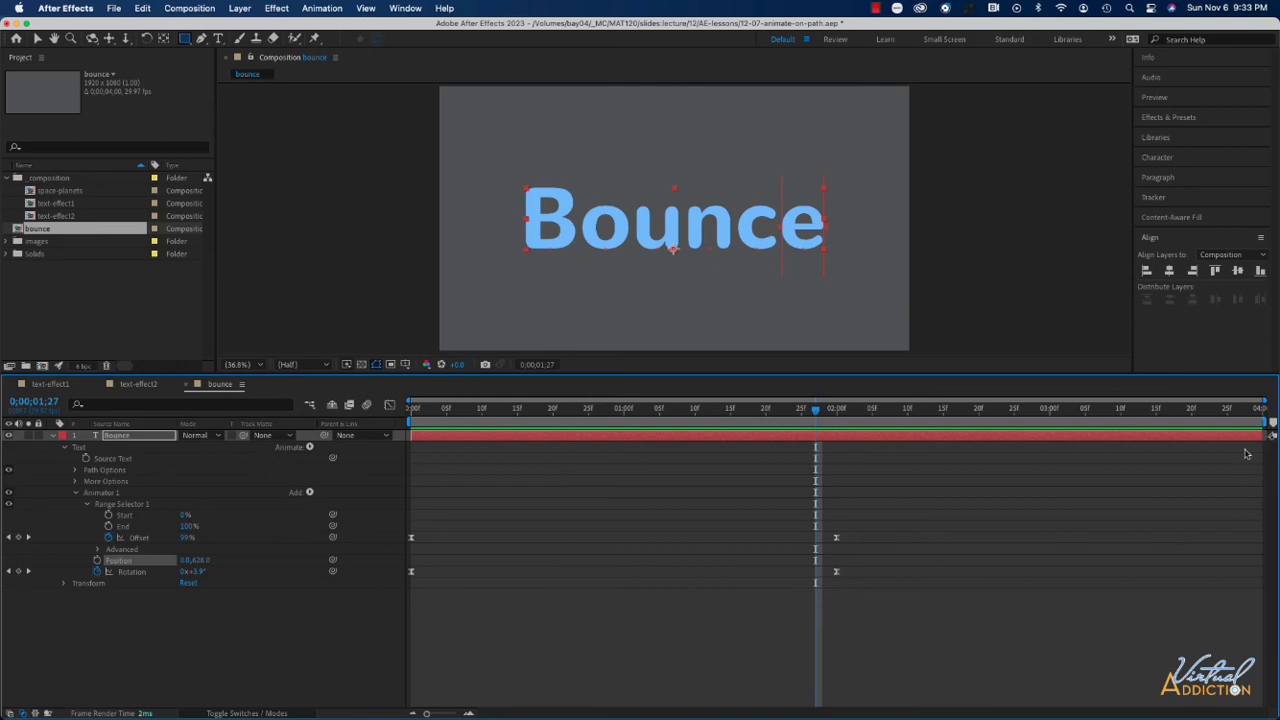
Shorten the work area to end at 0;00;02;00 and preview the Bounce animation from the start.
drag(1272, 421, 836, 428)
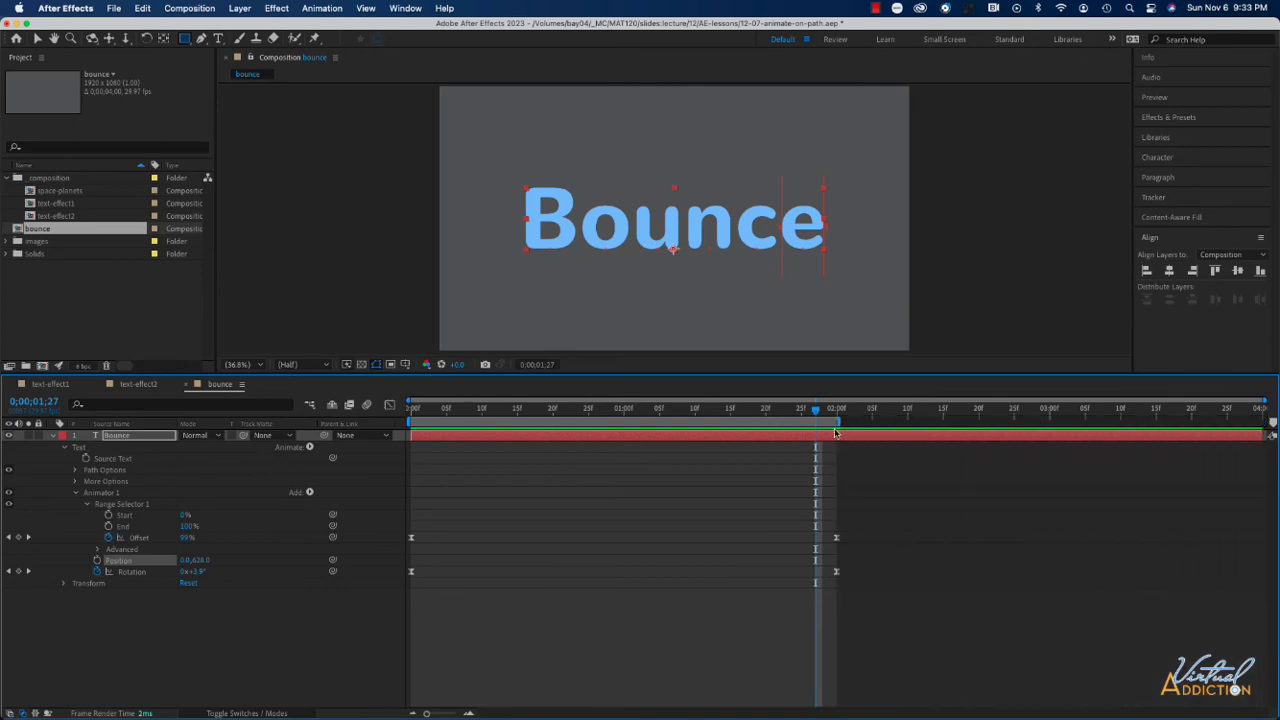
drag(815, 415, 375, 447)
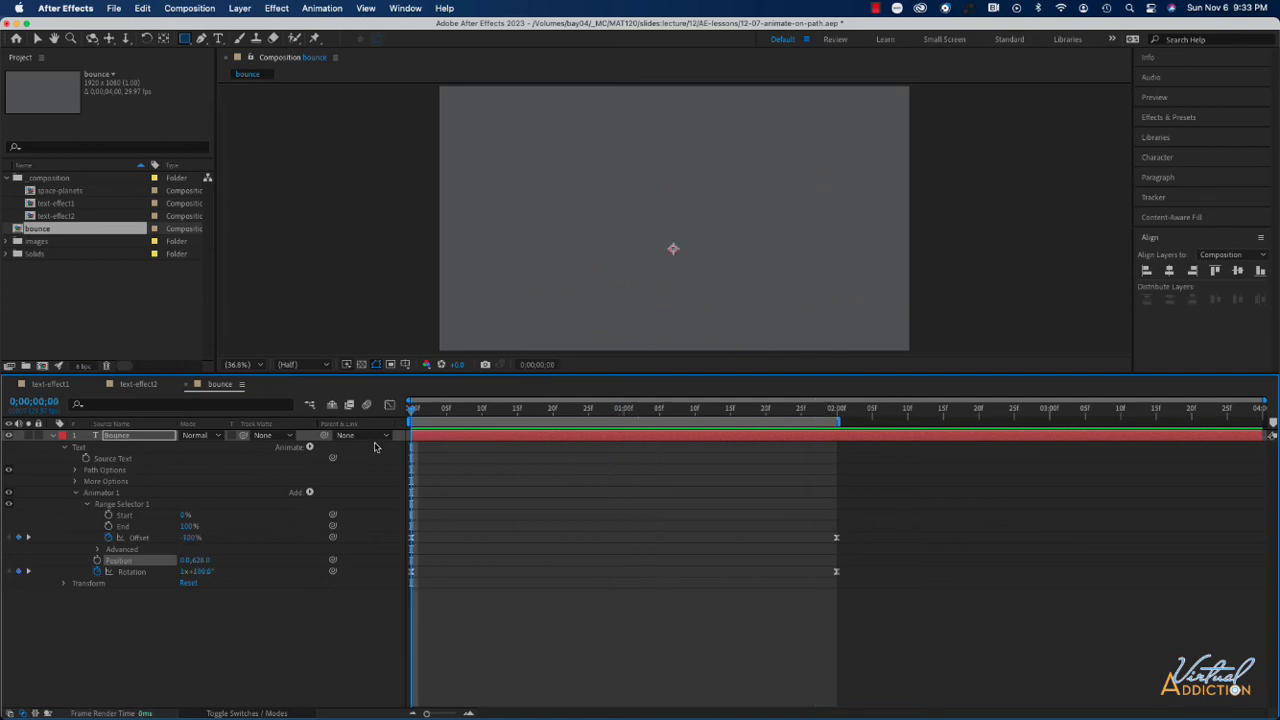
key(space)
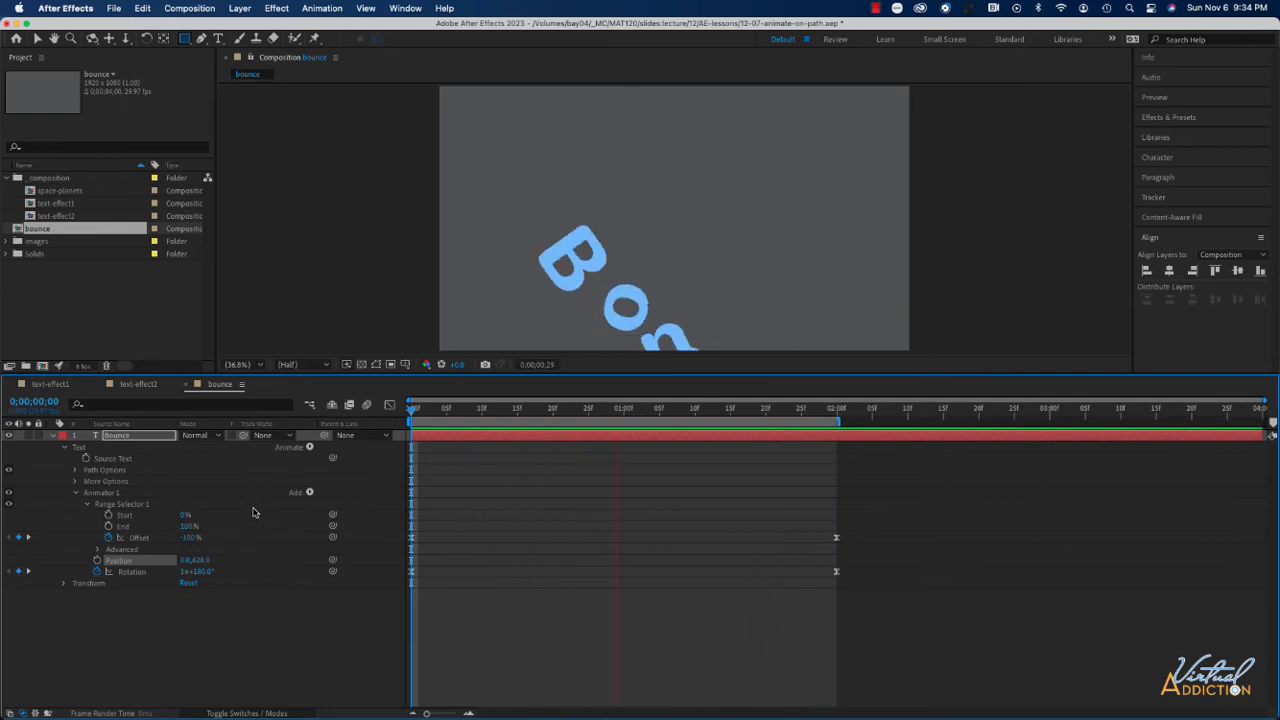
key(space)
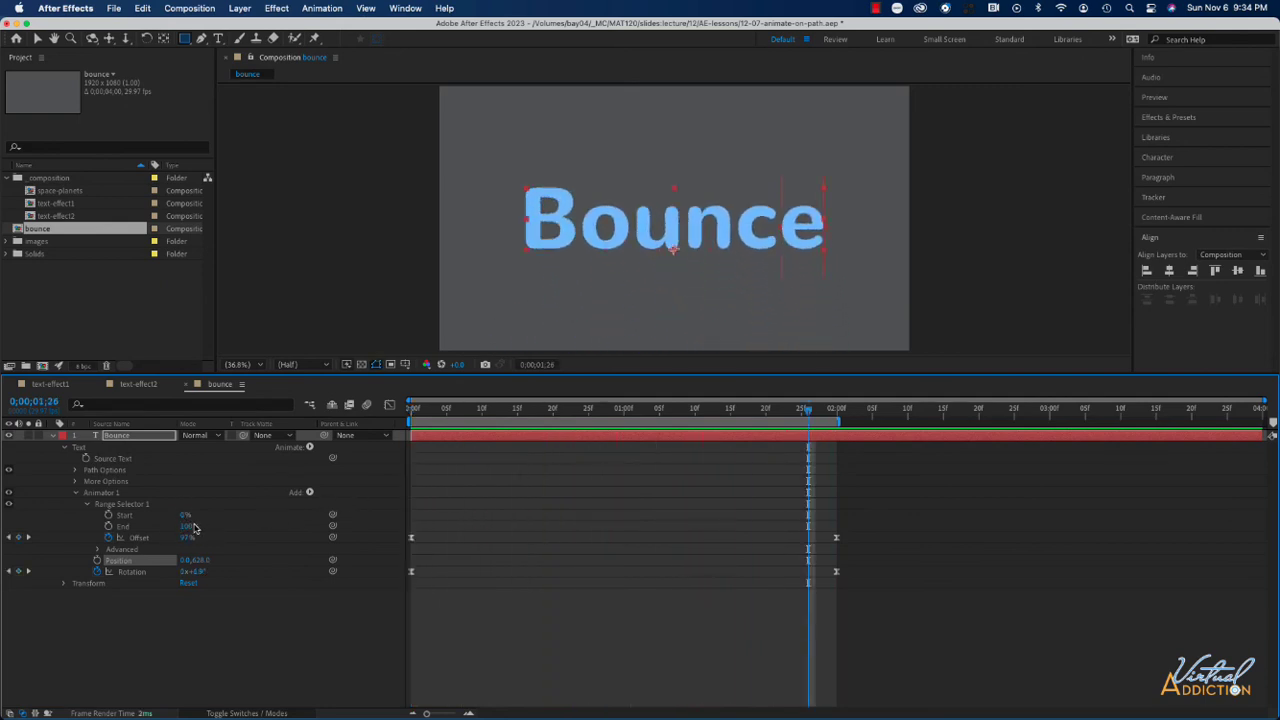
Try different Start and End percentages for Range Selector 1 at 0;00;01;00 to test their effect on the letters.
drag(810, 413, 624, 447)
click(185, 515)
drag(185, 515, 231, 526)
drag(237, 526, 304, 525)
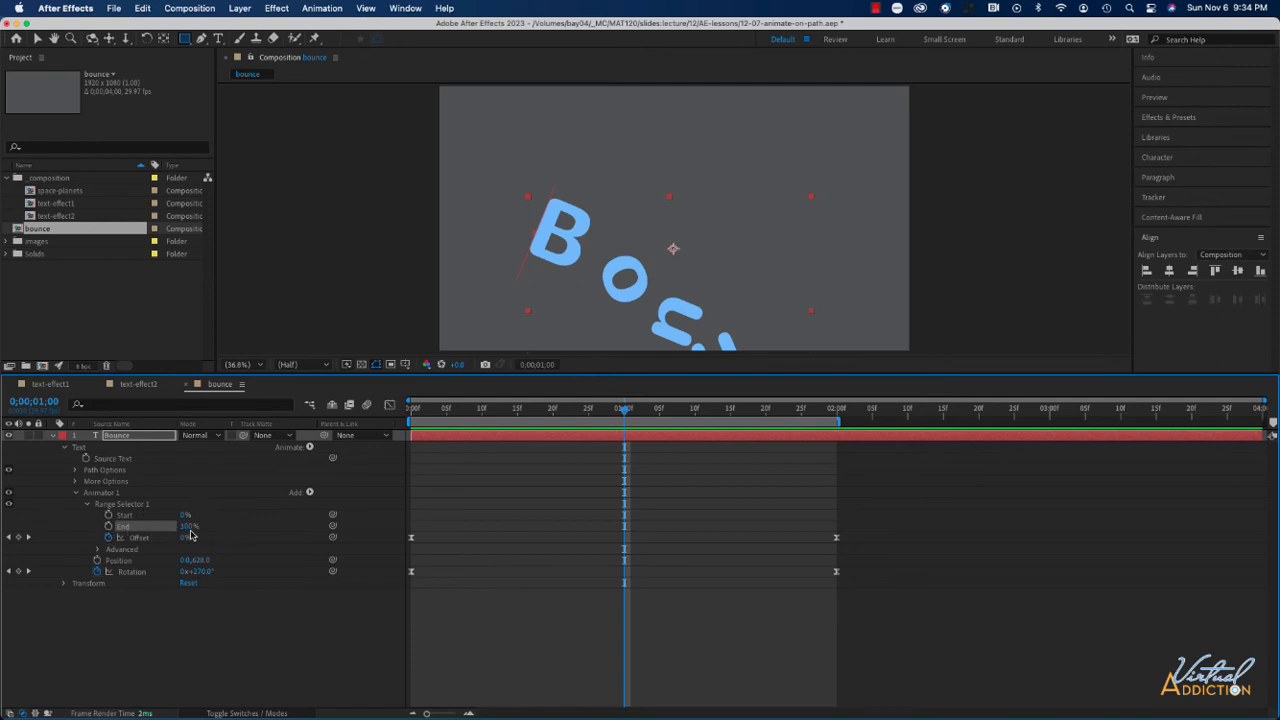
click(106, 493)
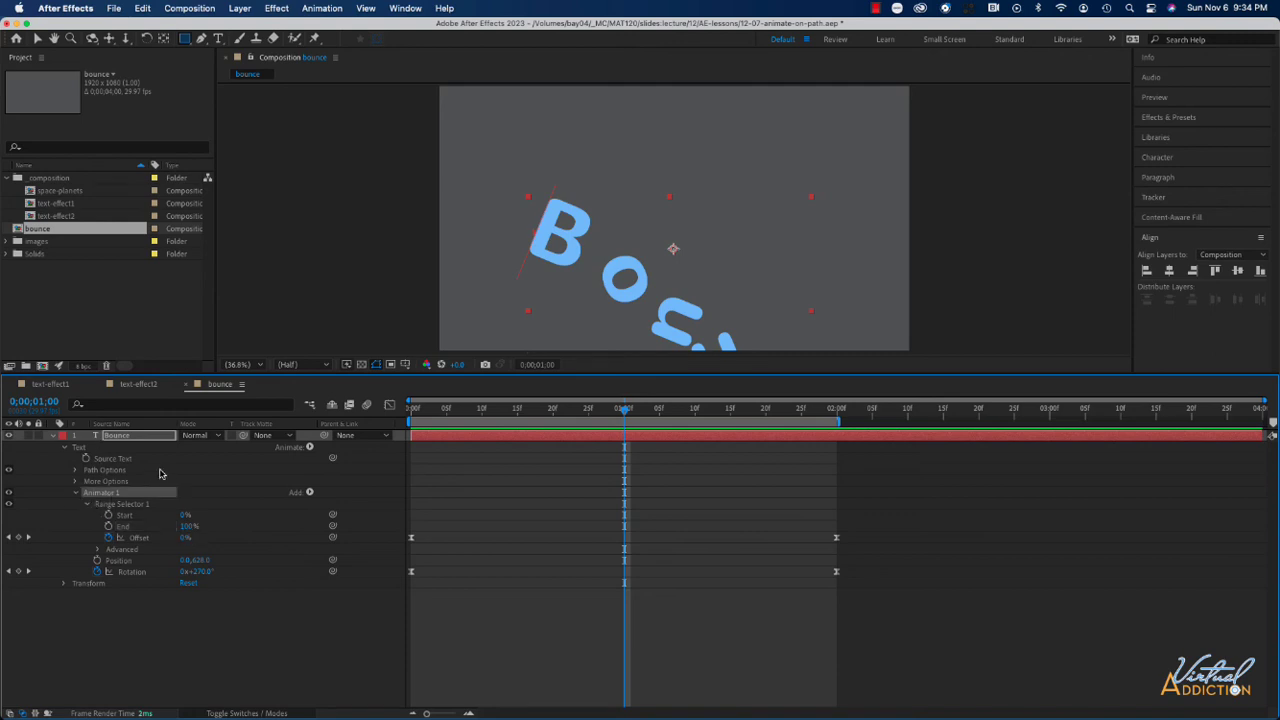
drag(625, 410, 808, 421)
Move the bounce composition into the _composition folder and create a new composition named reverb.
drag(17, 229, 40, 183)
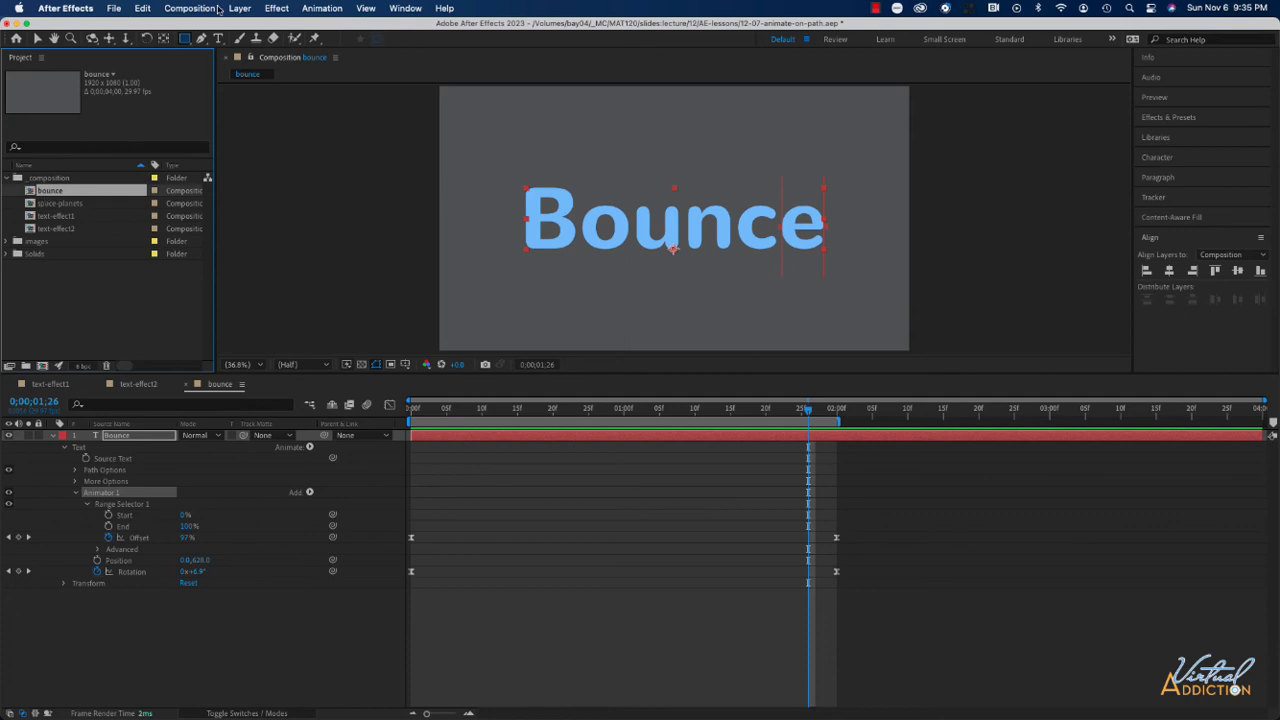
click(218, 9)
click(213, 28)
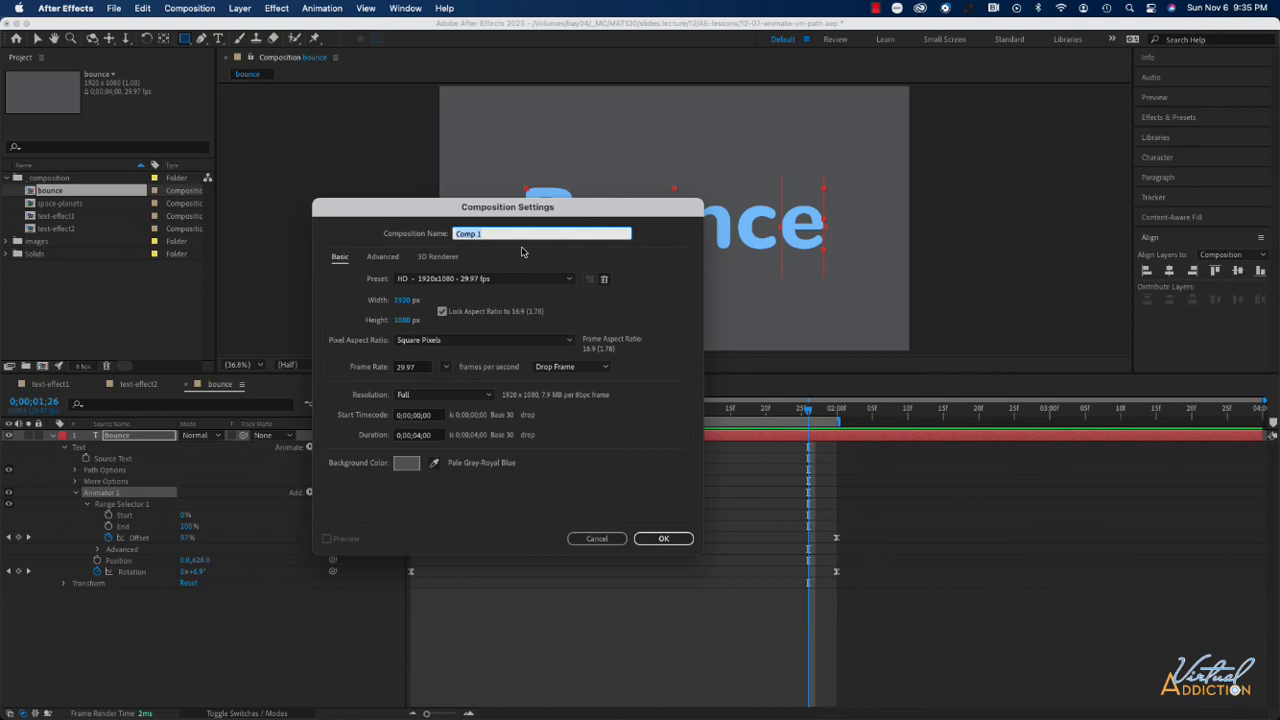
text(reverb)
click(663, 538)
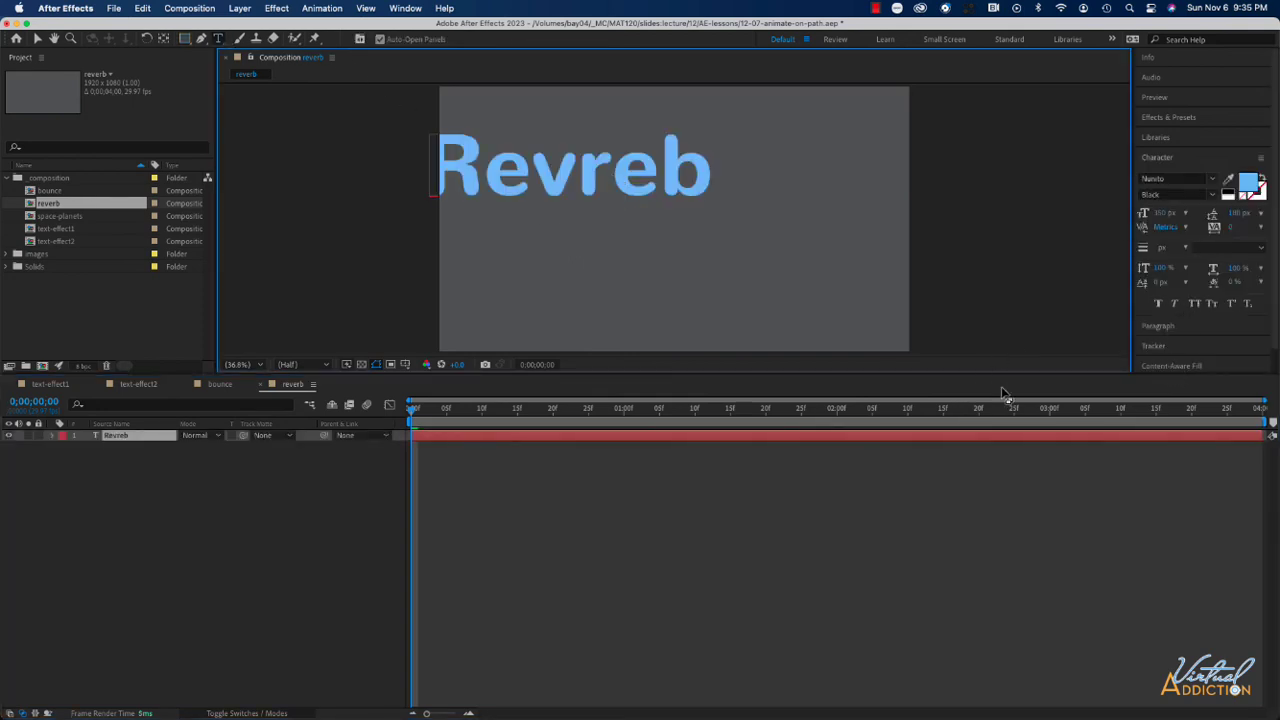
Enlarge the composition viewer showing the Revreb text by reducing the timeline's height.
drag(1004, 375, 1005, 465)
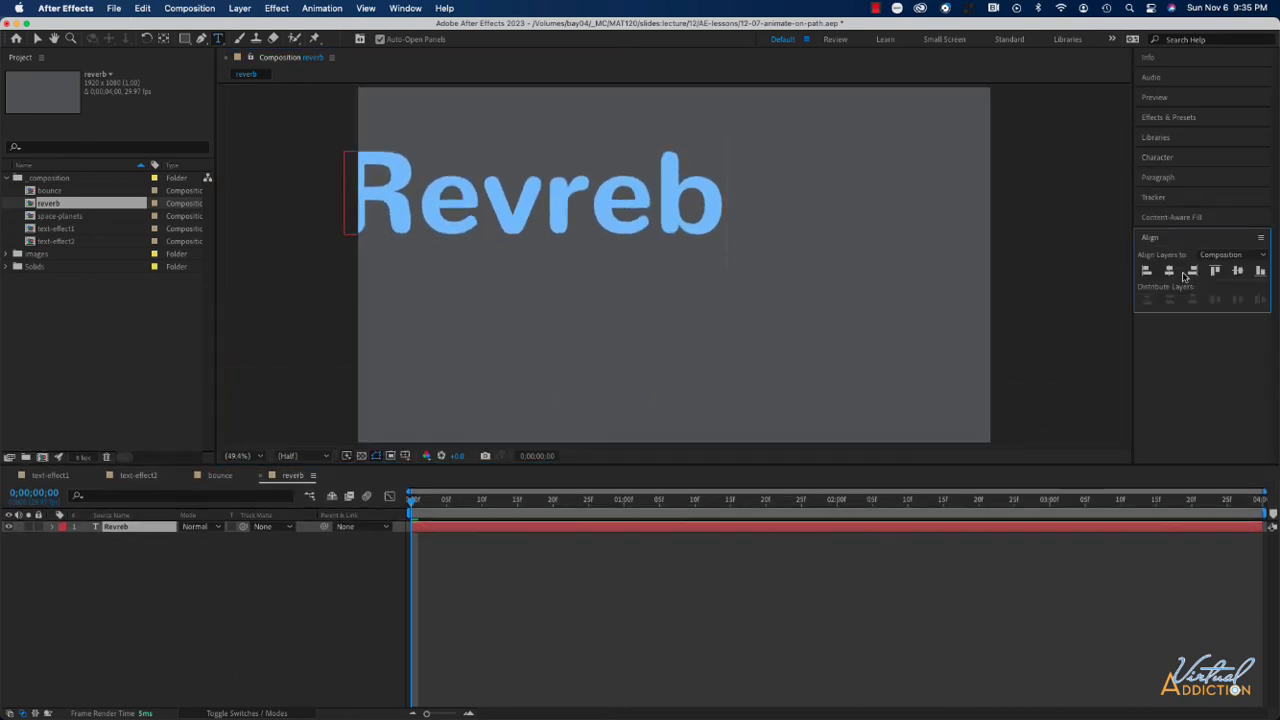
Centre the Revreb text horizontally and vertically in the composition and keyframe its Rotation at -20° at 0;00;00;00.
click(1169, 271)
click(1237, 271)
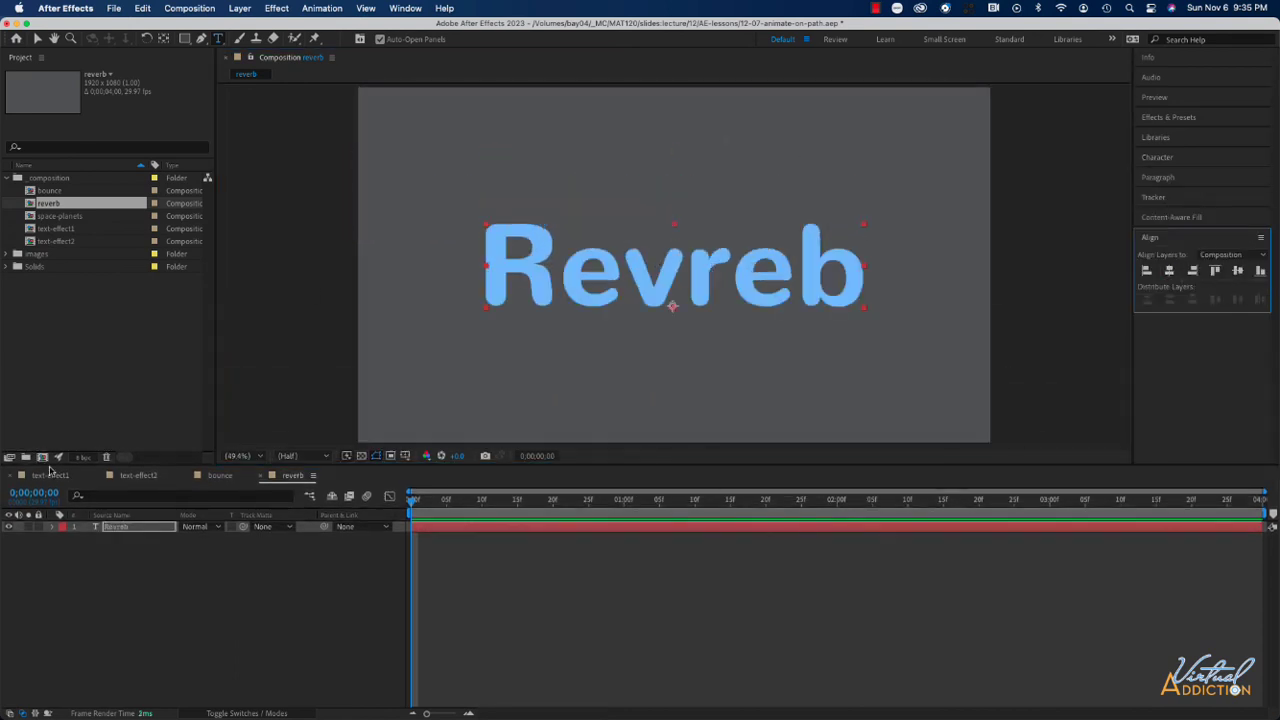
click(121, 527)
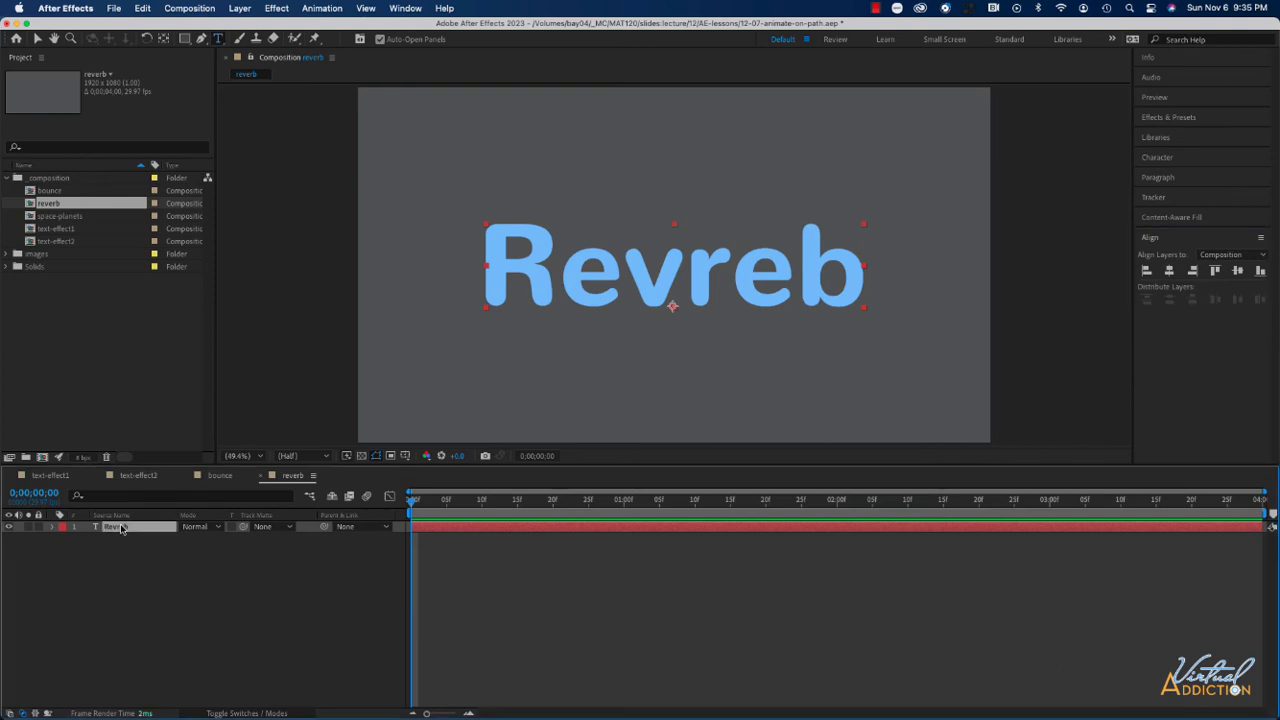
key(r)
click(87, 539)
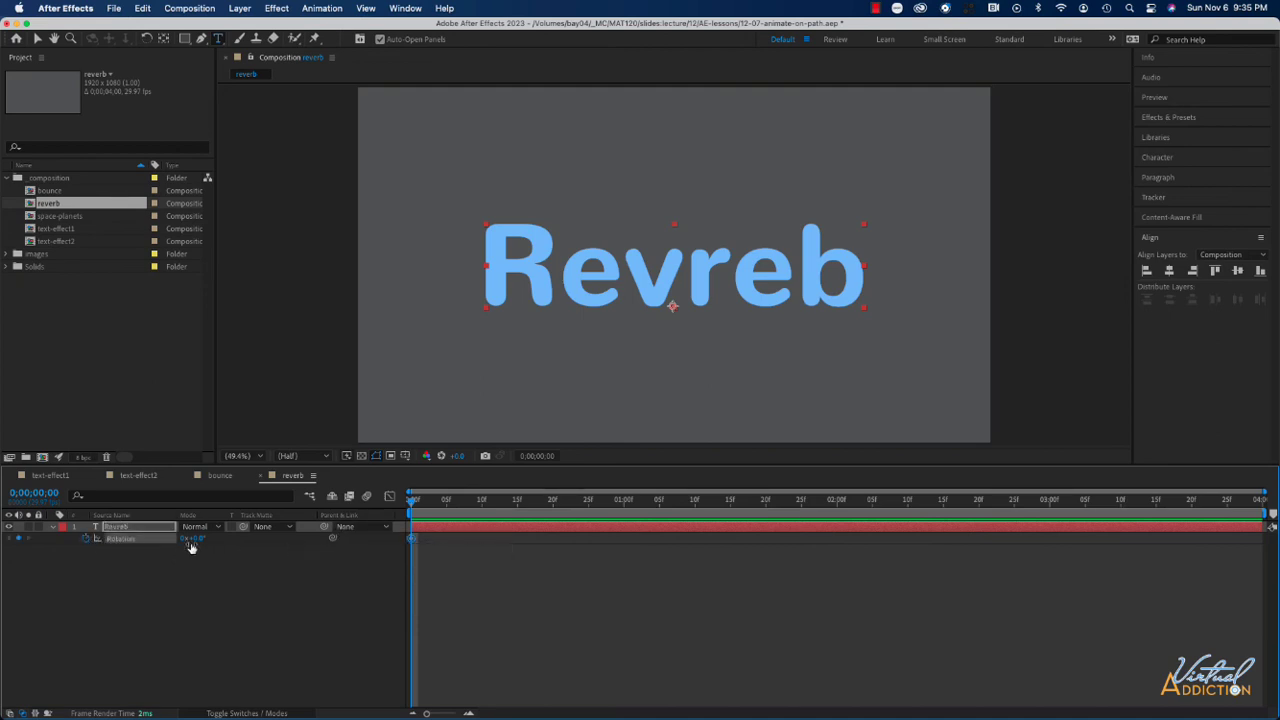
click(195, 539)
text(-20)
key(Return)
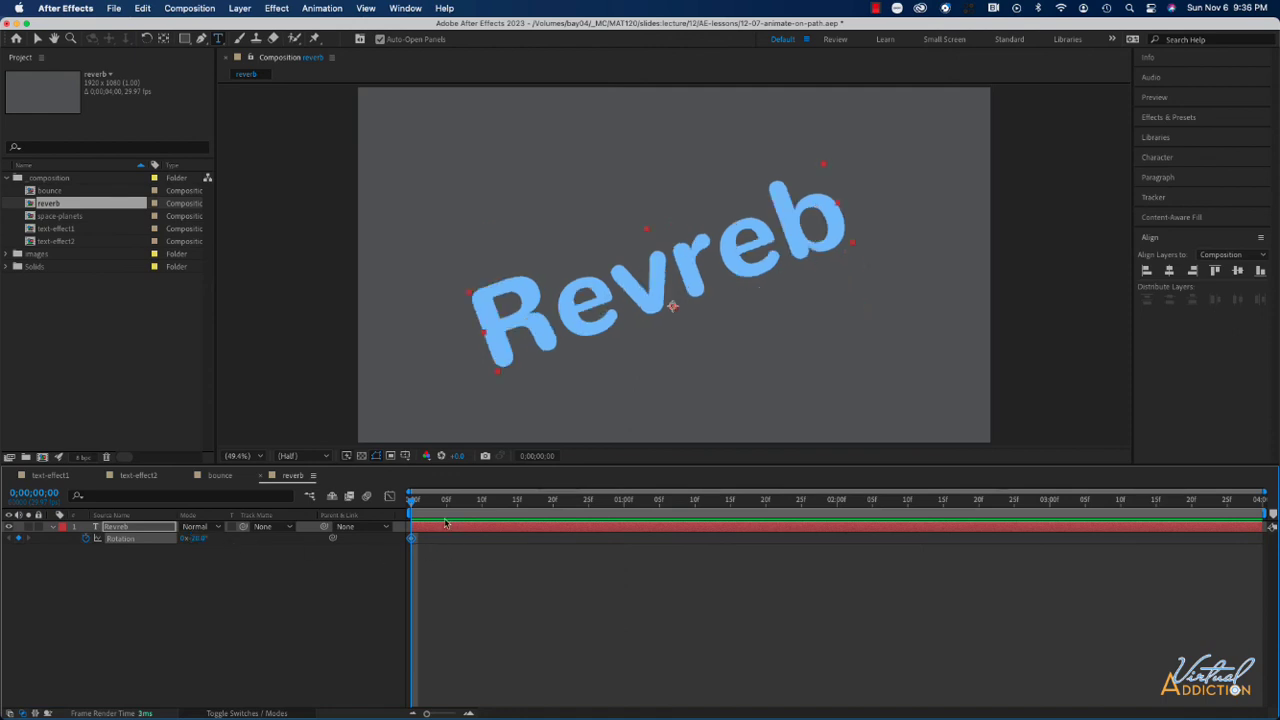
Add a Rotation keyframe of 20° to the Revreb layer at 0;00;02;00.
drag(410, 503, 837, 500)
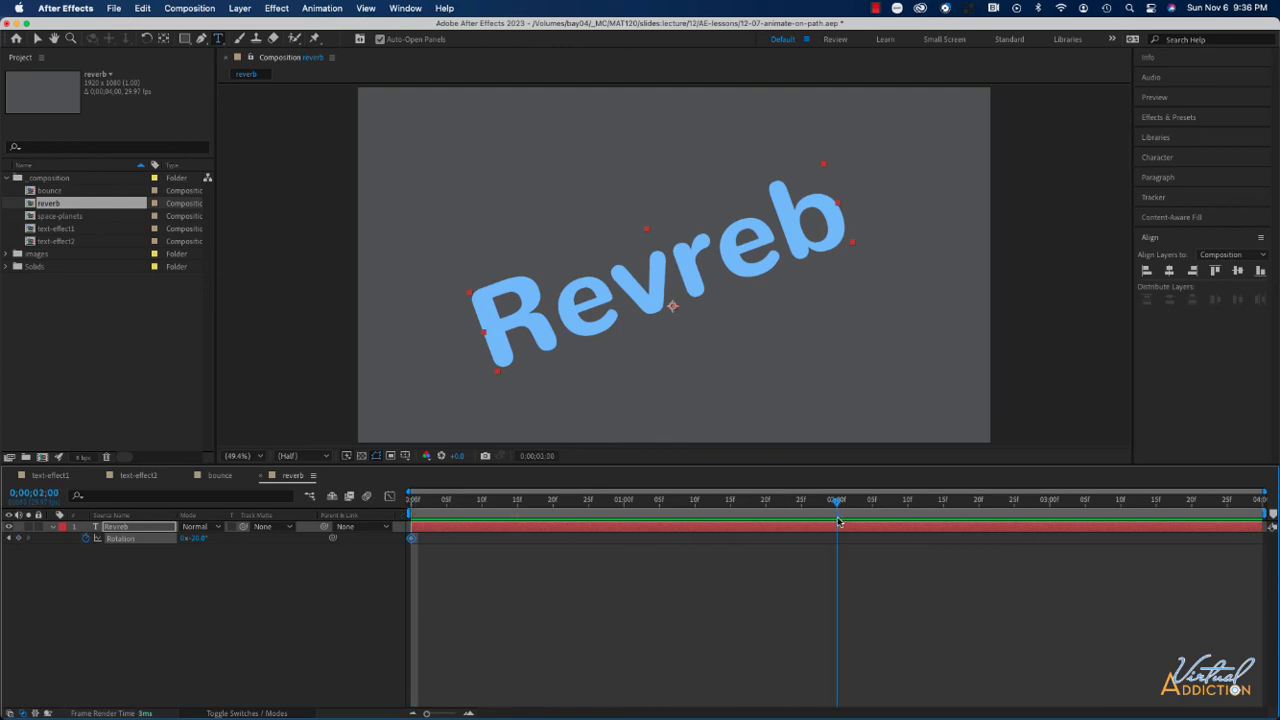
click(196, 539)
text(-20)
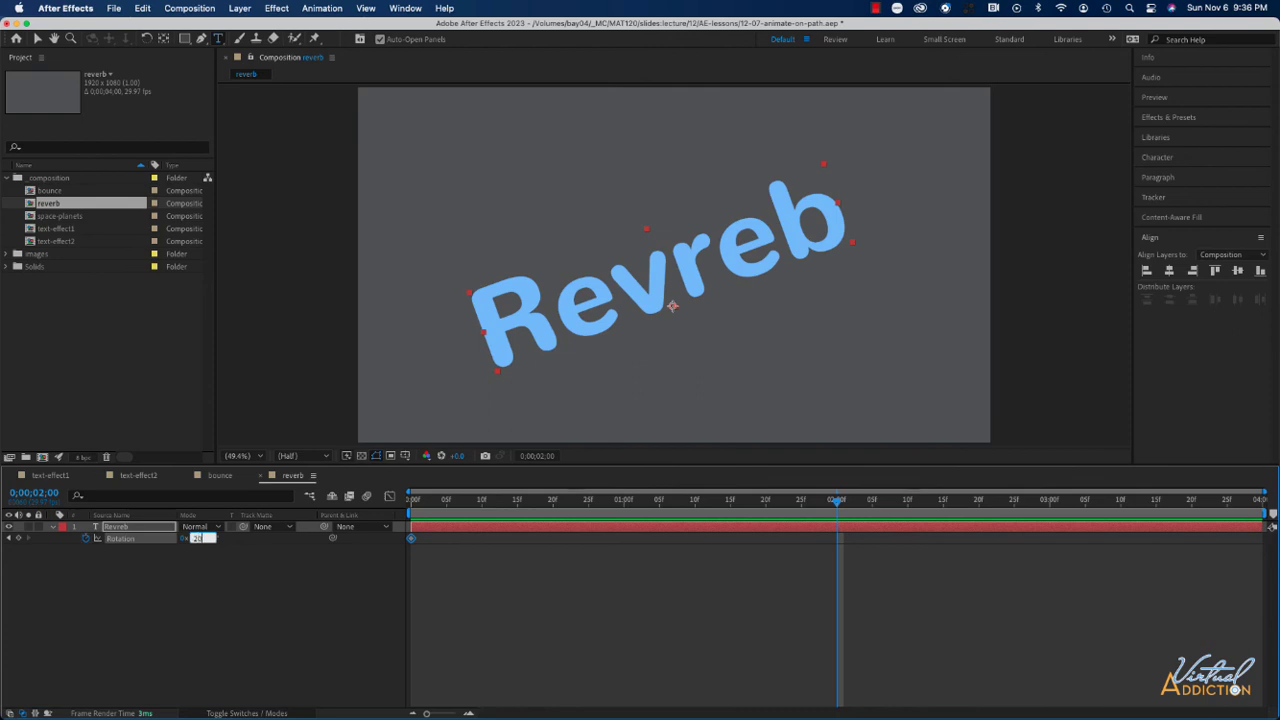
key(Return)
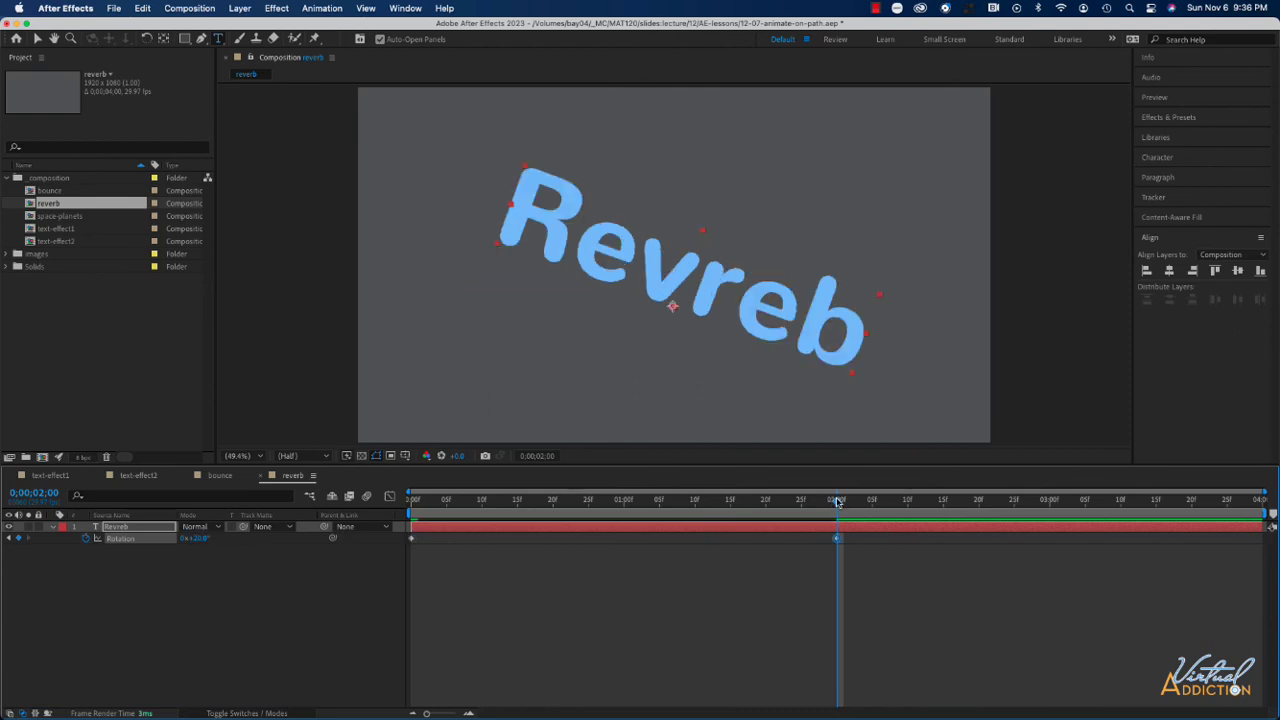
Add the expression loopOut("pingpong") to the Revreb layer's Rotation and preview the looping swing from the start.
drag(837, 502, 382, 544)
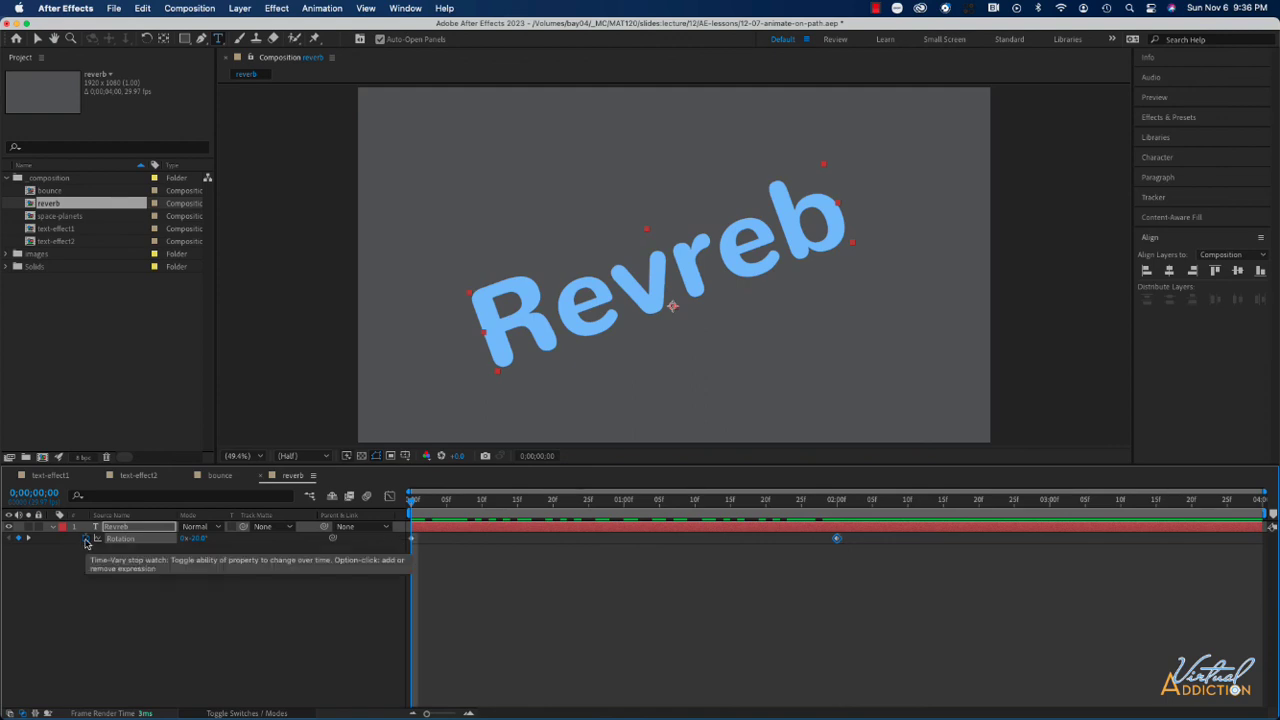
alt+click(86, 541)
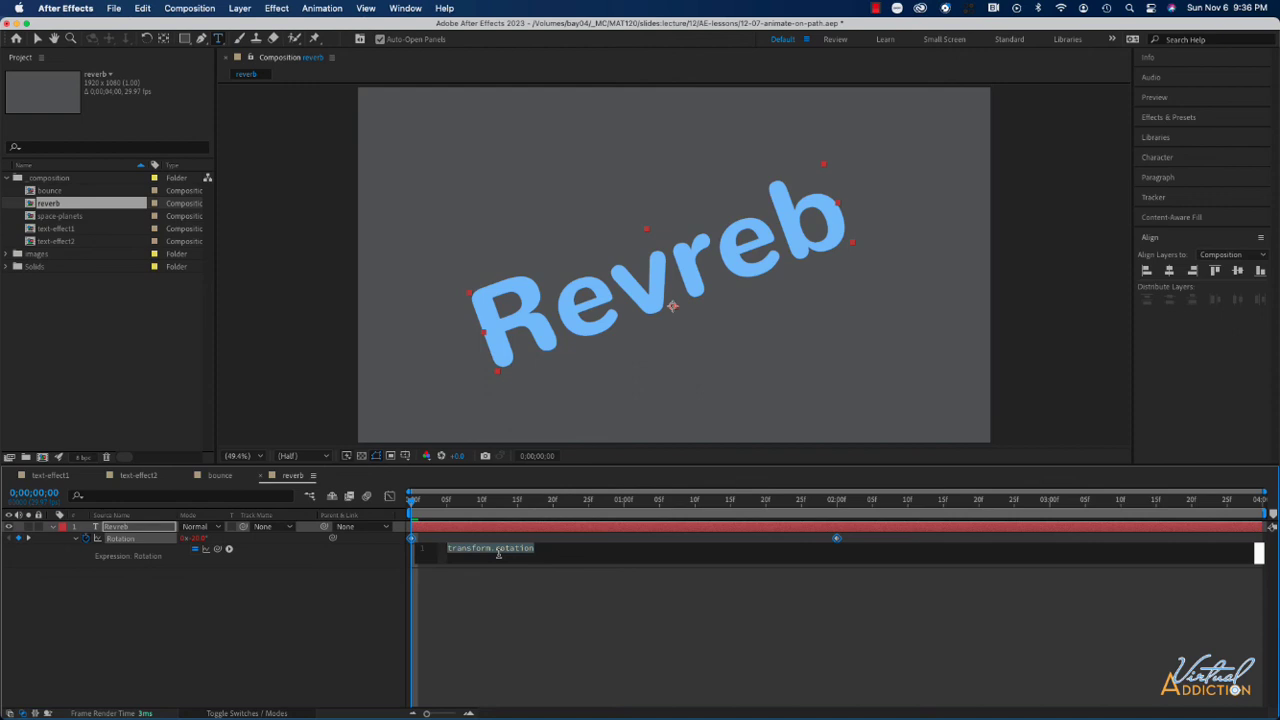
text(loopOut)
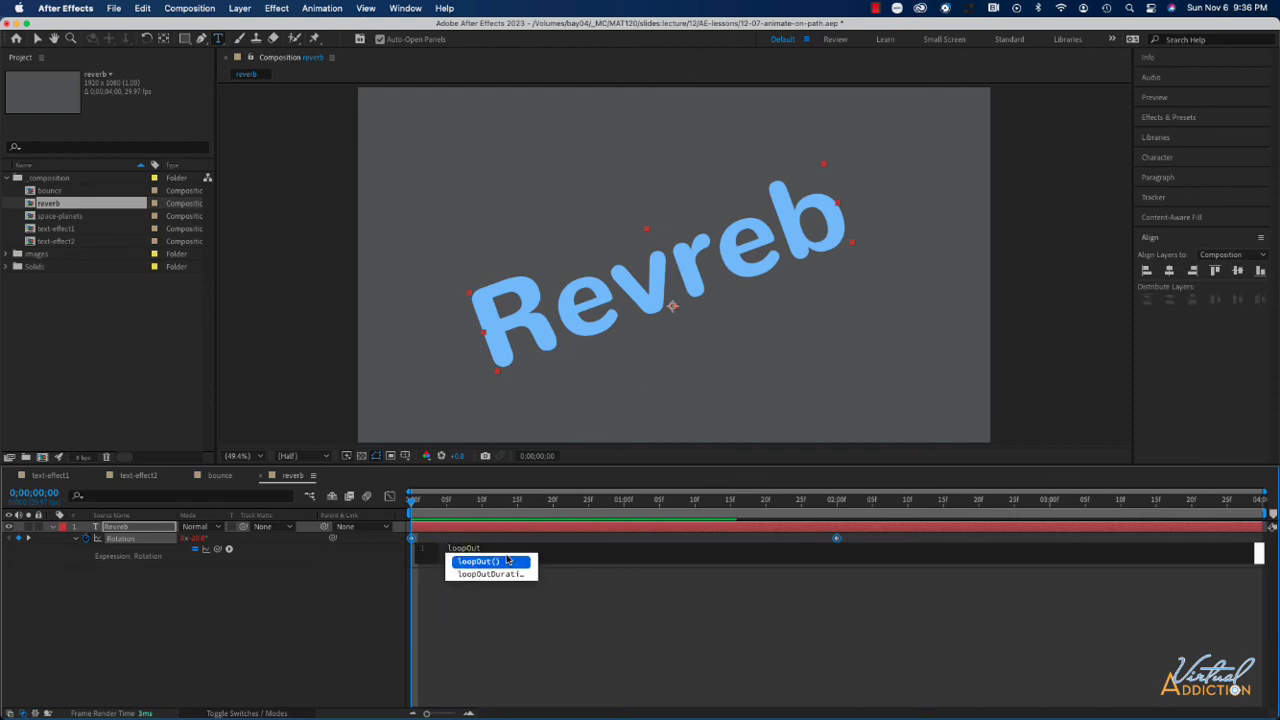
key(Return)
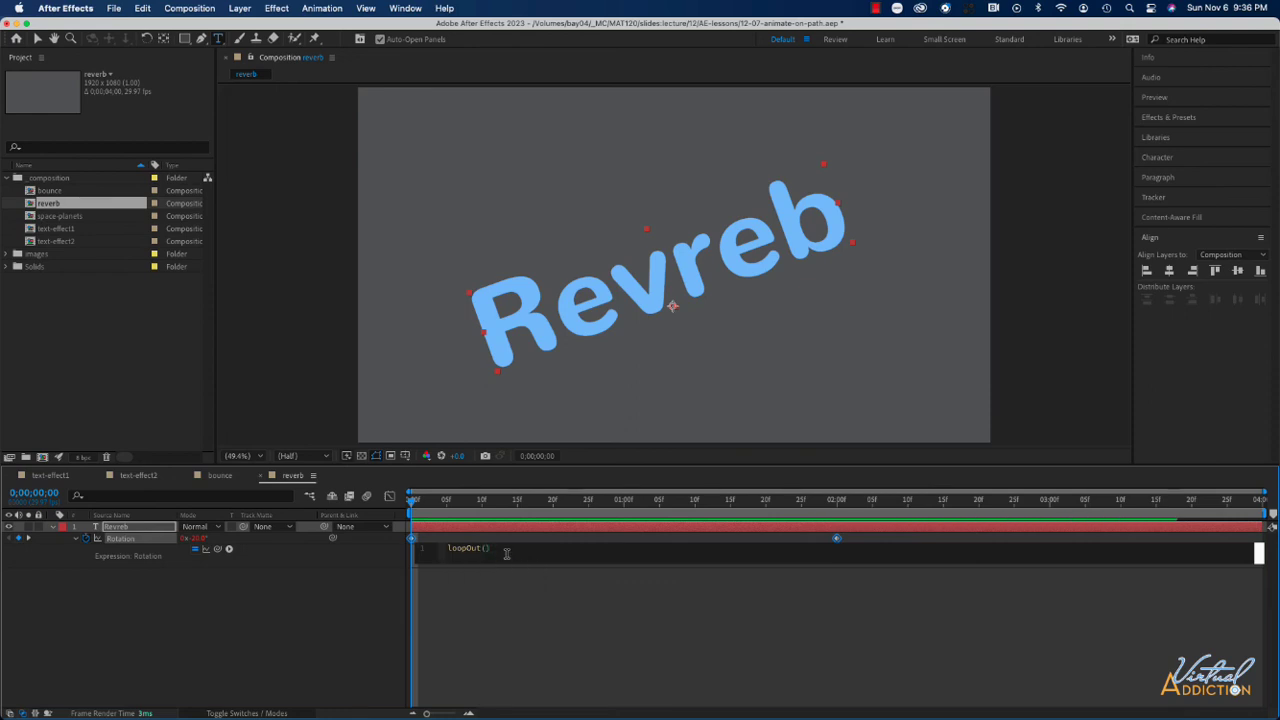
text("ping)
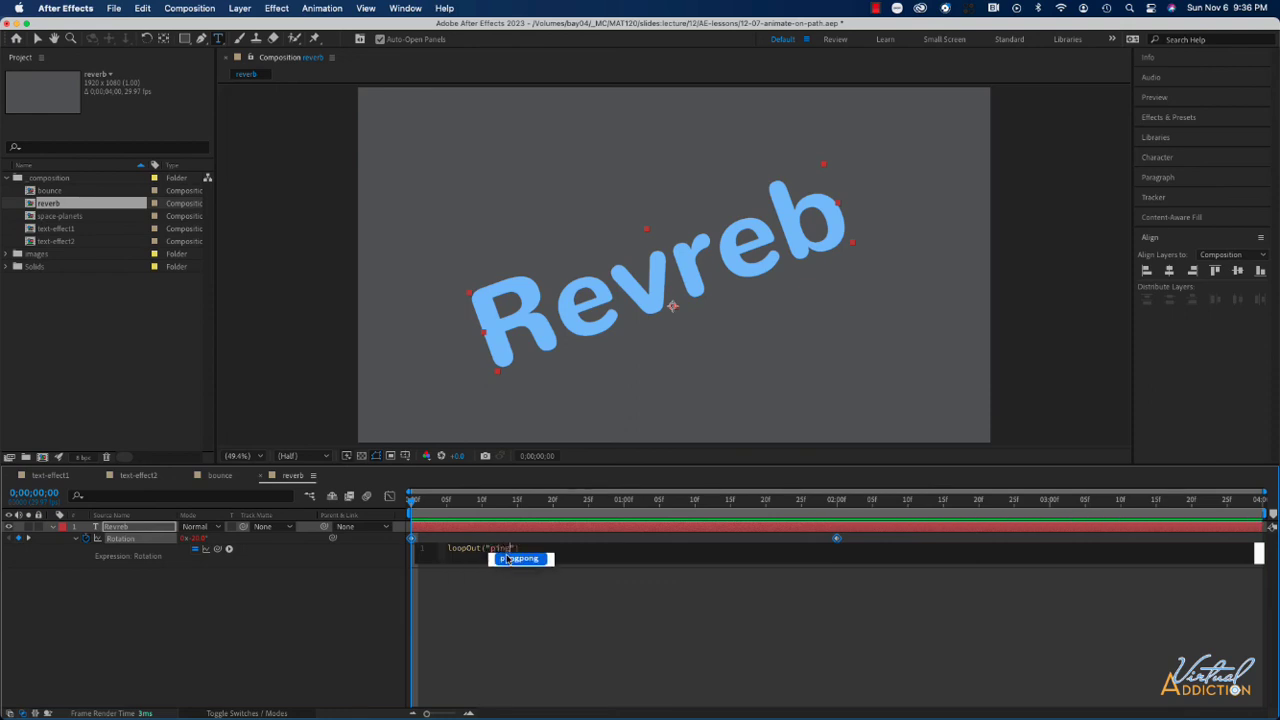
text(pong)
click(535, 598)
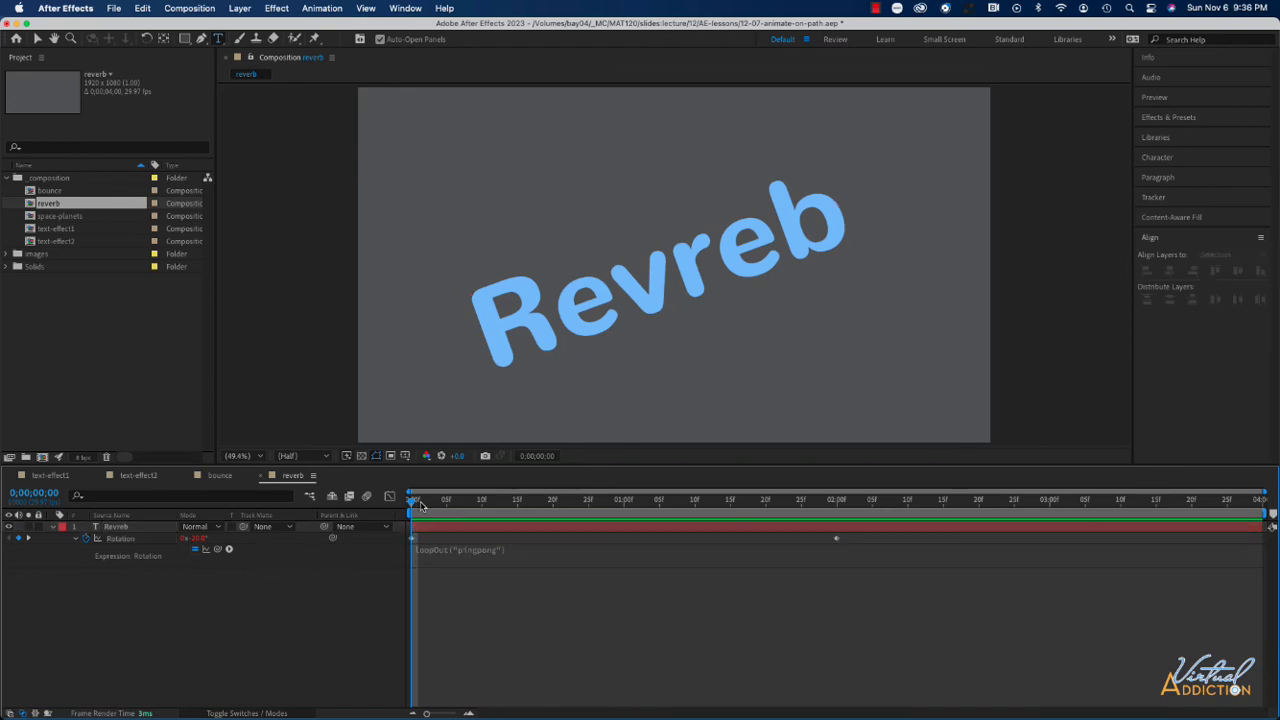
key(space)
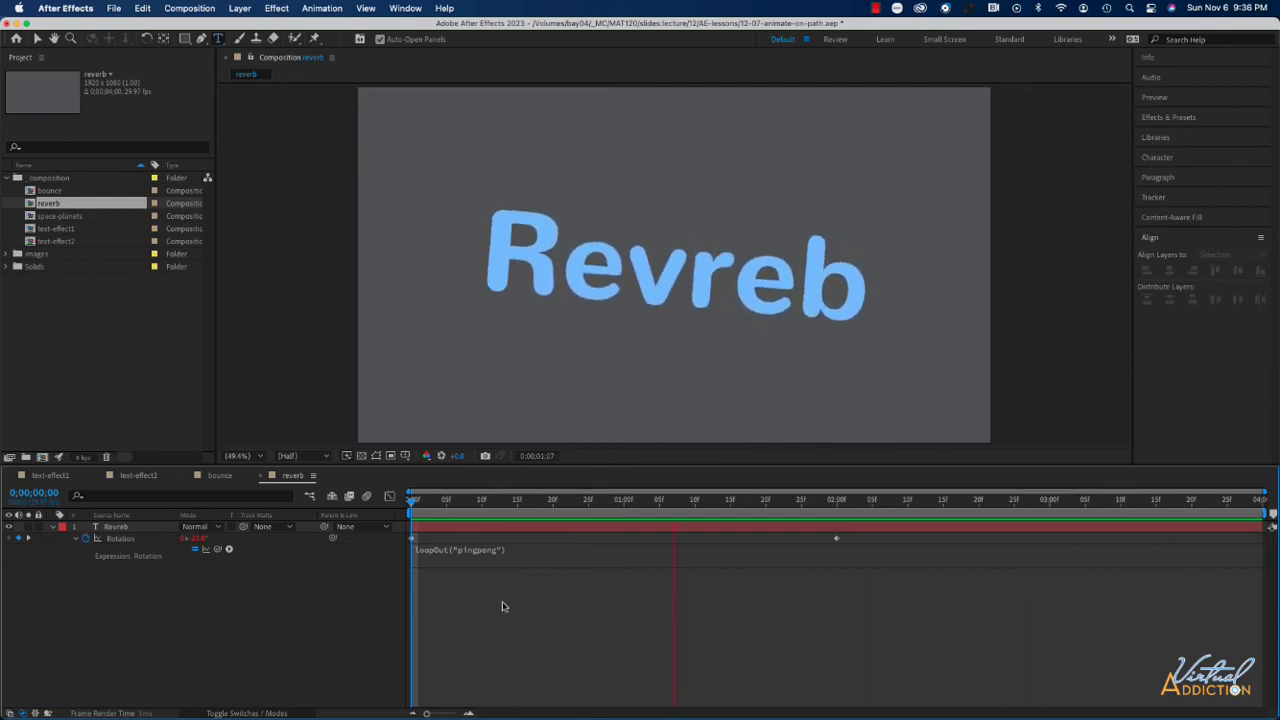
key(space)
Move the second Rotation keyframe to 0;00;01;00 and preview the faster swing.
click(837, 540)
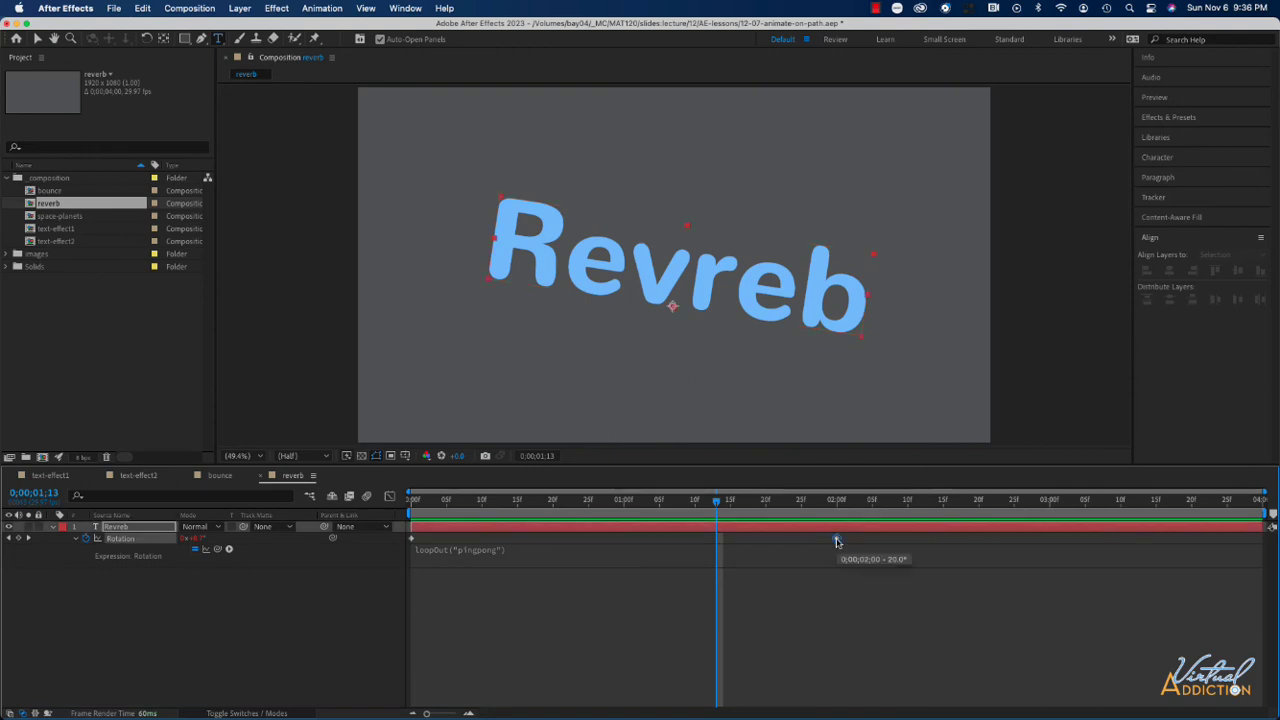
drag(837, 541, 623, 539)
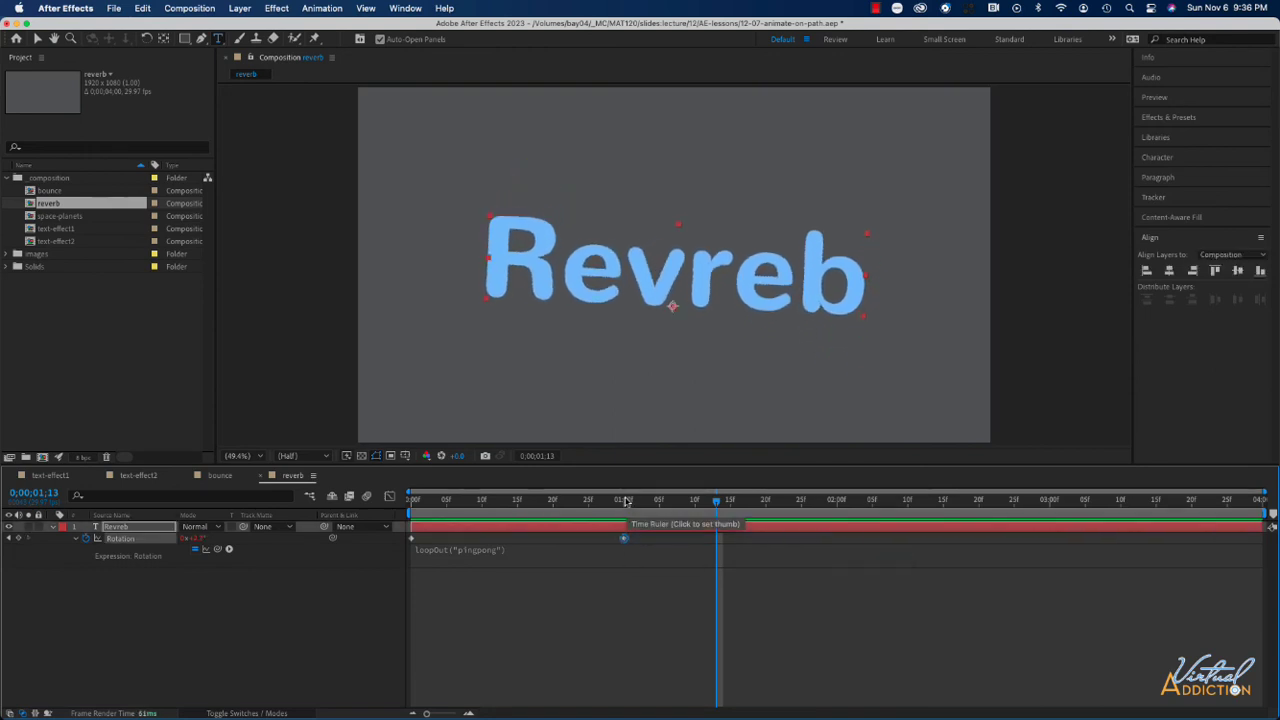
key(space)
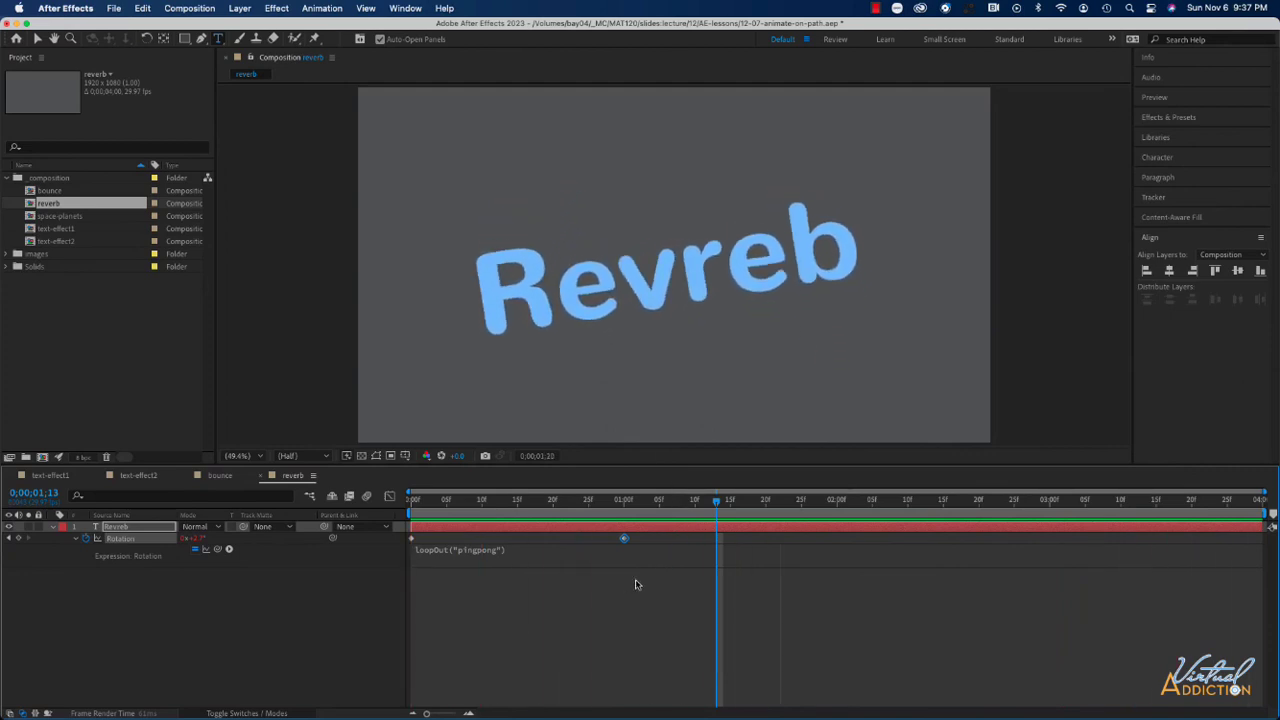
Apply Easy Ease to both Rotation keyframes of the Revreb layer and preview the motion.
click(553, 590)
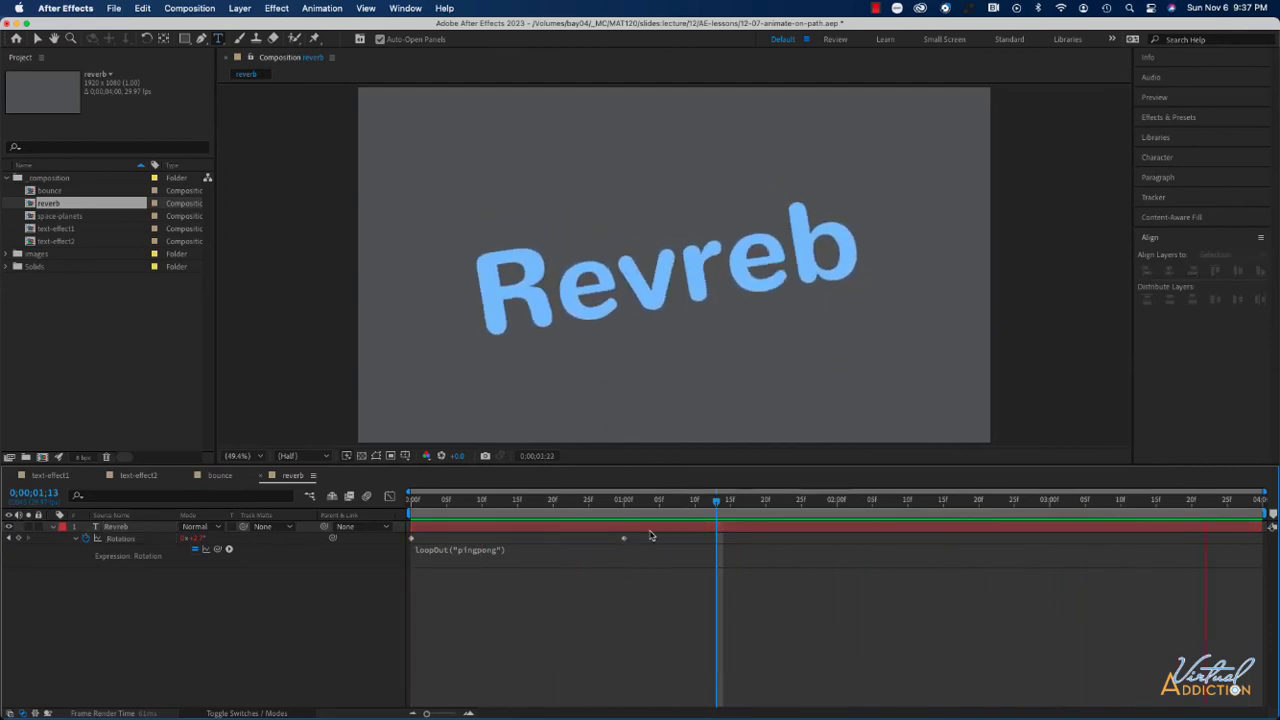
drag(663, 540, 405, 546)
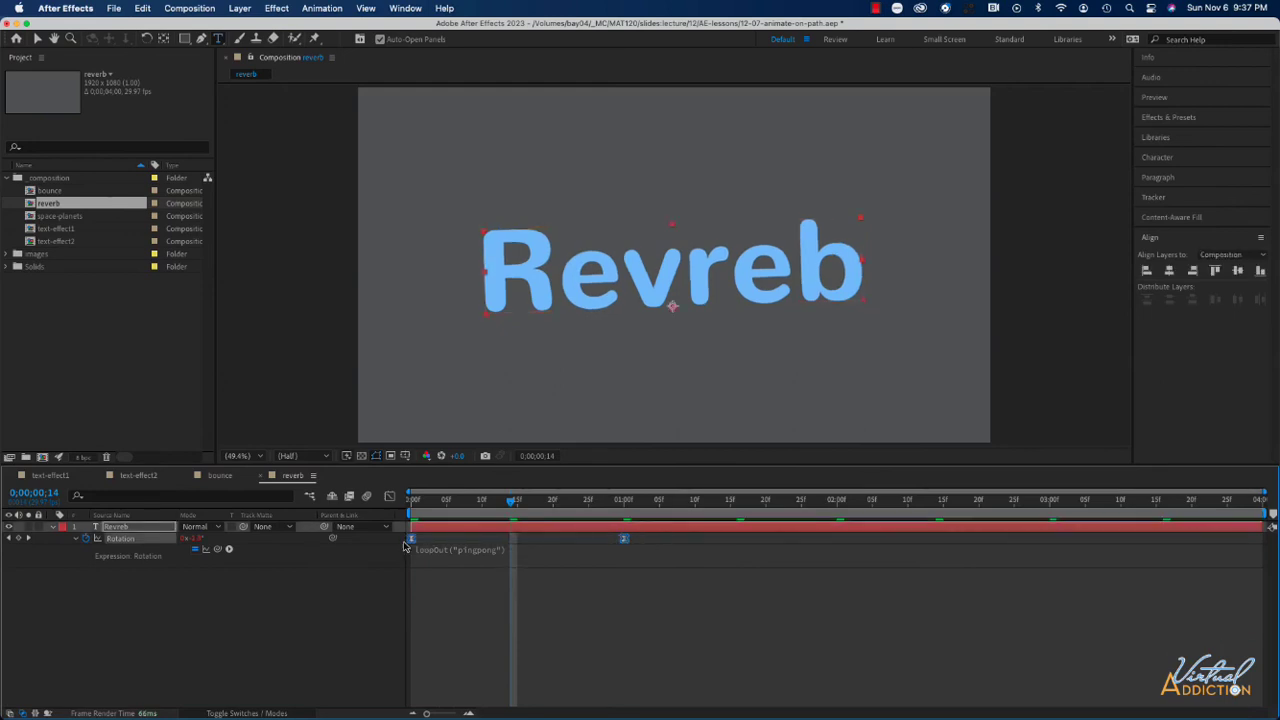
key(space)
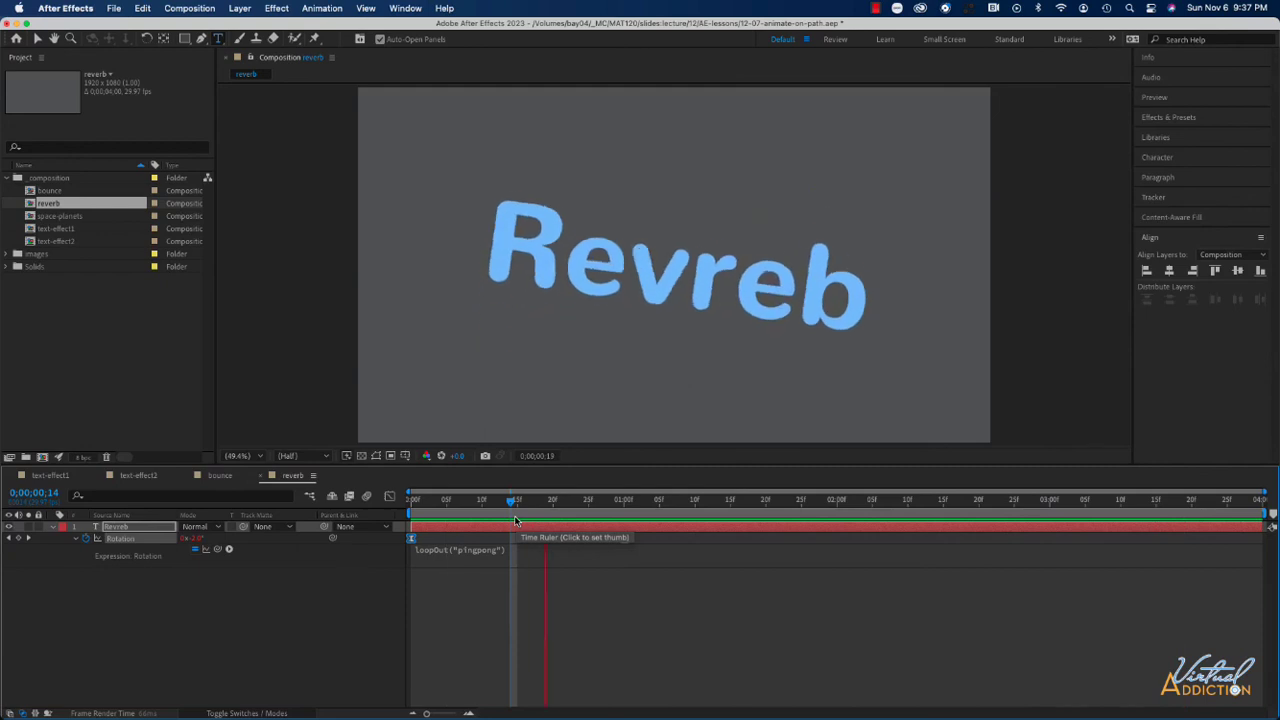
key(space)
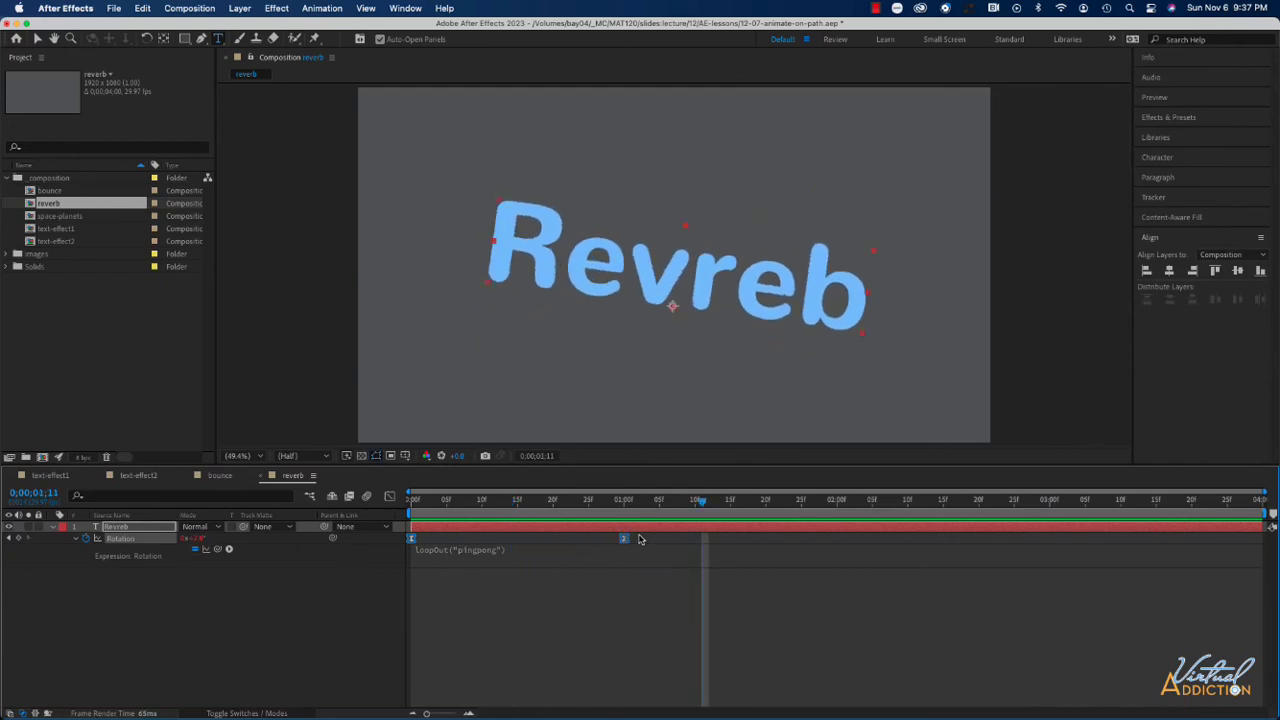
Apply the Echo effect from the Time category to the Revreb layer.
click(1178, 117)
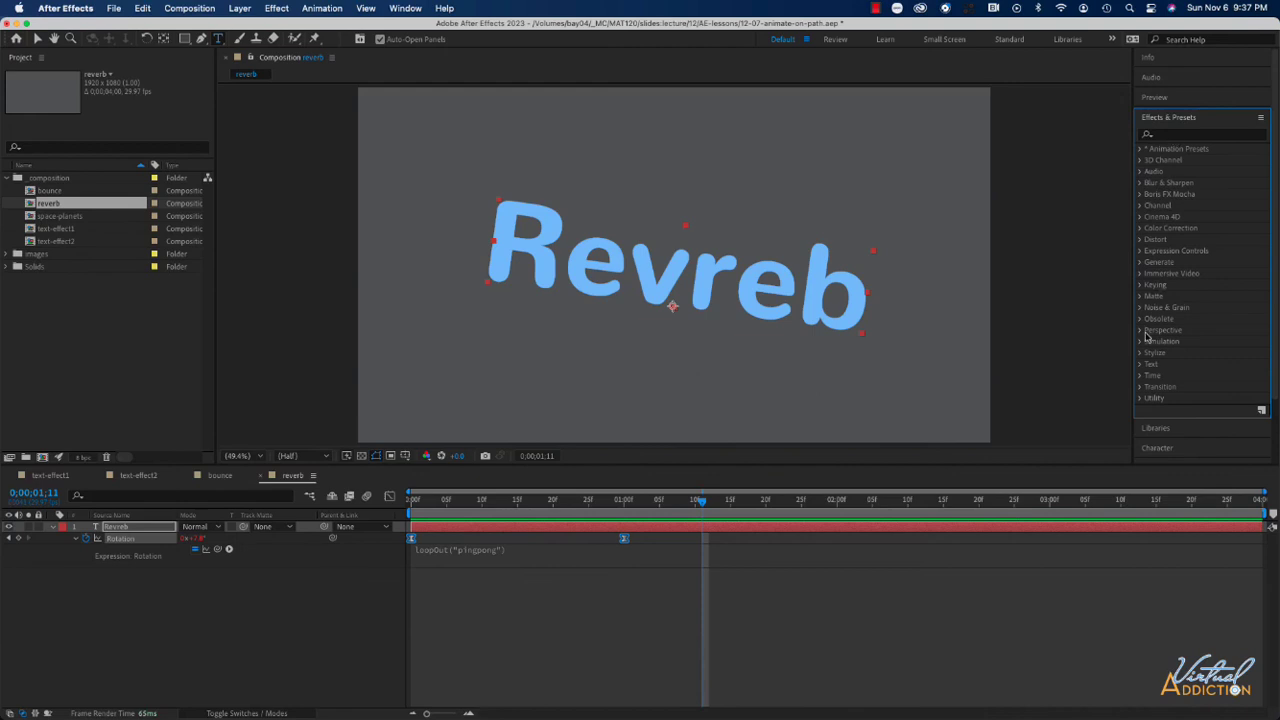
click(1140, 377)
scroll(1165, 355, down, 5)
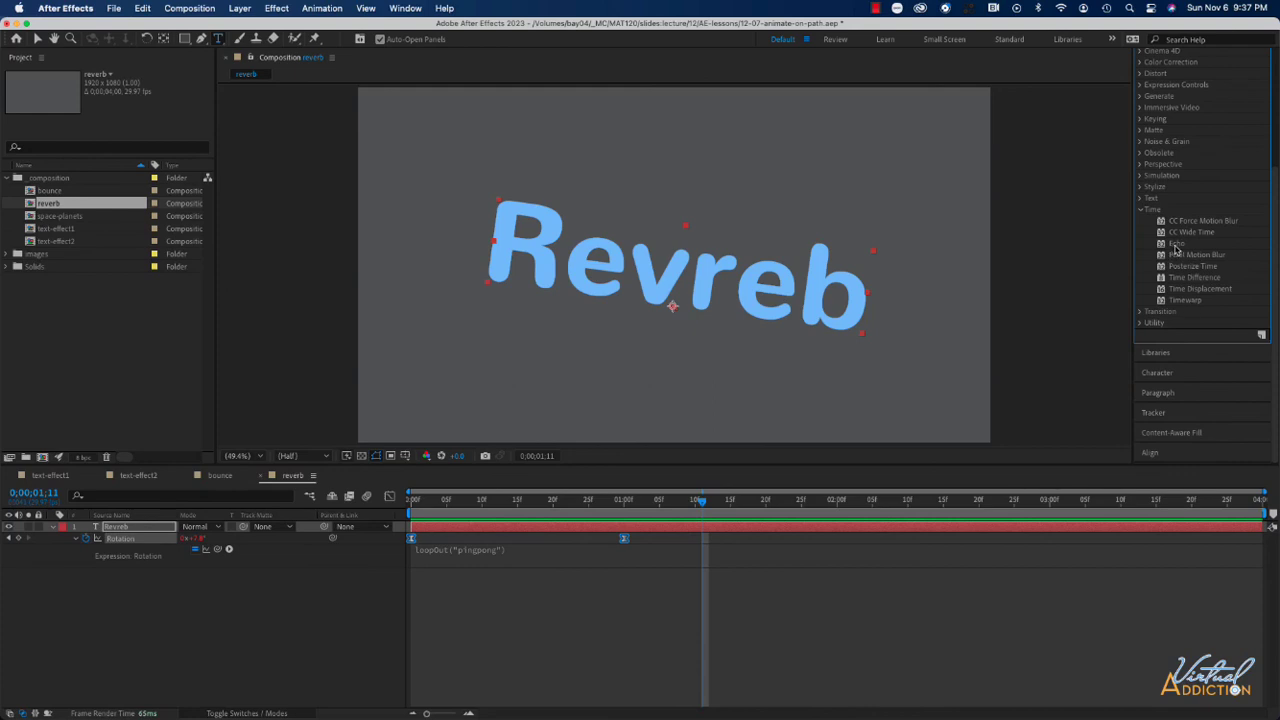
drag(1175, 246, 136, 533)
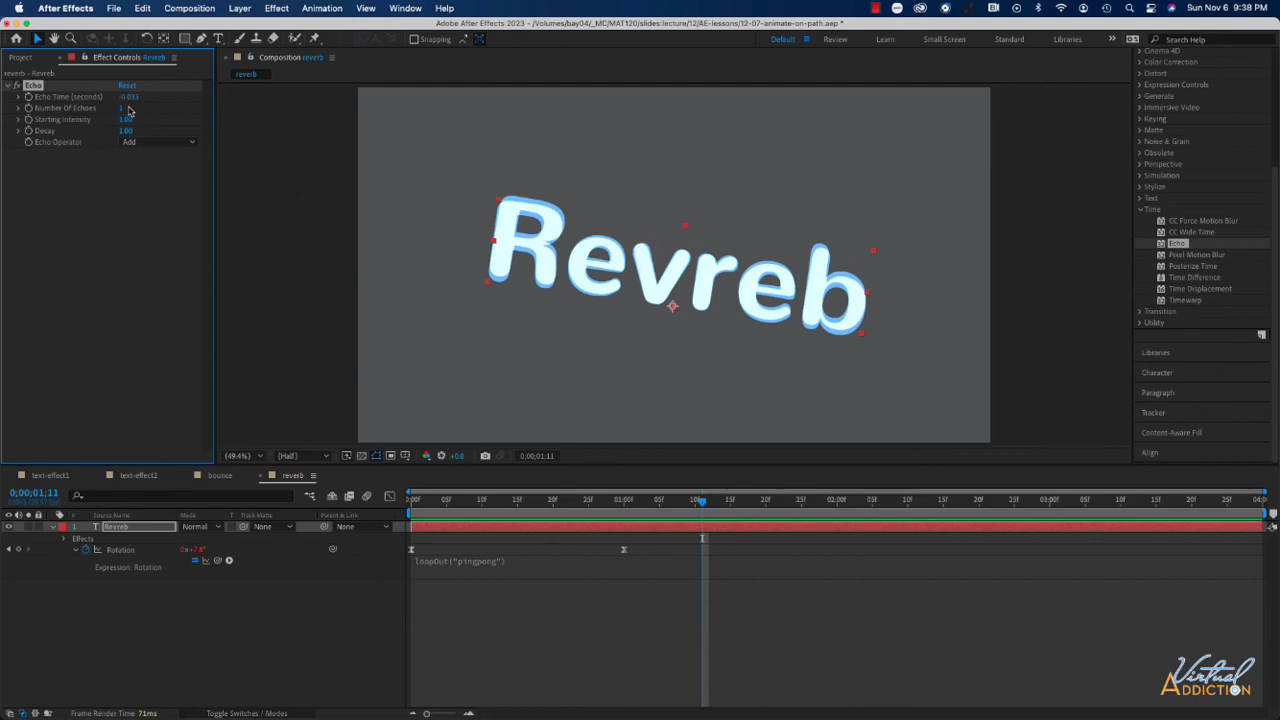
Try different Number Of Echoes values for the Echo effect and set the number to 20.
drag(121, 108, 73, 112)
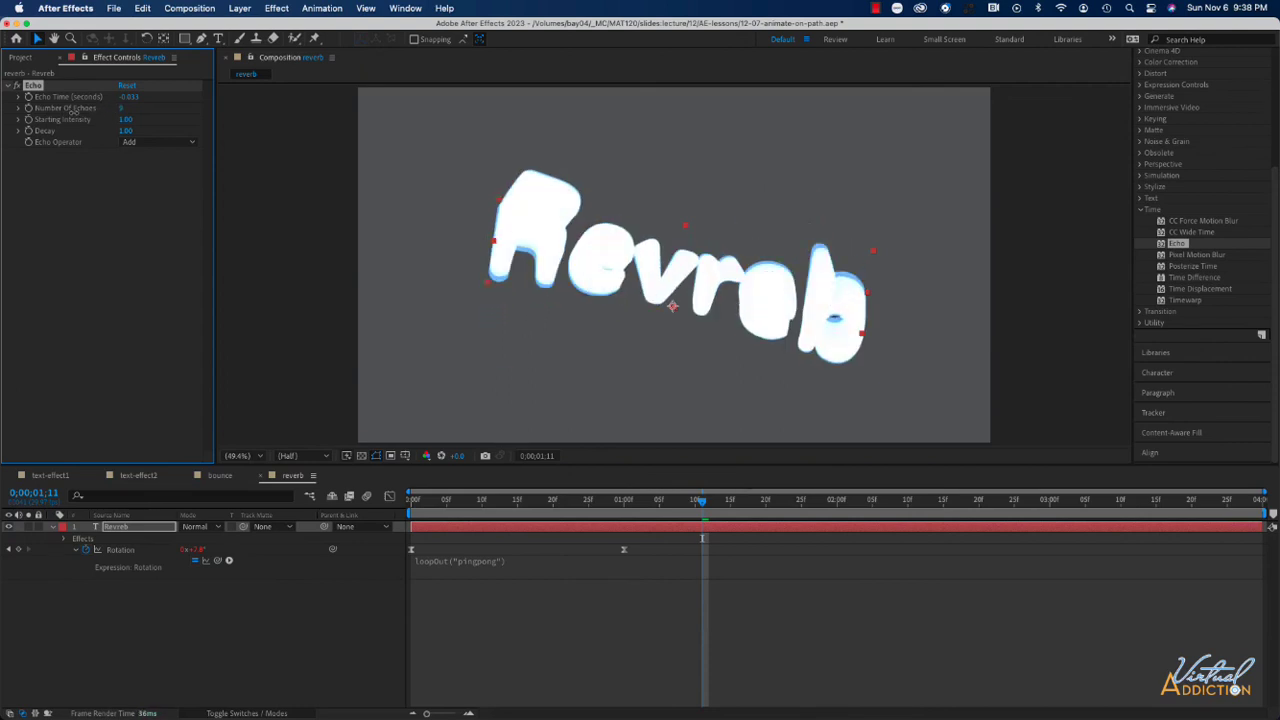
drag(70, 110, 69, 110)
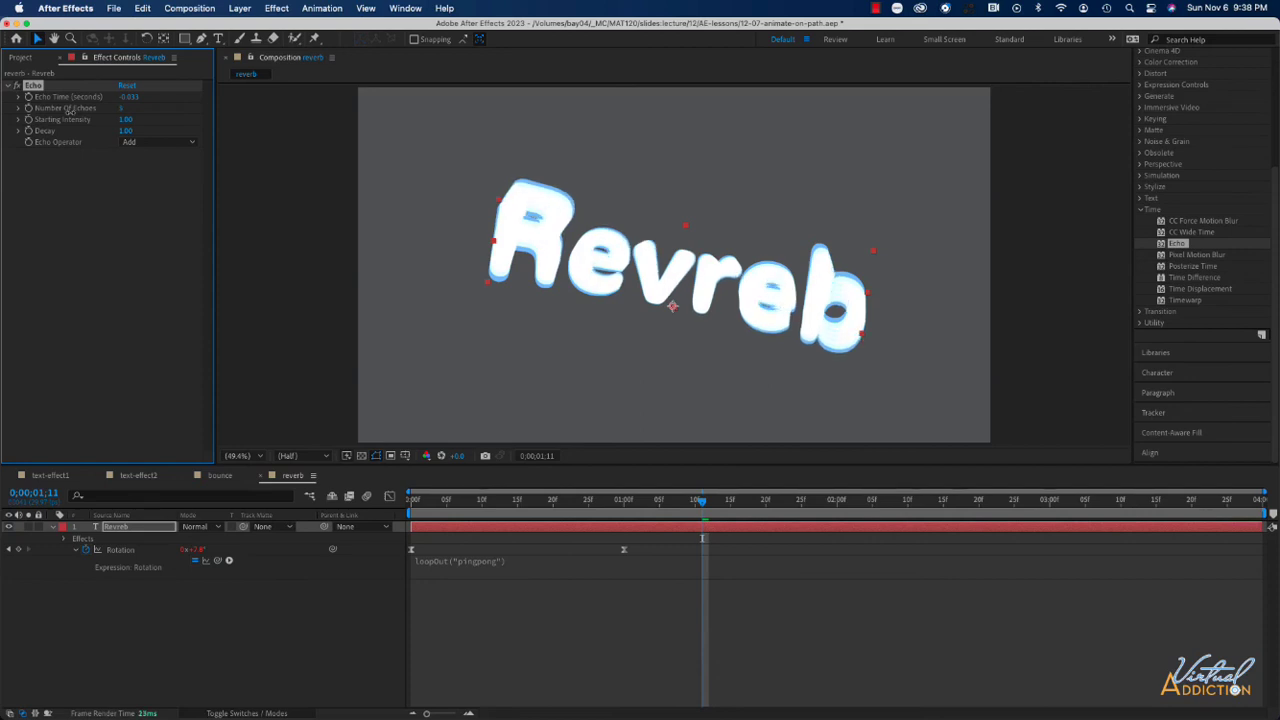
click(122, 110)
text(20)
key(Return)
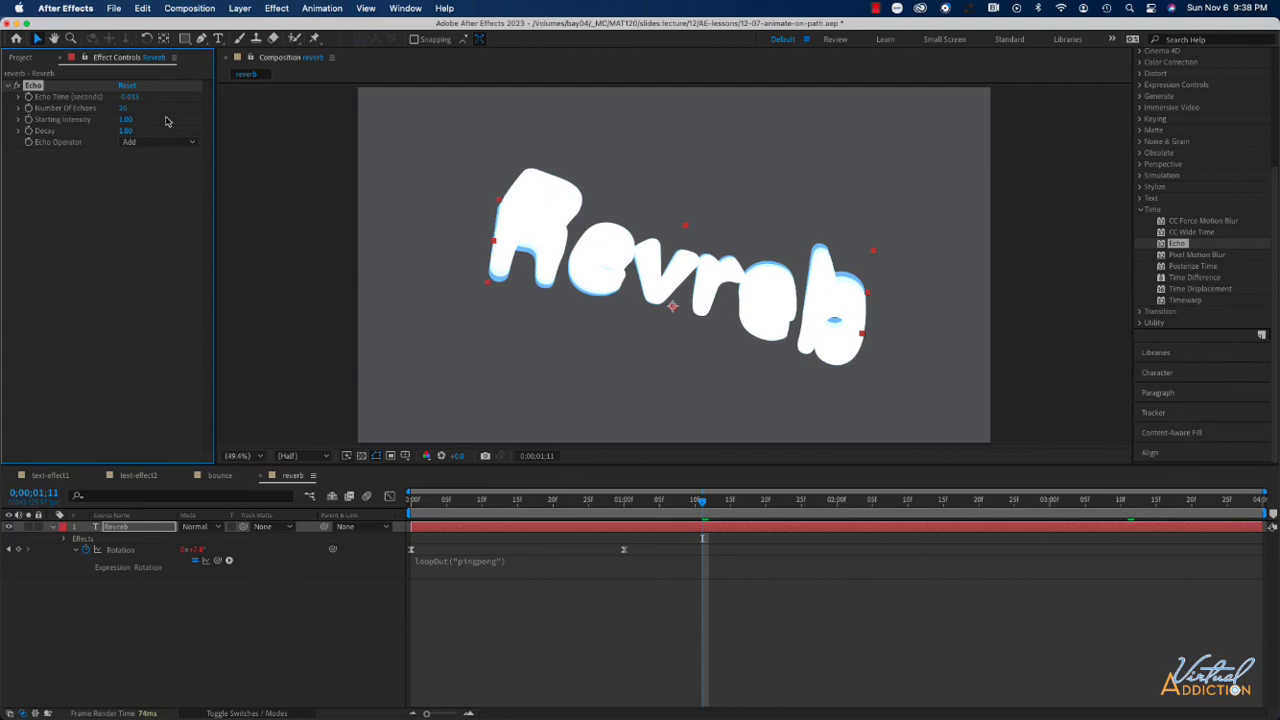
Tune the Echo effect's Decay while previewing from the start, trying 0.60 and 0.78 and ending at 0.64.
drag(125, 131, 102, 132)
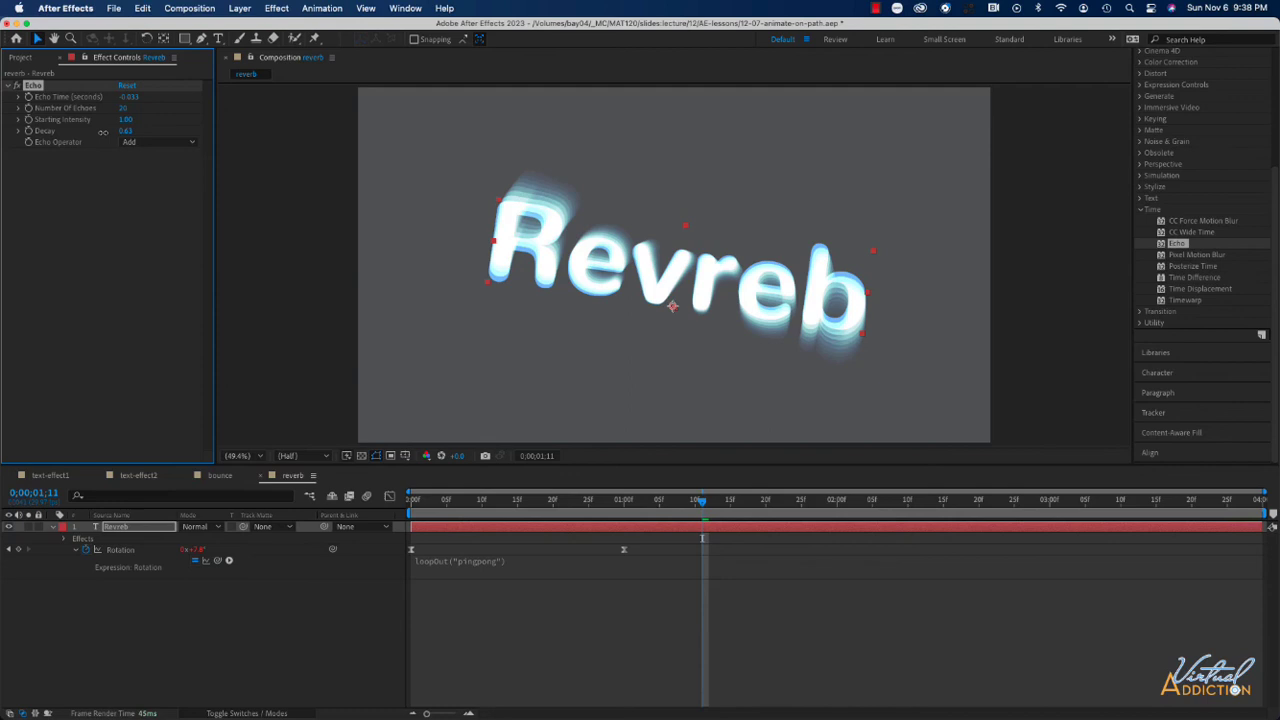
drag(102, 132, 97, 131)
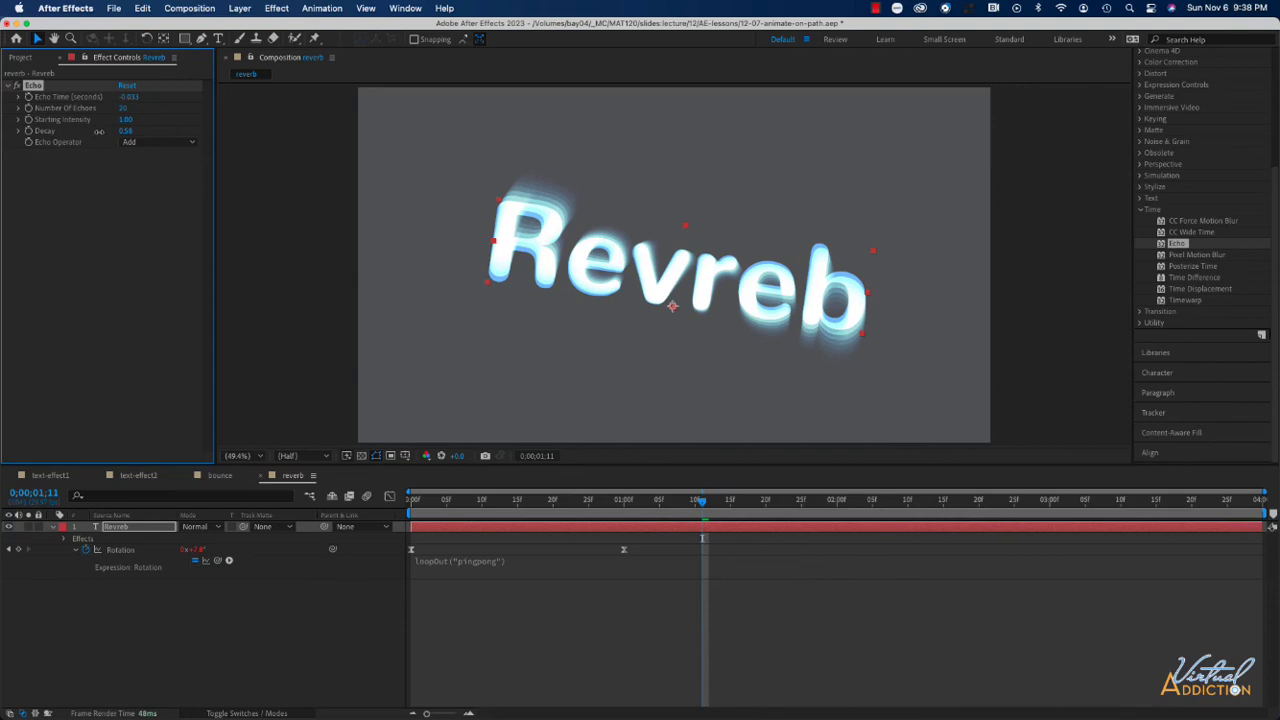
drag(100, 131, 101, 131)
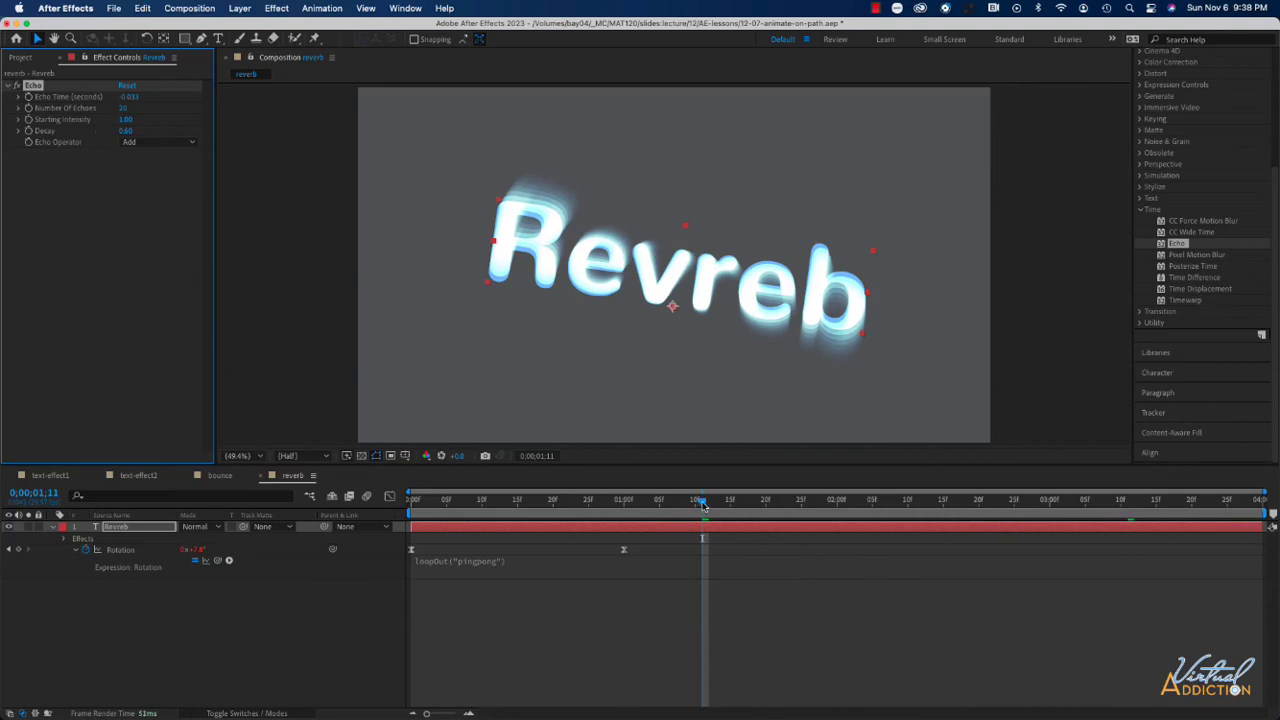
key(Home)
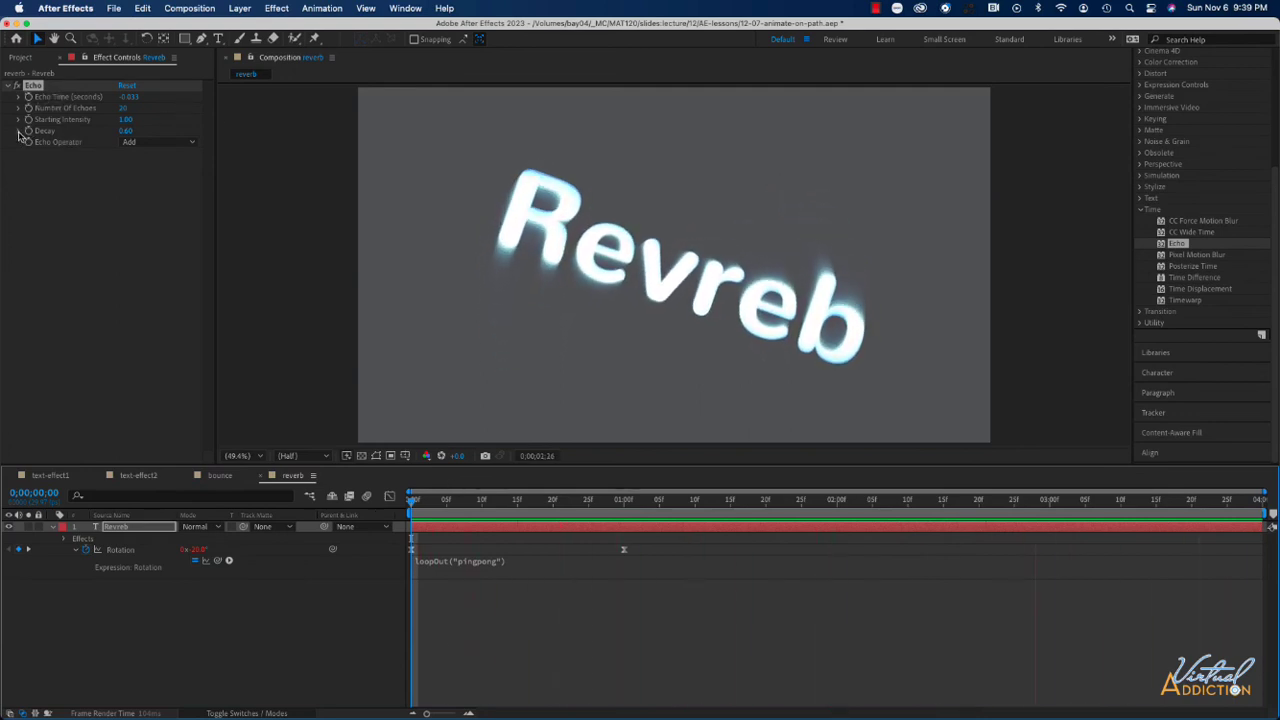
click(18, 131)
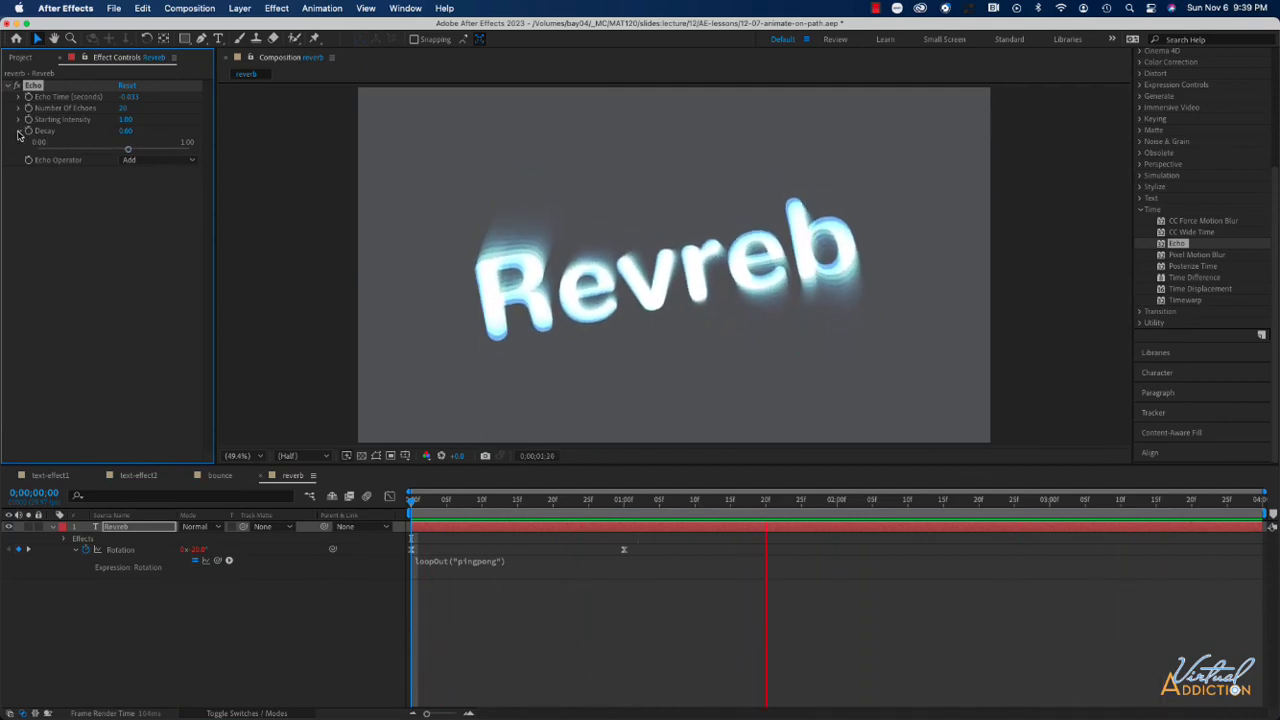
drag(128, 149, 156, 151)
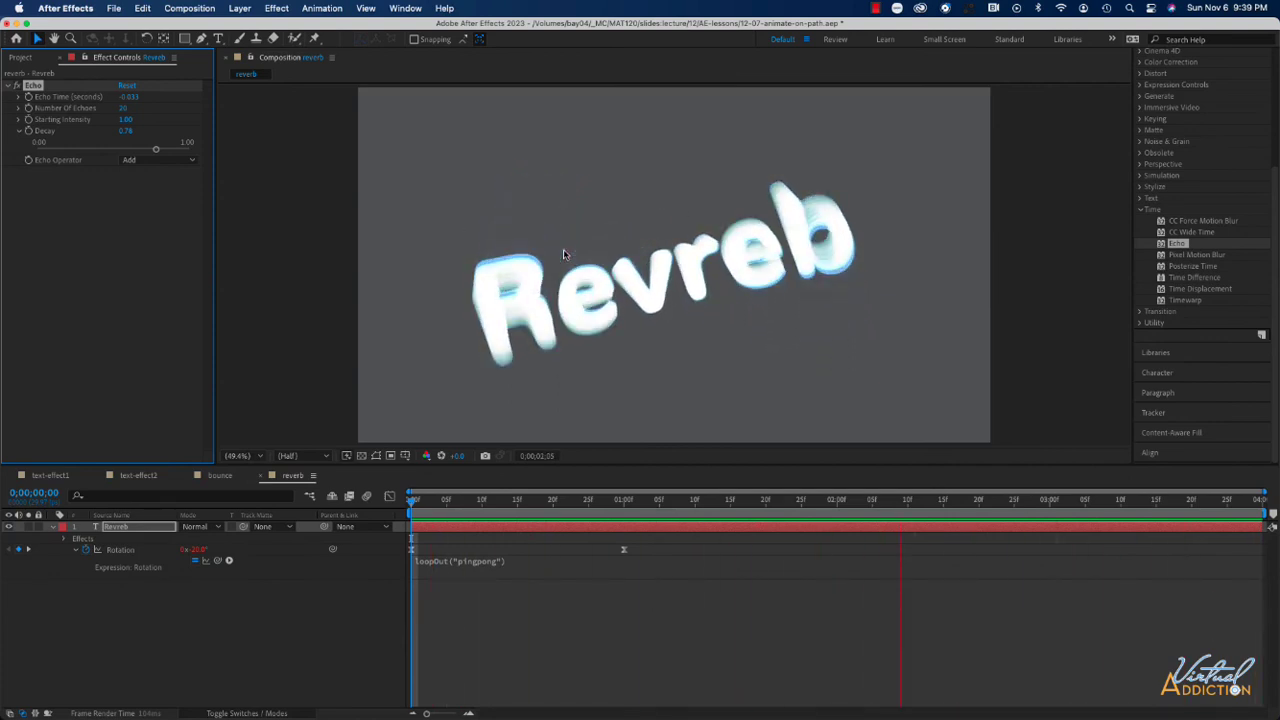
drag(156, 151, 135, 151)
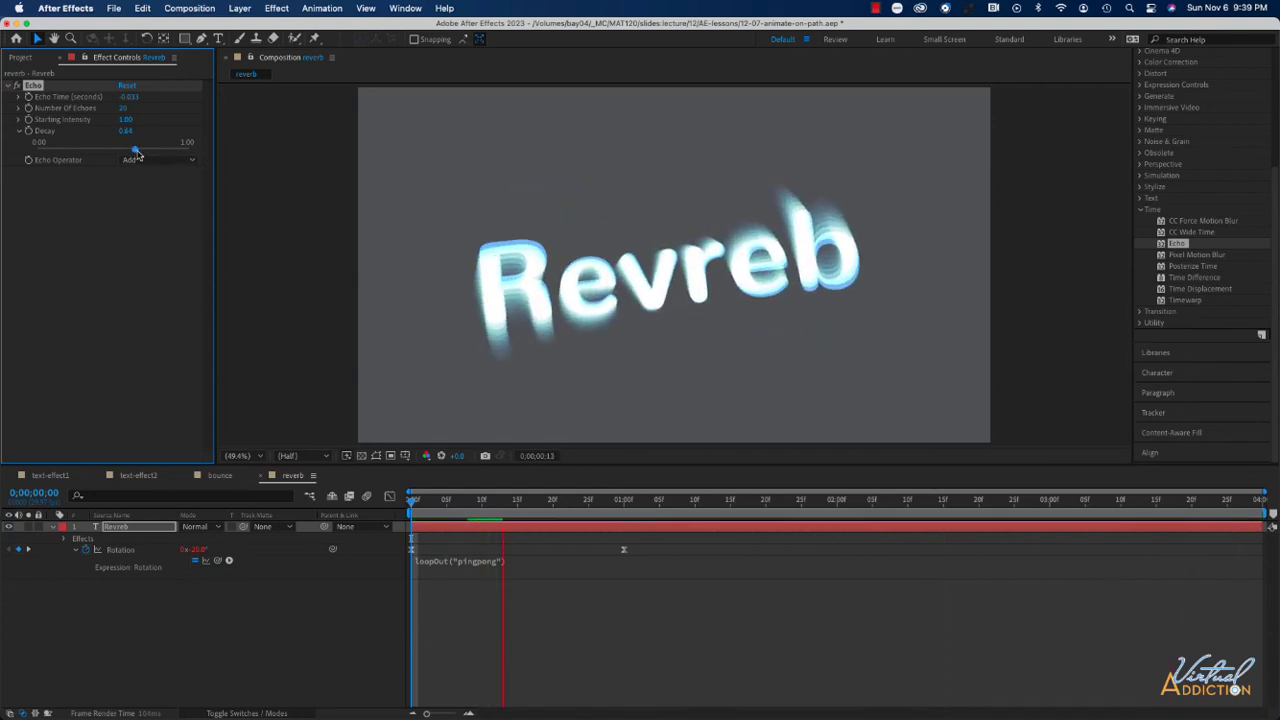